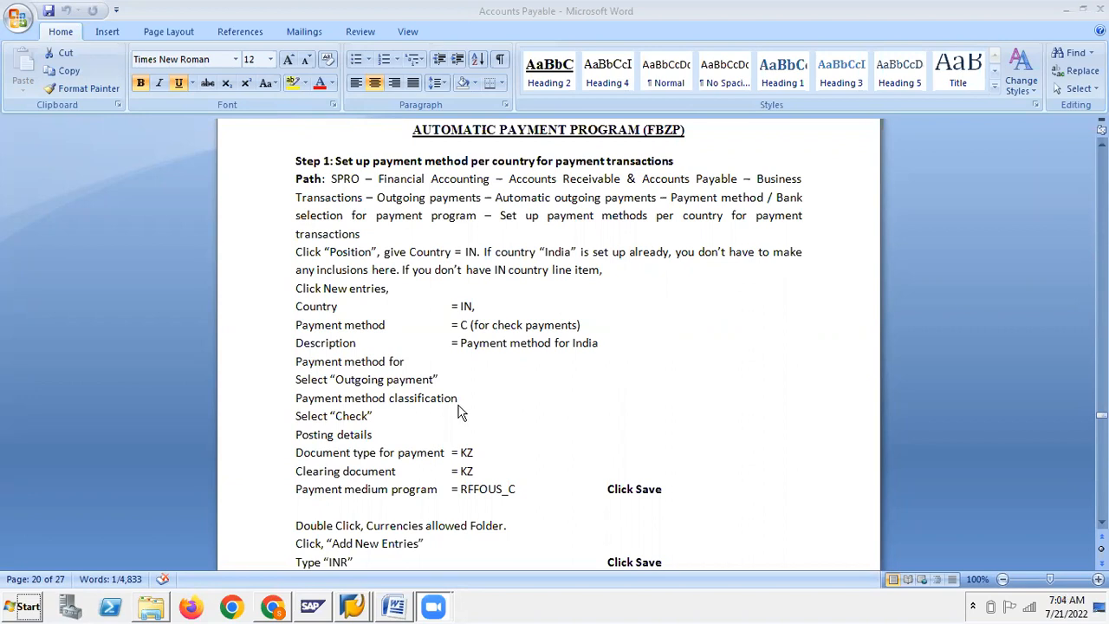
Run the FBZP payment program customizing from SAP Easy Access's transaction history
{"action": "left_click", "coordinate": [531, 392]}
{"action": "scroll", "coordinate": [530, 392], "scroll_direction": "down", "scroll_amount": 7}
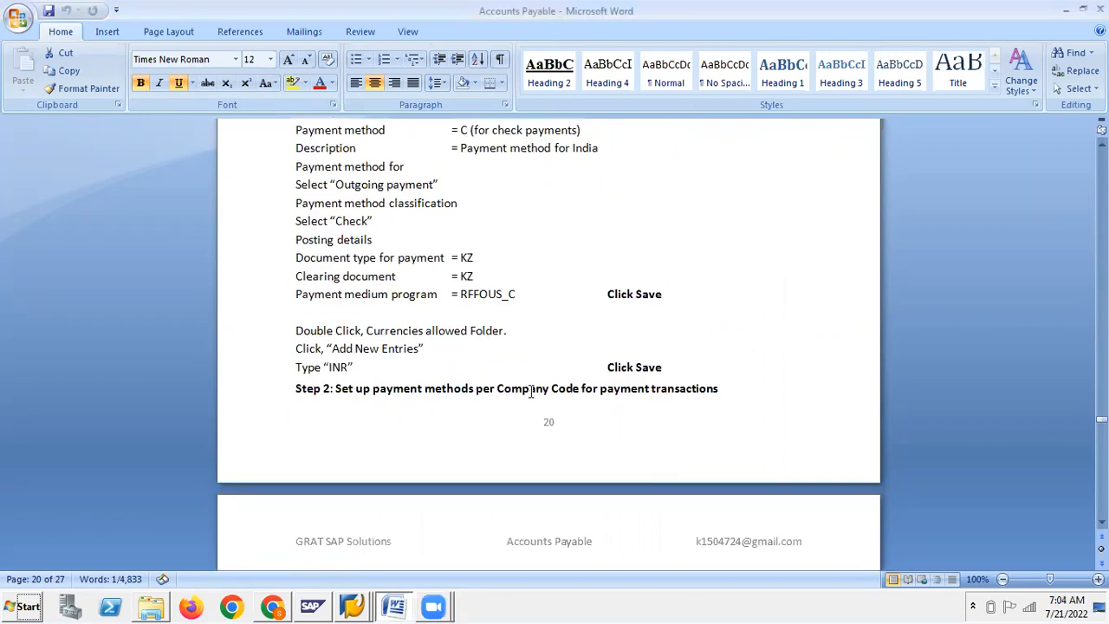
{"action": "left_click", "coordinate": [362, 607]}
{"action": "left_click", "coordinate": [369, 571]}
{"action": "left_click", "coordinate": [146, 39]}
{"action": "left_click", "coordinate": [69, 54]}
{"action": "left_click", "coordinate": [23, 40]}
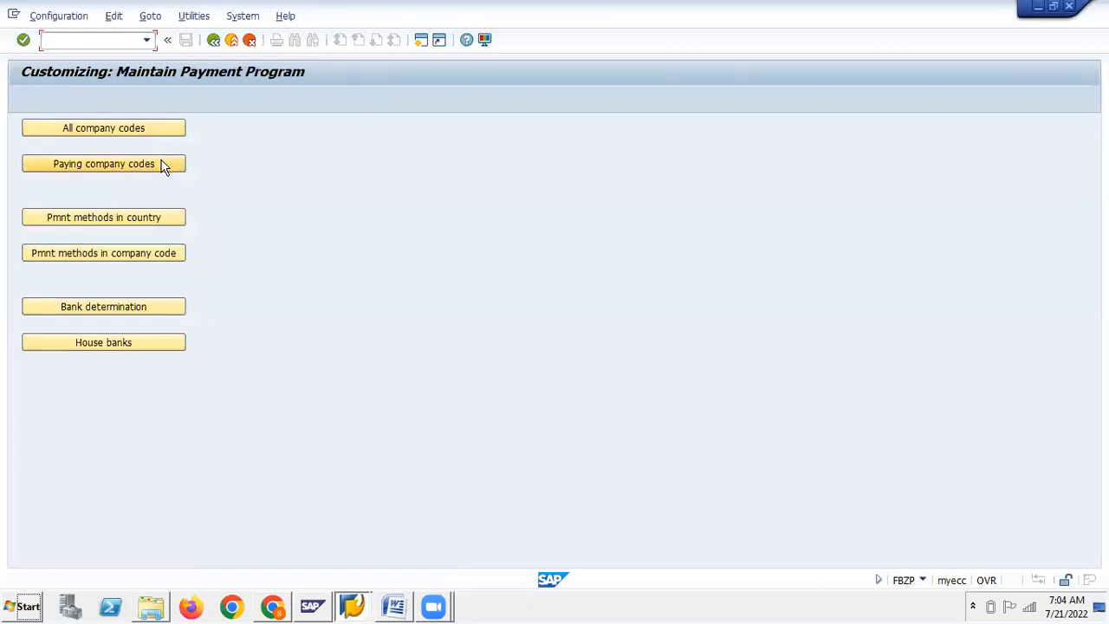
Read the Word notes down to Step 3, setting up all company codes for payment transactions
{"action": "key", "text": "alt+Tab"}
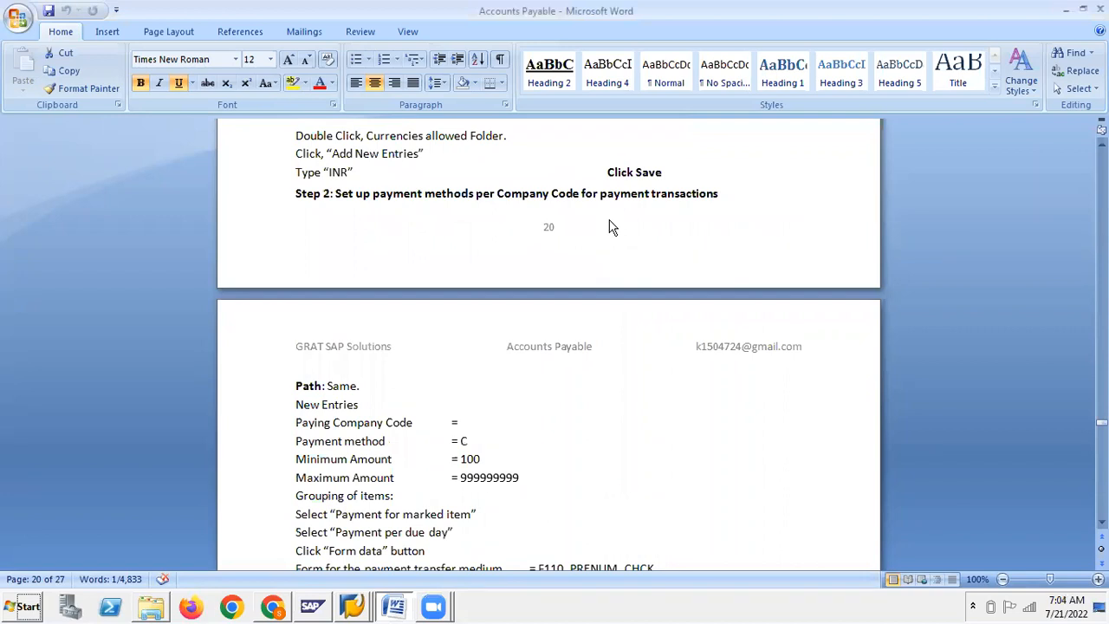
{"action": "scroll", "coordinate": [609, 227], "scroll_direction": "down", "scroll_amount": 4}
{"action": "scroll", "coordinate": [609, 227], "scroll_direction": "up", "scroll_amount": 10}
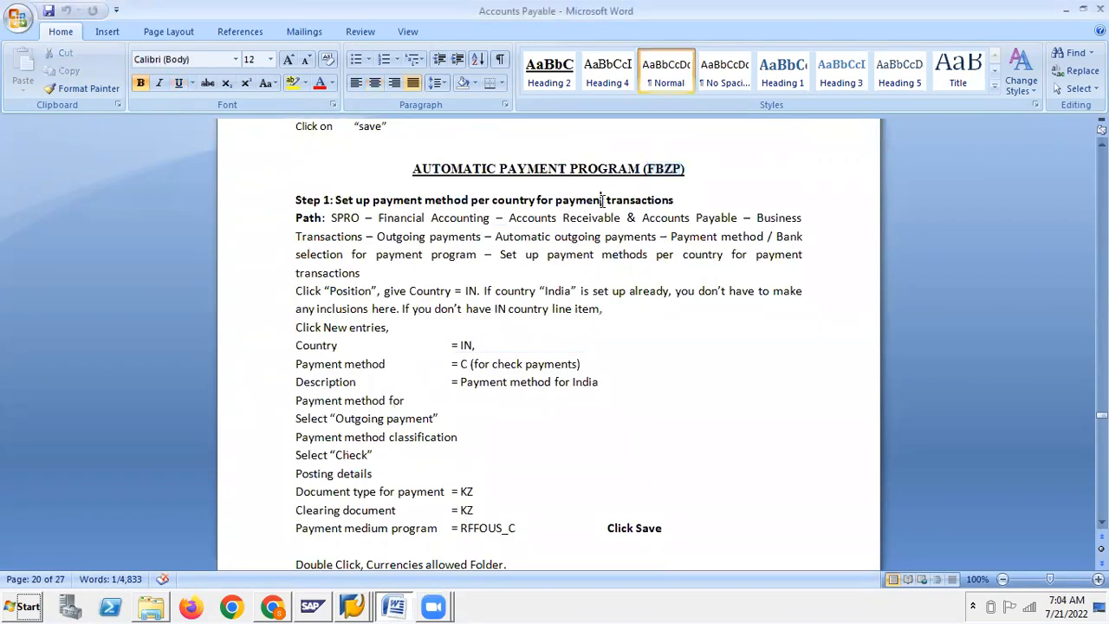
{"action": "key", "text": "alt+Tab"}
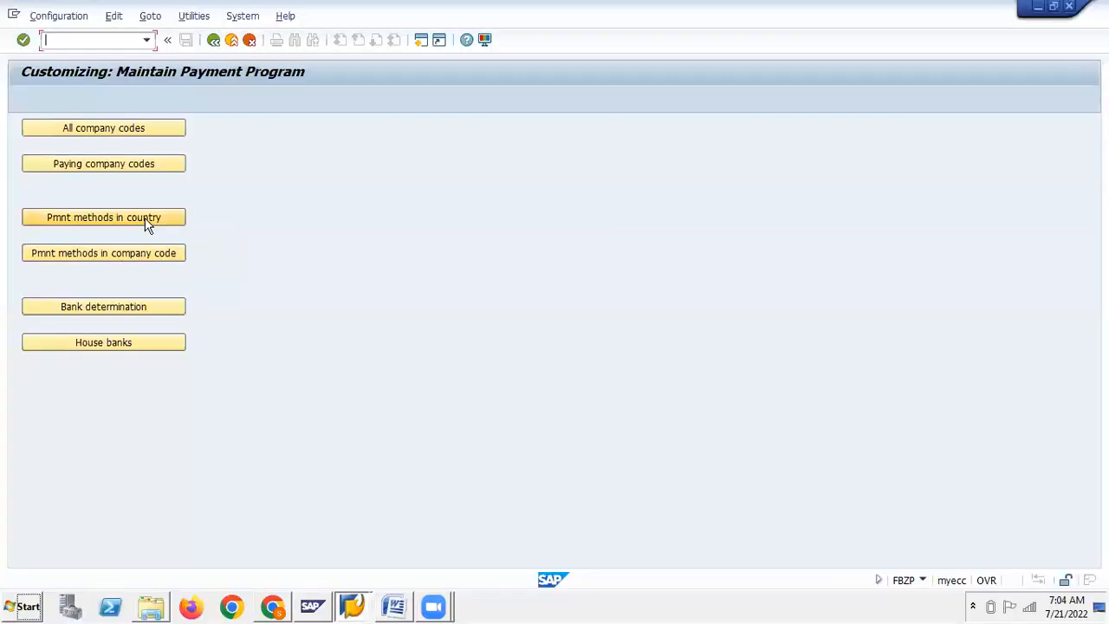
{"action": "key", "text": "alt+Tab"}
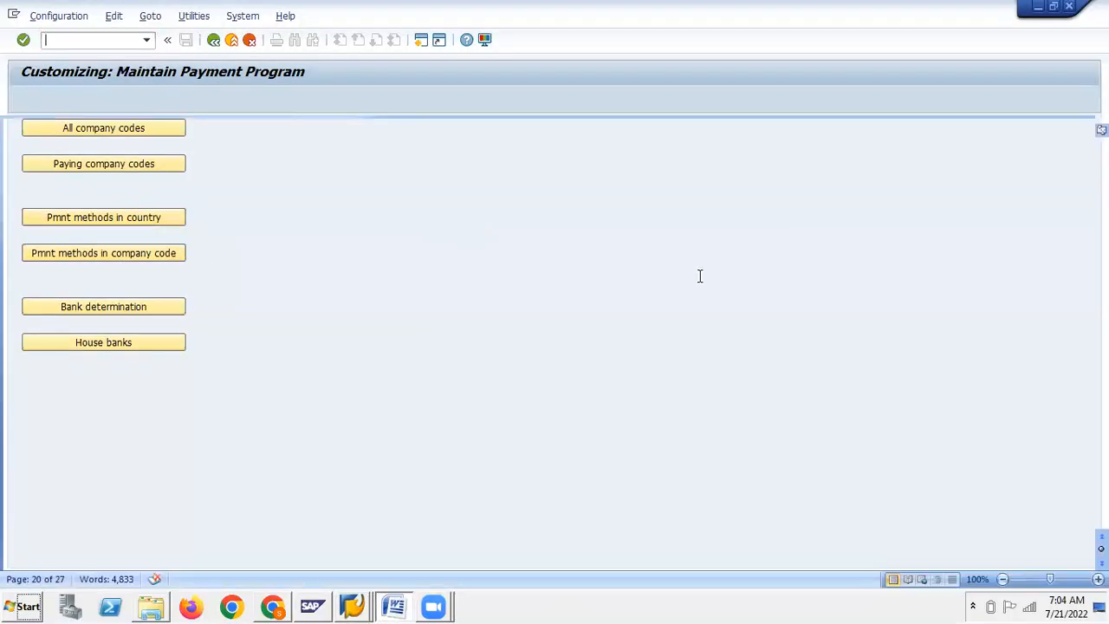
{"action": "scroll", "coordinate": [708, 280], "scroll_direction": "down", "scroll_amount": 5}
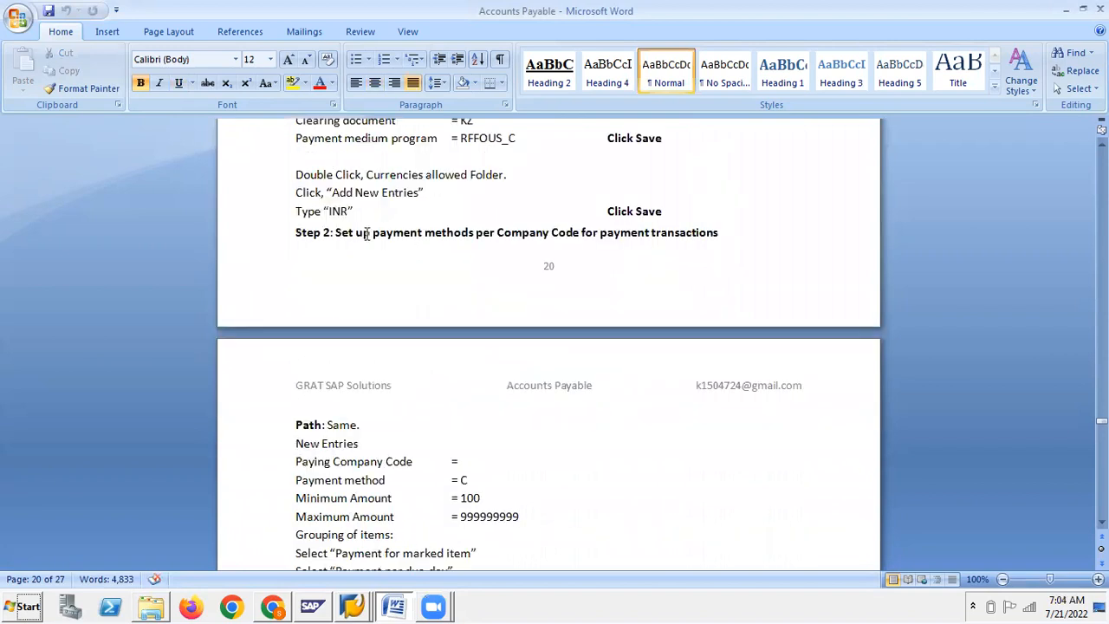
{"action": "key", "text": "alt+Tab"}
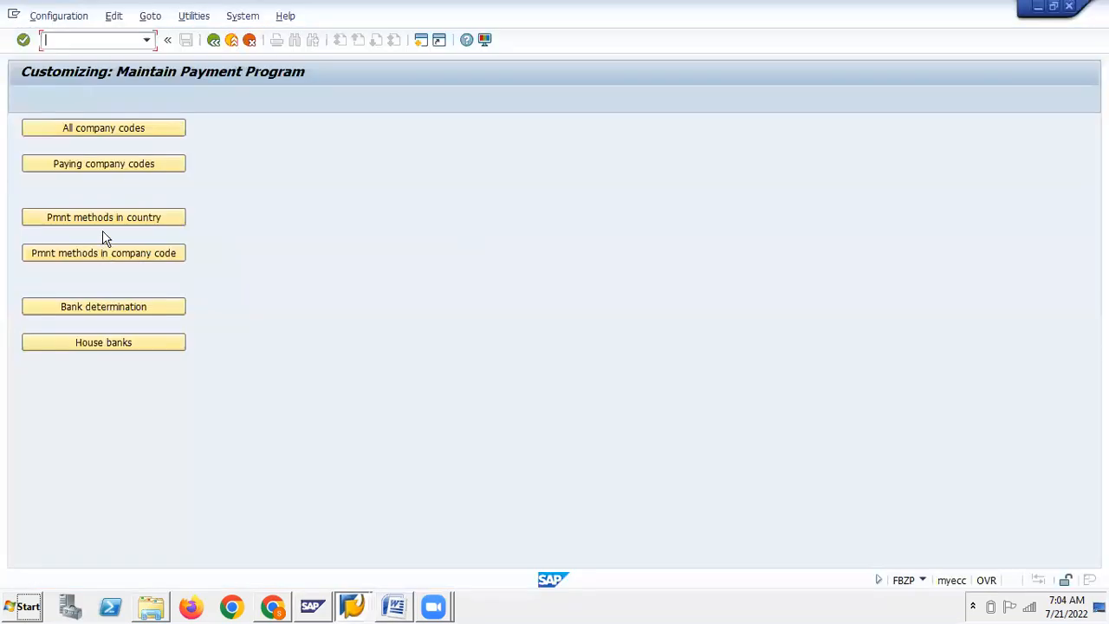
{"action": "key", "text": "alt+Tab"}
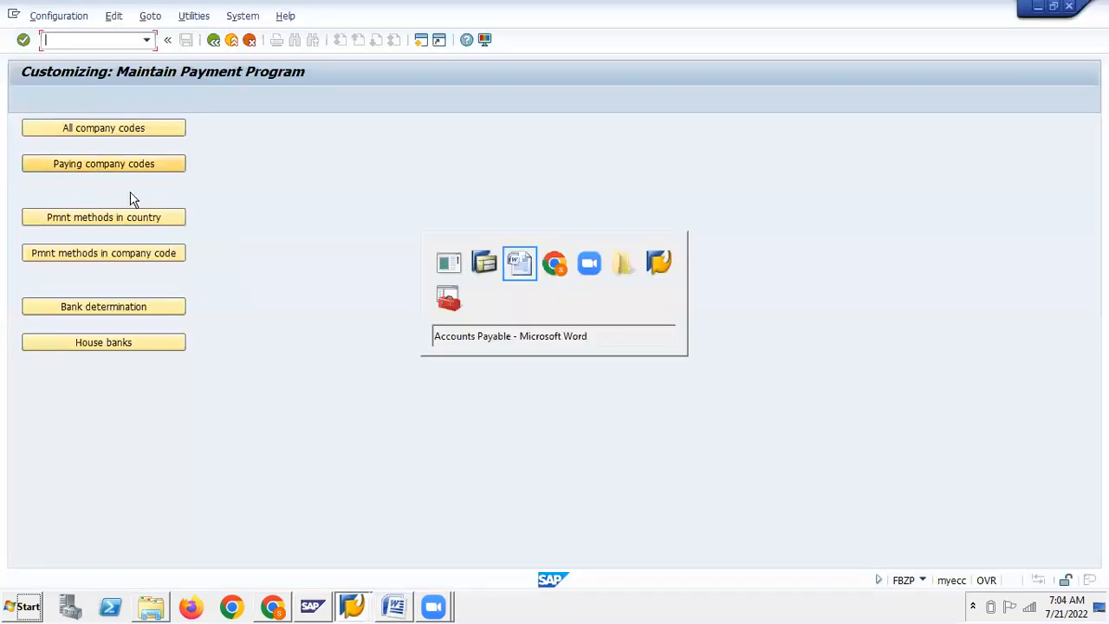
{"action": "key", "text": "alt+Tab"}
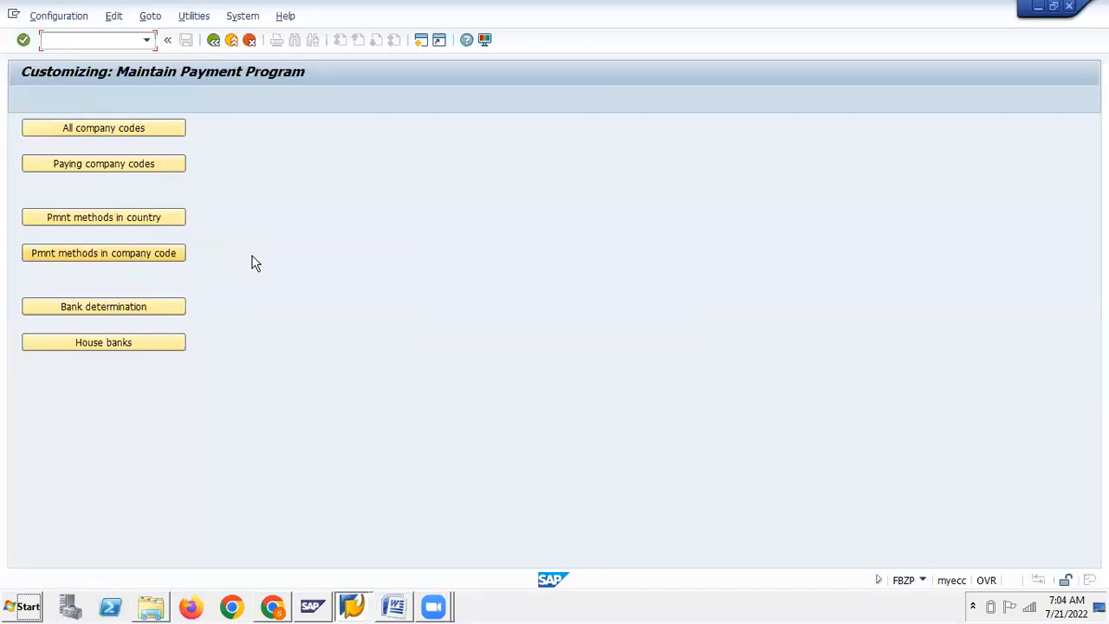
{"action": "key", "text": "alt+Tab"}
{"action": "scroll", "coordinate": [705, 367], "scroll_direction": "down", "scroll_amount": 6}
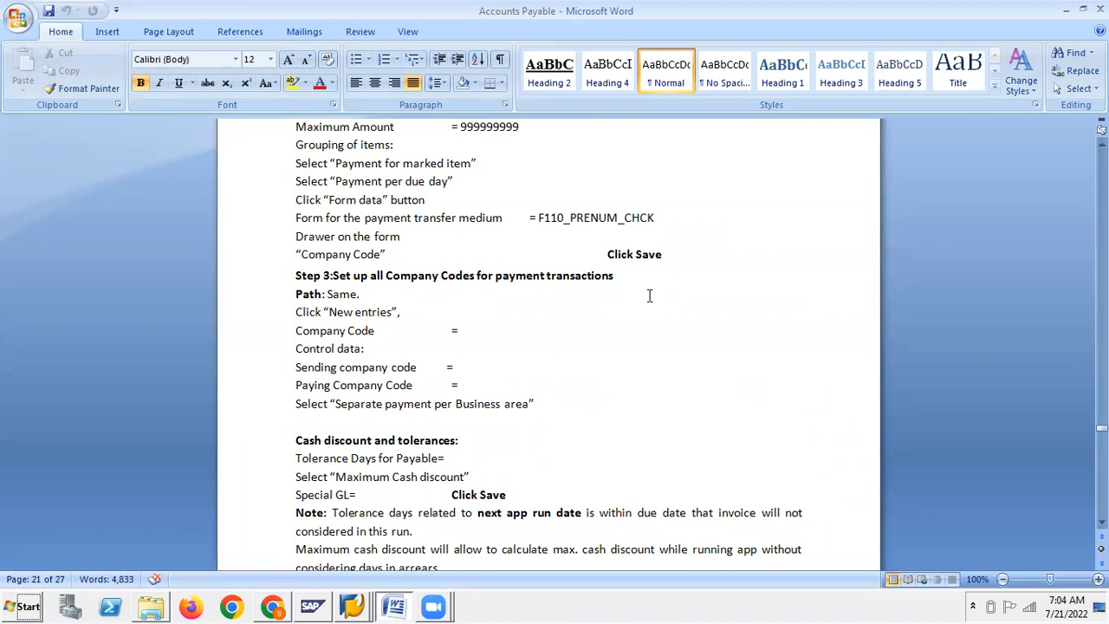
Scroll the notes to page 22, showing Step 6 house bank creation and Step 7 cheque lots
{"action": "key", "text": "alt+Tab"}
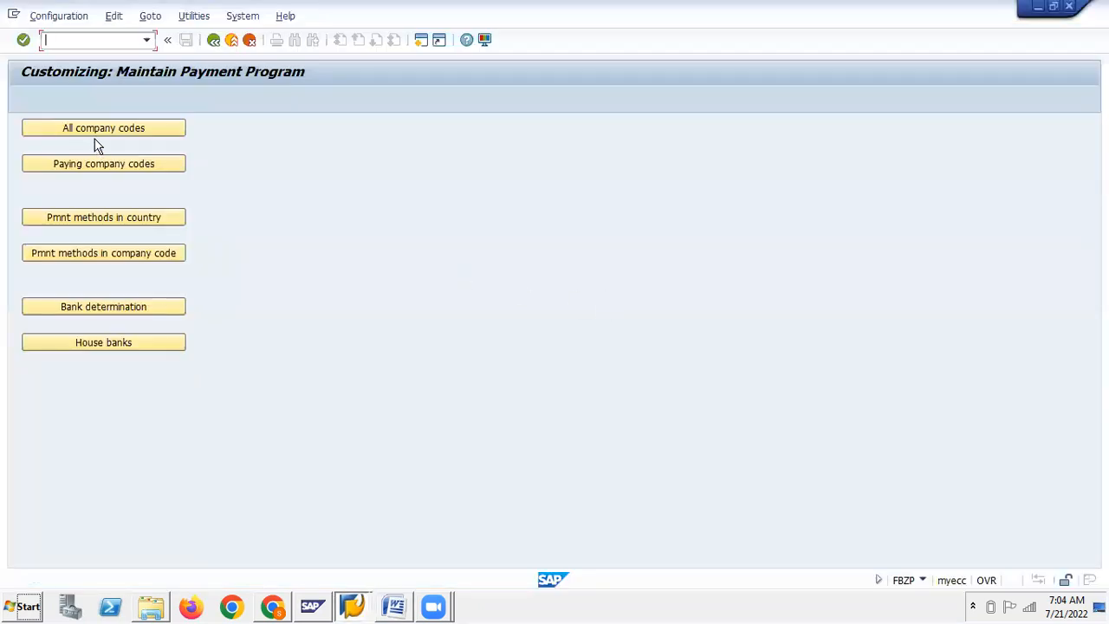
{"action": "key", "text": "alt+Tab"}
{"action": "scroll", "coordinate": [635, 361], "scroll_direction": "down", "scroll_amount": 3}
{"action": "scroll", "coordinate": [637, 362], "scroll_direction": "down", "scroll_amount": 1}
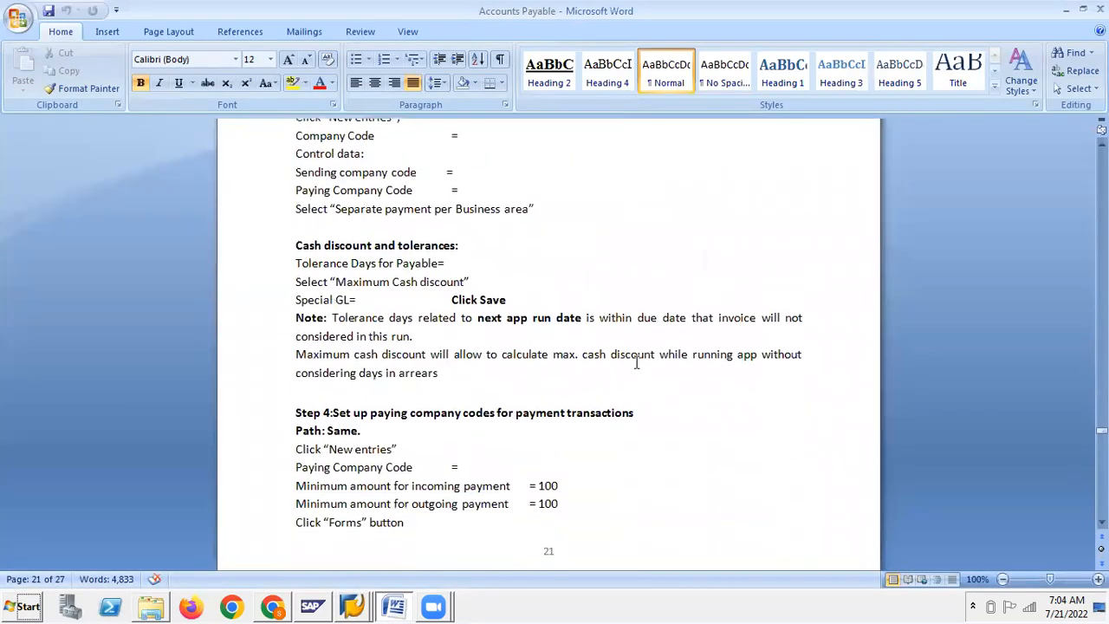
{"action": "scroll", "coordinate": [418, 419], "scroll_direction": "down", "scroll_amount": 2}
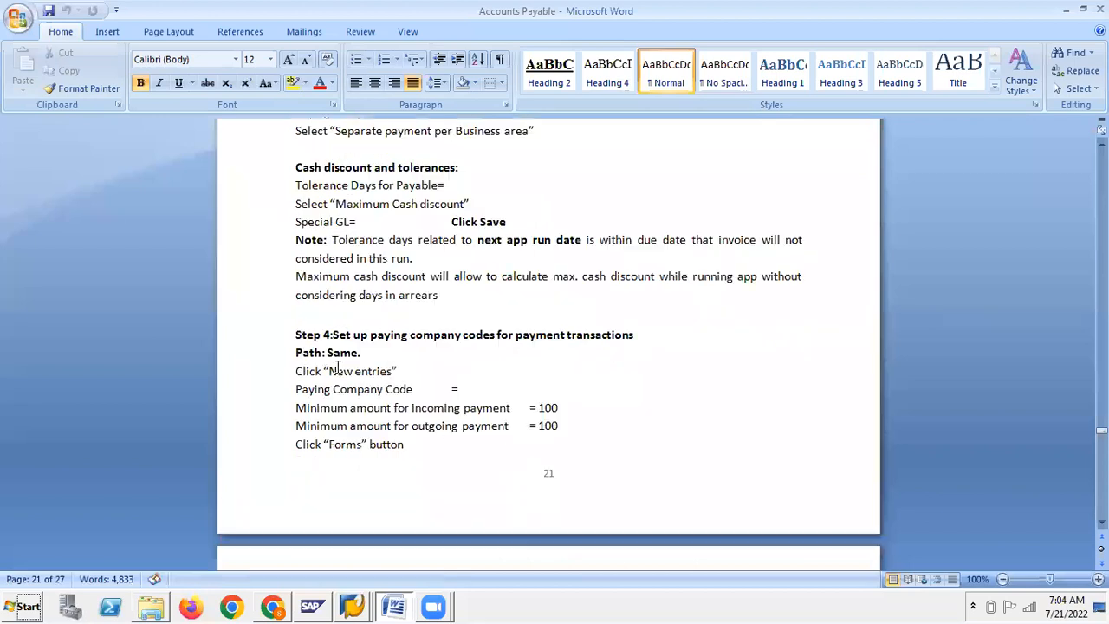
{"action": "scroll", "coordinate": [619, 344], "scroll_direction": "down", "scroll_amount": 4}
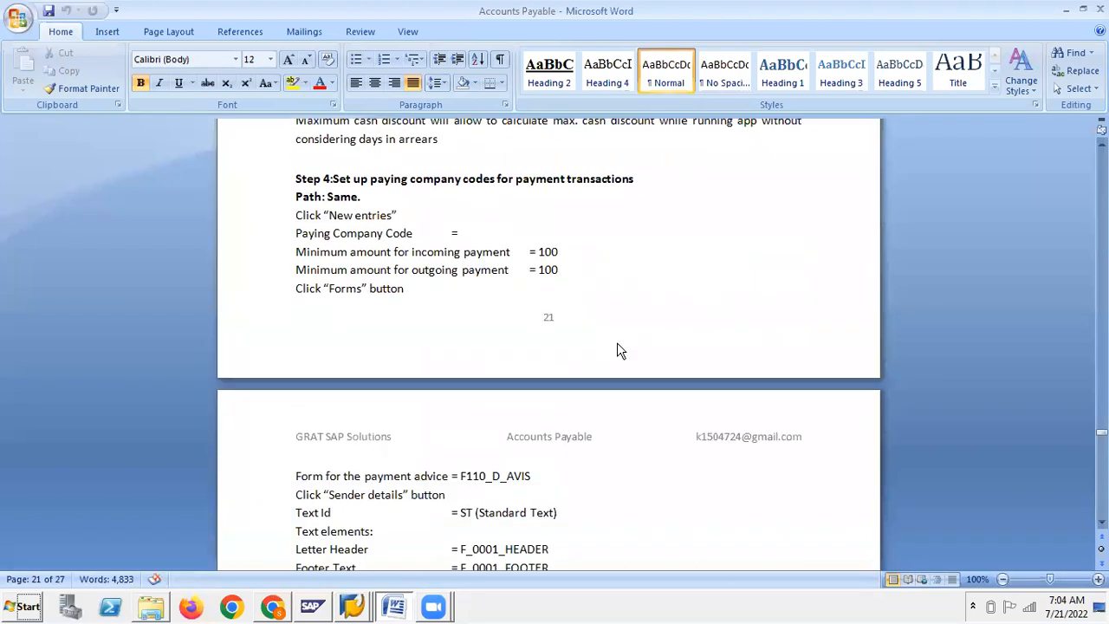
{"action": "scroll", "coordinate": [619, 345], "scroll_direction": "down", "scroll_amount": 6}
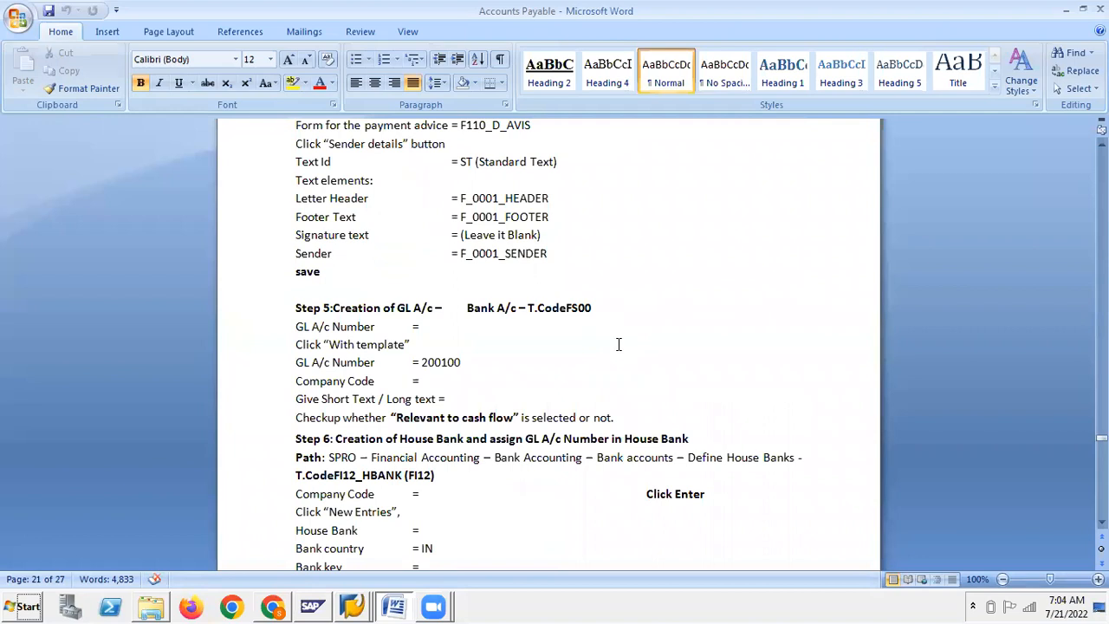
{"action": "scroll", "coordinate": [619, 345], "scroll_direction": "down", "scroll_amount": 3}
{"action": "scroll", "coordinate": [619, 345], "scroll_direction": "down", "scroll_amount": 3}
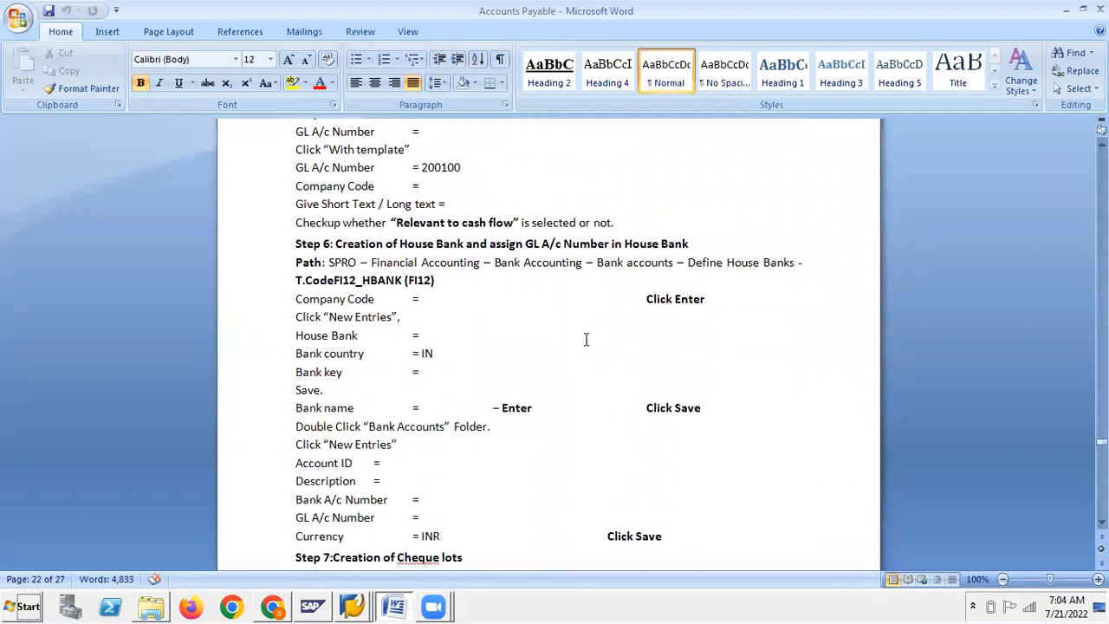
{"action": "scroll", "coordinate": [585, 338], "scroll_direction": "down", "scroll_amount": 2}
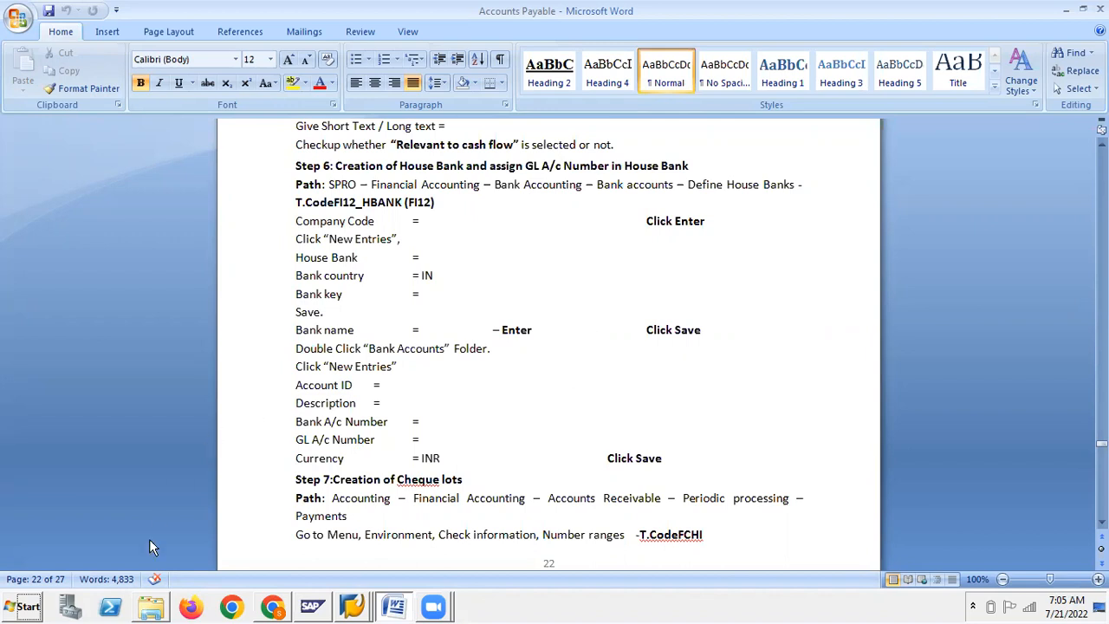
Copy SAP FICO Notes and SAP FICO Introduction from Class material and paste them into FI
{"action": "left_click", "coordinate": [160, 611]}
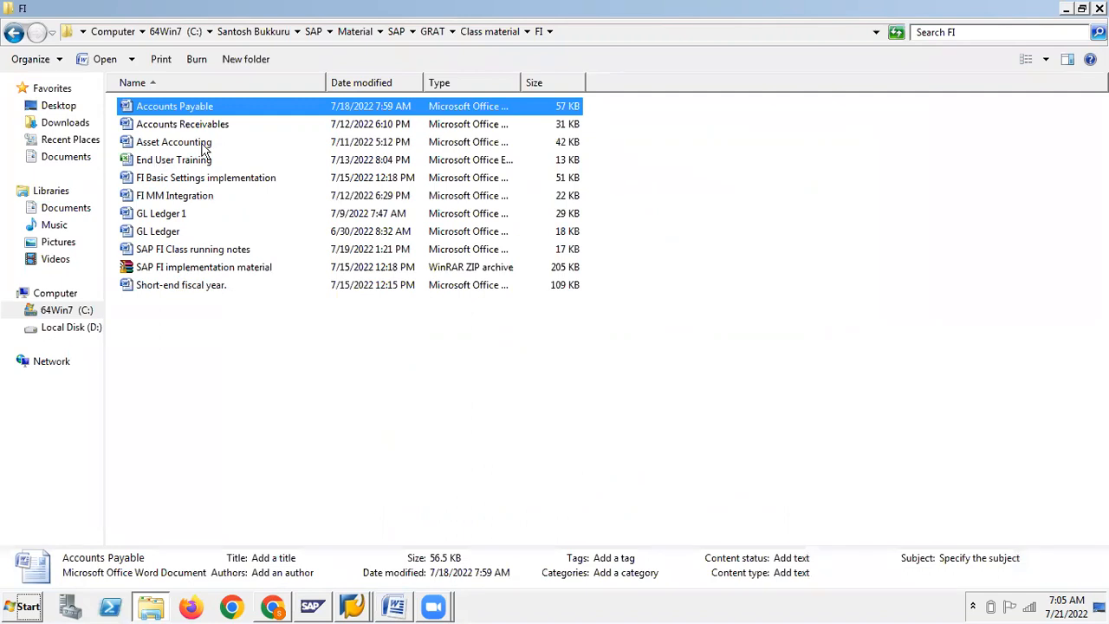
{"action": "left_click", "coordinate": [477, 30]}
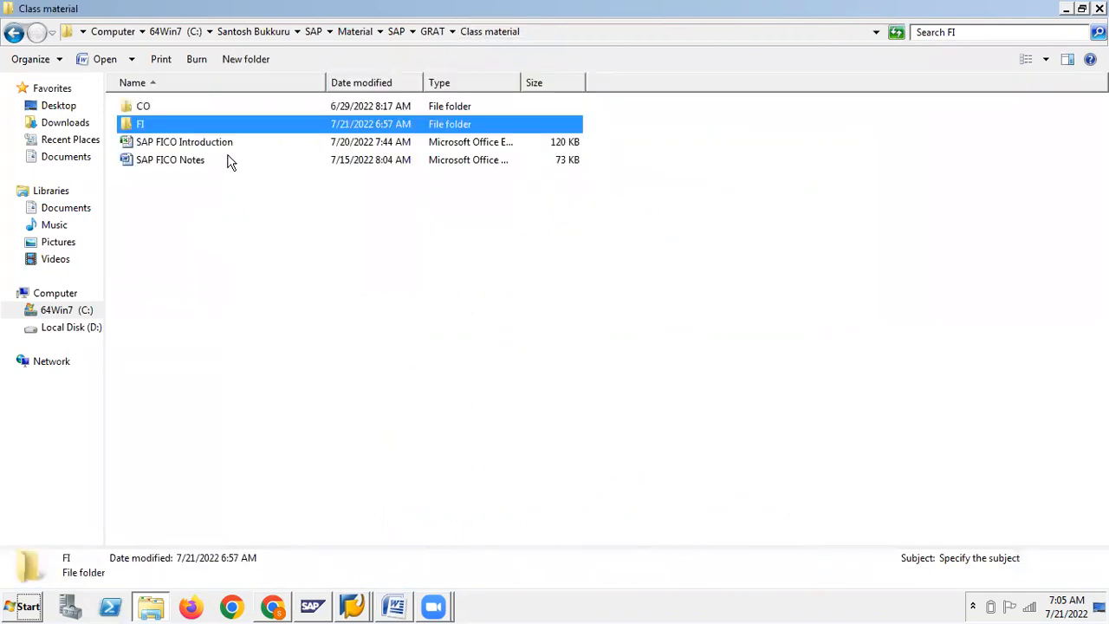
{"action": "left_click", "coordinate": [182, 146]}
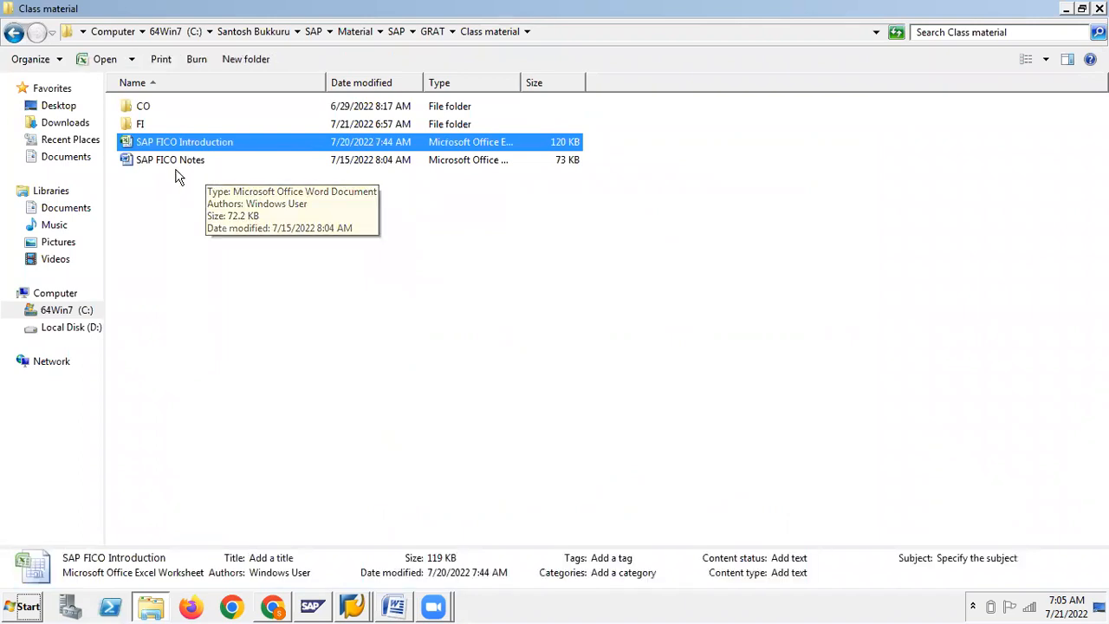
{"action": "left_click", "coordinate": [169, 162], "text": "ctrl"}
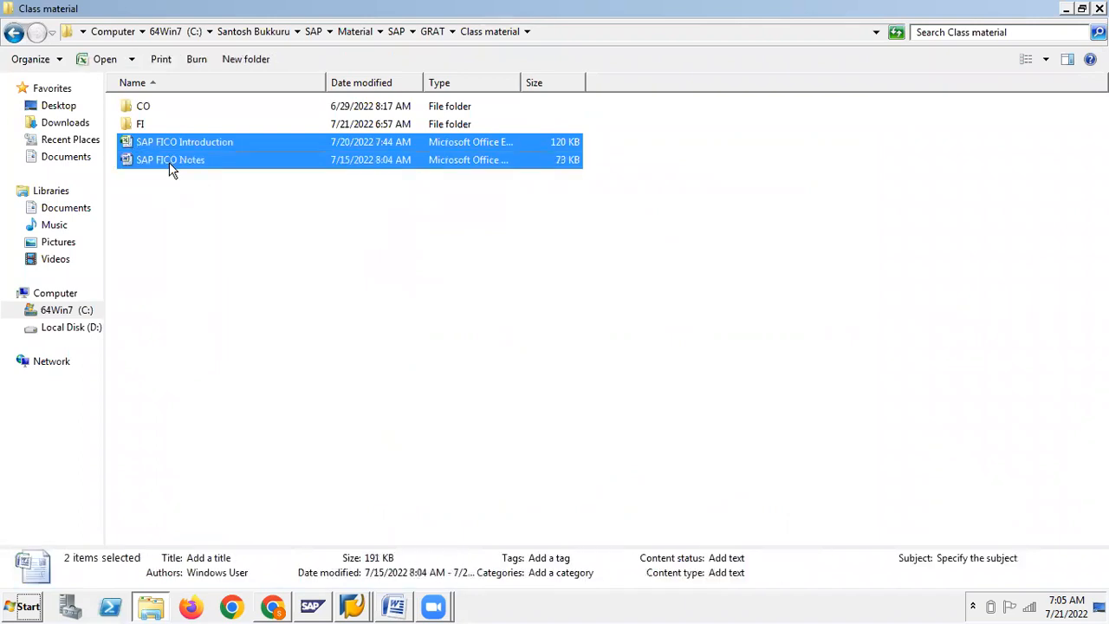
{"action": "double_click", "coordinate": [135, 124]}
{"action": "right_click", "coordinate": [178, 335]}
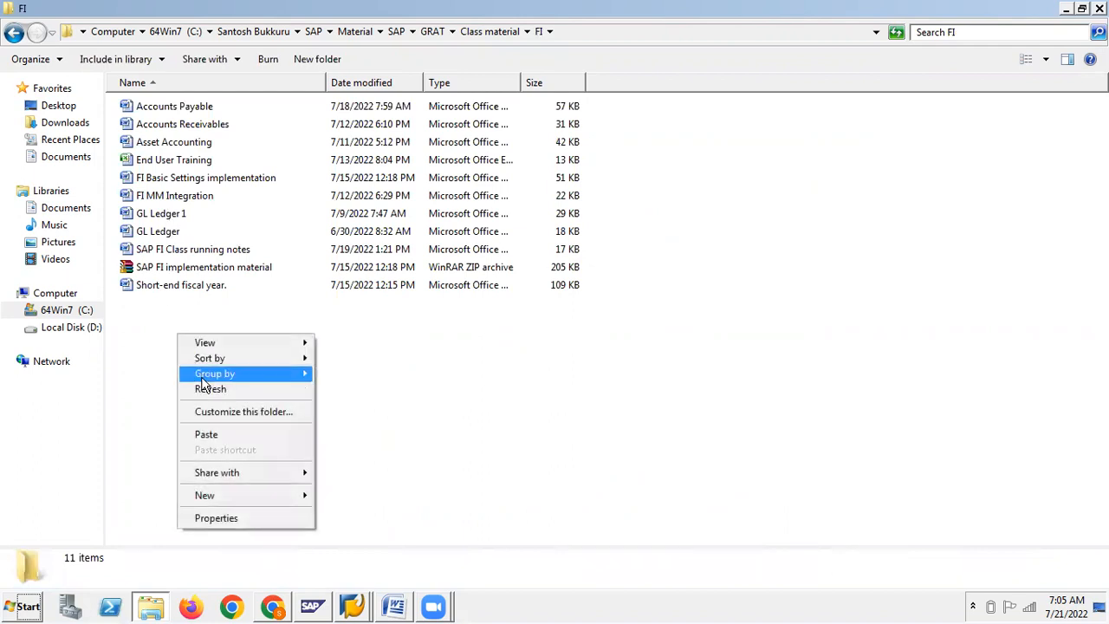
{"action": "left_click", "coordinate": [216, 433]}
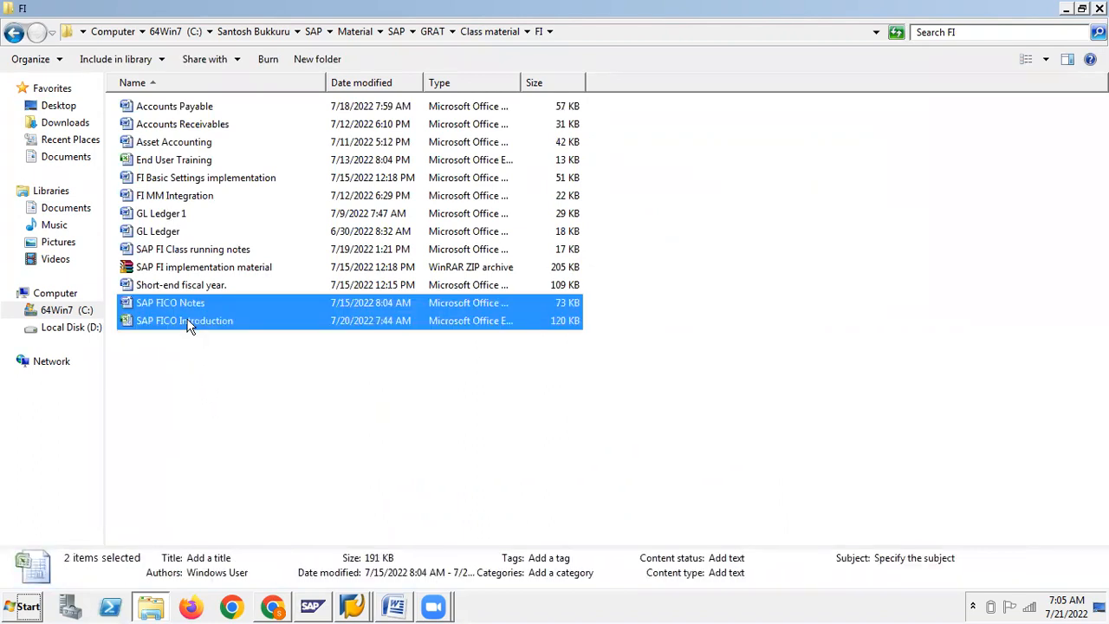
{"action": "left_click", "coordinate": [189, 323]}
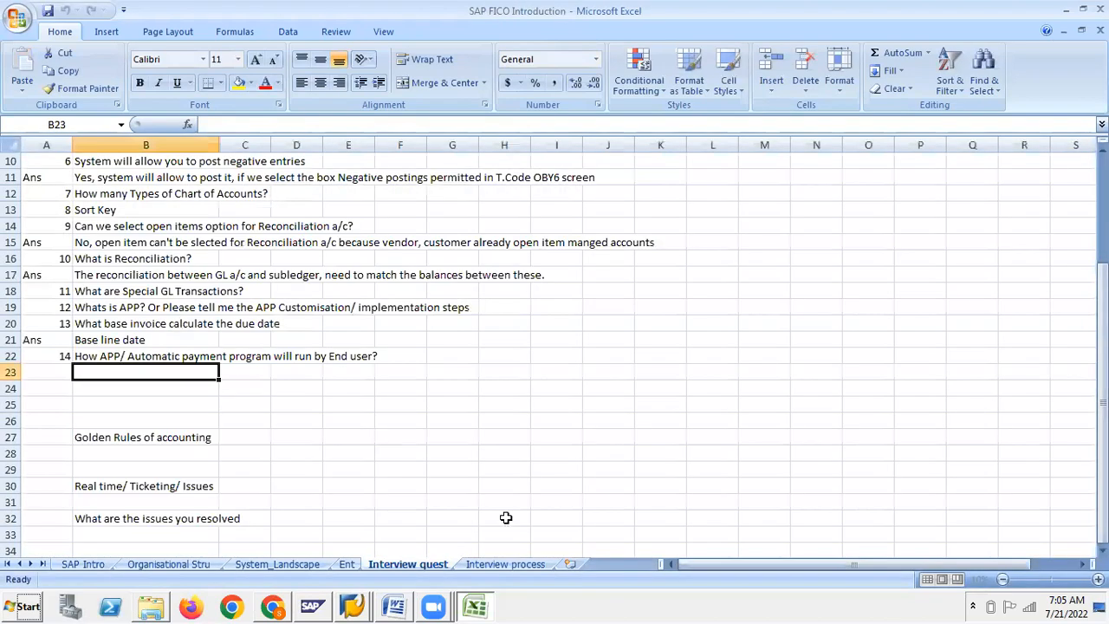
Go to the Interview quest sheet and select cell A23 below question 14
{"action": "left_click", "coordinate": [515, 565]}
{"action": "left_click", "coordinate": [407, 564]}
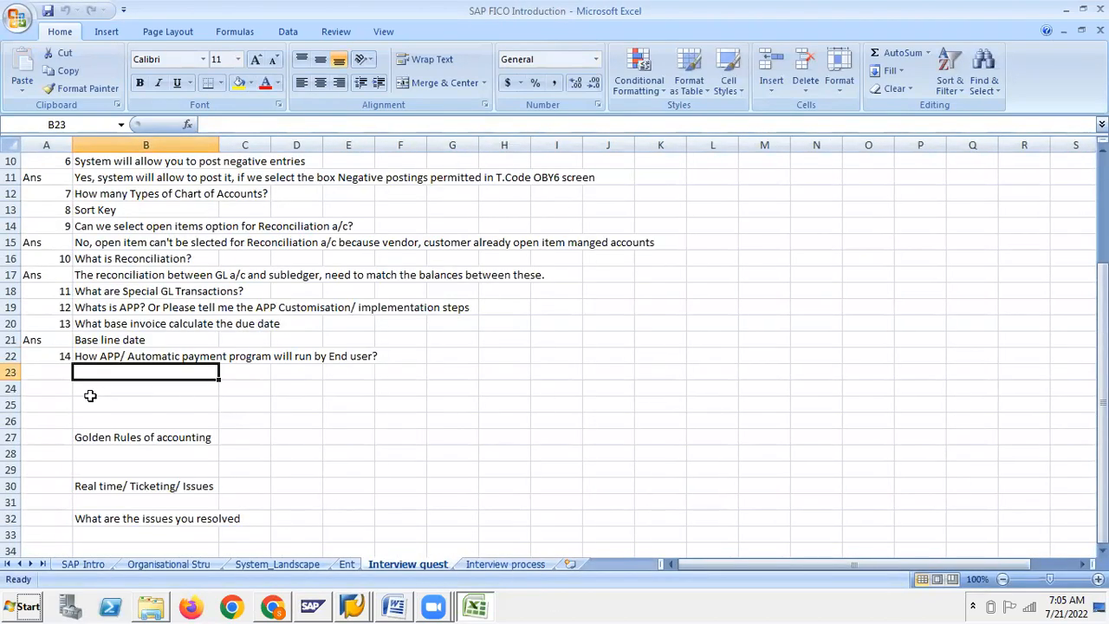
{"action": "left_click", "coordinate": [58, 371]}
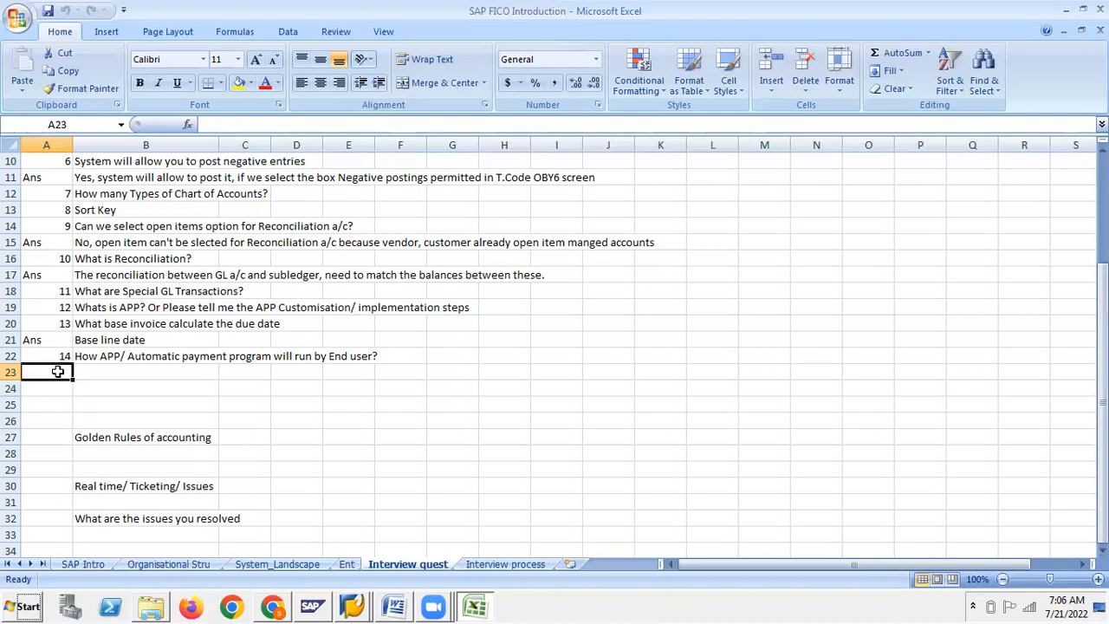
Enter question 15, "What's House Bank?", in row 23 of the Interview quest sheet
{"action": "type", "text": "15"}
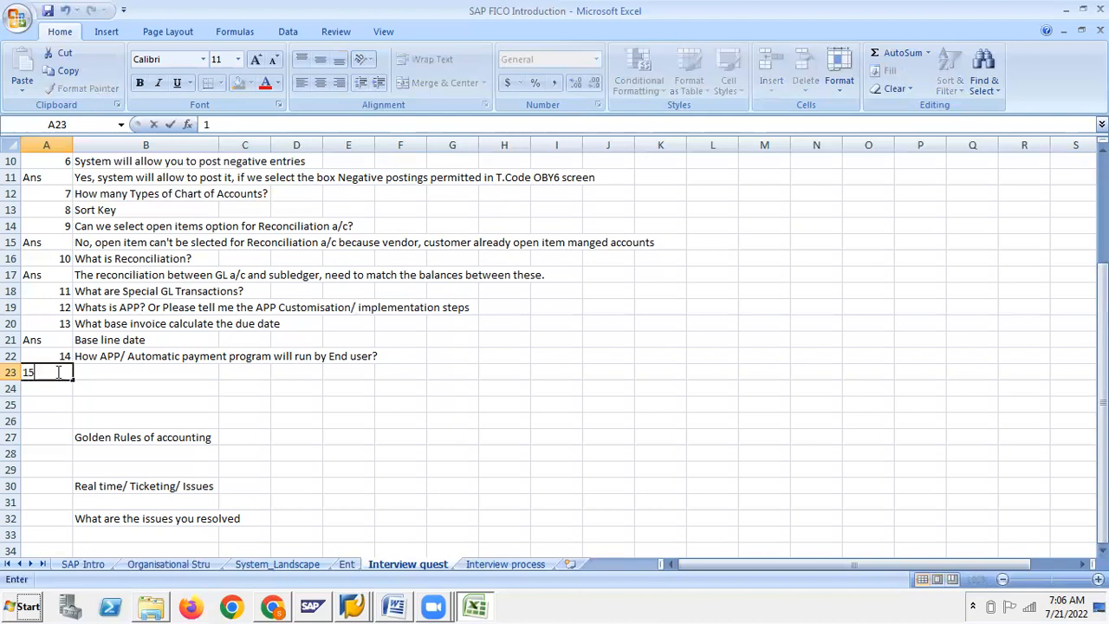
{"action": "key", "text": "Tab"}
{"action": "type", "text": "What's Hous"}
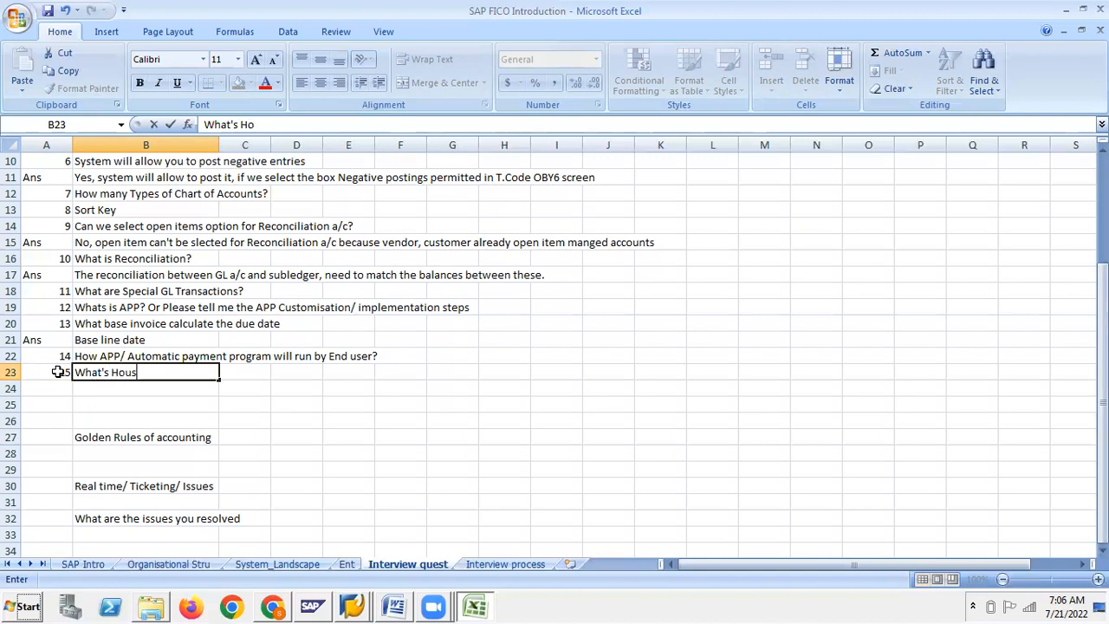
{"action": "type", "text": "e"}
{"action": "left_click", "coordinate": [57, 372]}
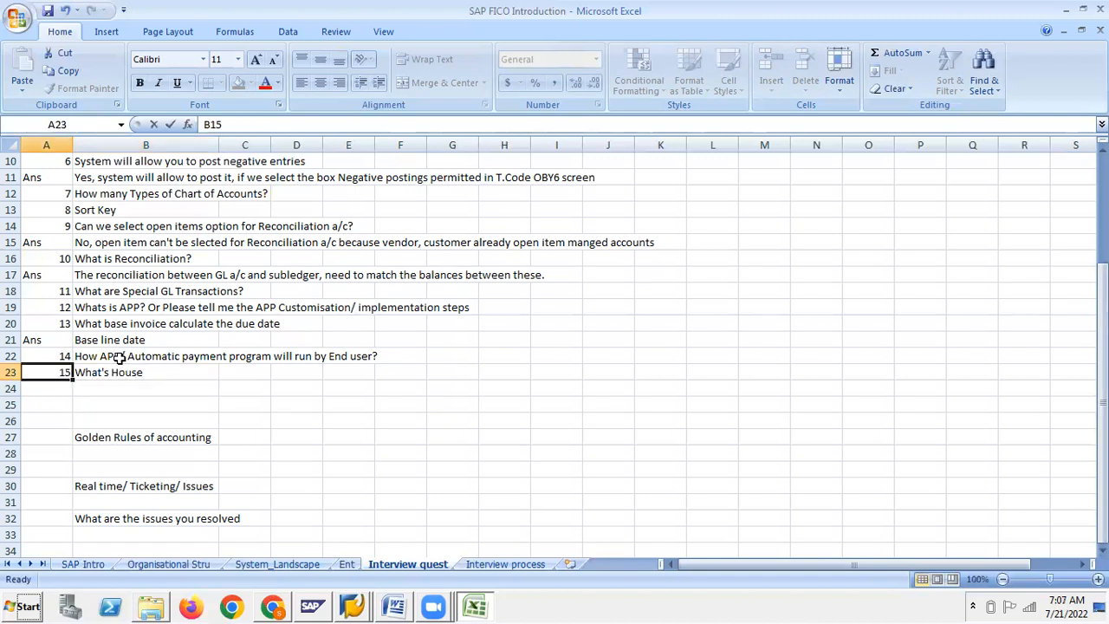
{"action": "left_click", "coordinate": [118, 371]}
{"action": "double_click", "coordinate": [164, 375]}
{"action": "type", "text": "Bank?"}
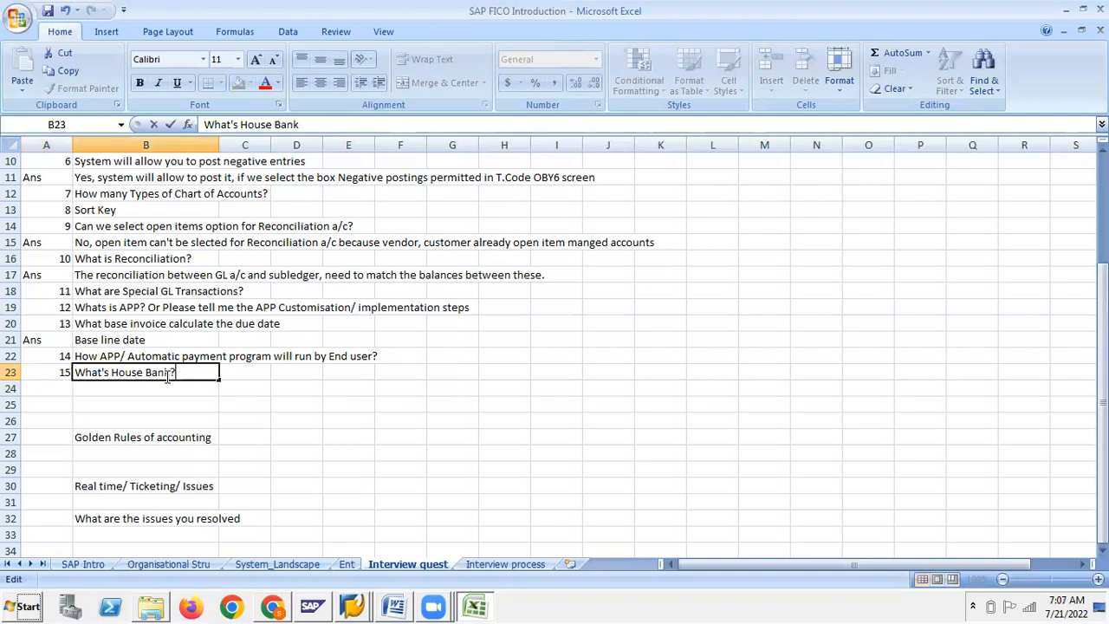
{"action": "key", "text": "Return"}
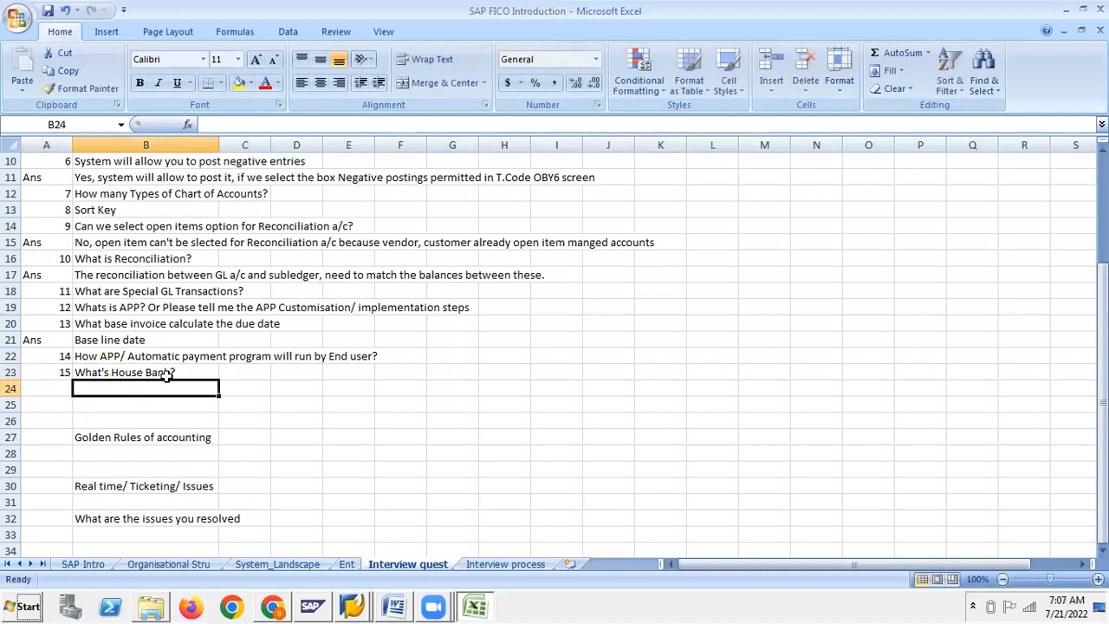
Insert four blank rows at row 24 below the House Bank question, then return to the Word notes
{"action": "left_click", "coordinate": [10, 389]}
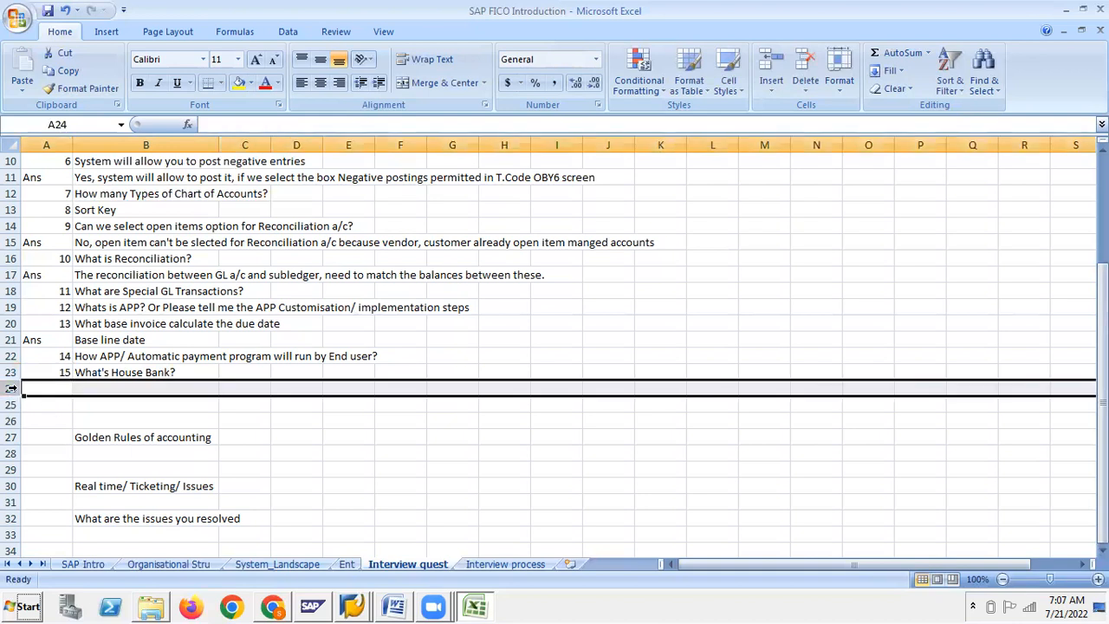
{"action": "key", "text": "ctrl+plus"}
{"action": "key", "text": "ctrl+plus"}
{"action": "key", "text": "ctrl+plus"}
{"action": "key", "text": "ctrl+plus"}
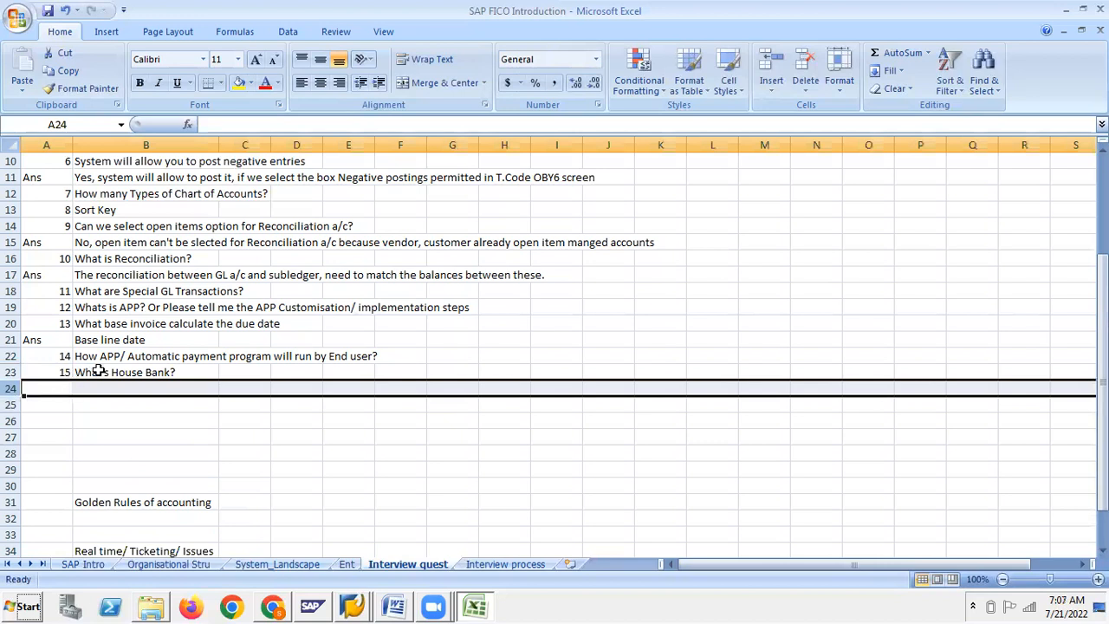
{"action": "left_click", "coordinate": [98, 371]}
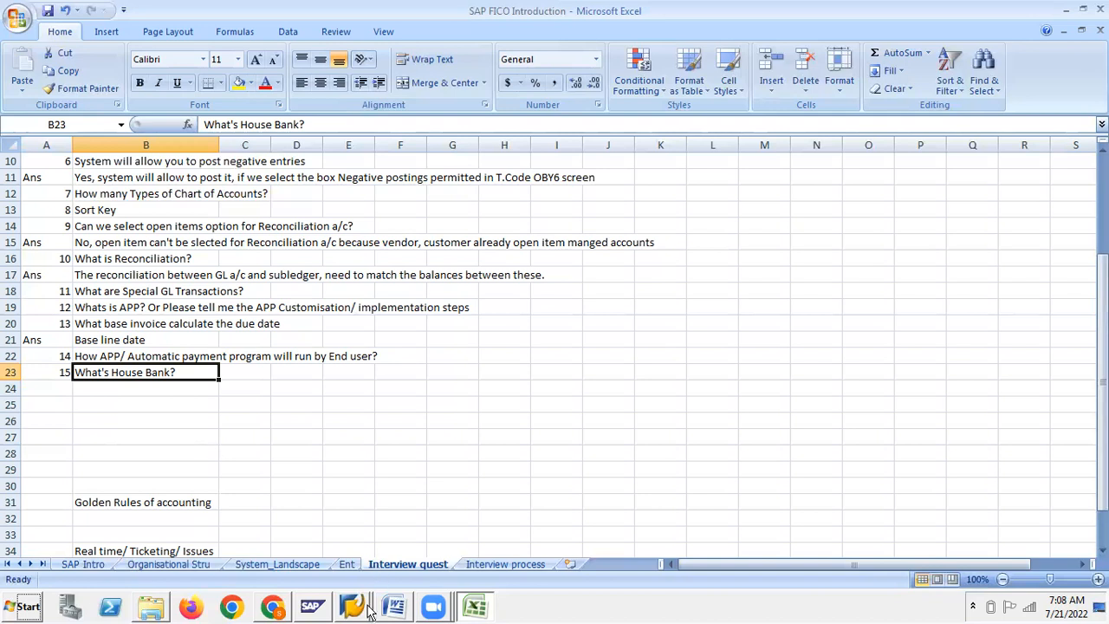
{"action": "left_click", "coordinate": [394, 607]}
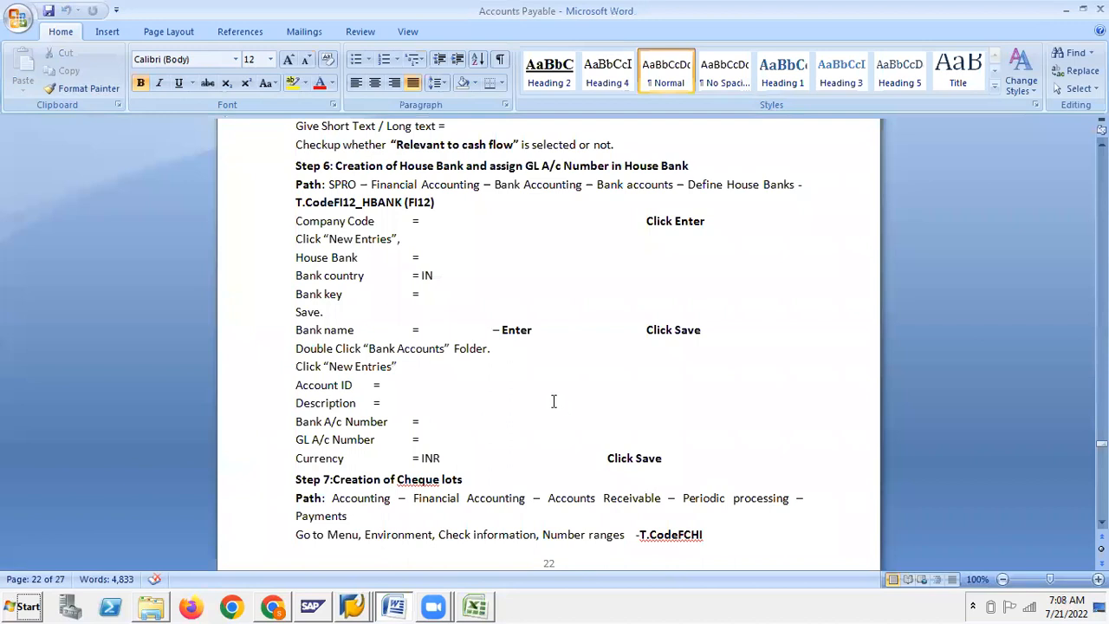
Copy FI12 from Step 6 and open House banks maintenance in SAP's payment customizing
{"action": "double_click", "coordinate": [418, 203]}
{"action": "key", "text": "ctrl+c"}
{"action": "left_click", "coordinate": [357, 606]}
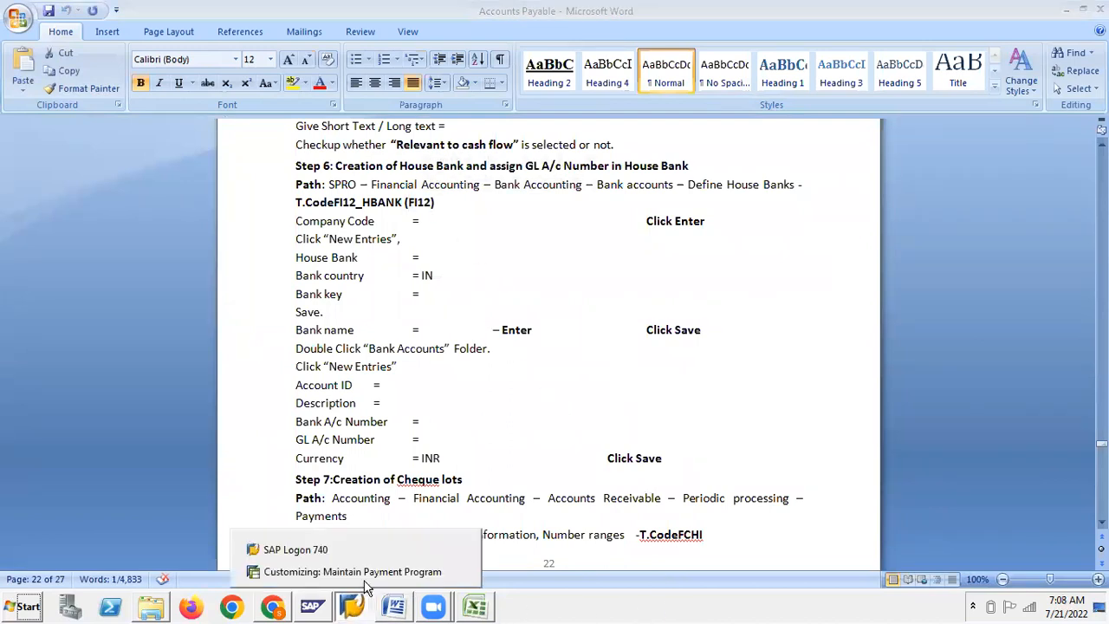
{"action": "left_click", "coordinate": [345, 570]}
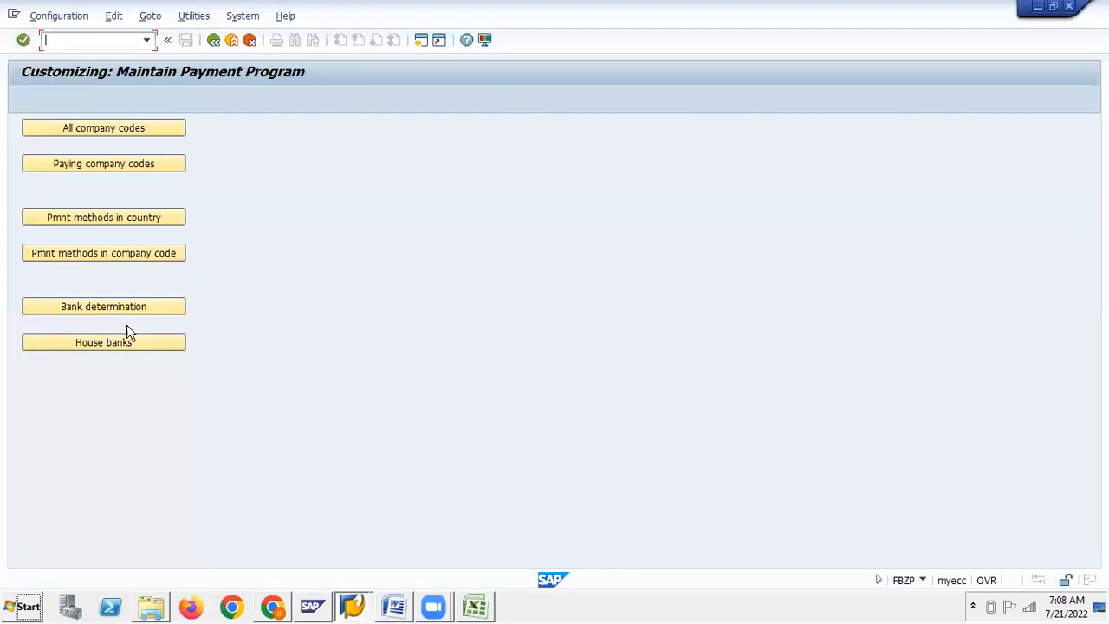
{"action": "left_click", "coordinate": [110, 346]}
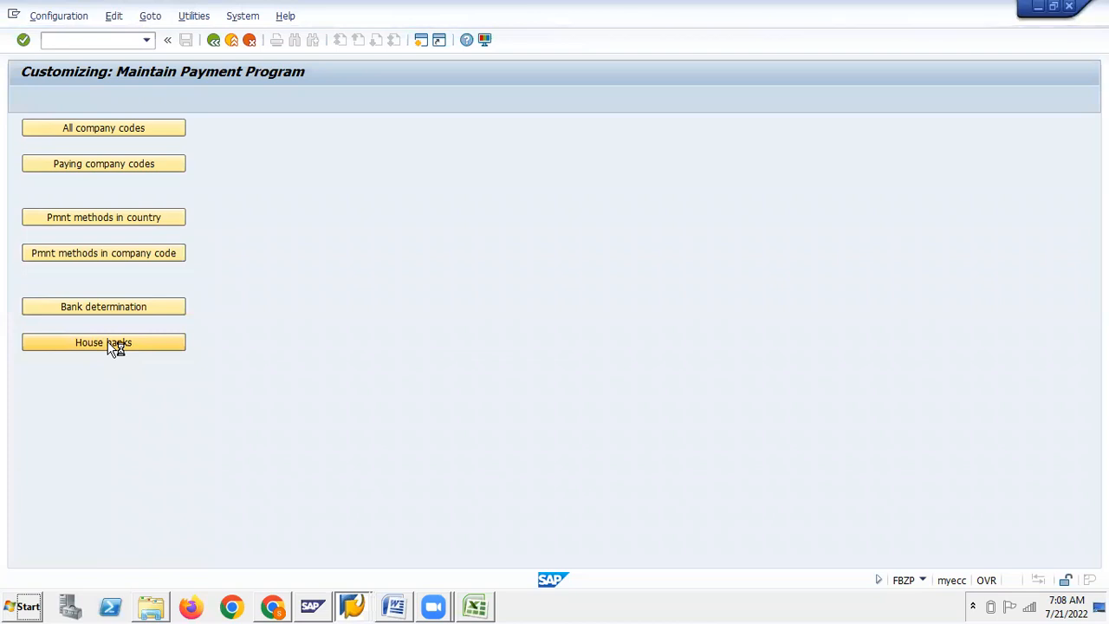
{"action": "key", "text": "alt+Tab"}
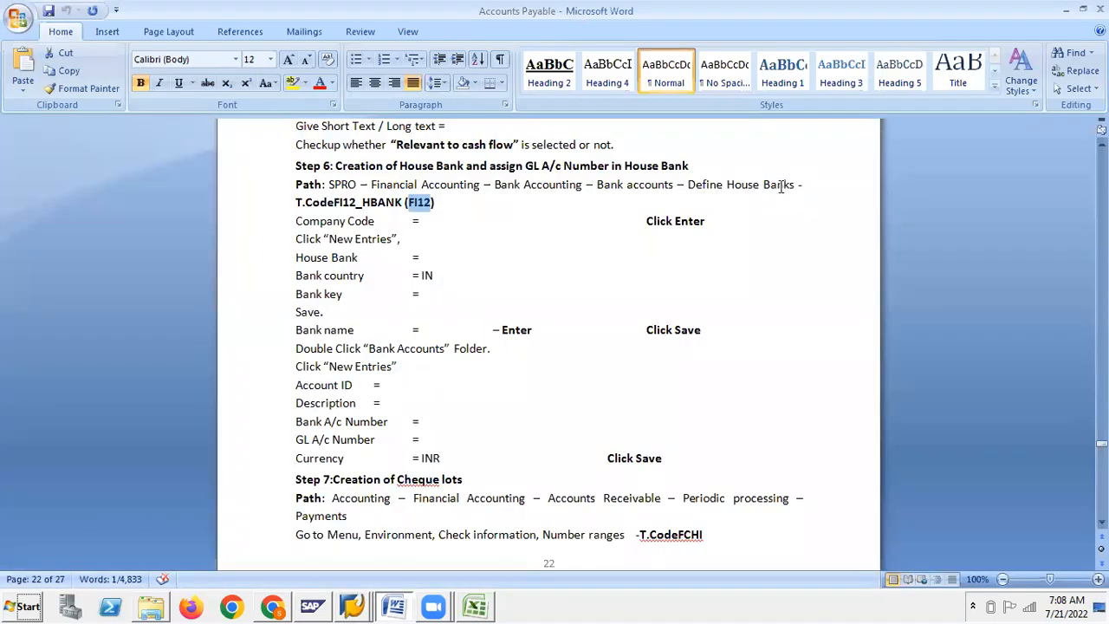
{"action": "key", "text": "alt+Tab"}
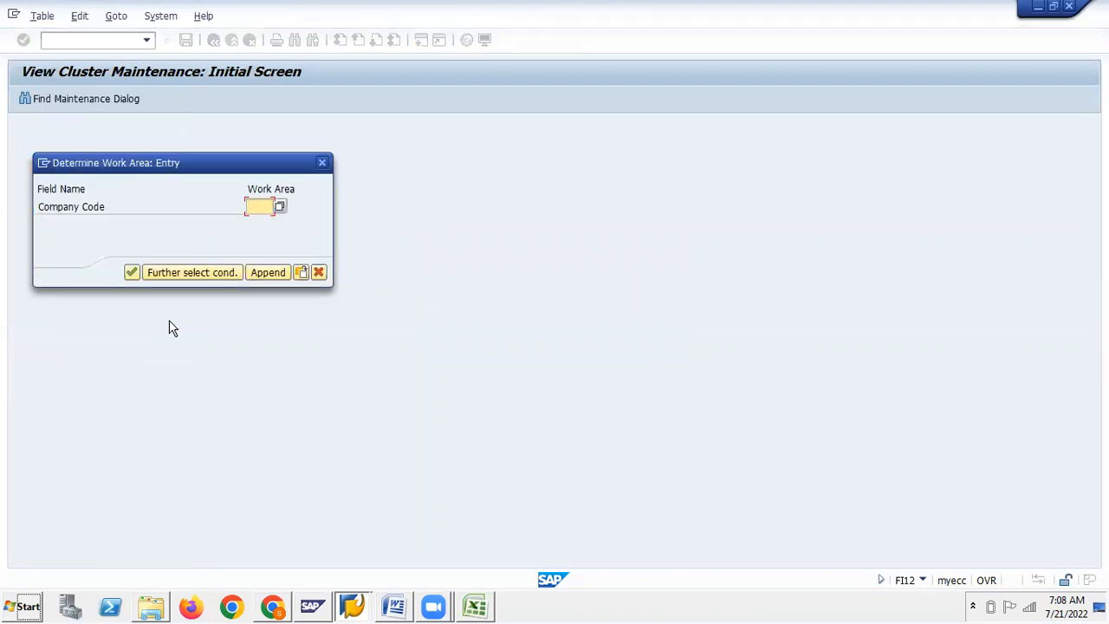
Enter company code GSIN to list its house banks, HSBC and ICICI
{"action": "type", "text": "GSI"}
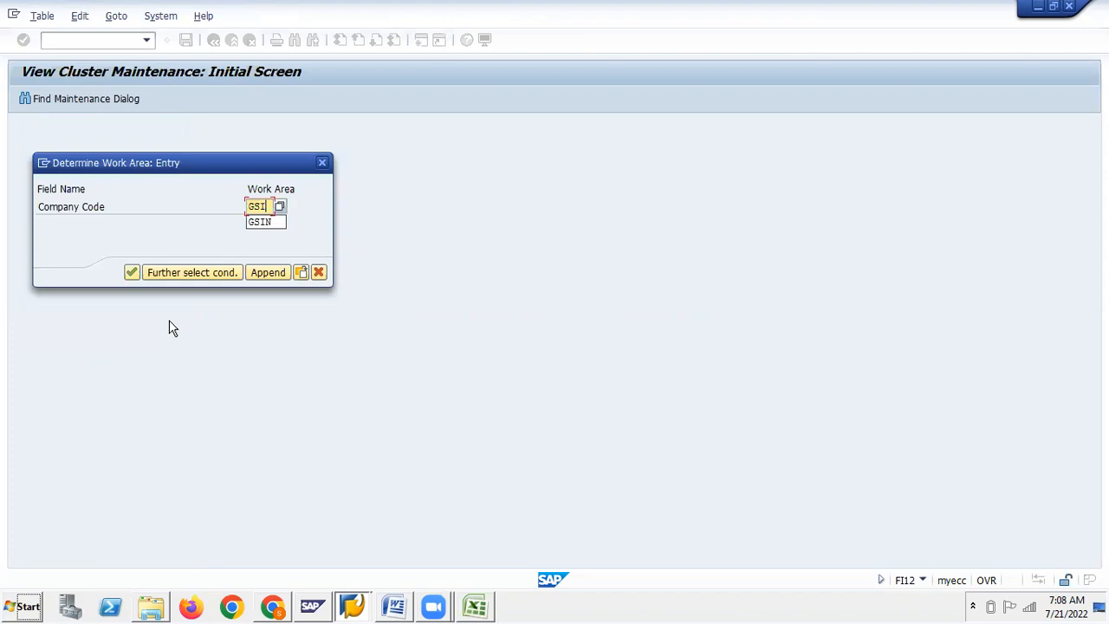
{"action": "key", "text": "Down"}
{"action": "key", "text": "Return"}
{"action": "key", "text": "Return"}
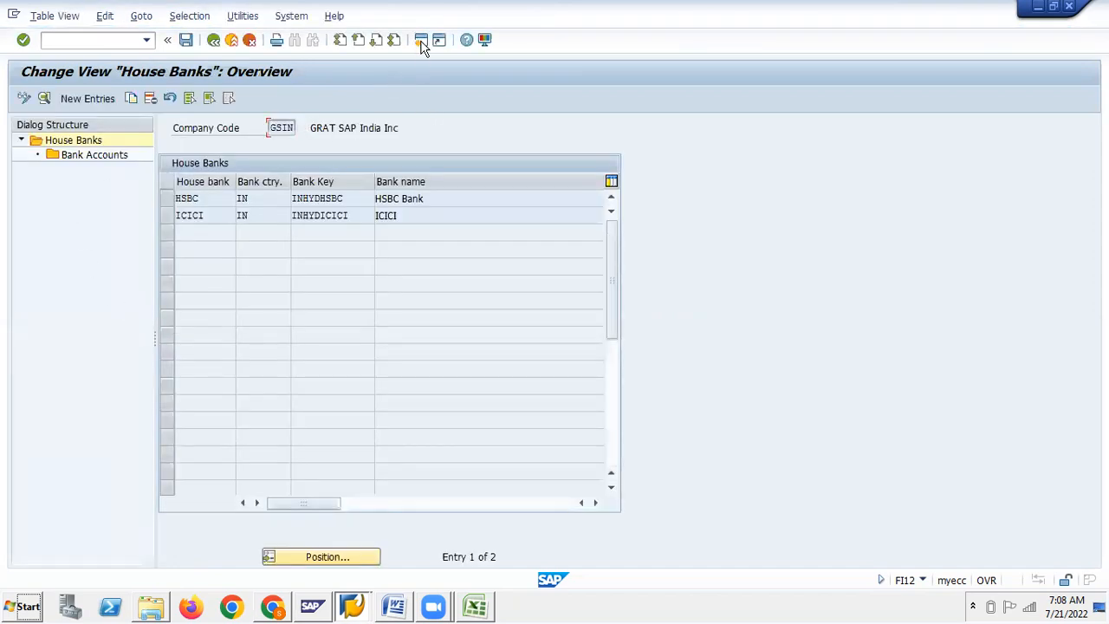
{"action": "key", "text": "F3"}
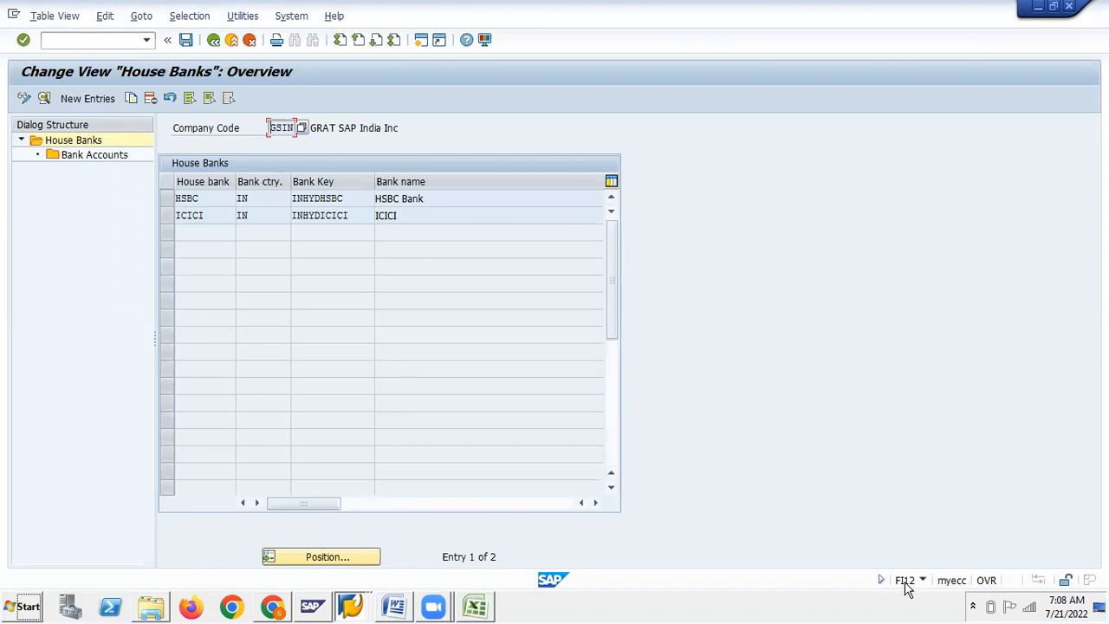
{"action": "key", "text": "alt+Tab"}
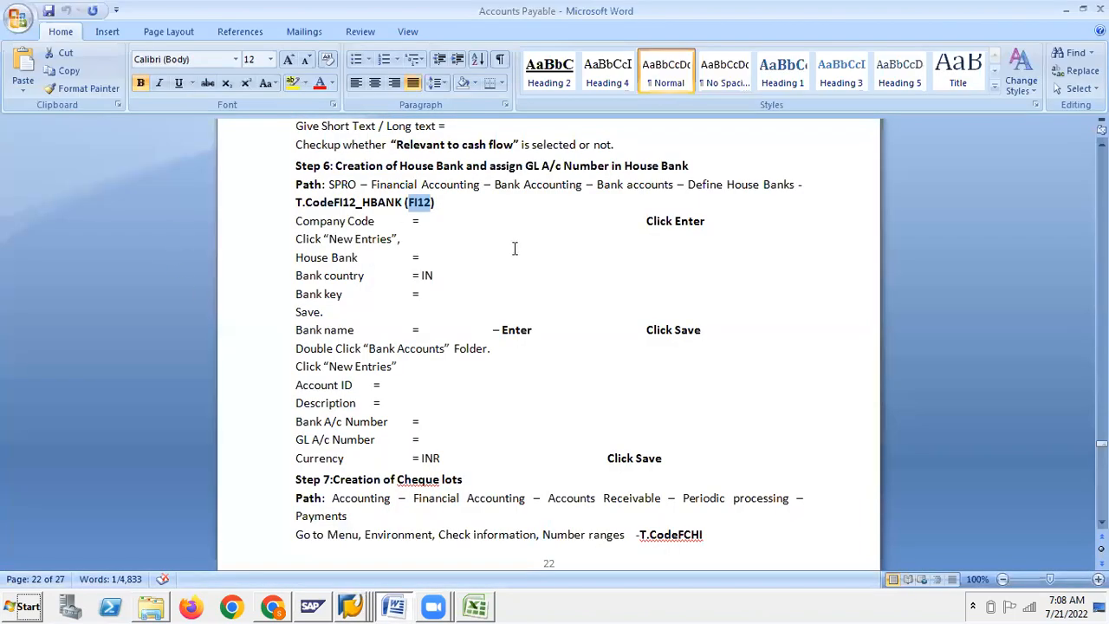
Run FI12 for company code GSIN and decline viewing the locked house bank data
{"action": "left_click", "coordinate": [425, 224]}
{"action": "left_click", "coordinate": [415, 202]}
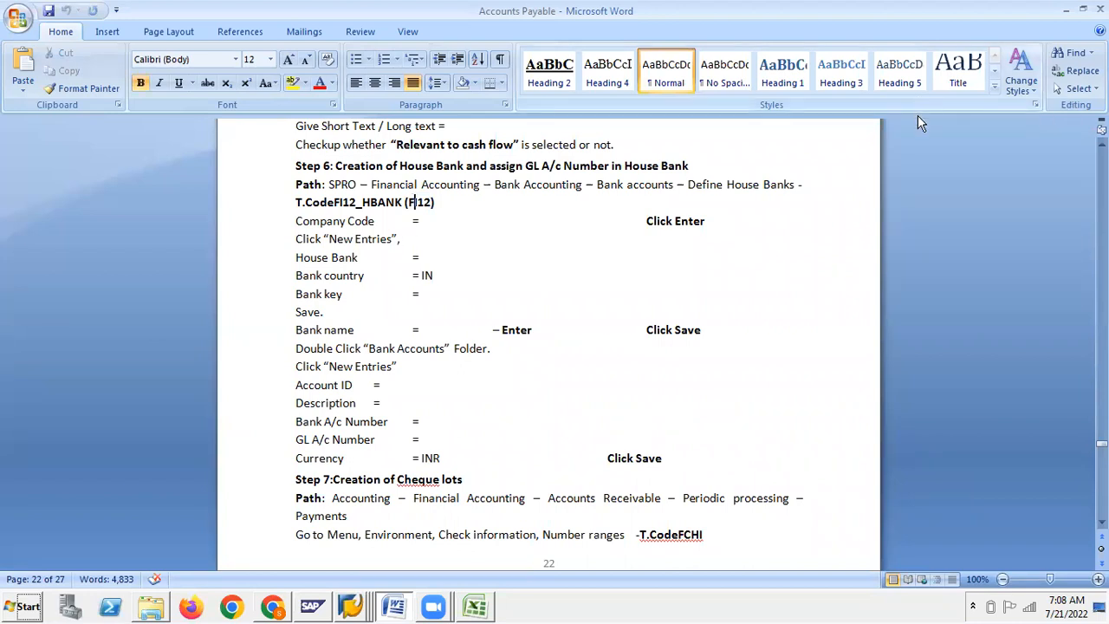
{"action": "key", "text": "alt+Tab"}
{"action": "key", "text": "alt+Tab"}
{"action": "key", "text": "alt+Tab"}
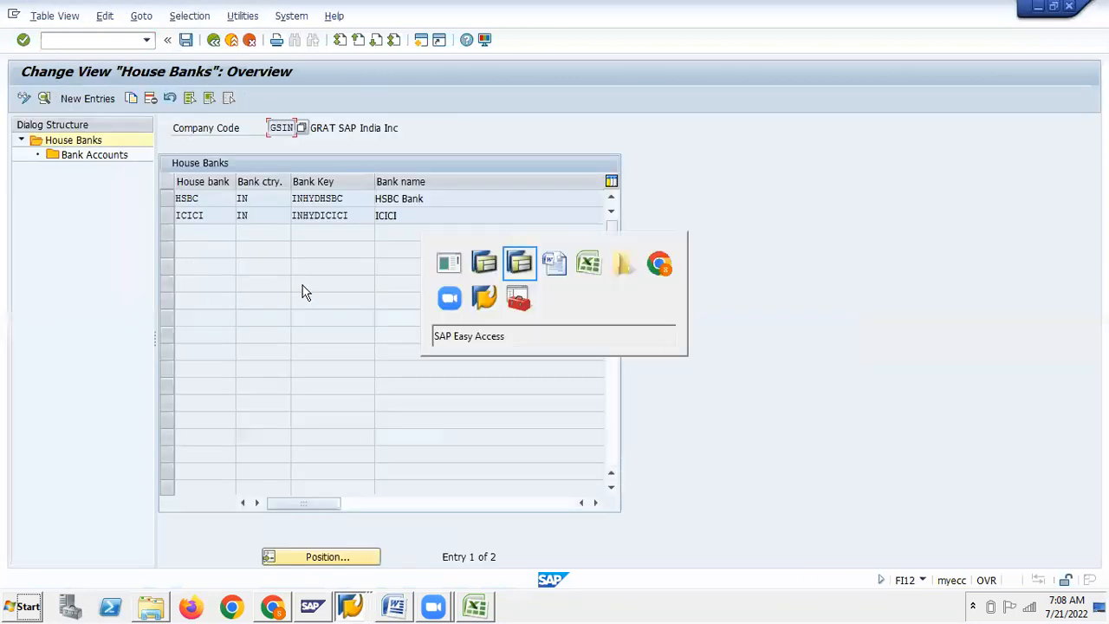
{"action": "type", "text": "FI12"}
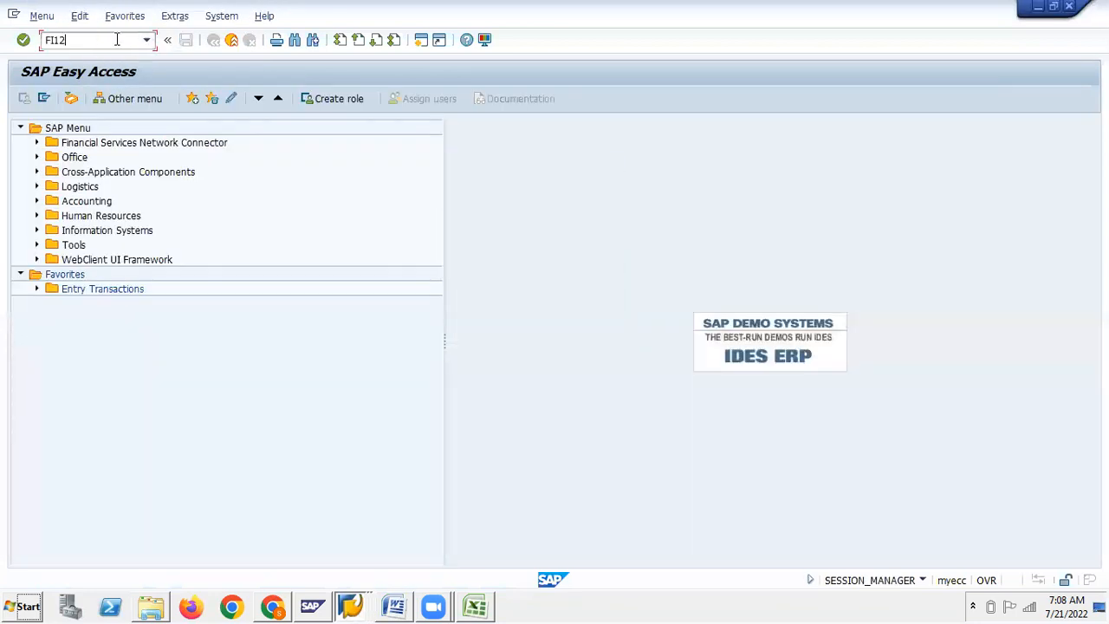
{"action": "key", "text": "Return"}
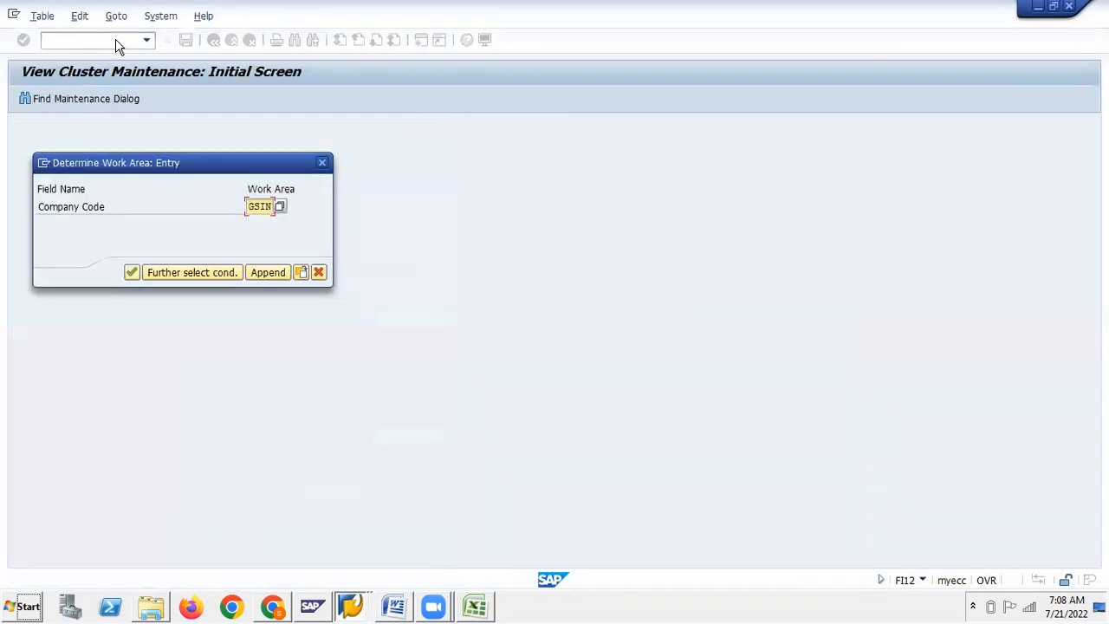
{"action": "left_click", "coordinate": [130, 272]}
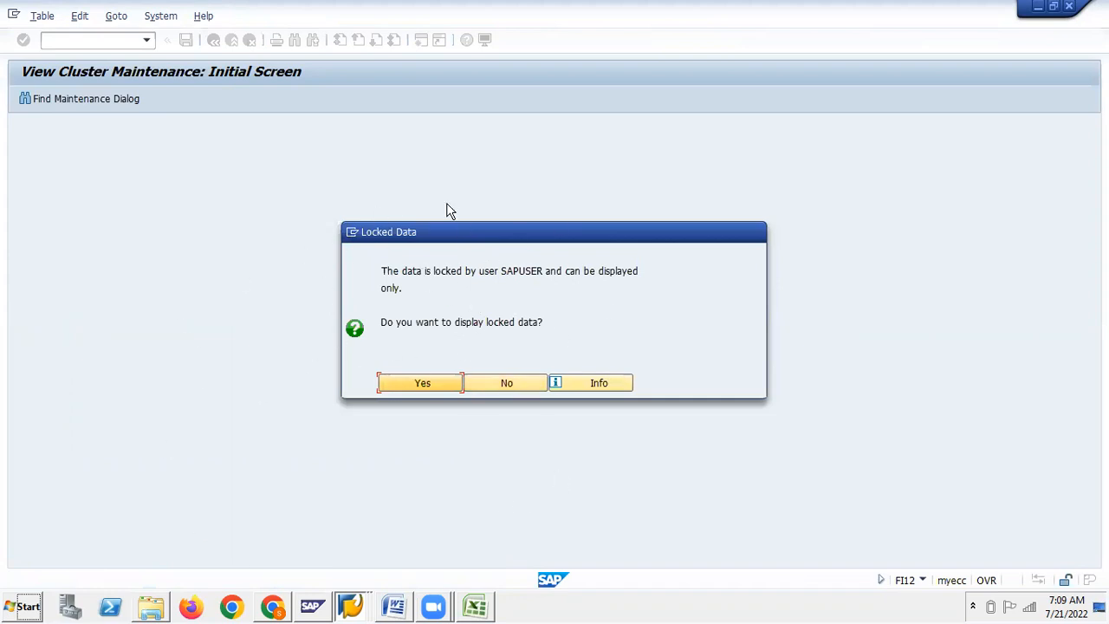
{"action": "left_click", "coordinate": [500, 385]}
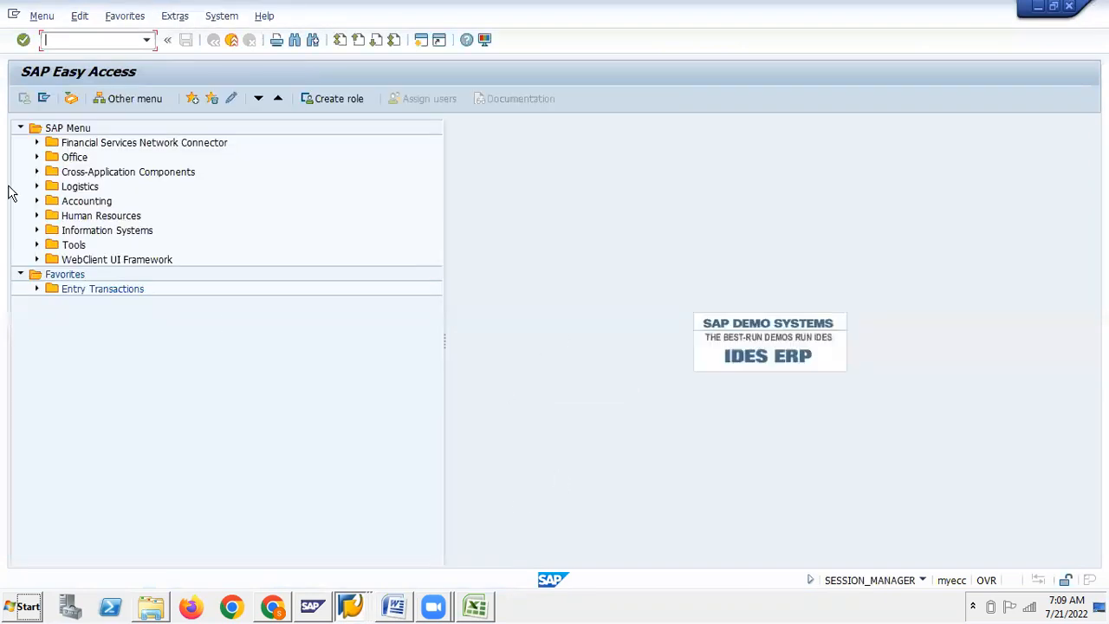
Start new GSIN house bank entry SBI, then open an additional SAP session
{"action": "key", "text": "alt+Tab"}
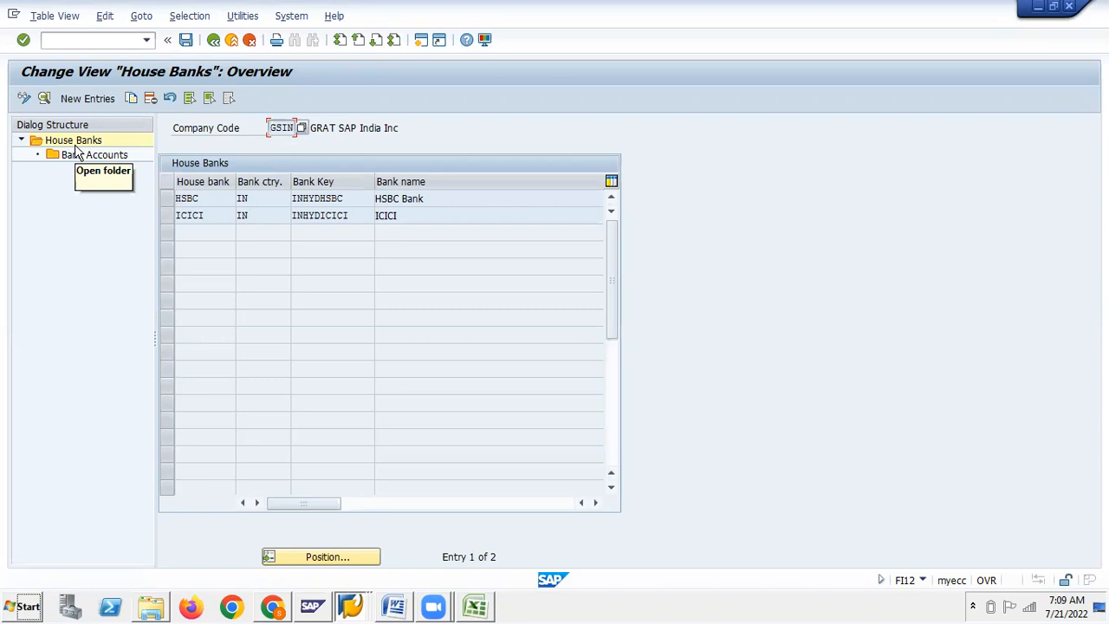
{"action": "key", "text": "alt+Tab"}
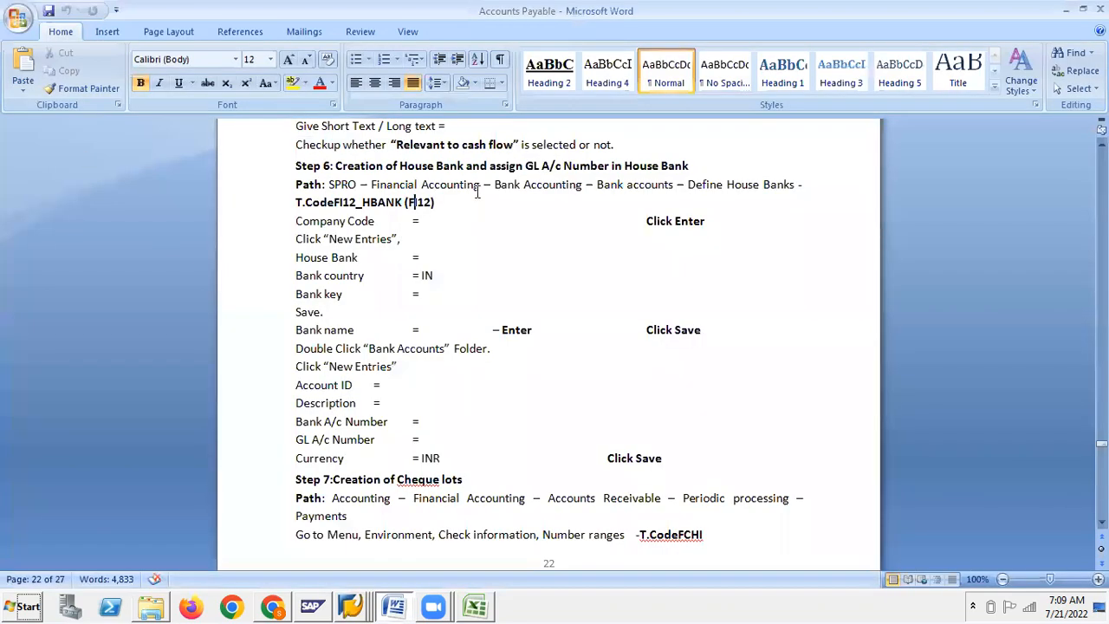
{"action": "left_click", "coordinate": [437, 223]}
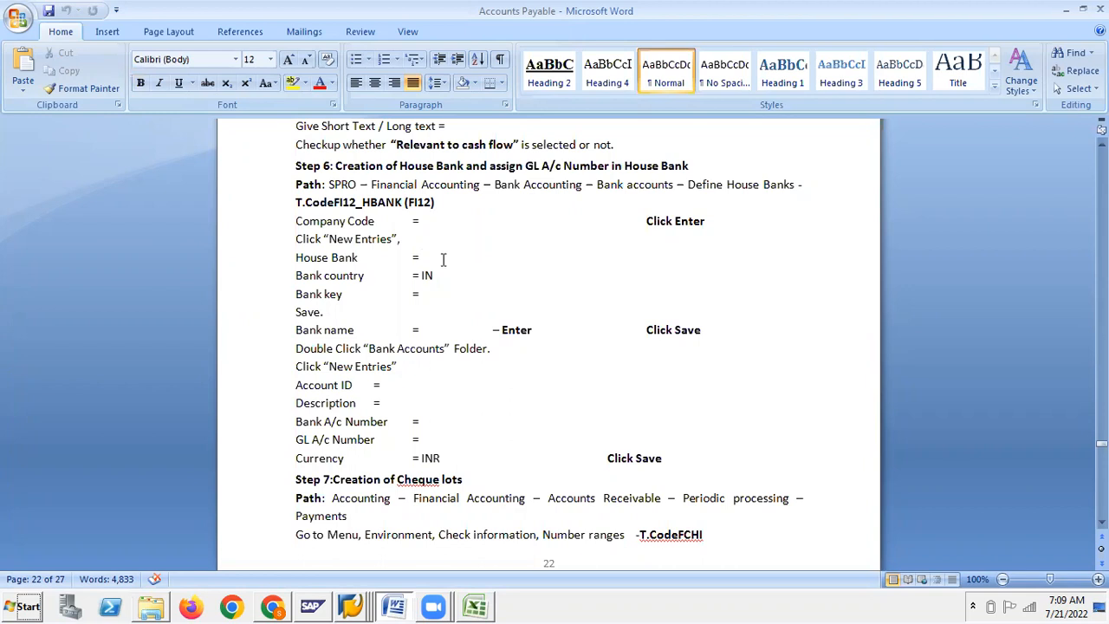
{"action": "key", "text": "alt+Tab"}
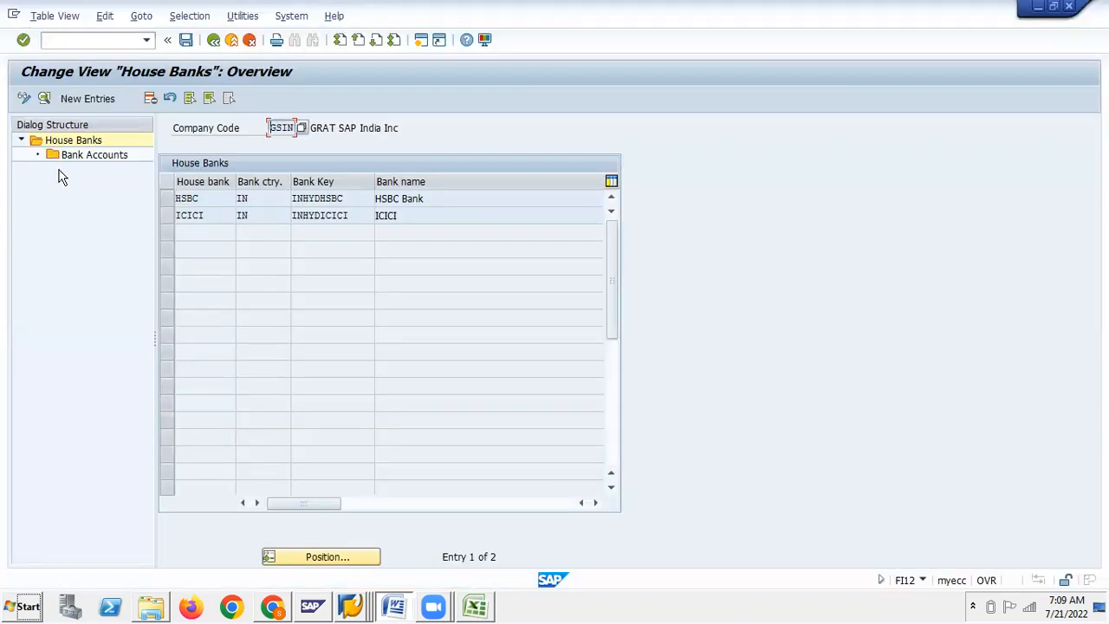
{"action": "left_click", "coordinate": [84, 99]}
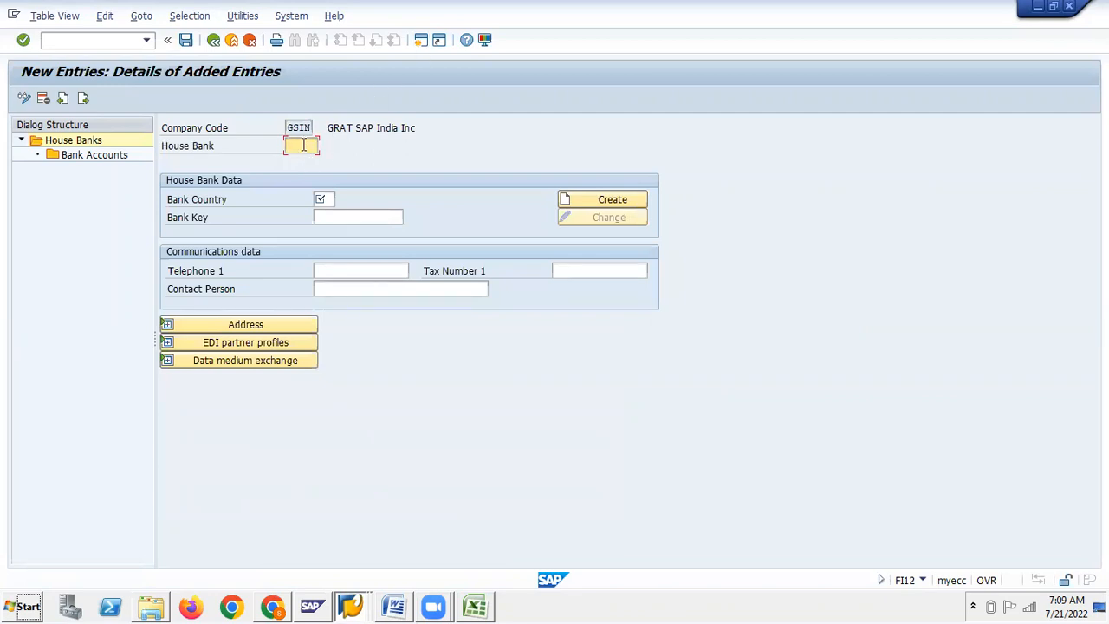
{"action": "type", "text": "SBI"}
{"action": "left_click", "coordinate": [329, 200]}
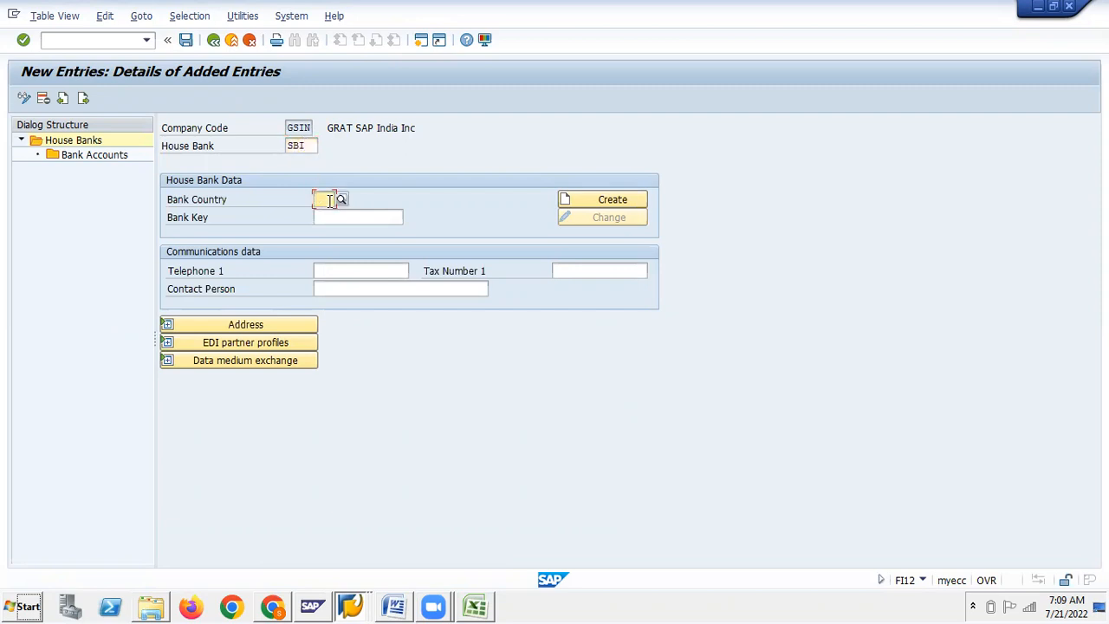
{"action": "left_click", "coordinate": [419, 44]}
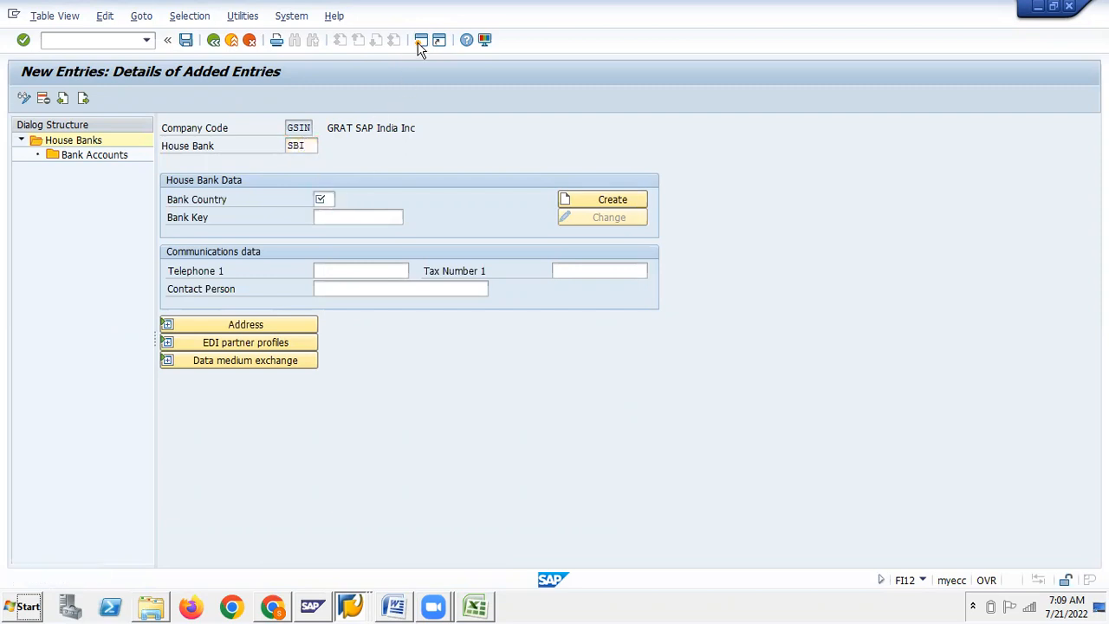
Look up G/L account 200300 SBI Bank a/c under GSIN's asset accounts, then return to the house bank entry
{"action": "left_click", "coordinate": [146, 40]}
{"action": "left_click", "coordinate": [57, 90]}
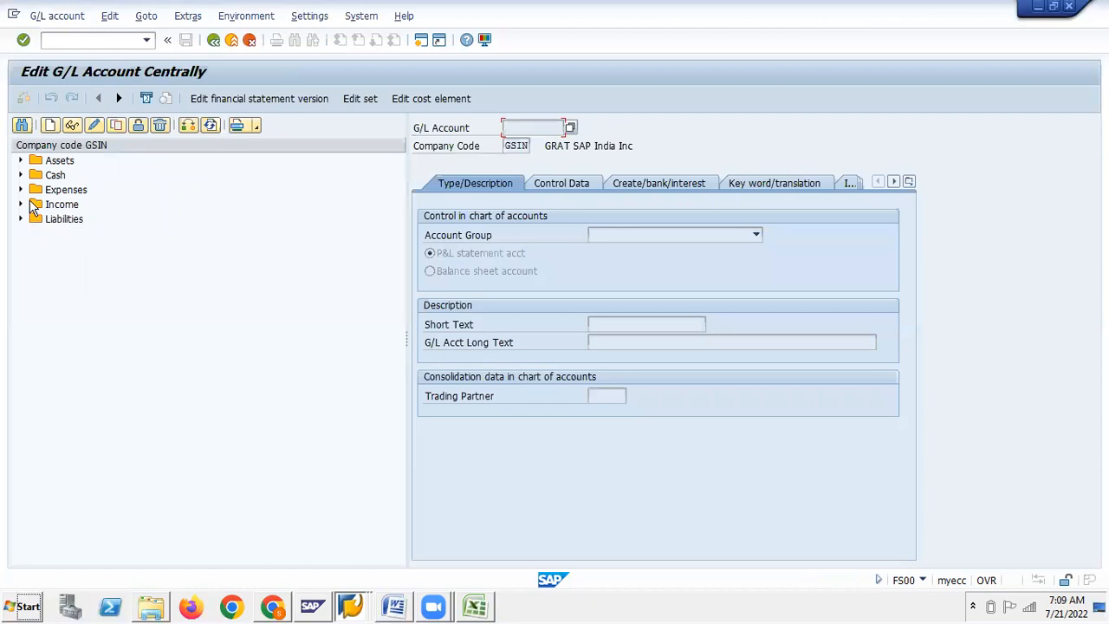
{"action": "left_click", "coordinate": [22, 161]}
{"action": "left_click", "coordinate": [77, 310]}
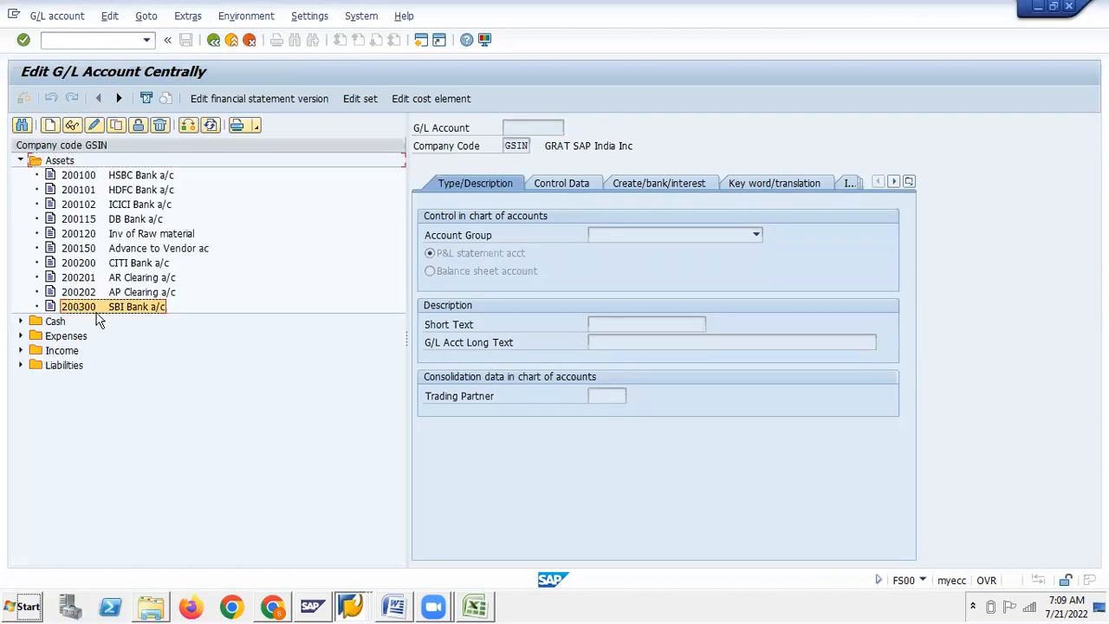
{"action": "key", "text": "alt+Tab"}
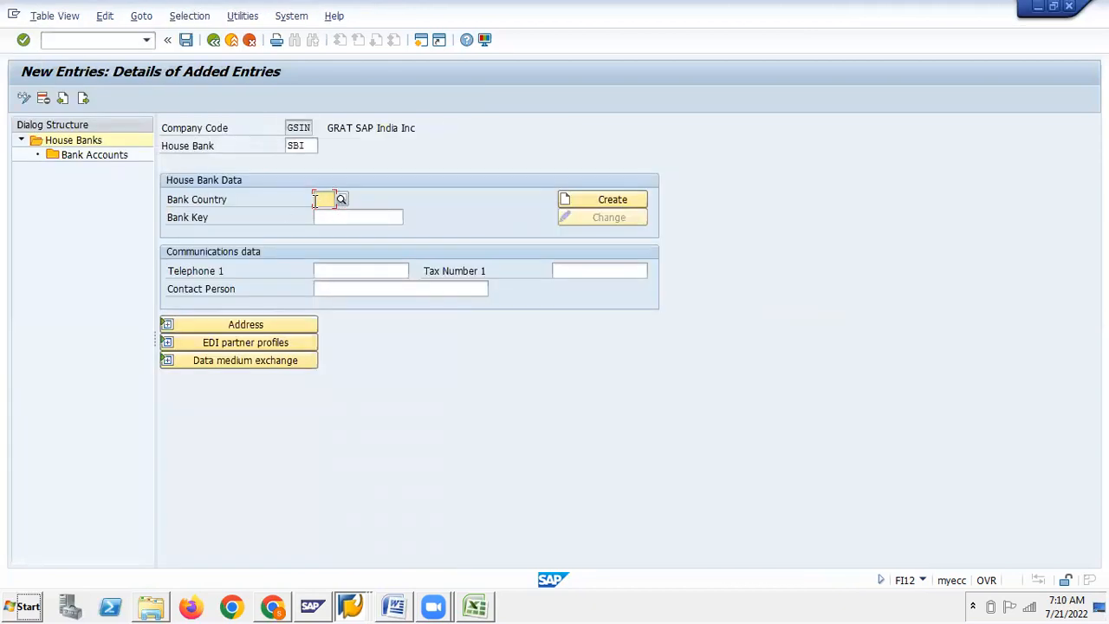
Set bank country IN (India) and bank key INHYDSBI for house bank SBI
{"action": "left_click", "coordinate": [315, 200]}
{"action": "type", "text": "IN"}
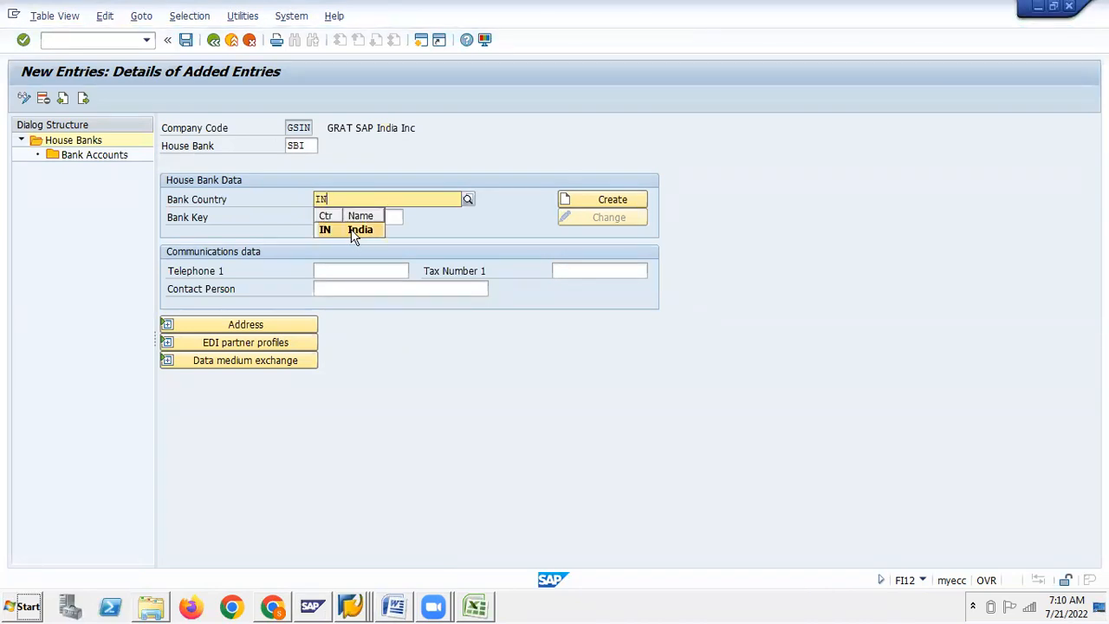
{"action": "left_click", "coordinate": [354, 231]}
{"action": "left_click", "coordinate": [320, 216]}
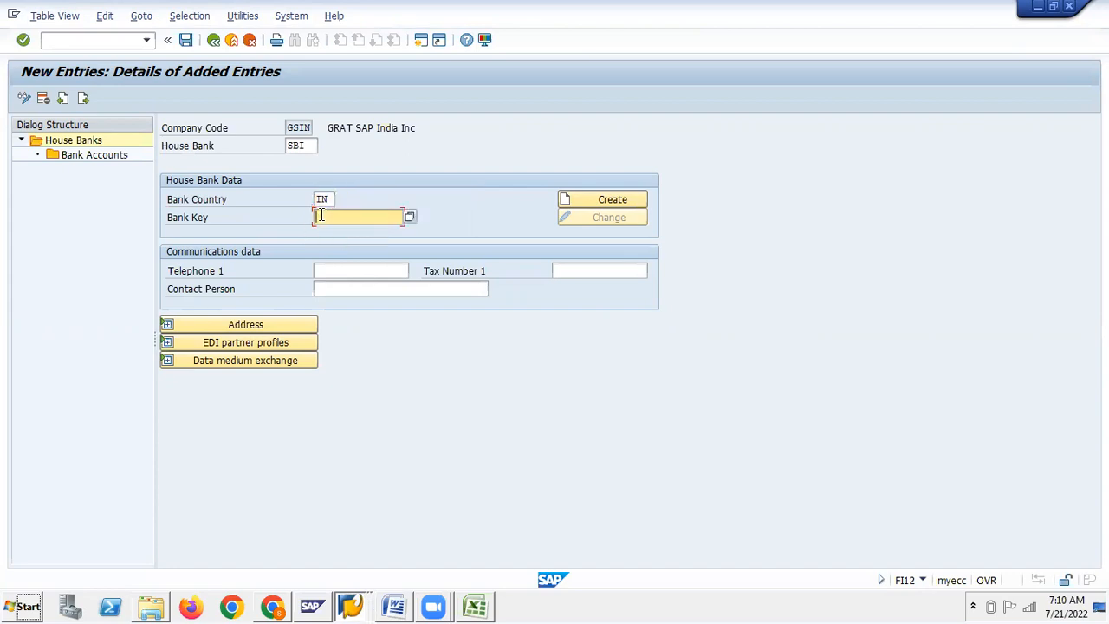
{"action": "type", "text": "IN"}
{"action": "key", "text": "Down"}
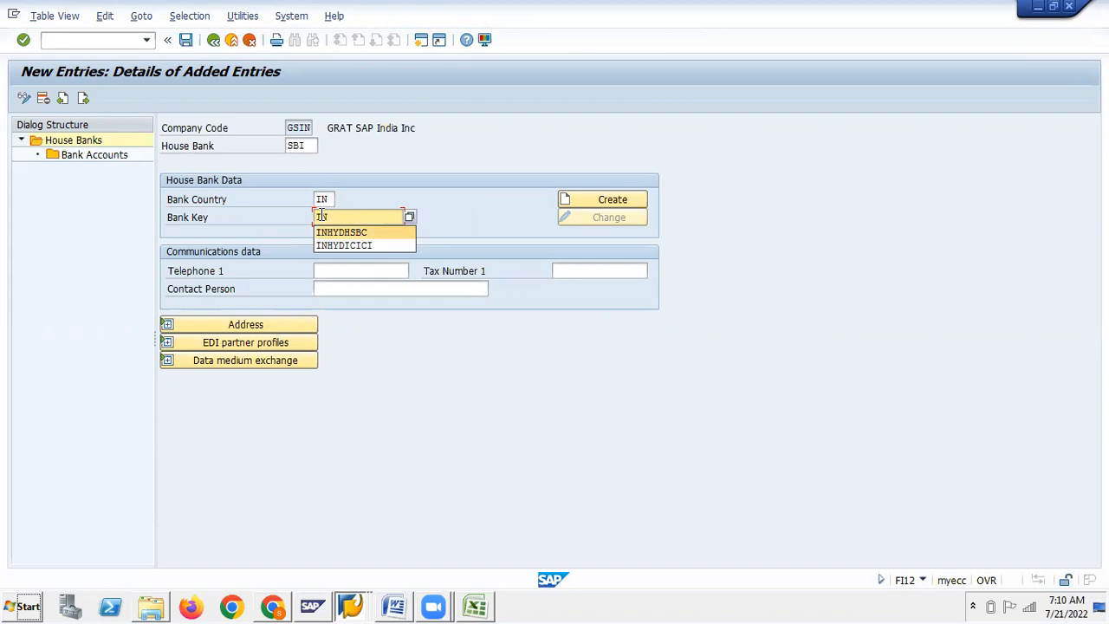
{"action": "key", "text": "Return"}
{"action": "key", "text": "BackSpace"}
{"action": "key", "text": "BackSpace"}
{"action": "key", "text": "BackSpace"}
{"action": "key", "text": "BackSpace"}
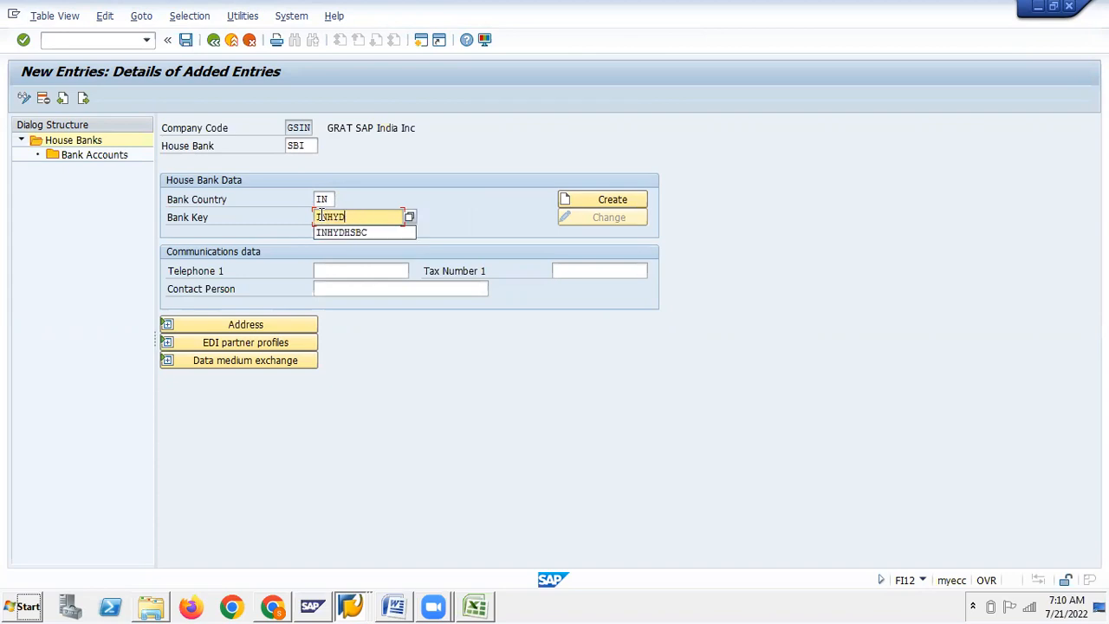
{"action": "type", "text": "SBI"}
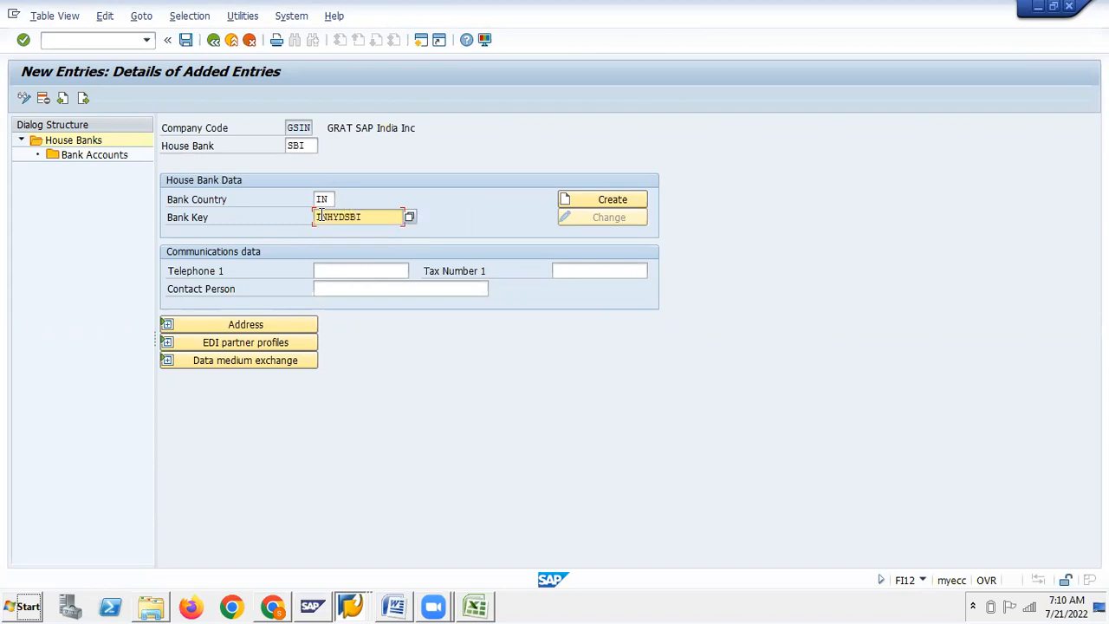
Create bank data named SBI Bank with region 01 (Andhra Pradesh)
{"action": "left_click", "coordinate": [630, 204]}
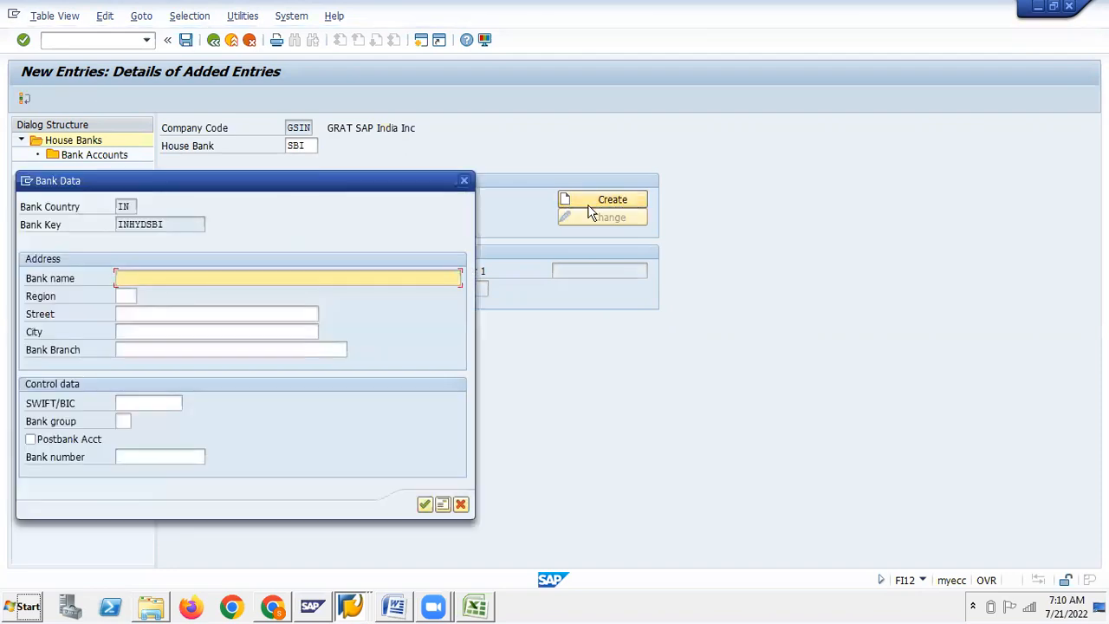
{"action": "type", "text": "SBI Bank"}
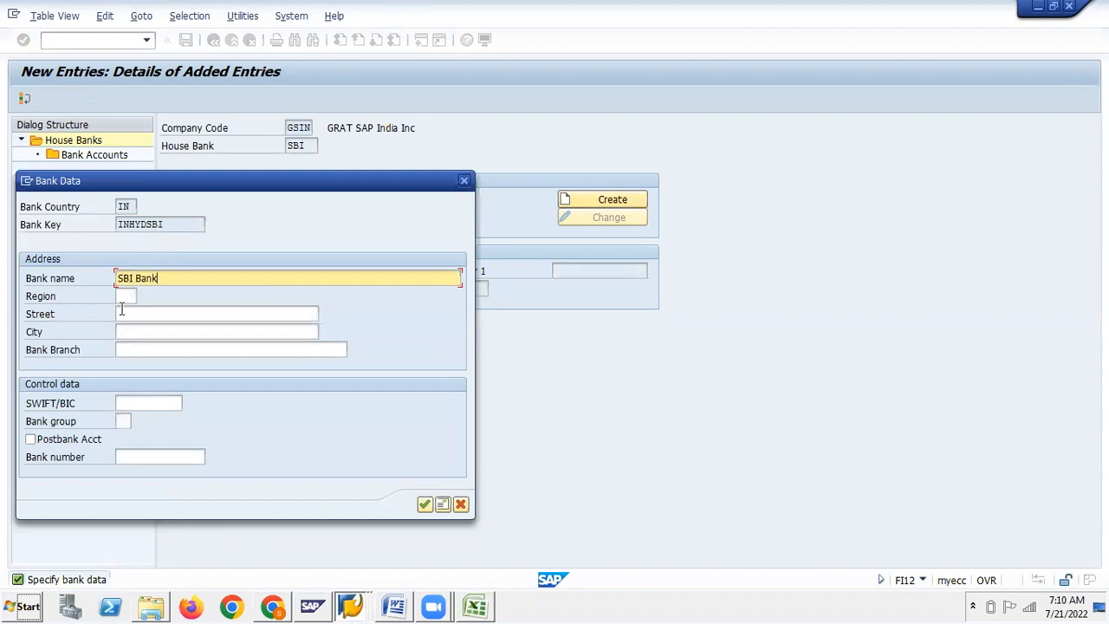
{"action": "left_click", "coordinate": [126, 296]}
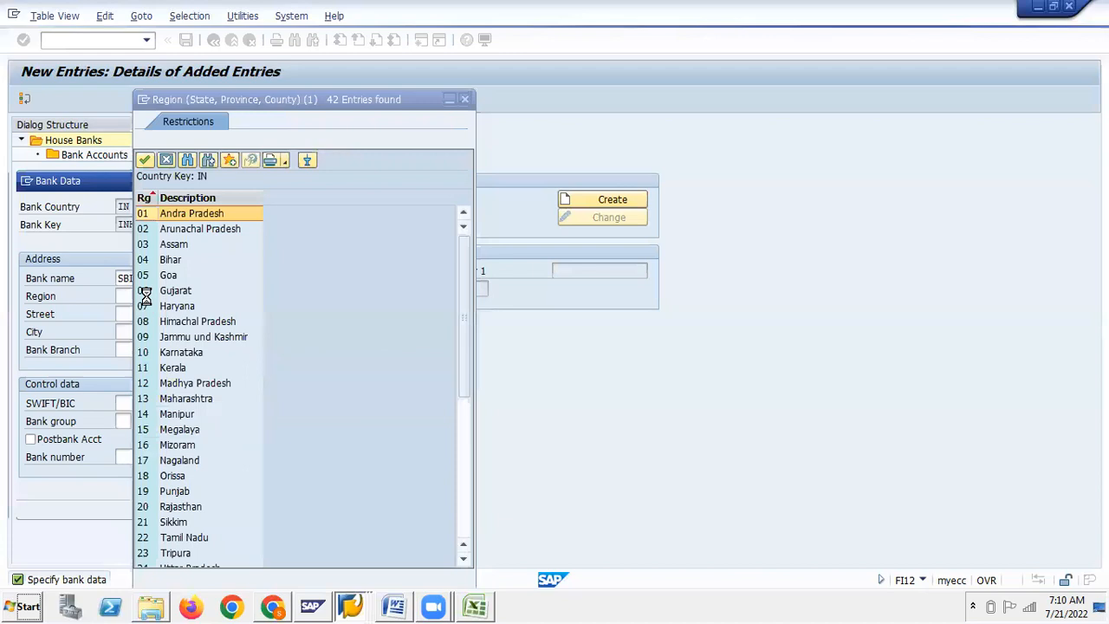
{"action": "double_click", "coordinate": [141, 214]}
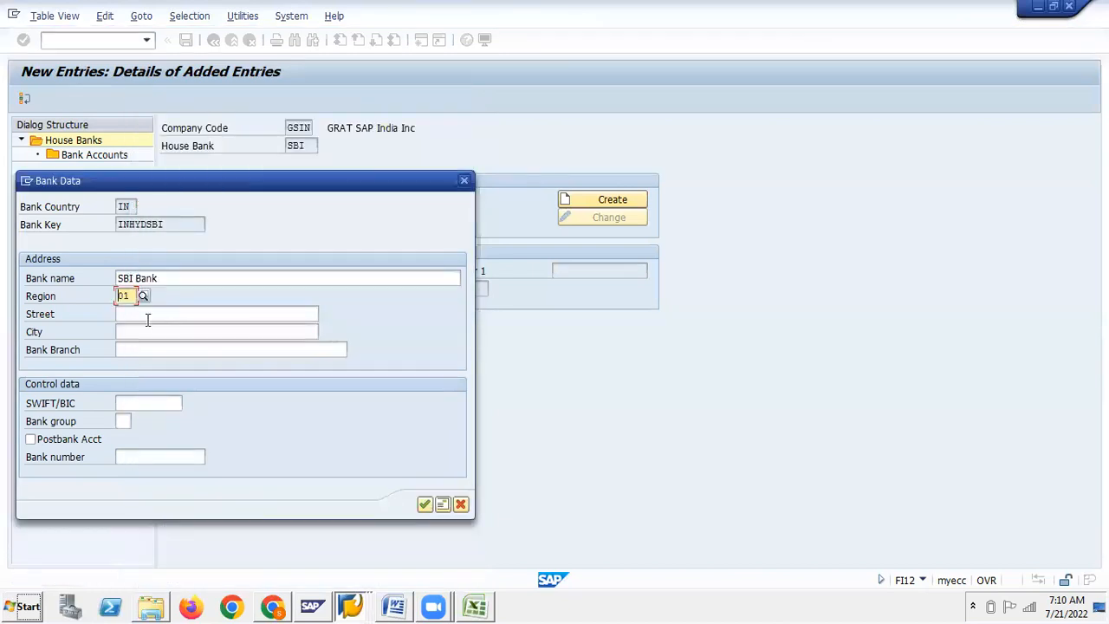
Enter the bank address: street SR Nagar, city Hyderabad
{"action": "left_click", "coordinate": [143, 319]}
{"action": "type", "text": "SR"}
{"action": "key", "text": "Down"}
{"action": "key", "text": "Return"}
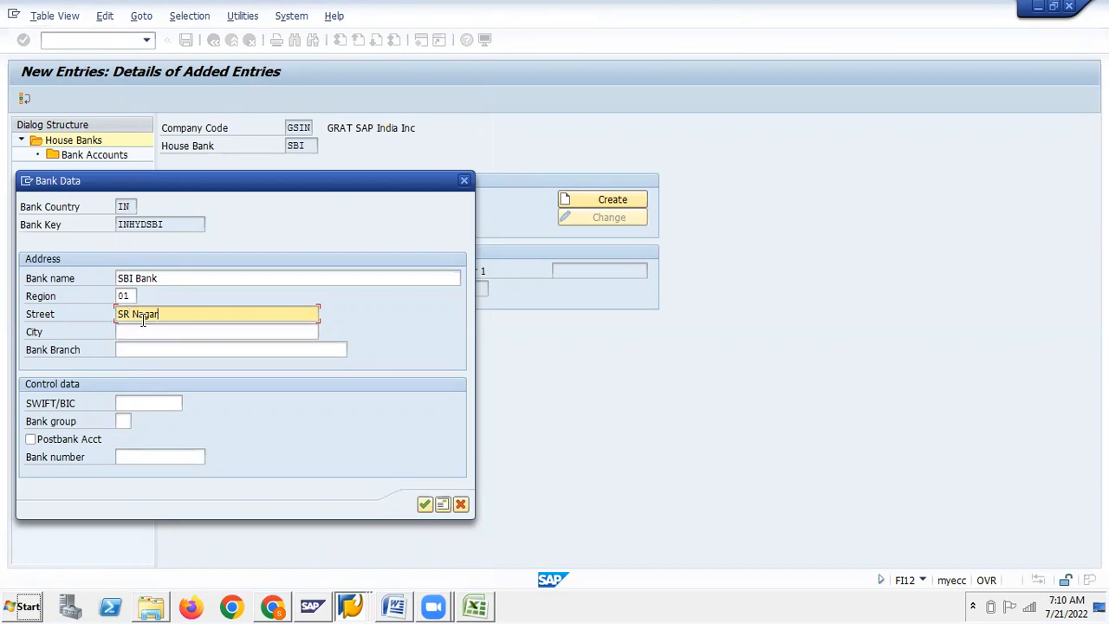
{"action": "key", "text": "Tab"}
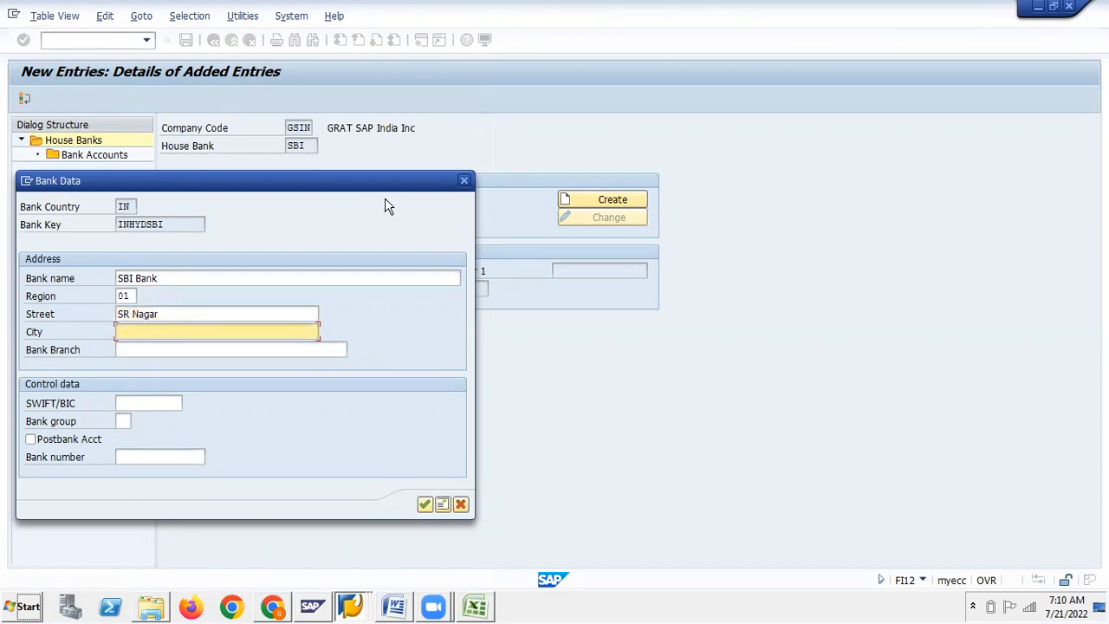
{"action": "type", "text": "Hy"}
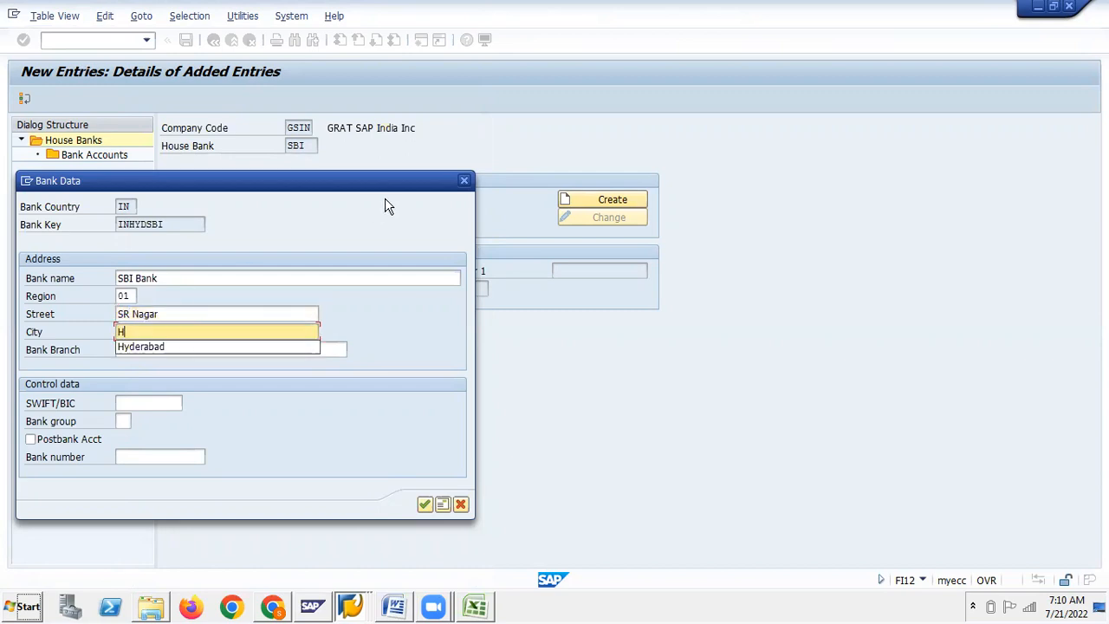
{"action": "key", "text": "Down"}
{"action": "key", "text": "Return"}
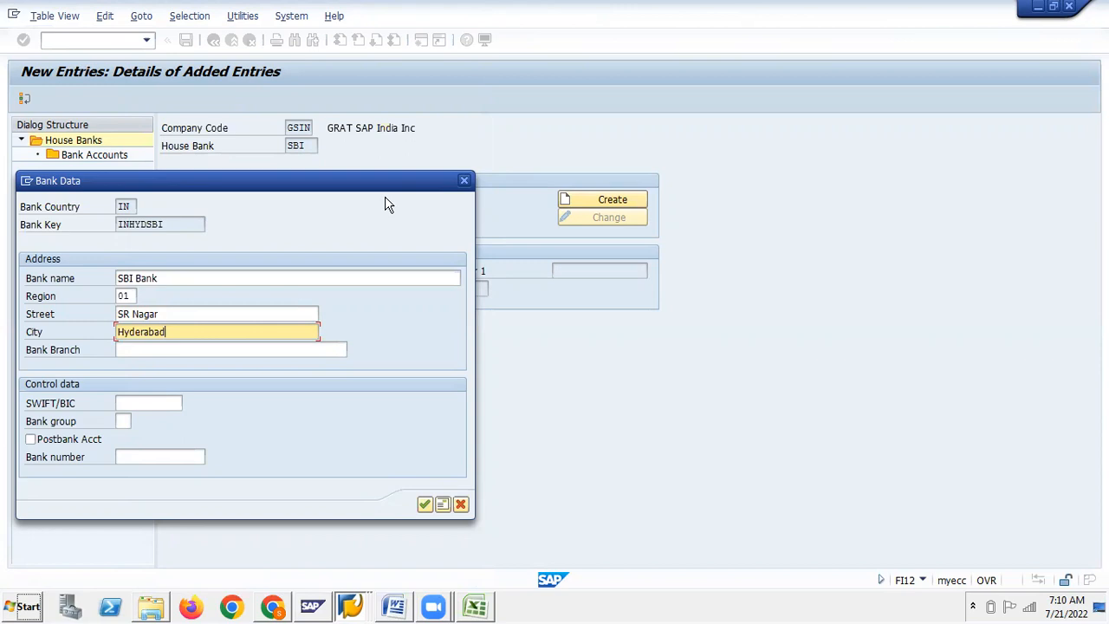
Use INHYDSBI as the SWIFT/BIC code and confirm the bank data
{"action": "left_click_drag", "start_coordinate": [118, 223], "coordinate": [175, 223]}
{"action": "key", "text": "ctrl+c"}
{"action": "left_click", "coordinate": [149, 403]}
{"action": "key", "text": "ctrl+v"}
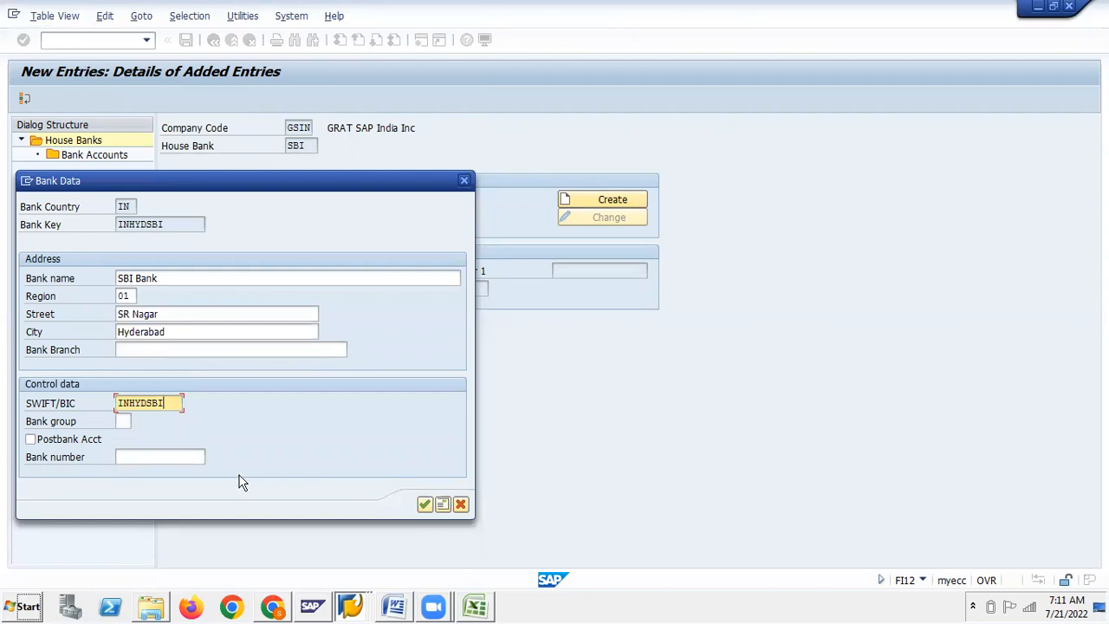
{"action": "left_click", "coordinate": [425, 505]}
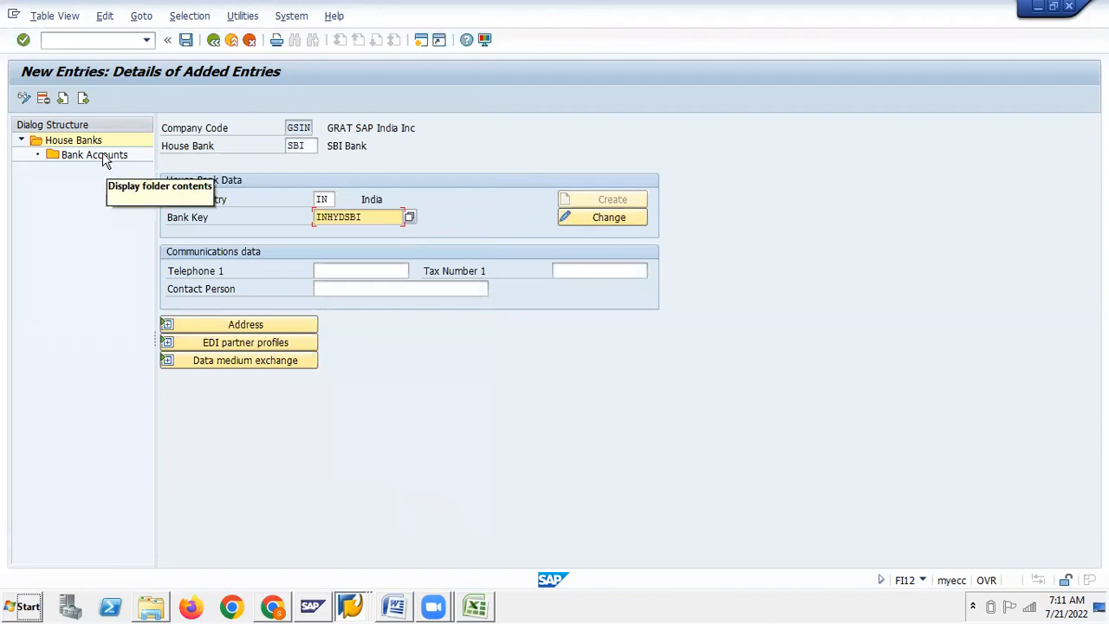
Add bank account SBI1 described 'Current a/c No.1 with SBI, SR Nagar'
{"action": "double_click", "coordinate": [102, 156]}
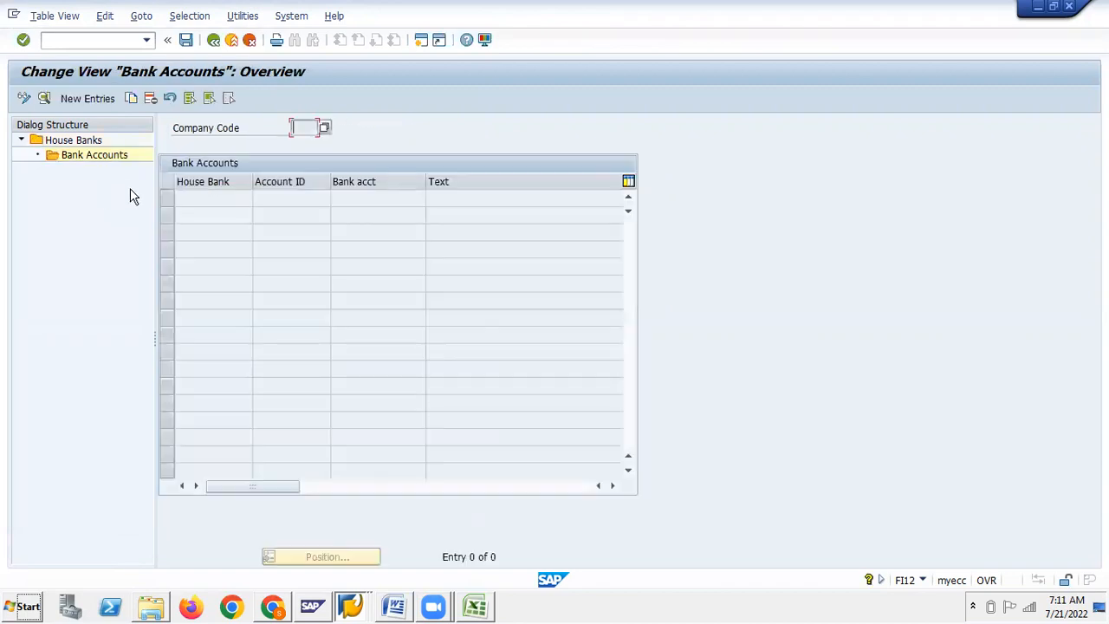
{"action": "left_click", "coordinate": [87, 98]}
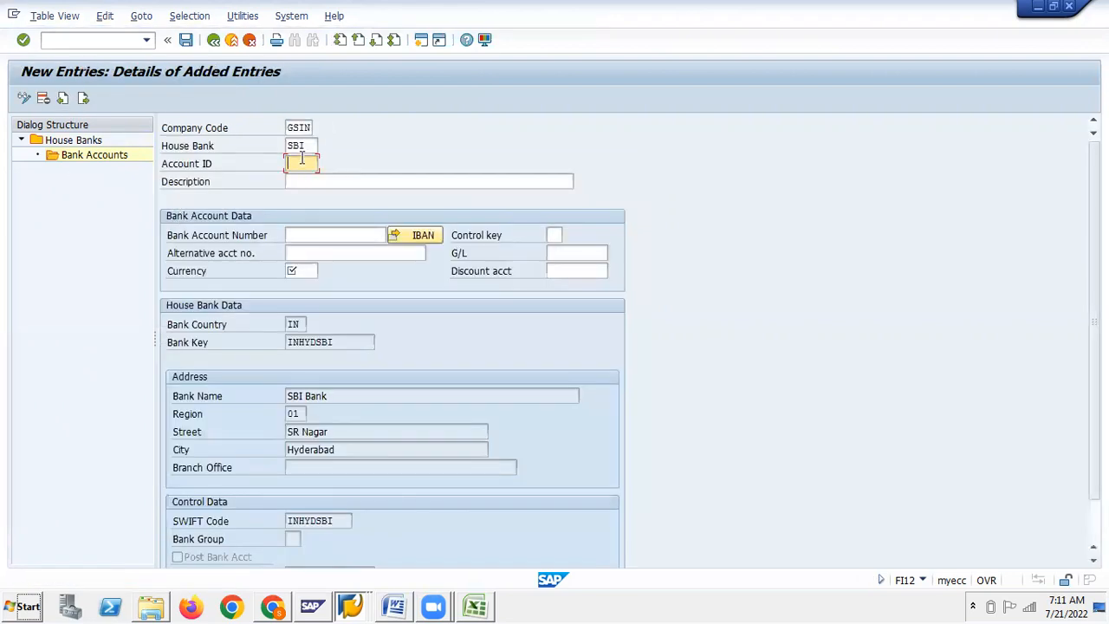
{"action": "left_click_drag", "start_coordinate": [309, 146], "coordinate": [284, 147]}
{"action": "key", "text": "ctrl+c"}
{"action": "left_click", "coordinate": [299, 163]}
{"action": "key", "text": "ctrl+v"}
{"action": "type", "text": "1"}
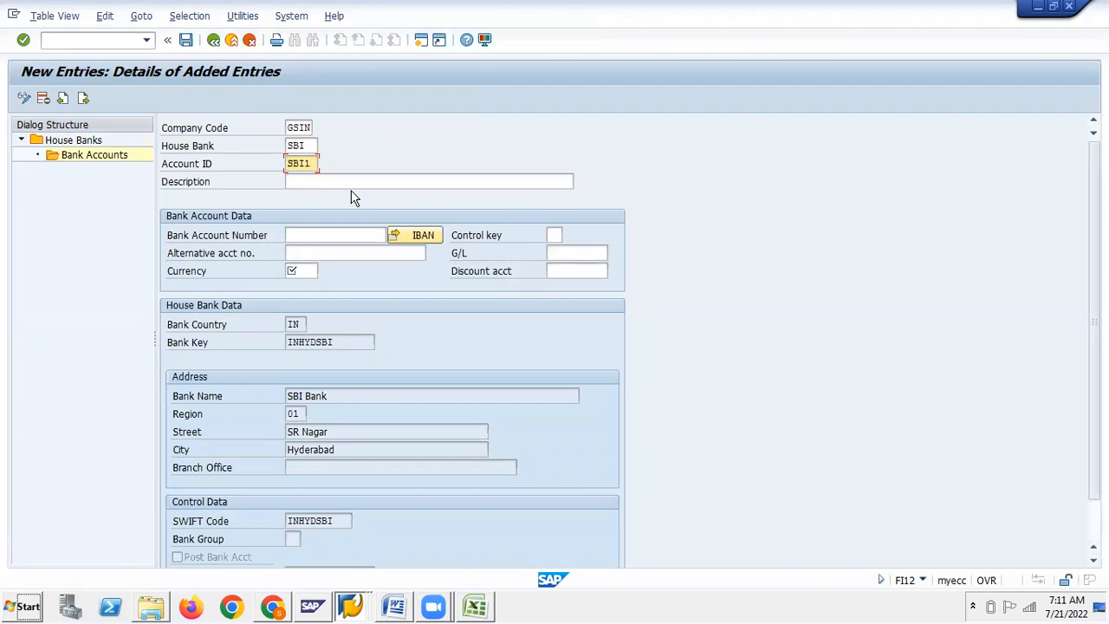
{"action": "left_click", "coordinate": [330, 175]}
{"action": "type", "text": "C"}
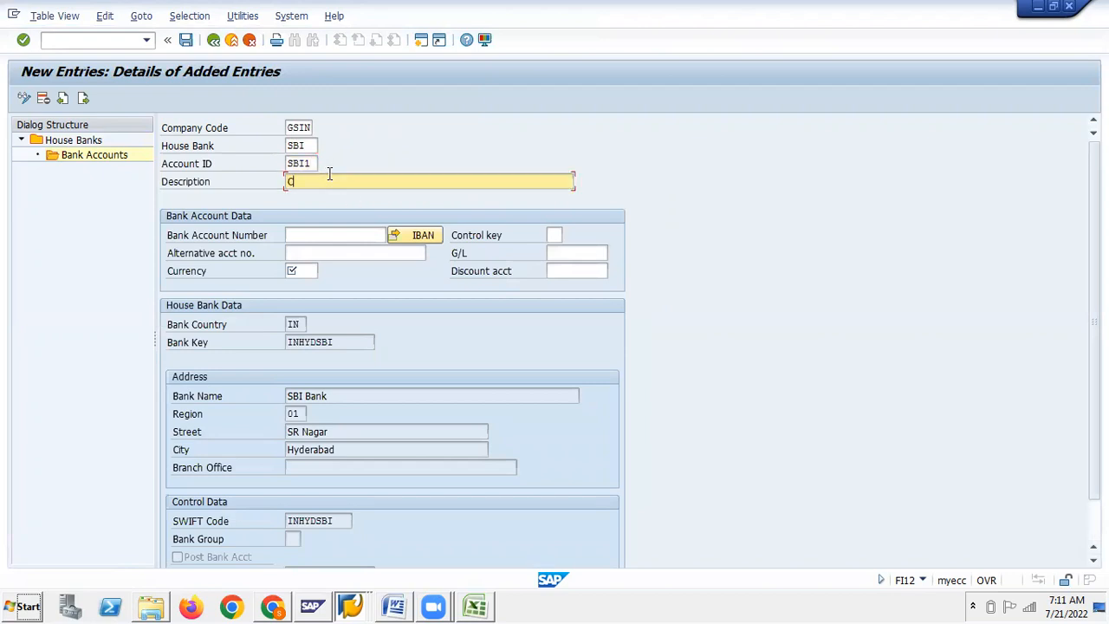
{"action": "type", "text": "urrent "}
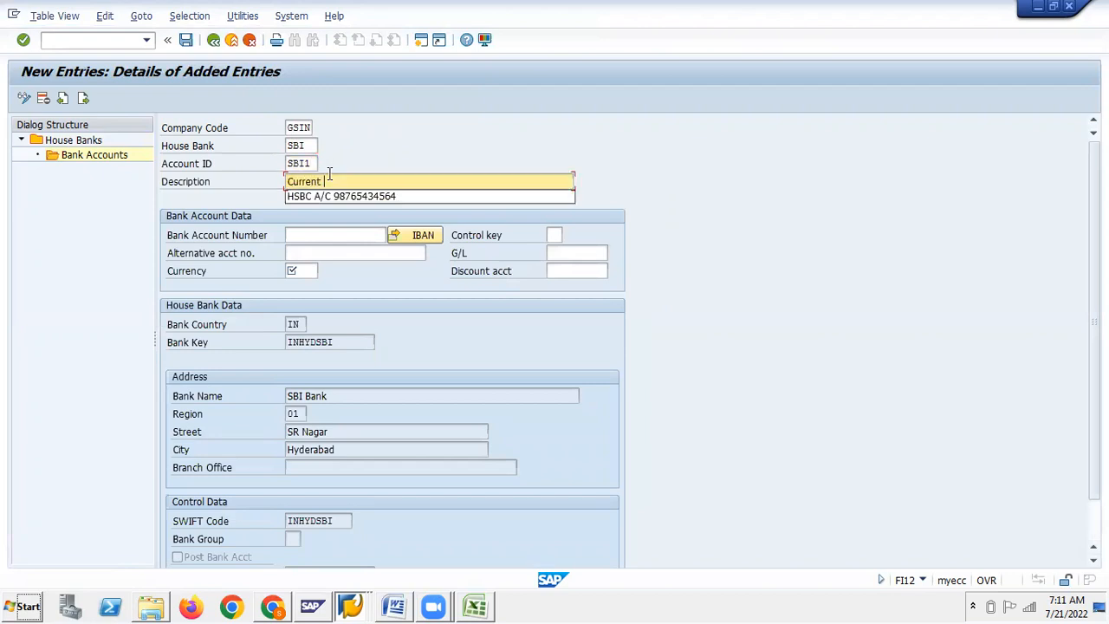
{"action": "type", "text": "a/c"}
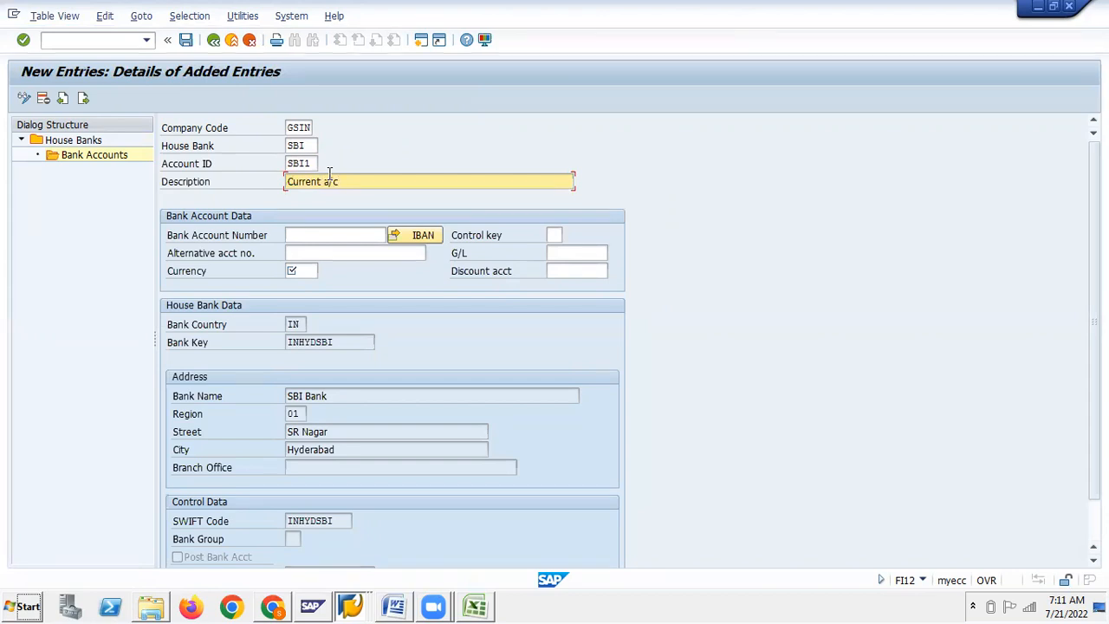
{"action": "type", "text": " No.1 with SBI, SR Nagar"}
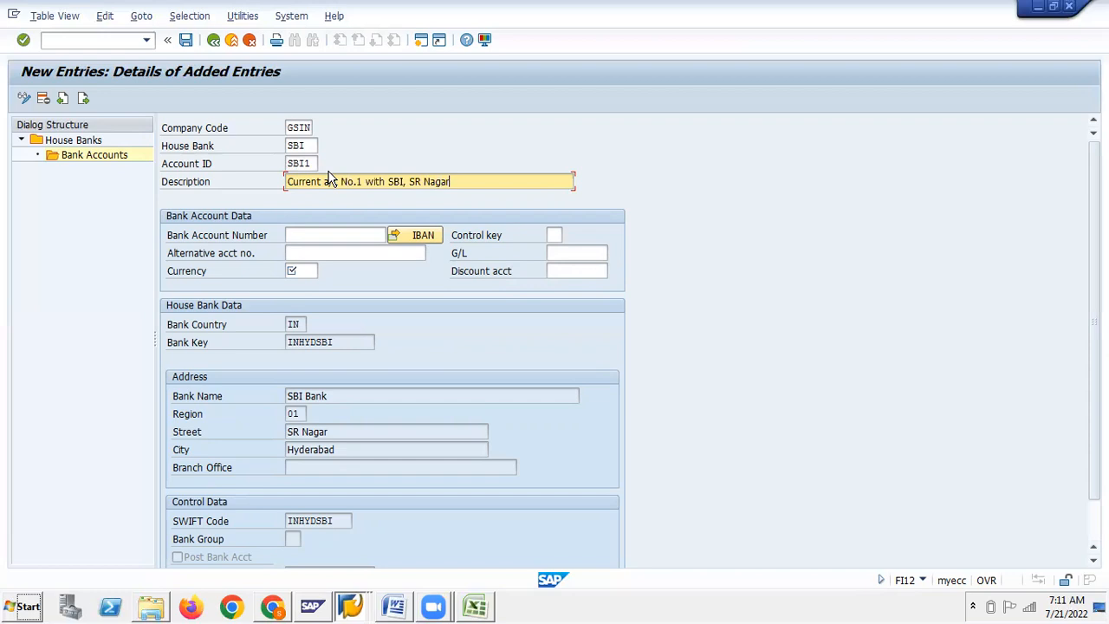
{"action": "left_click", "coordinate": [333, 231]}
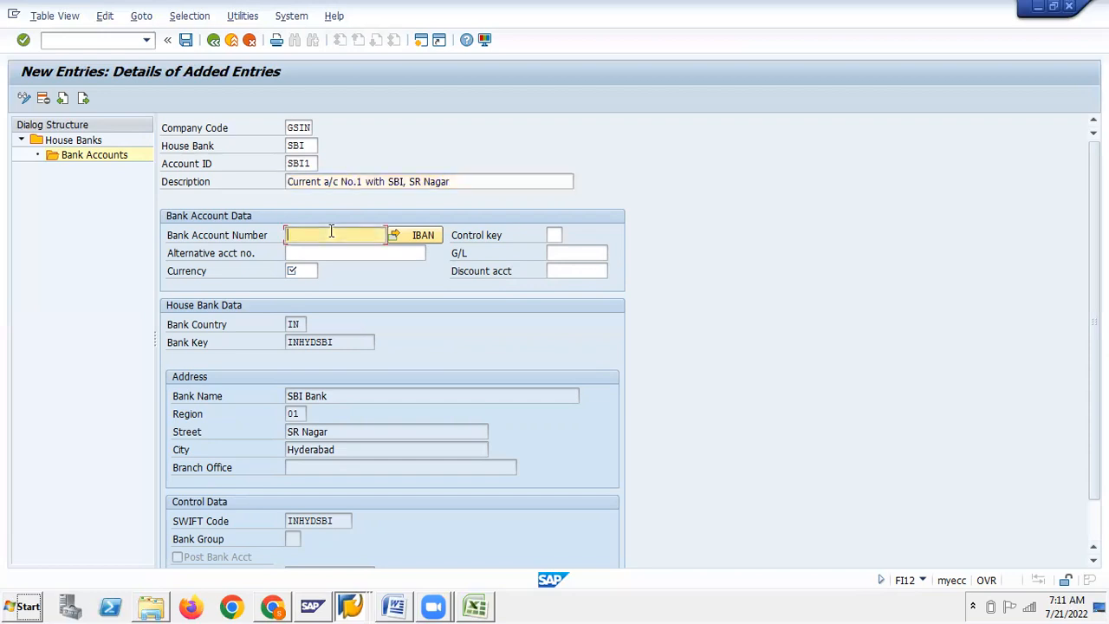
{"action": "left_click", "coordinate": [295, 270]}
{"action": "type", "text": "inr"}
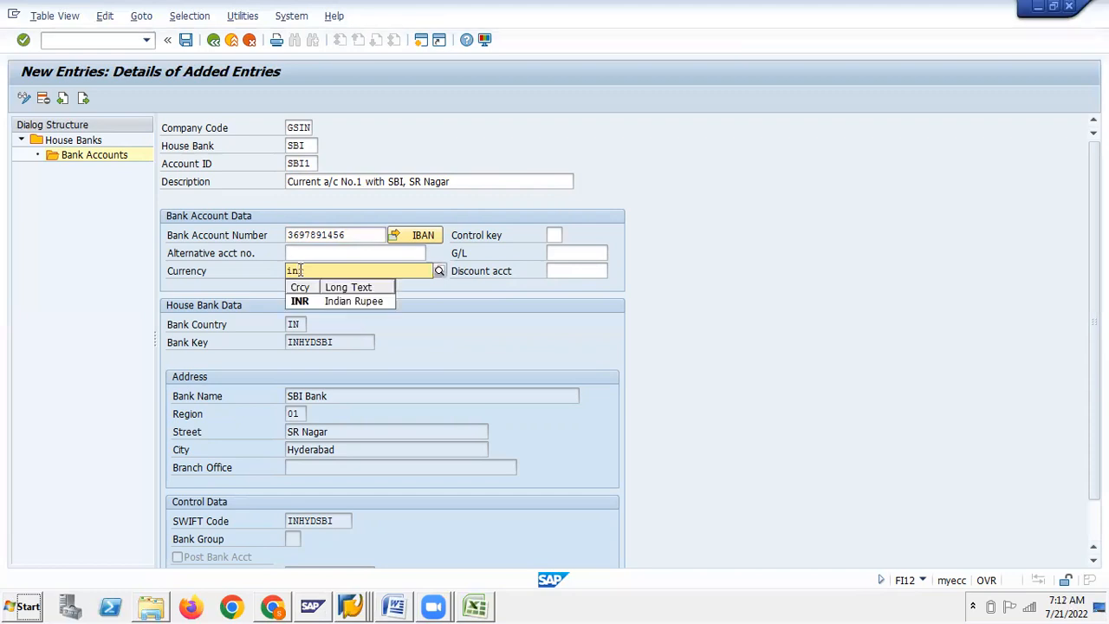
{"action": "left_click", "coordinate": [300, 301]}
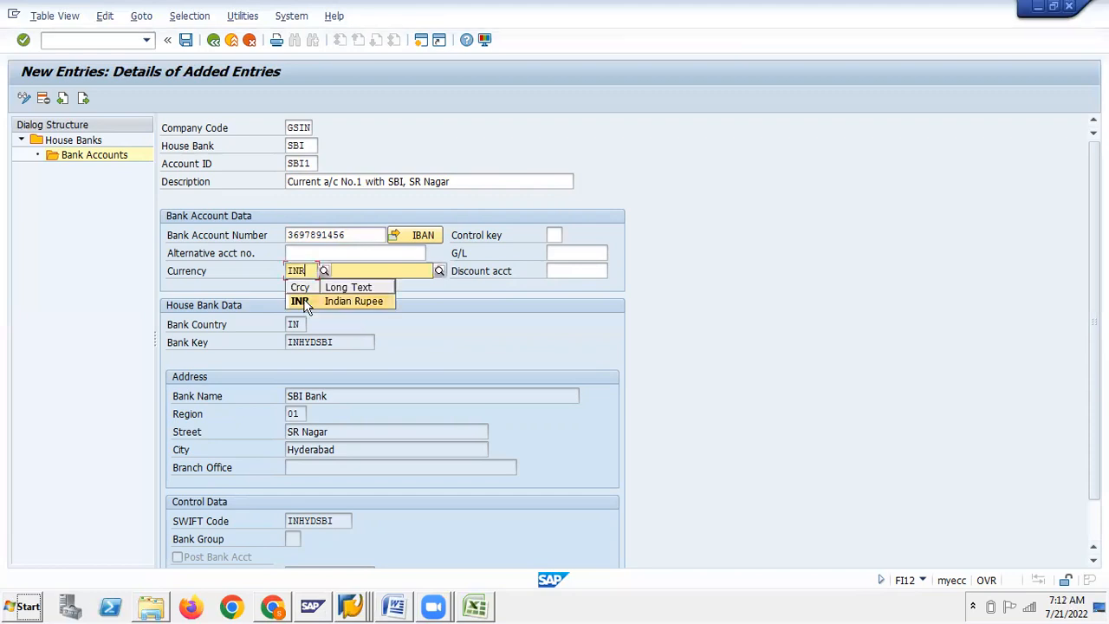
{"action": "left_click", "coordinate": [300, 251]}
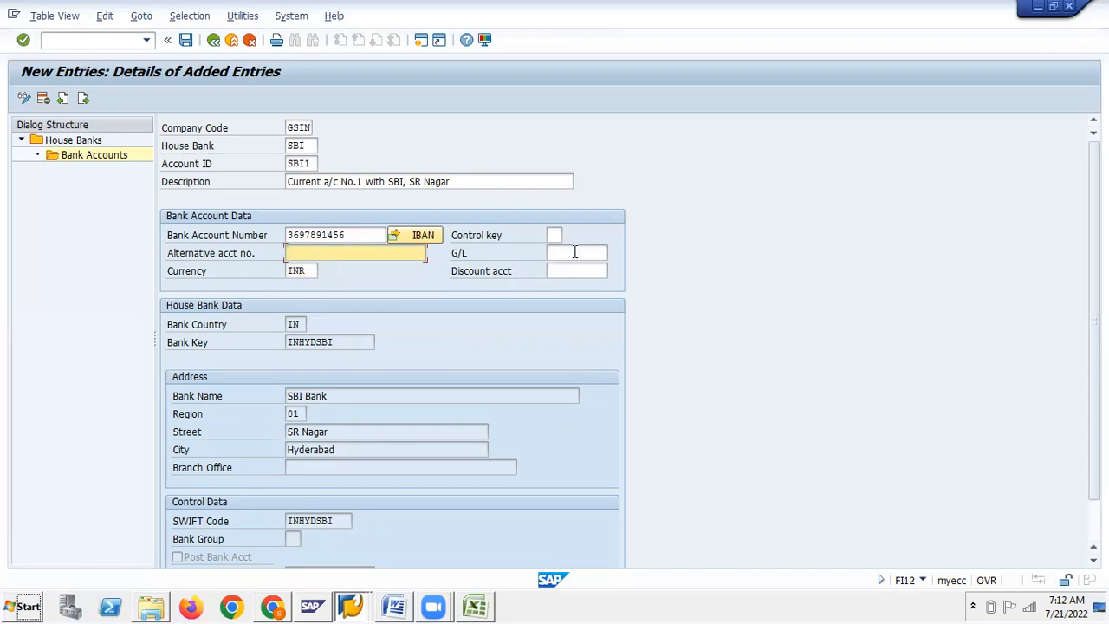
{"action": "left_click", "coordinate": [578, 251]}
{"action": "key", "text": "alt+Tab"}
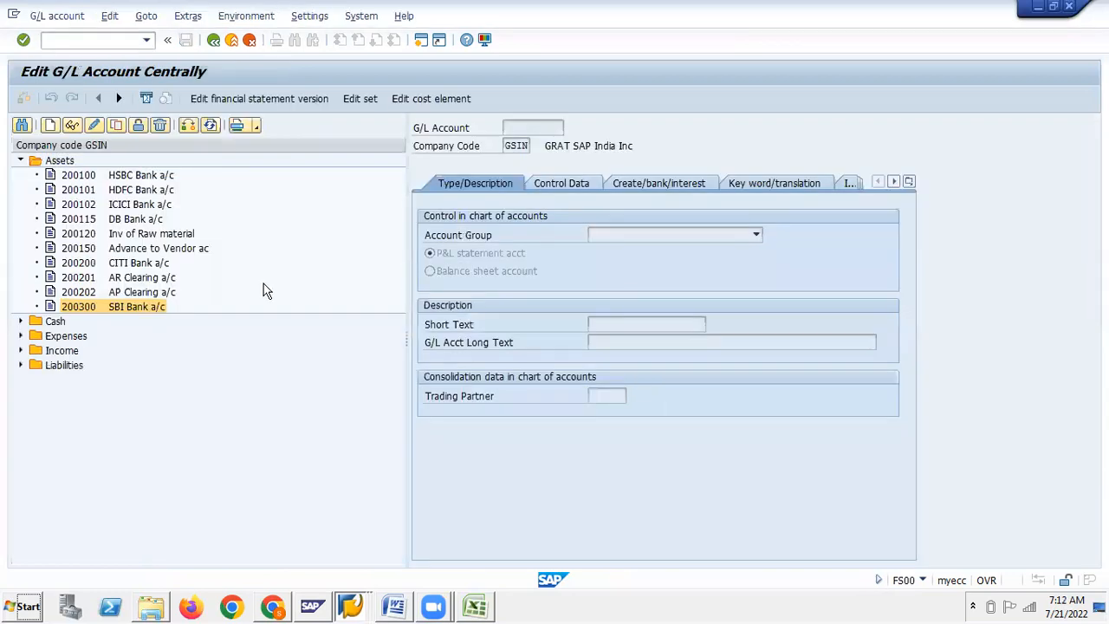
Enter G/L account 200300 (SBI Bank a/c) in bank account SBI1's data
{"action": "double_click", "coordinate": [89, 309]}
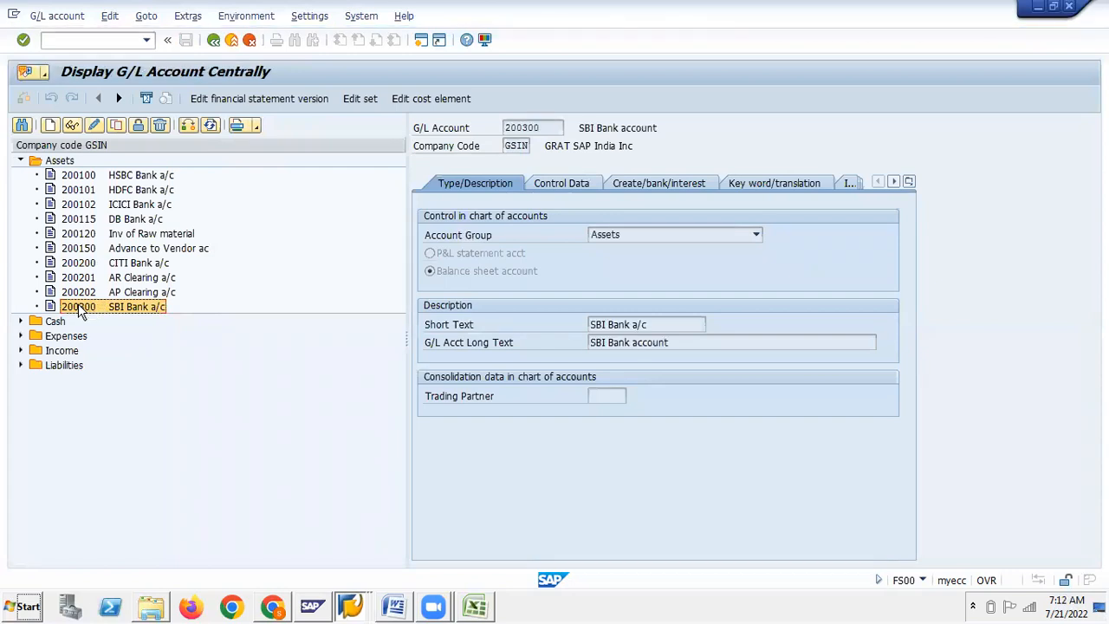
{"action": "left_click_drag", "start_coordinate": [506, 129], "coordinate": [547, 128]}
{"action": "key", "text": "ctrl+c"}
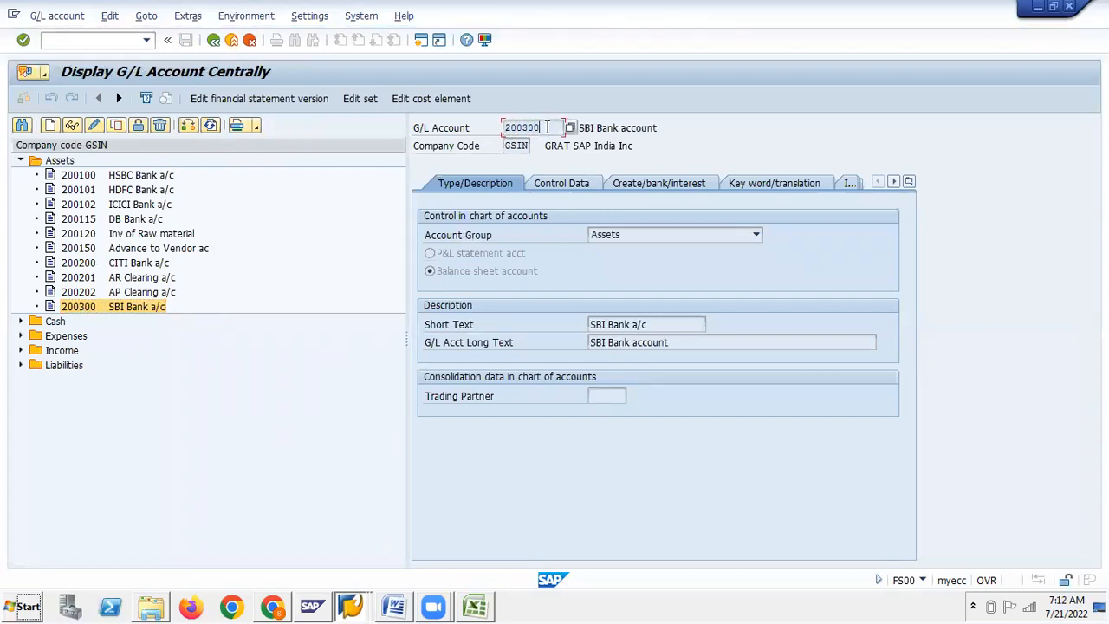
{"action": "key", "text": "alt+Tab"}
{"action": "left_click", "coordinate": [576, 252]}
{"action": "key", "text": "ctrl+v"}
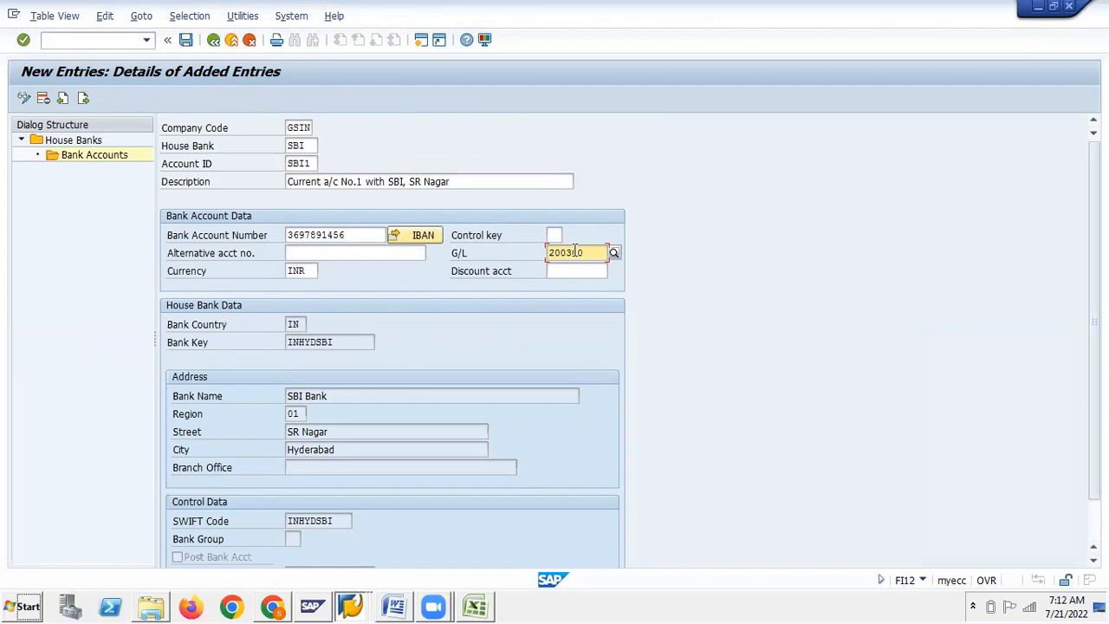
Save SBI1 under a new 'House Bank' customizing request, answering No to IBAN transport
{"action": "left_click", "coordinate": [185, 40]}
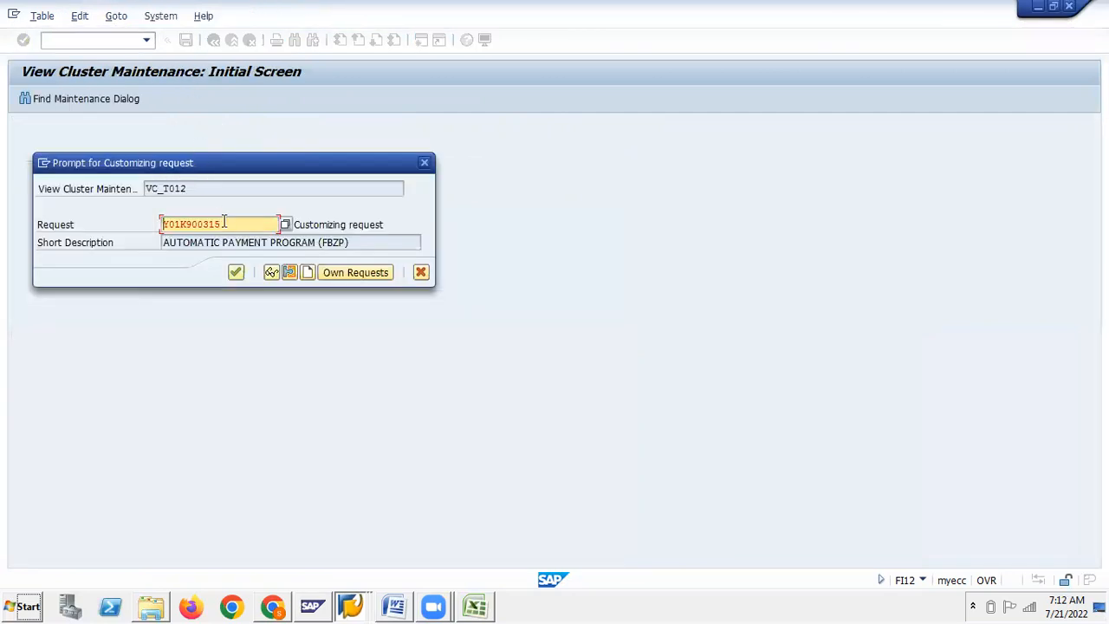
{"action": "left_click", "coordinate": [310, 243]}
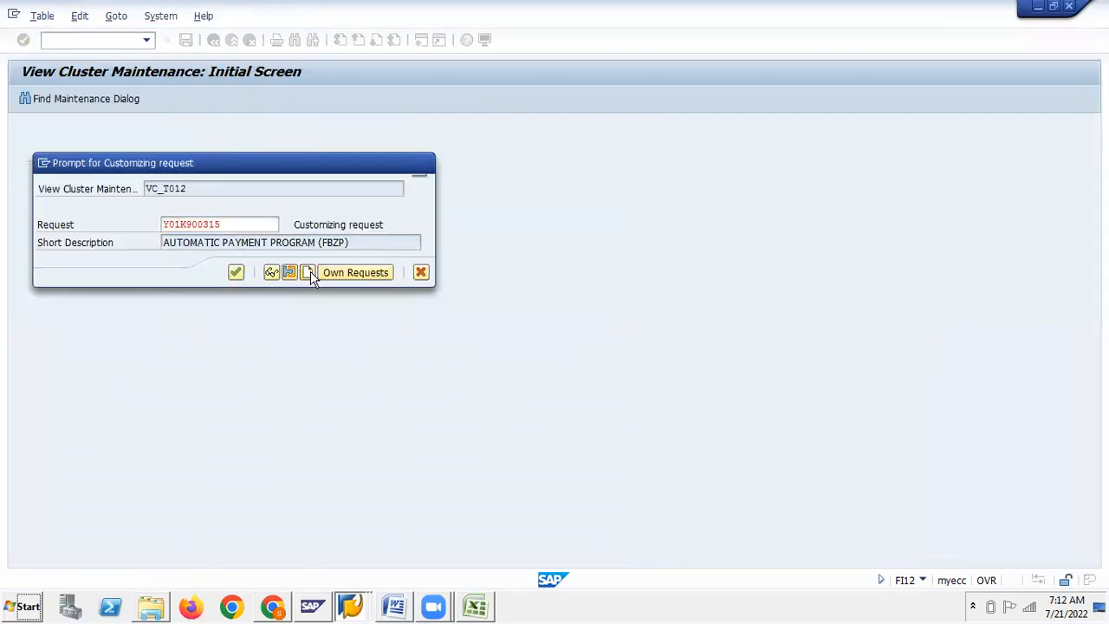
{"action": "left_click", "coordinate": [310, 273]}
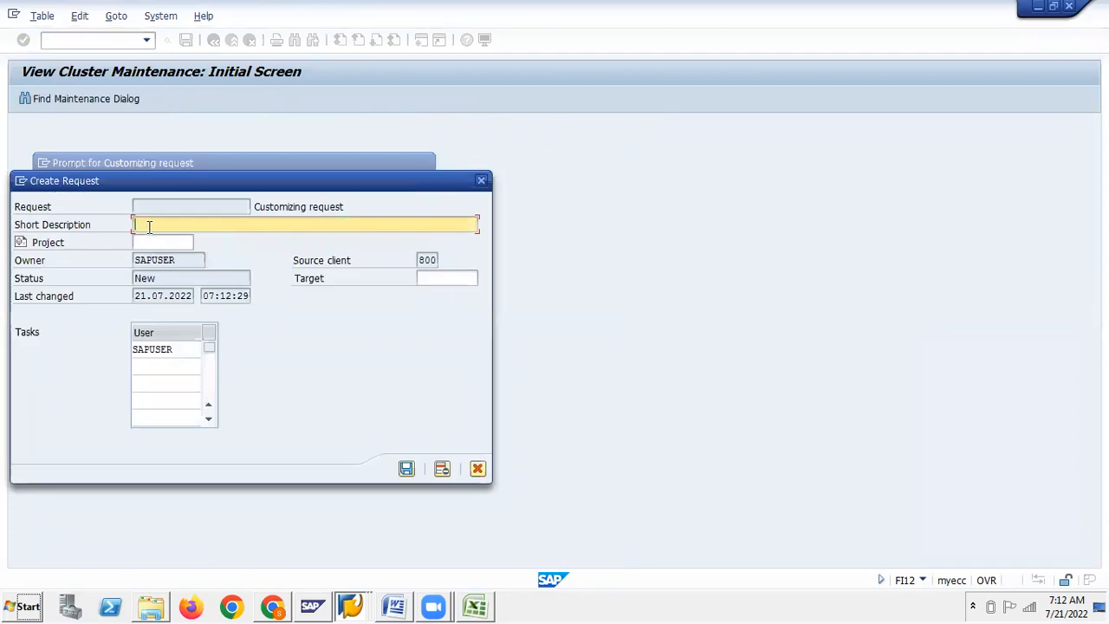
{"action": "type", "text": "House "}
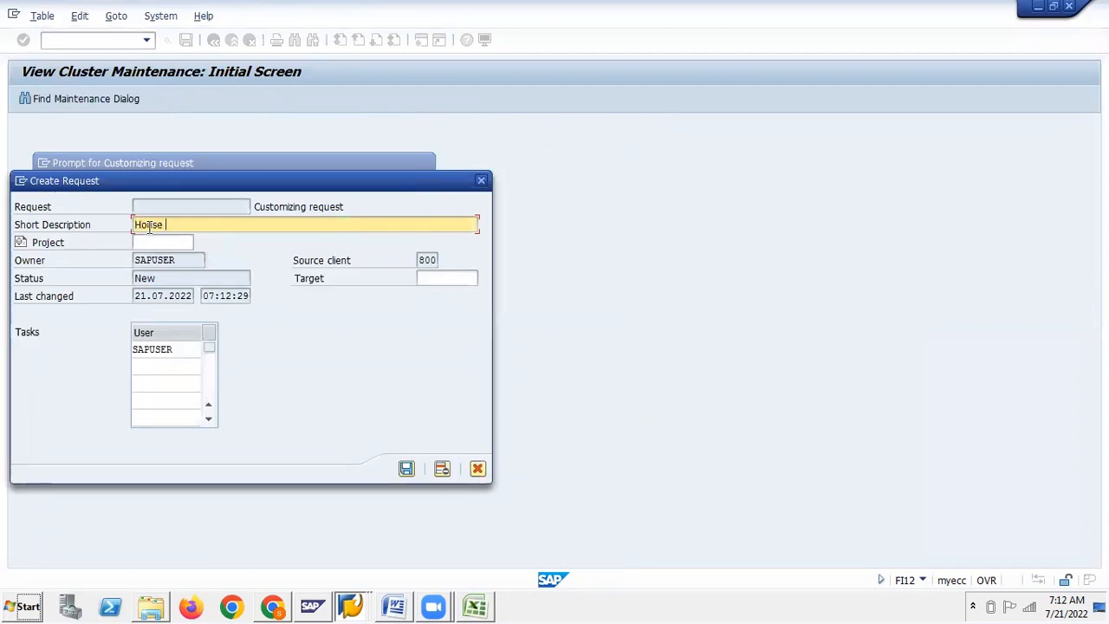
{"action": "type", "text": "Bank"}
{"action": "left_click", "coordinate": [407, 469]}
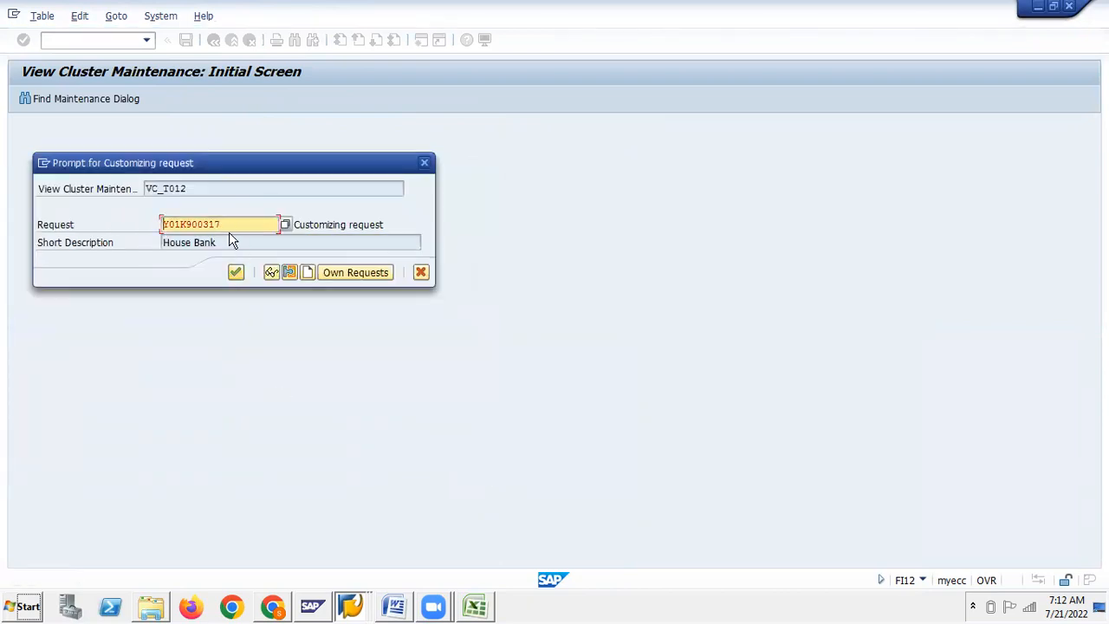
{"action": "left_click", "coordinate": [235, 273]}
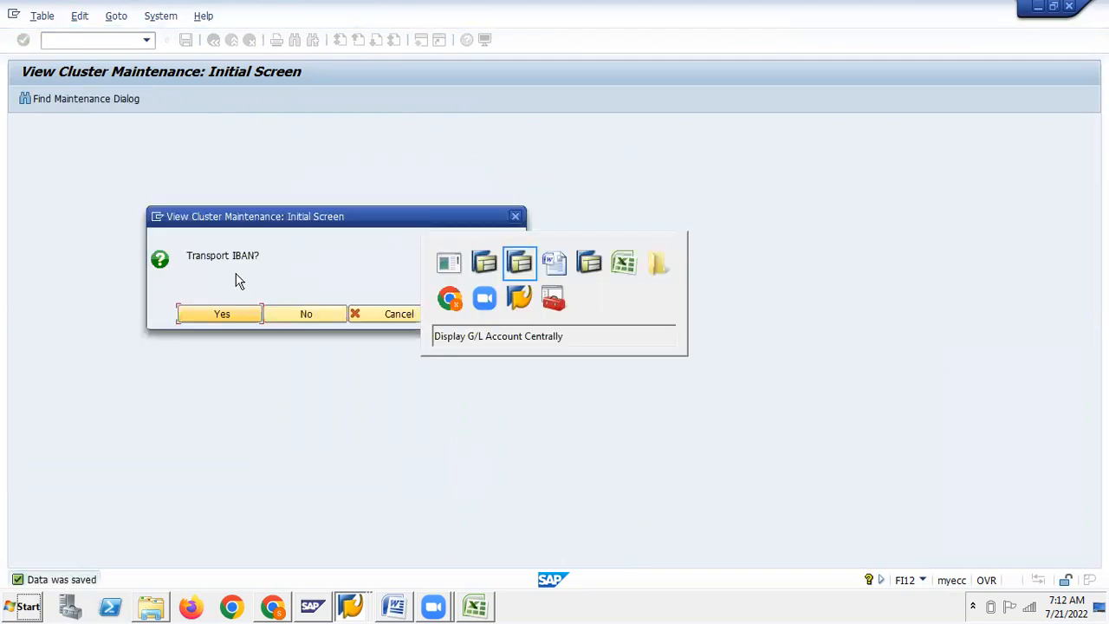
{"action": "left_click", "coordinate": [292, 319]}
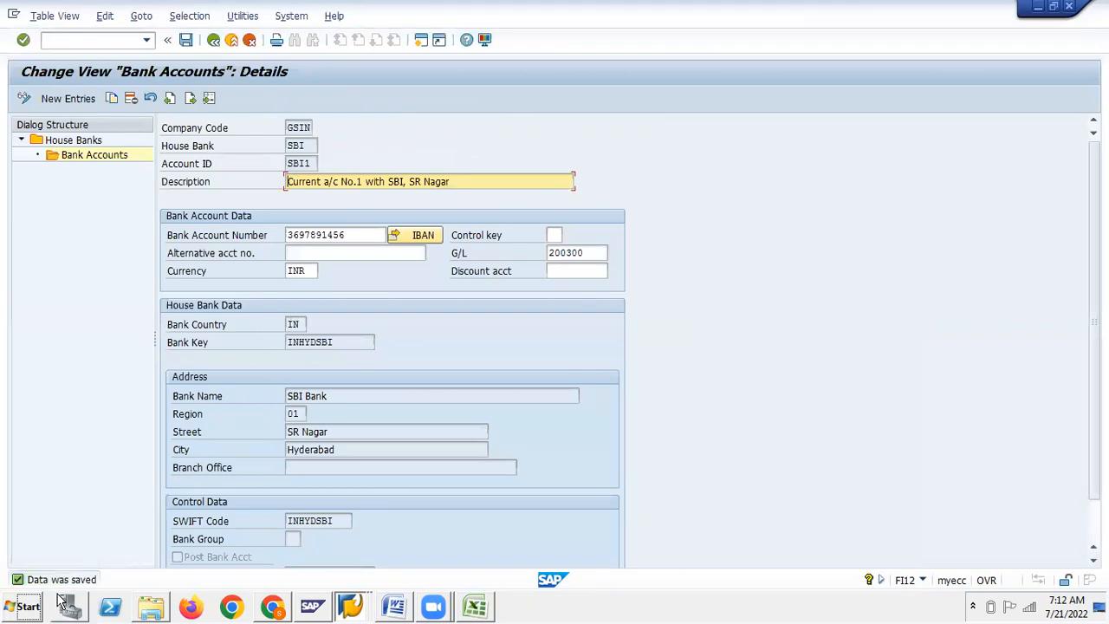
Review the Step 7 cheque lot notes in the Accounts Payable Word document
{"action": "key", "text": "alt+Tab"}
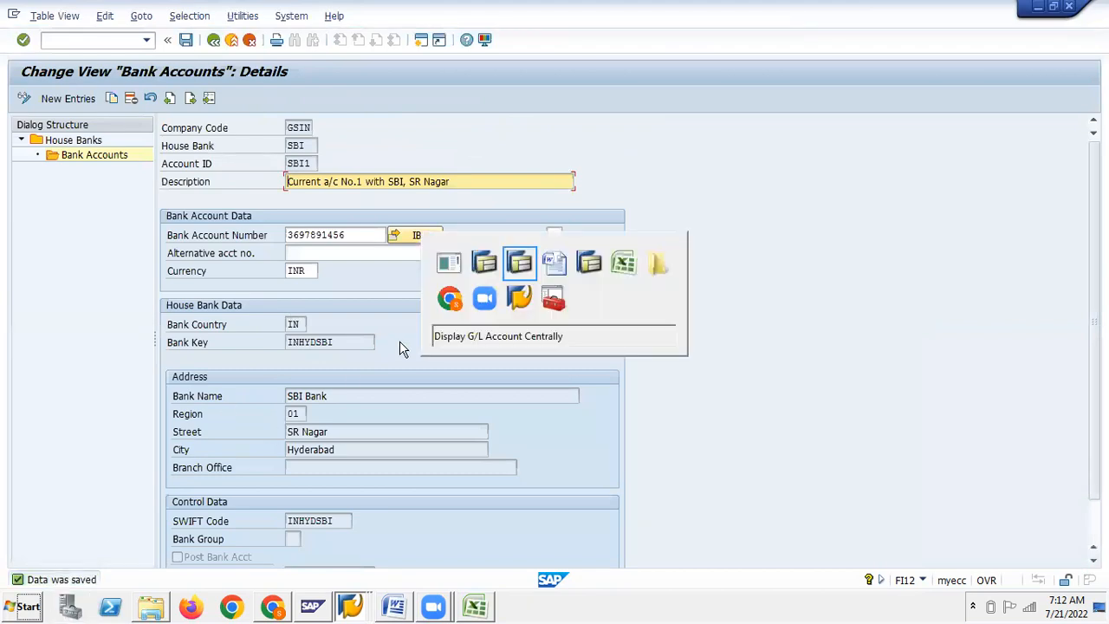
{"action": "key", "text": "alt+Tab"}
{"action": "key", "text": "alt+Tab"}
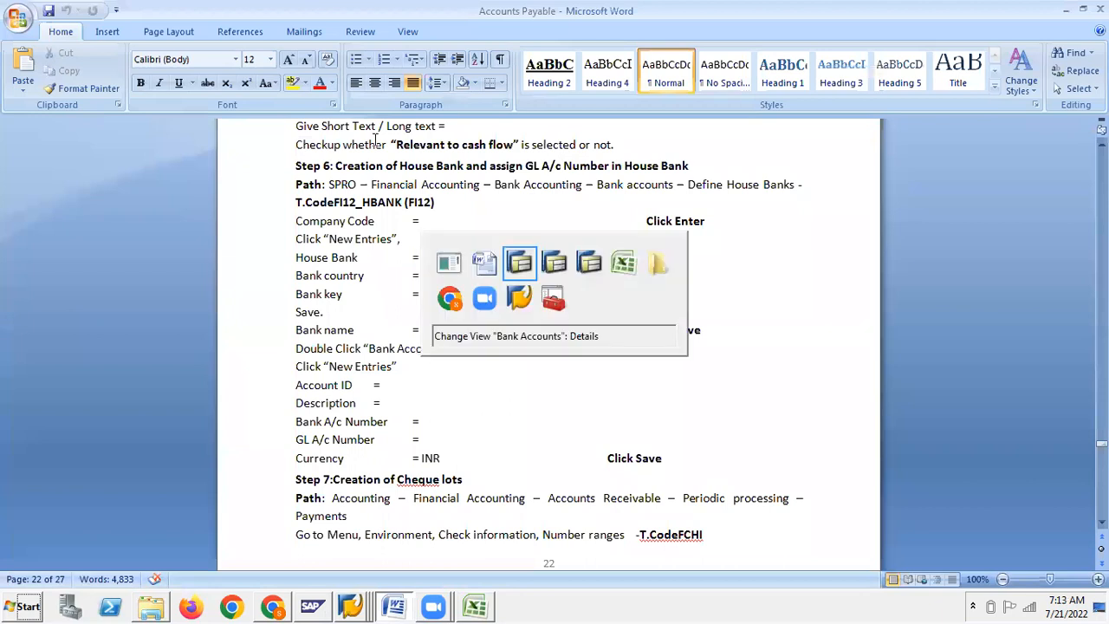
{"action": "key", "text": "alt+Tab"}
{"action": "key", "text": "alt+Tab"}
{"action": "key", "text": "Tab"}
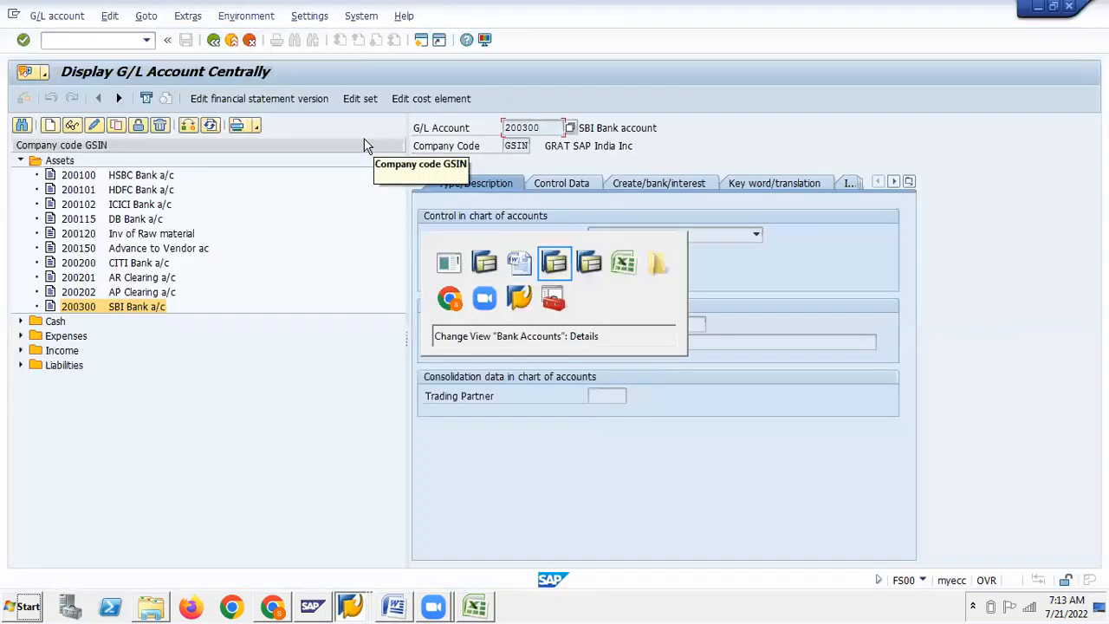
{"action": "key", "text": "alt+Tab"}
{"action": "scroll", "coordinate": [495, 228], "scroll_direction": "down", "scroll_amount": 3}
{"action": "scroll", "coordinate": [494, 229], "scroll_direction": "down", "scroll_amount": 5}
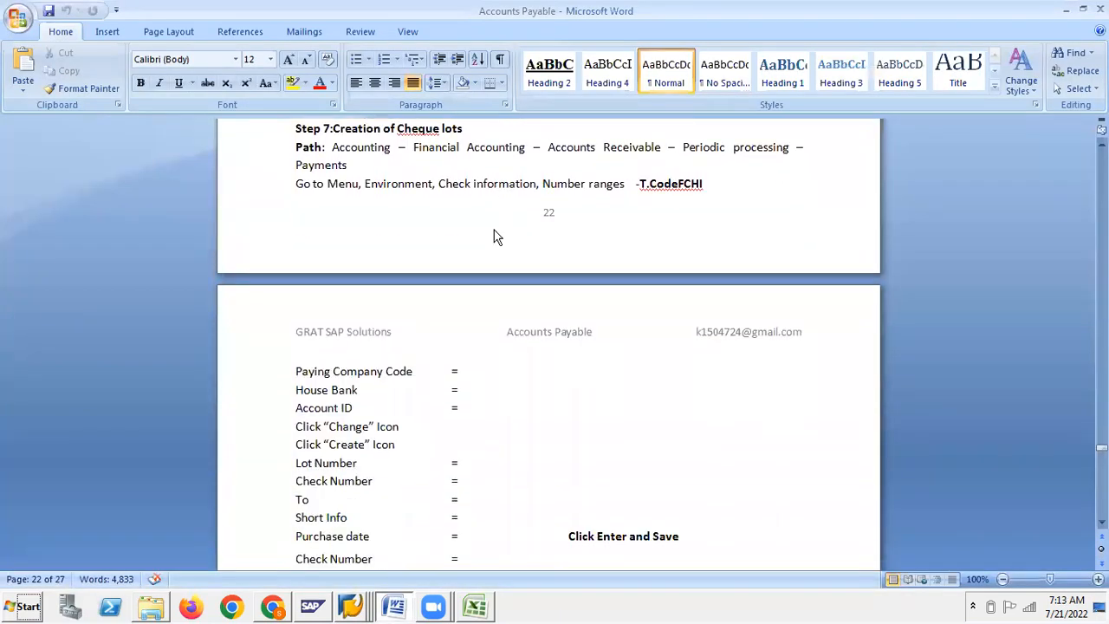
{"action": "key", "text": "alt+Tab"}
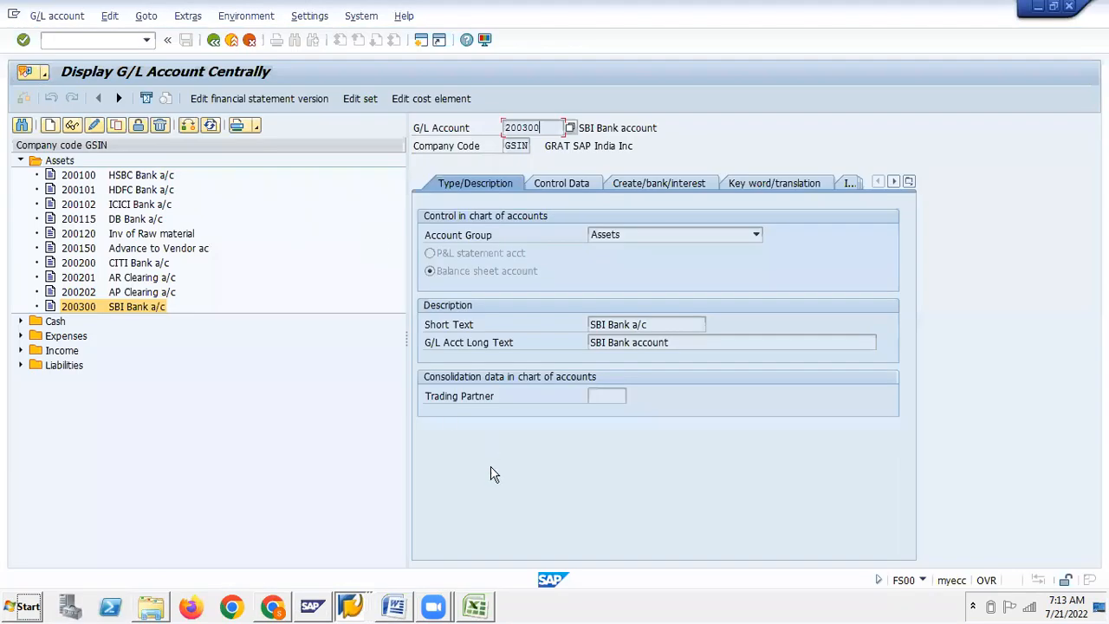
Bring SAP Easy Access forward and enter transaction FCH1
{"action": "left_click", "coordinate": [349, 608]}
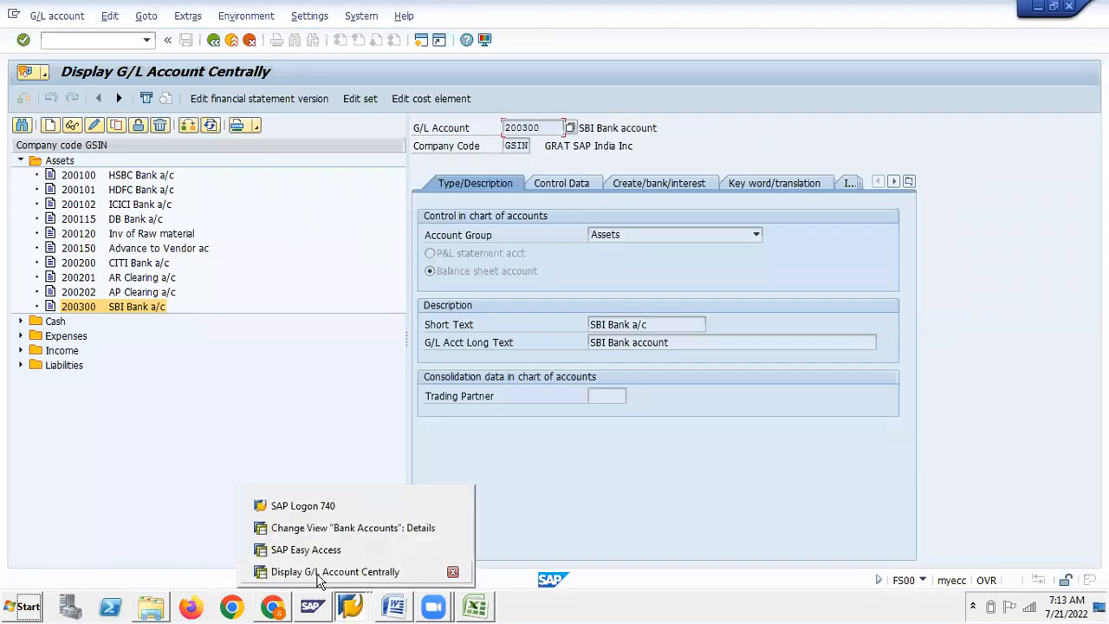
{"action": "left_click", "coordinate": [312, 550]}
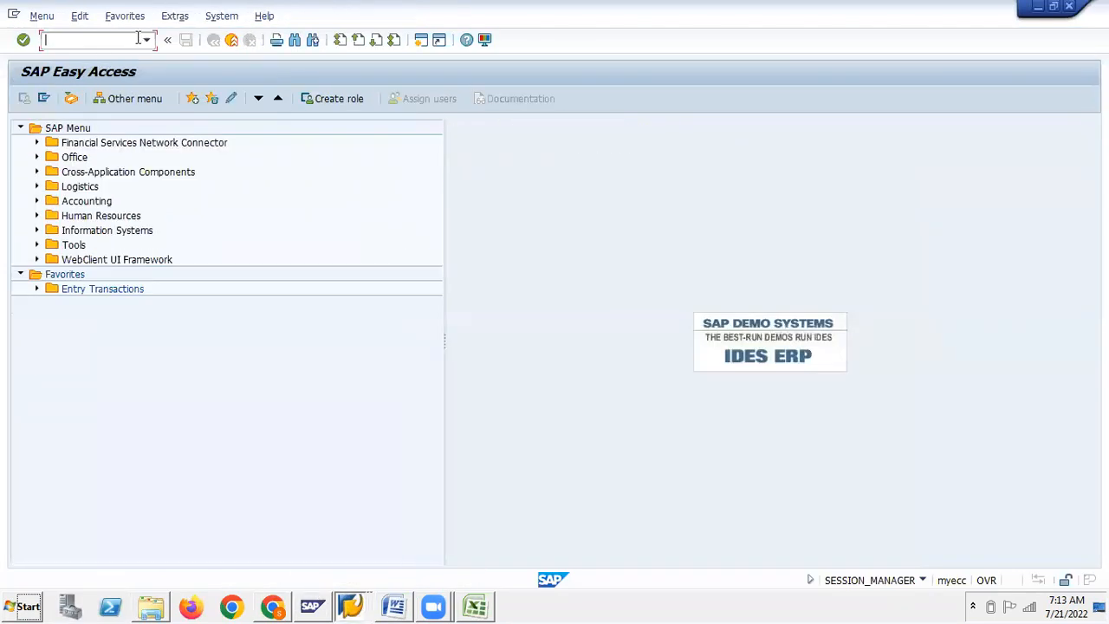
{"action": "type", "text": "FCH1"}
Run FCH1 for paying company GSIN, house bank SBI, account SBI1 and open its check number status
{"action": "key", "text": "Return"}
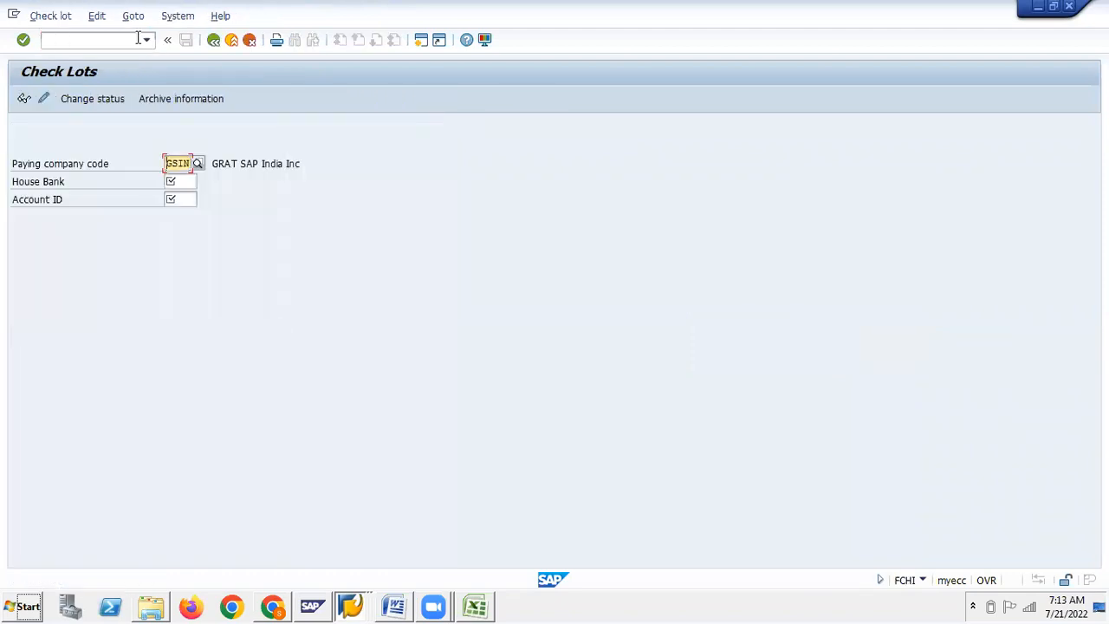
{"action": "left_click", "coordinate": [184, 182]}
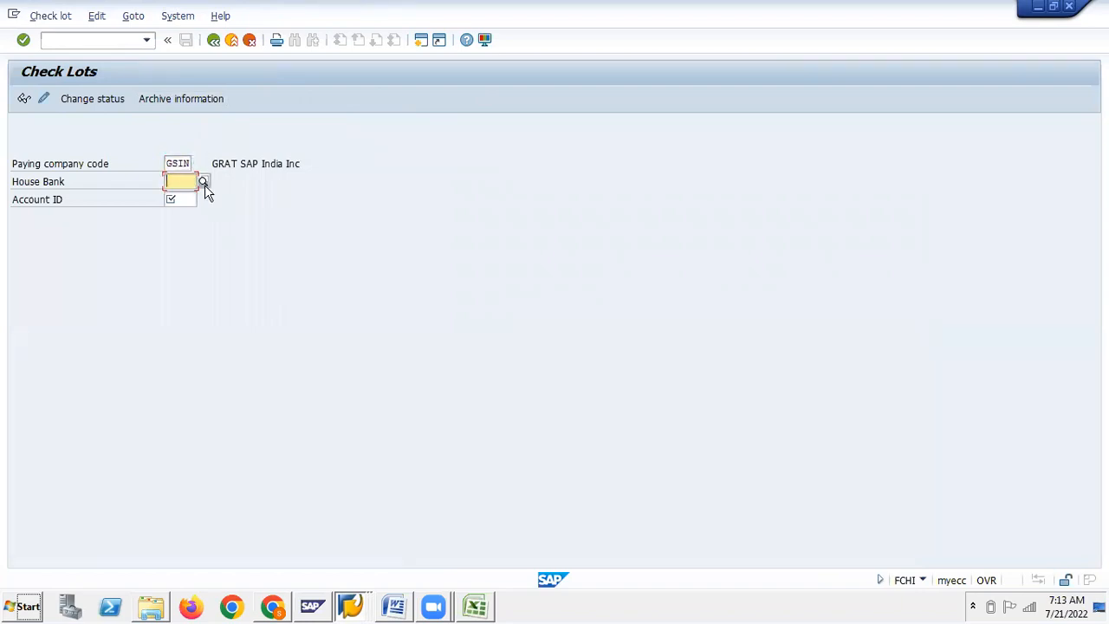
{"action": "type", "text": "S"}
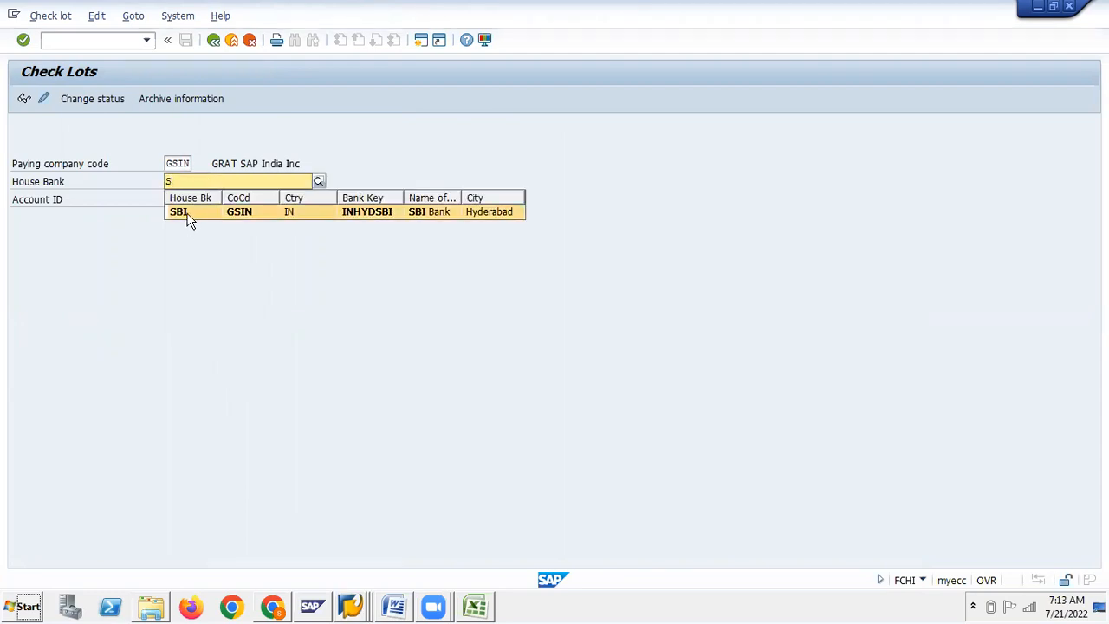
{"action": "left_click", "coordinate": [182, 212]}
{"action": "left_click", "coordinate": [179, 200]}
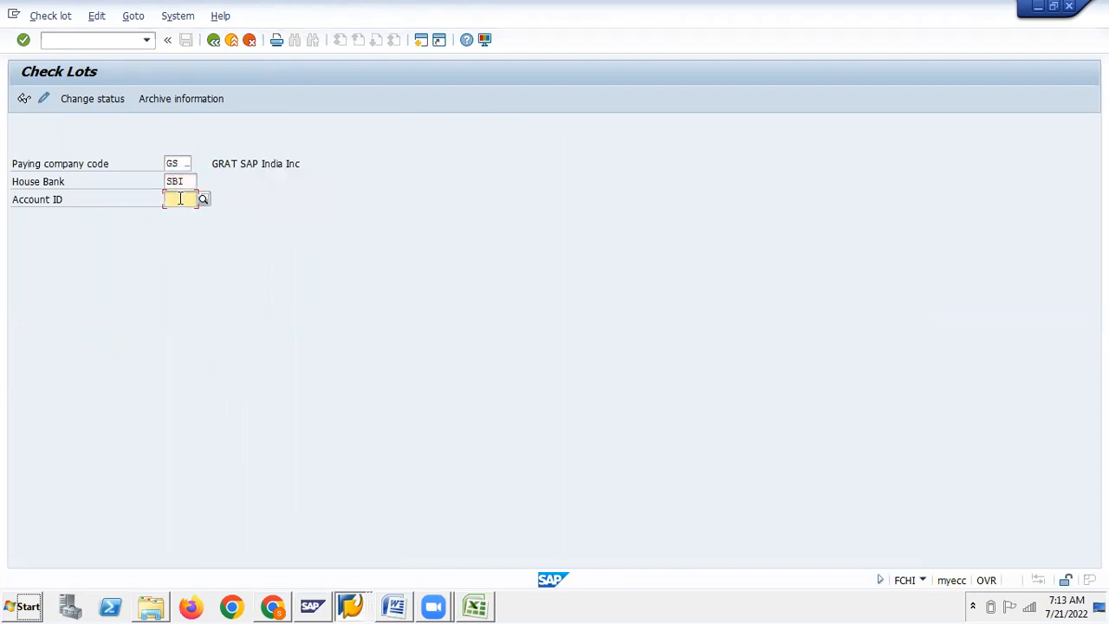
{"action": "type", "text": "S"}
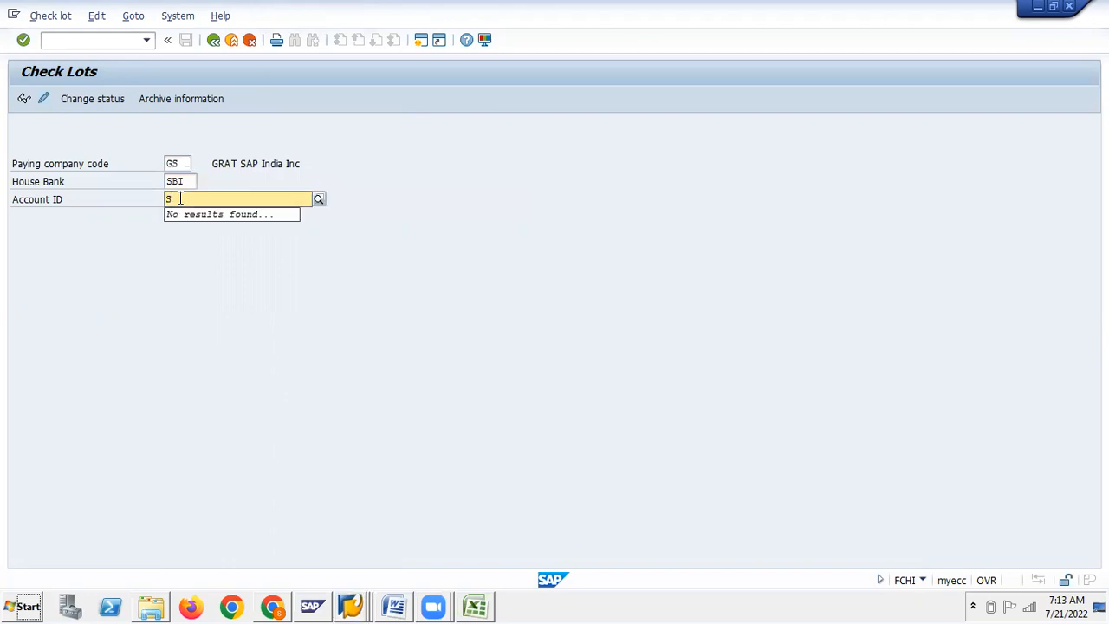
{"action": "type", "text": "BI1"}
{"action": "left_click", "coordinate": [102, 99]}
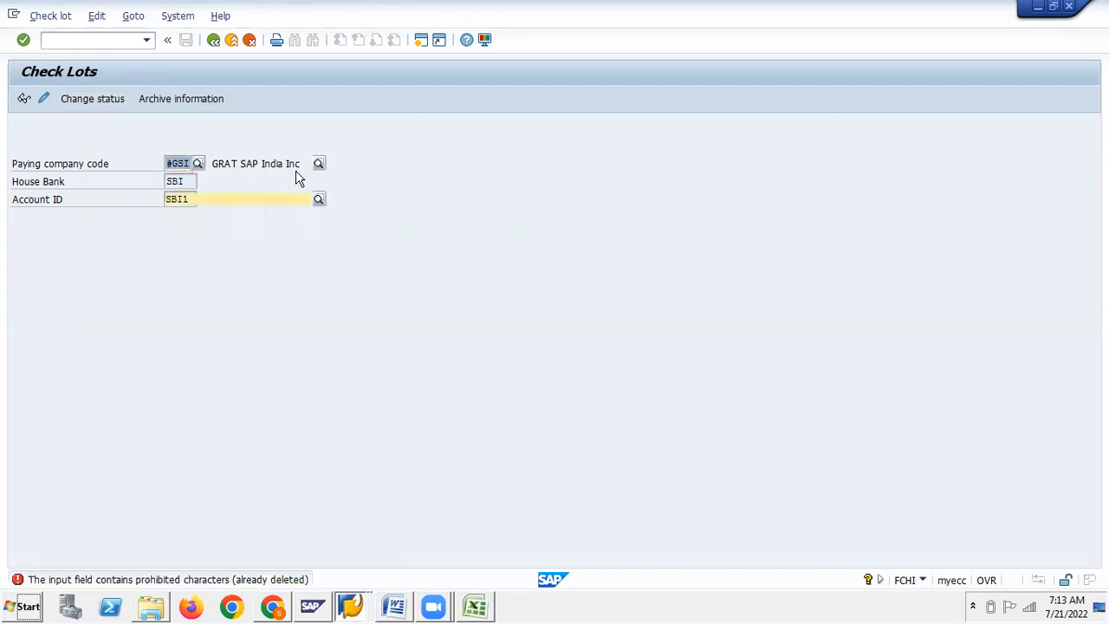
{"action": "type", "text": "GS"}
{"action": "key", "text": "Down"}
{"action": "key", "text": "Down"}
{"action": "key", "text": "Return"}
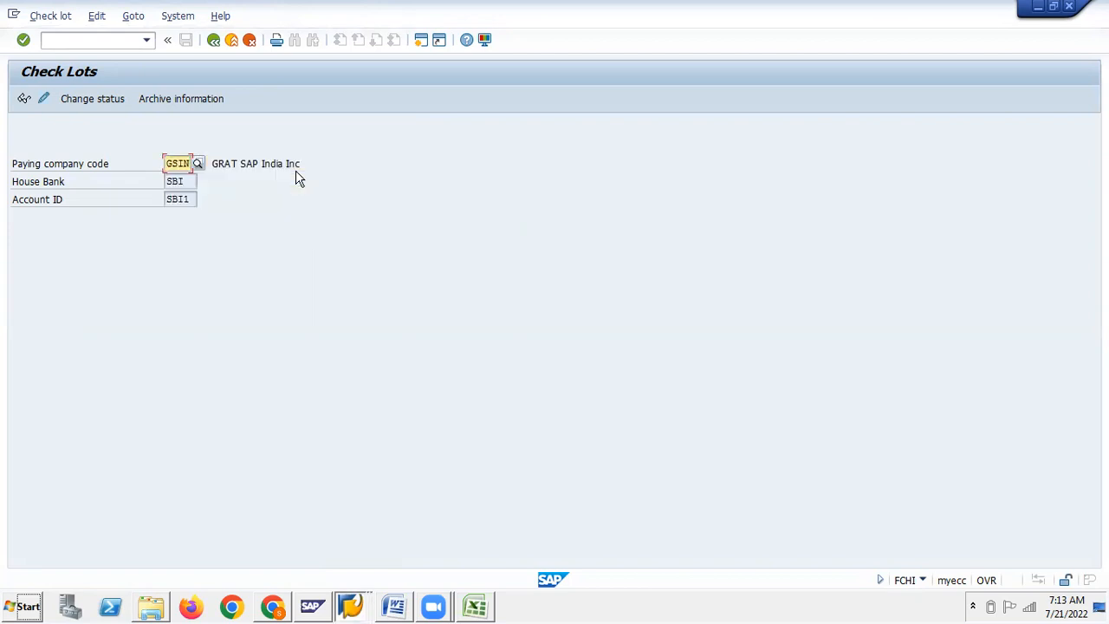
{"action": "left_click", "coordinate": [97, 99]}
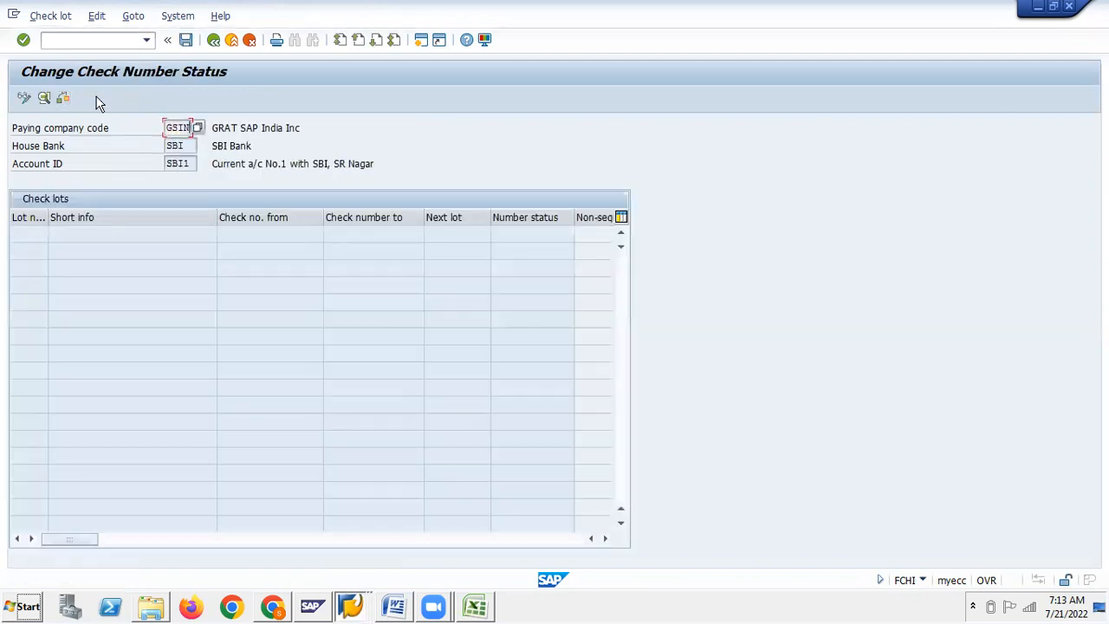
Switch to maintain mode and start a new check lot numbered 253
{"action": "left_click", "coordinate": [25, 99]}
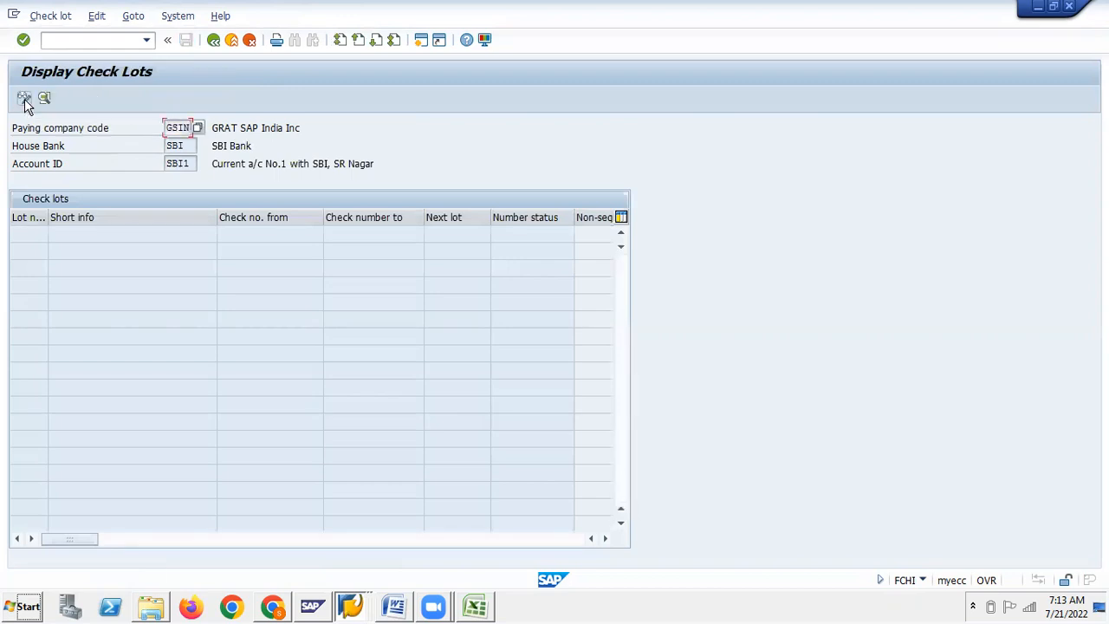
{"action": "left_click", "coordinate": [24, 99]}
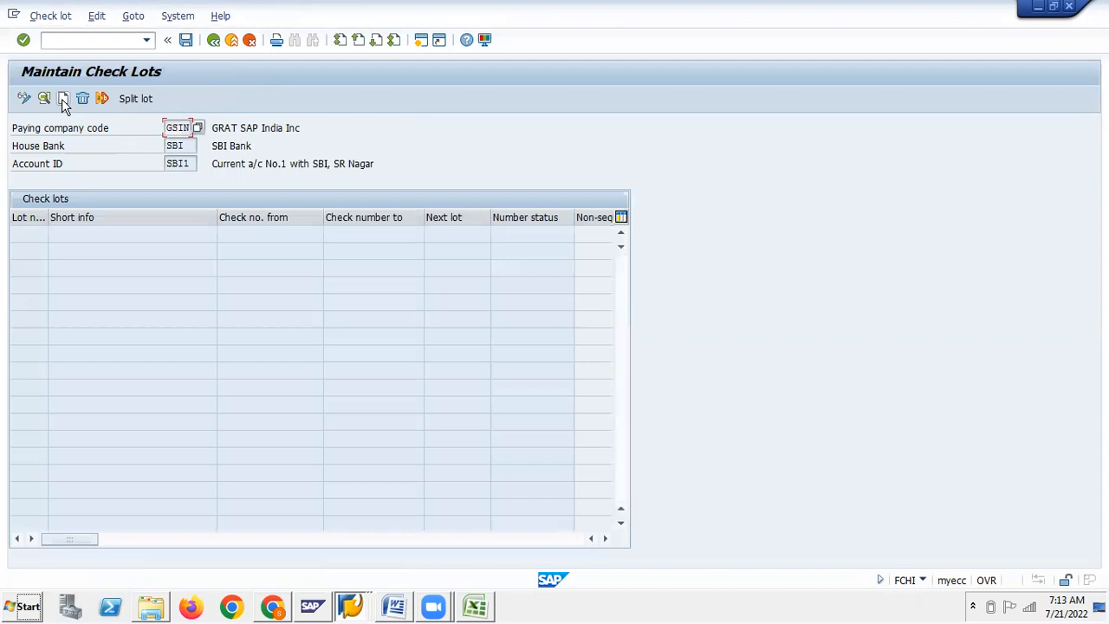
{"action": "left_click", "coordinate": [62, 99]}
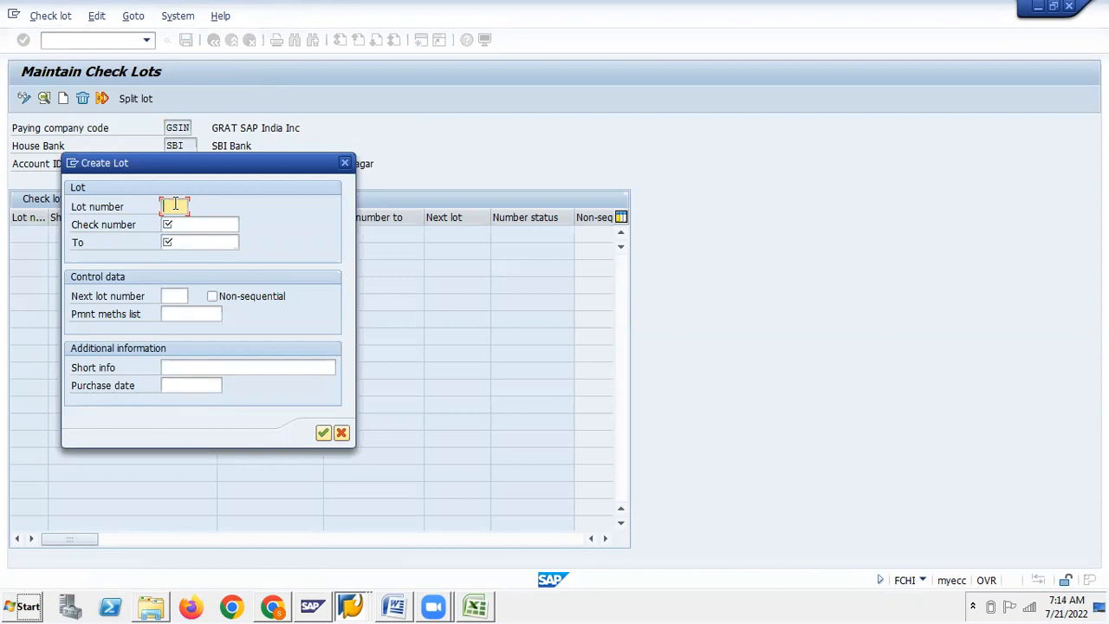
{"action": "type", "text": "253"}
{"action": "left_click", "coordinate": [197, 227]}
Set the lot's check number range from 200300 to 200400
{"action": "type", "text": "20300"}
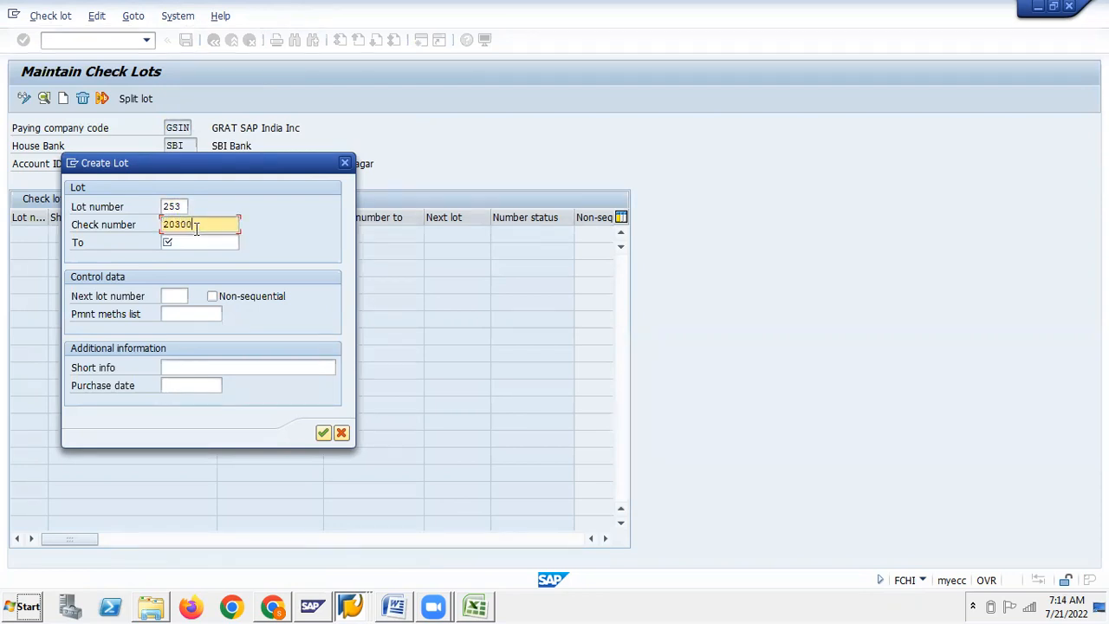
{"action": "left_click_drag", "start_coordinate": [200, 227], "coordinate": [165, 233]}
{"action": "key", "text": "ctrl+c"}
{"action": "left_click", "coordinate": [176, 244]}
{"action": "left_click", "coordinate": [204, 223]}
{"action": "left_click_drag", "start_coordinate": [202, 226], "coordinate": [167, 227]}
{"action": "key", "text": "ctrl+c"}
{"action": "left_click", "coordinate": [179, 242]}
{"action": "key", "text": "ctrl+v"}
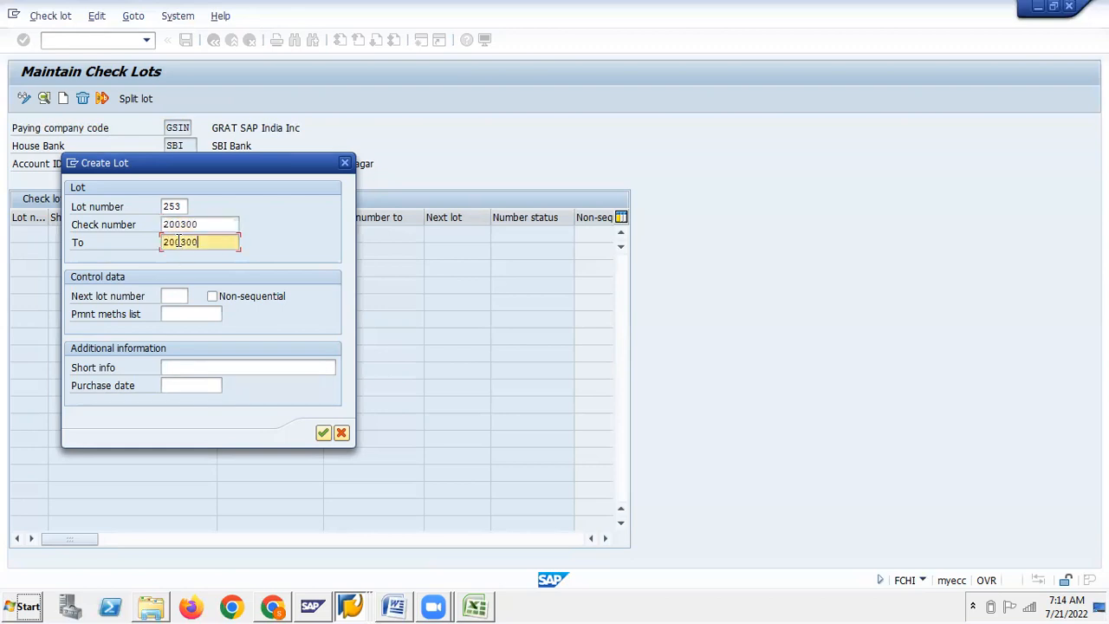
{"action": "left_click", "coordinate": [182, 243]}
{"action": "type", "text": "4"}
Add short info 'Check No.1 SBI a/c', purchase date 21.07.2022, and confirm lot 253
{"action": "left_click", "coordinate": [188, 369]}
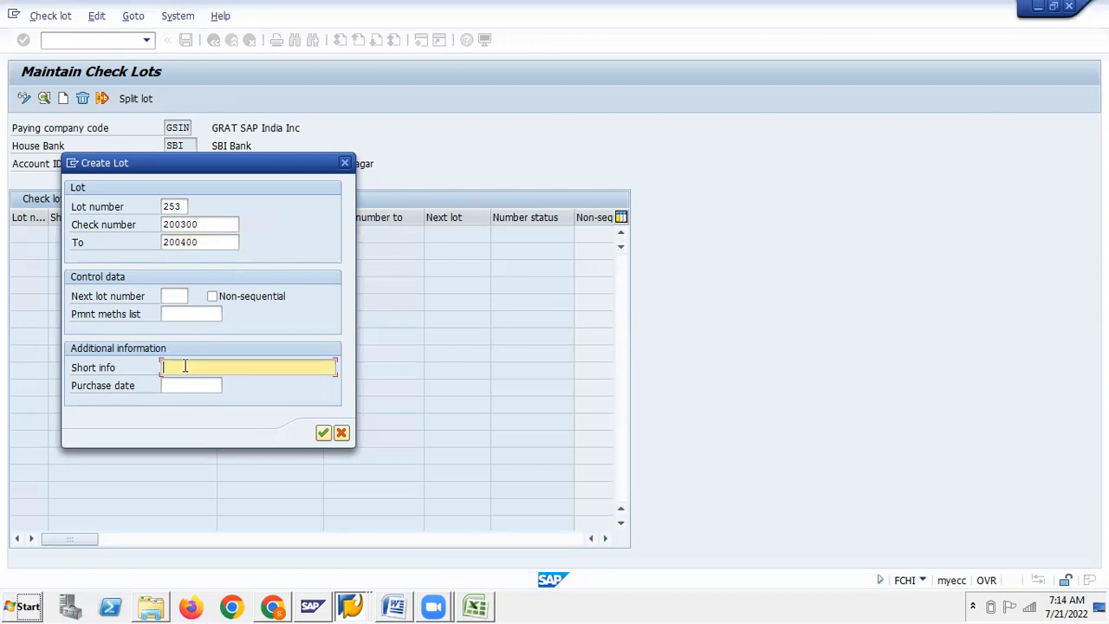
{"action": "left_click", "coordinate": [188, 383]}
{"action": "type", "text": "SBI"}
{"action": "key", "text": "Delete"}
{"action": "left_click", "coordinate": [191, 385]}
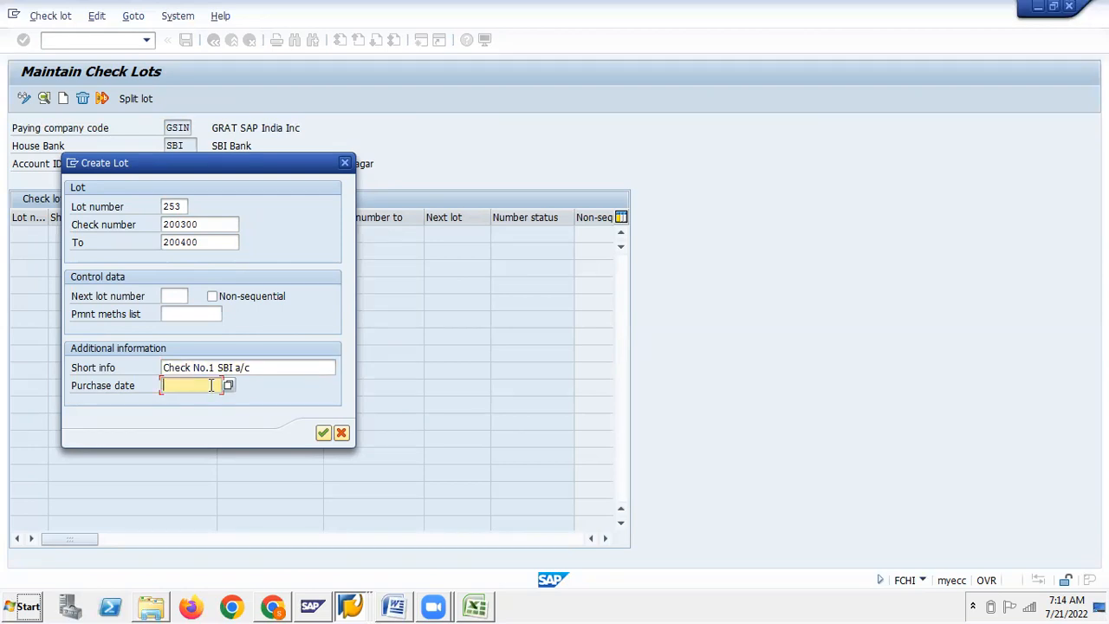
{"action": "left_click", "coordinate": [228, 385]}
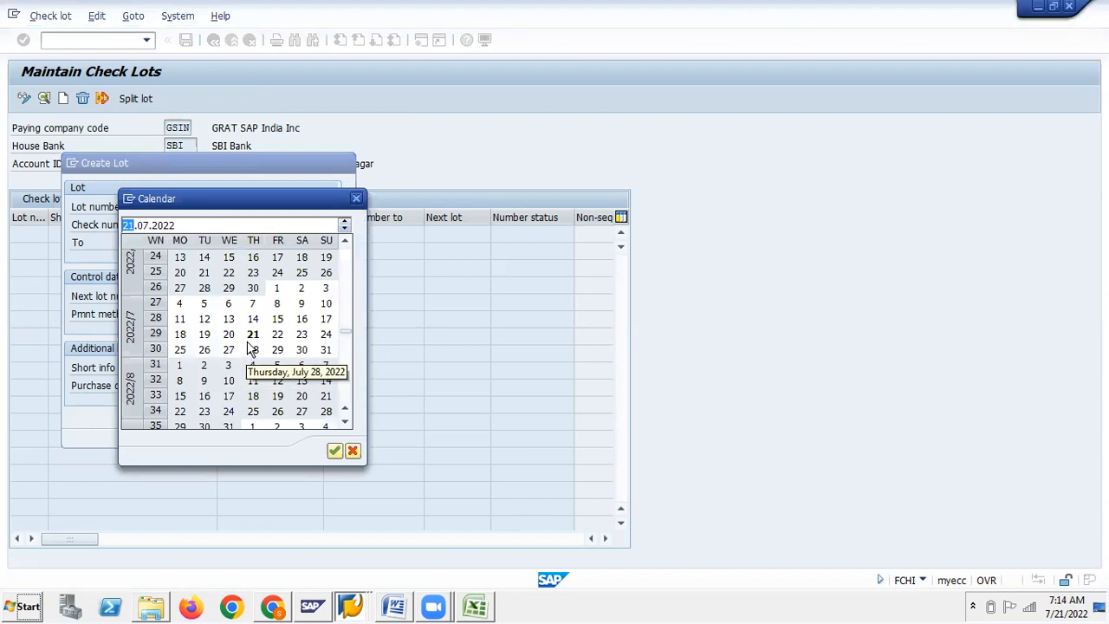
{"action": "double_click", "coordinate": [253, 333]}
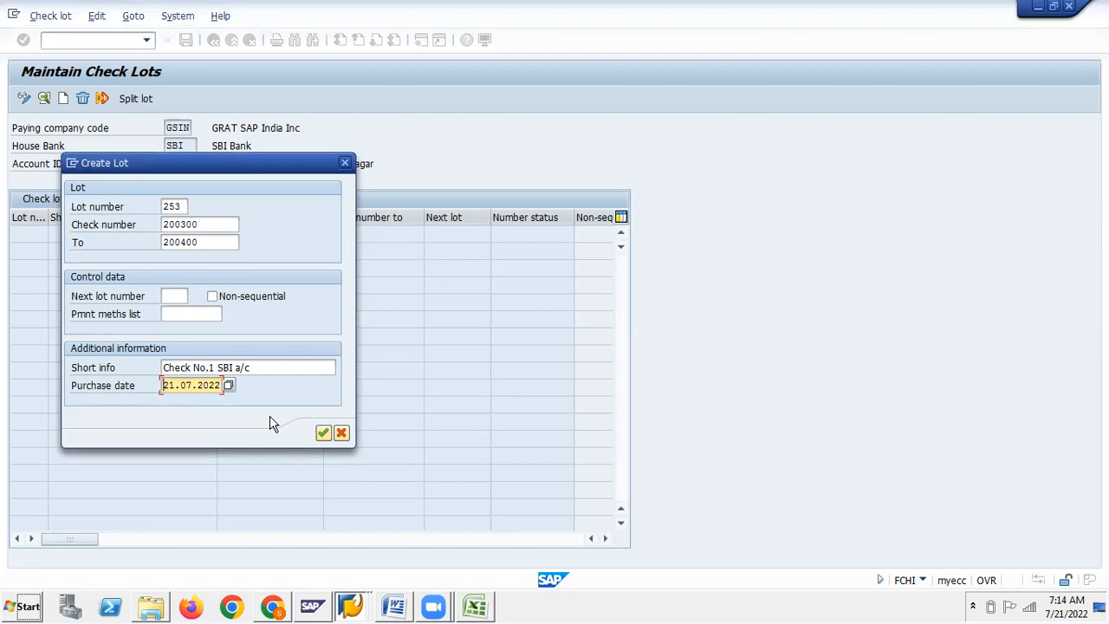
{"action": "left_click", "coordinate": [323, 433]}
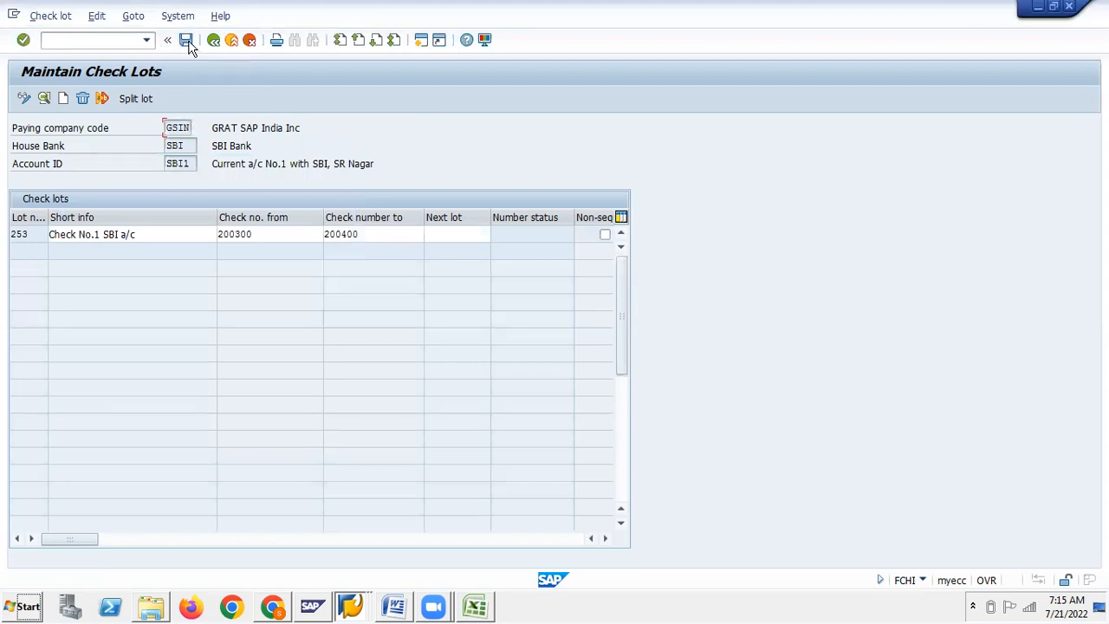
Save check lot 253, then scroll the Word guide to Step 8 on bank determination
{"action": "left_click", "coordinate": [187, 40]}
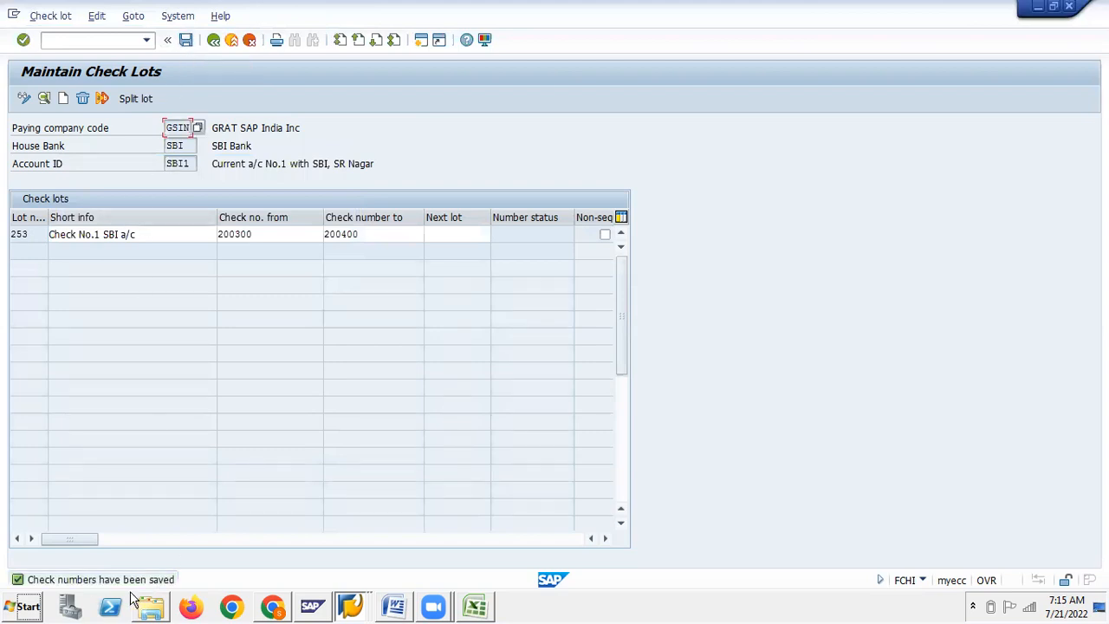
{"action": "left_click", "coordinate": [382, 607]}
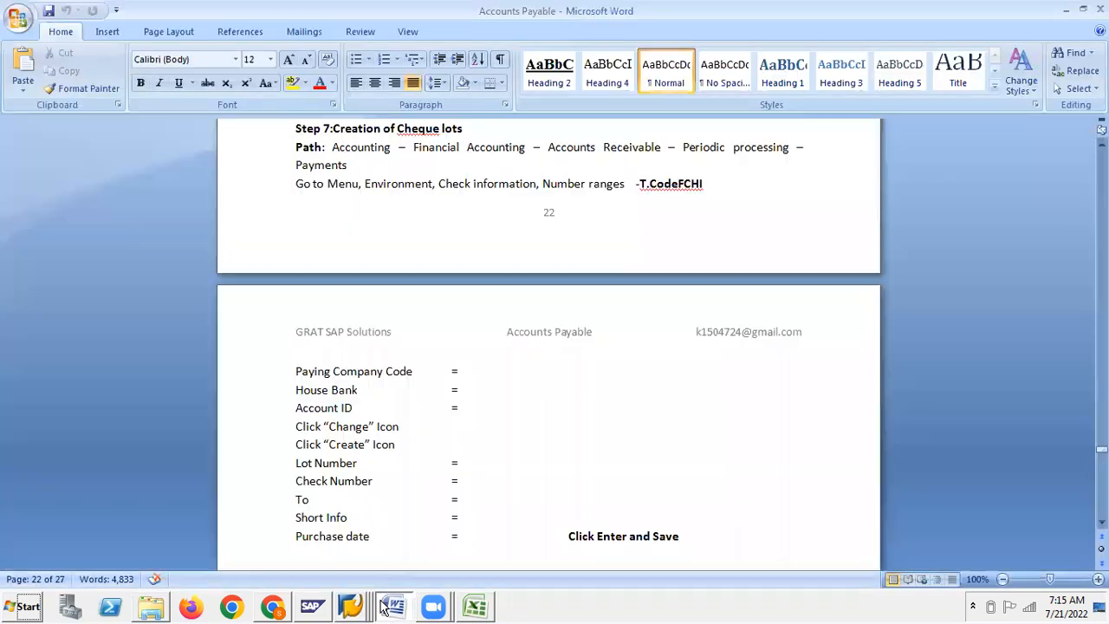
{"action": "scroll", "coordinate": [454, 456], "scroll_direction": "down", "scroll_amount": 2}
{"action": "scroll", "coordinate": [454, 456], "scroll_direction": "down", "scroll_amount": 5}
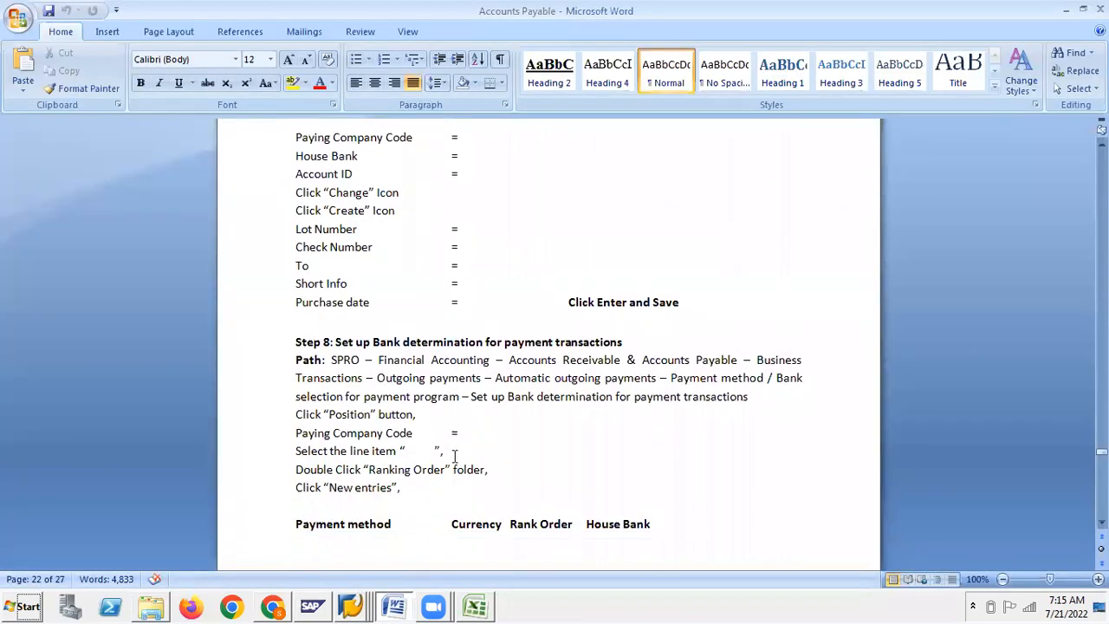
{"action": "scroll", "coordinate": [454, 456], "scroll_direction": "down", "scroll_amount": 3}
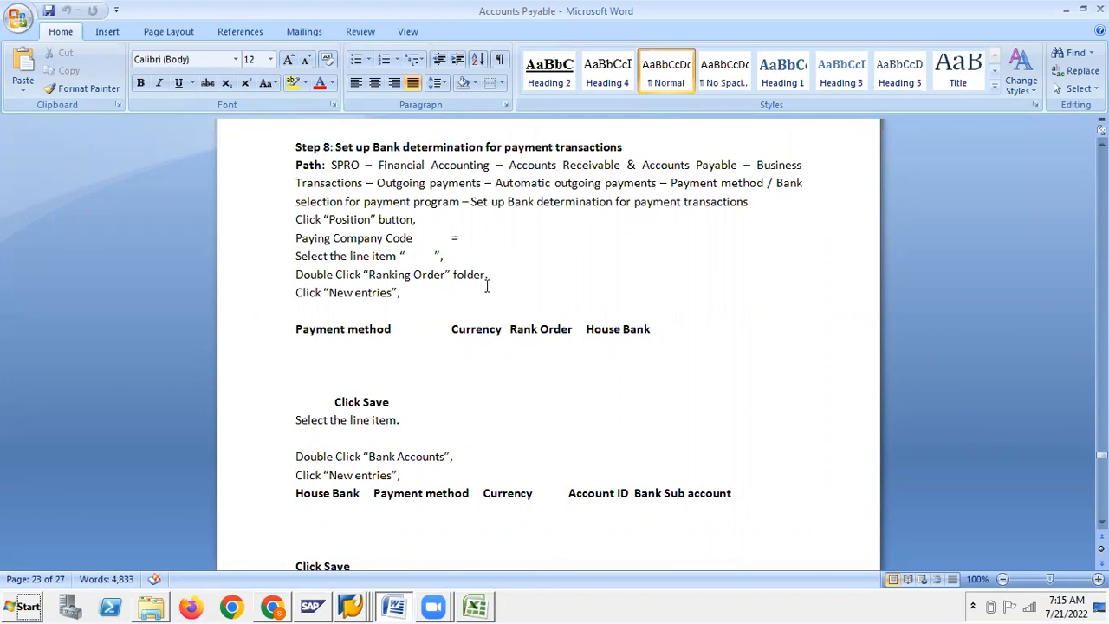
{"action": "key", "text": "alt+Tab"}
{"action": "key", "text": "alt+Tab"}
{"action": "key", "text": "alt+Tab"}
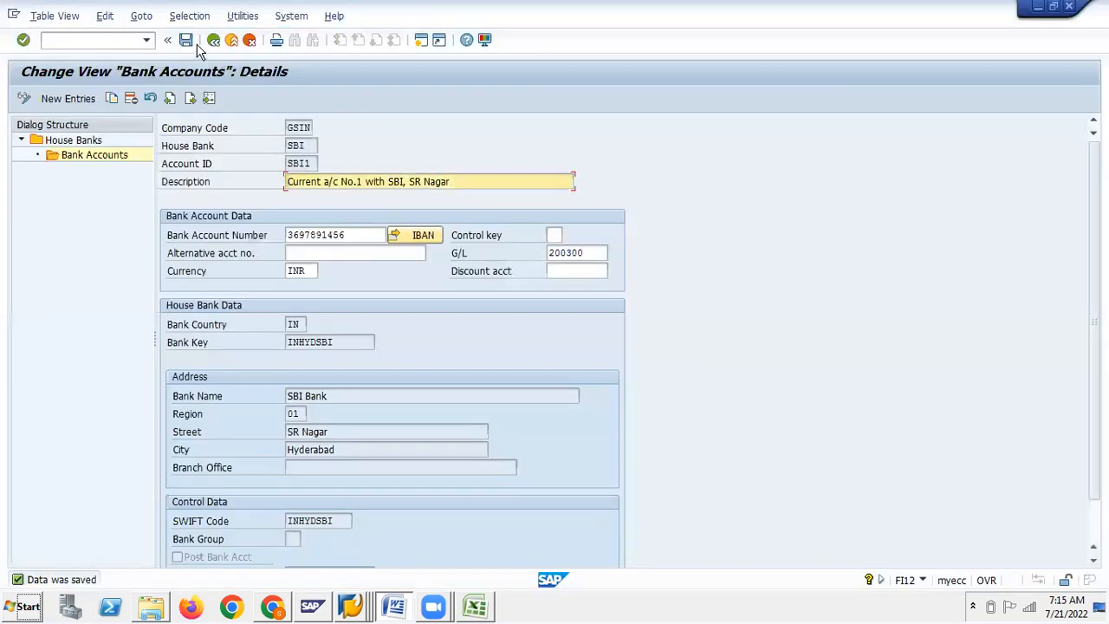
Back out of the house bank account details to the Maintain Payment Program screen
{"action": "left_click", "coordinate": [212, 41]}
{"action": "left_click", "coordinate": [212, 40]}
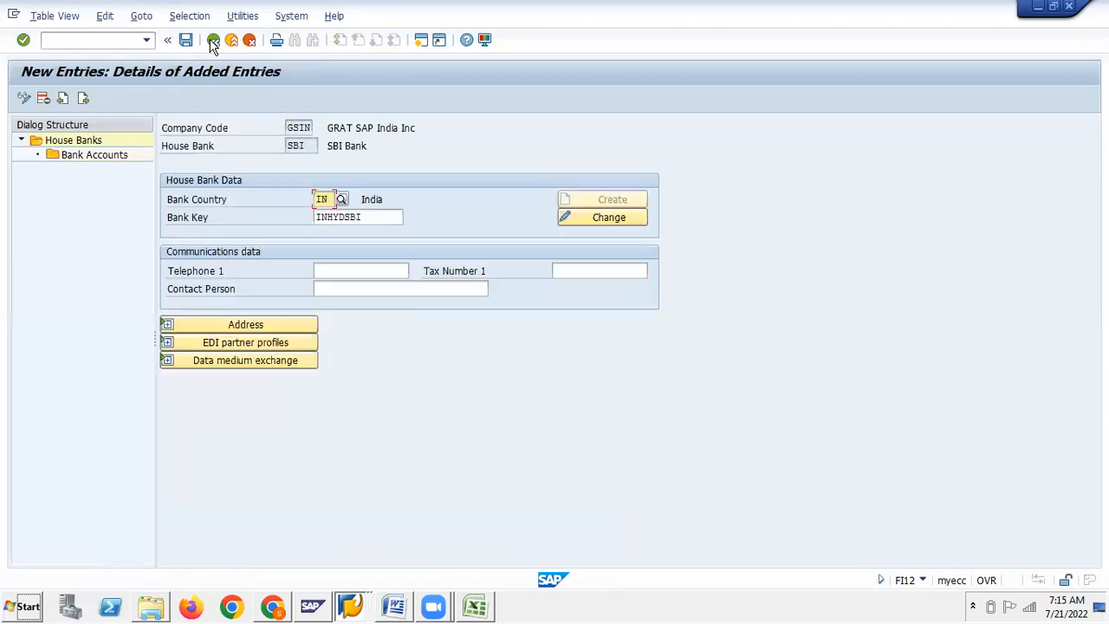
{"action": "left_click", "coordinate": [212, 41]}
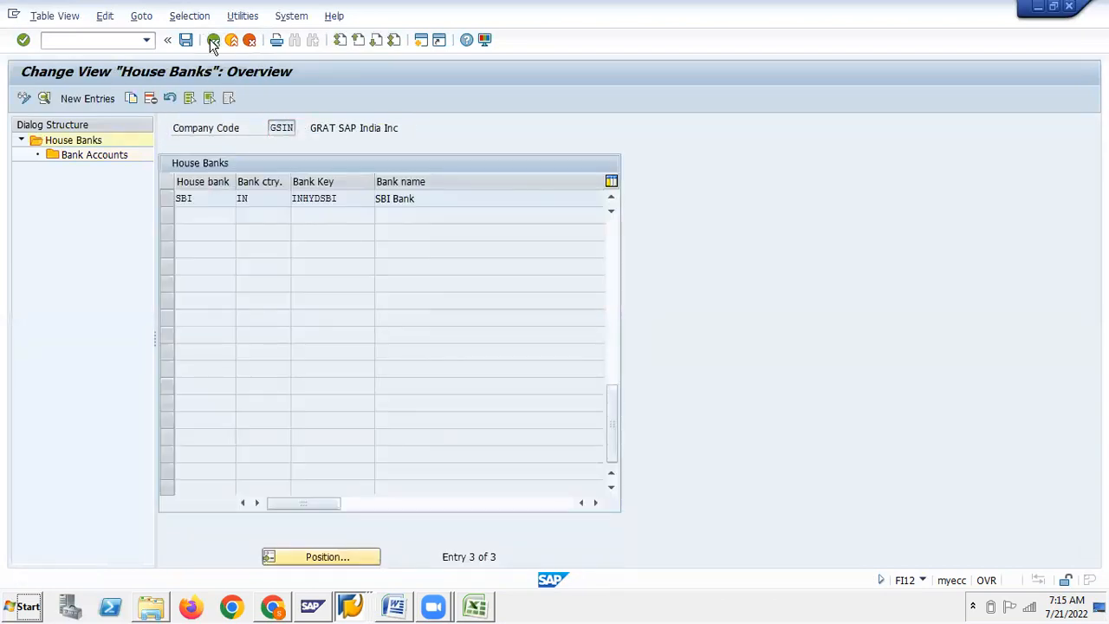
{"action": "left_click", "coordinate": [212, 41]}
Open Bank Selection under bank determination and start a paying company code search
{"action": "left_click", "coordinate": [92, 311]}
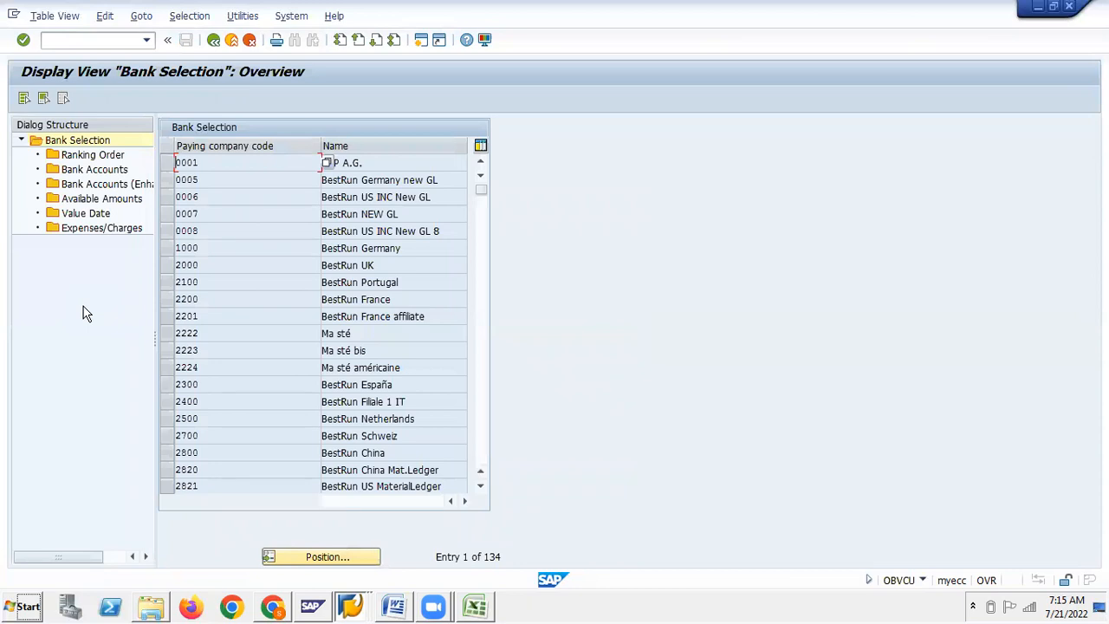
{"action": "key", "text": "alt+Tab"}
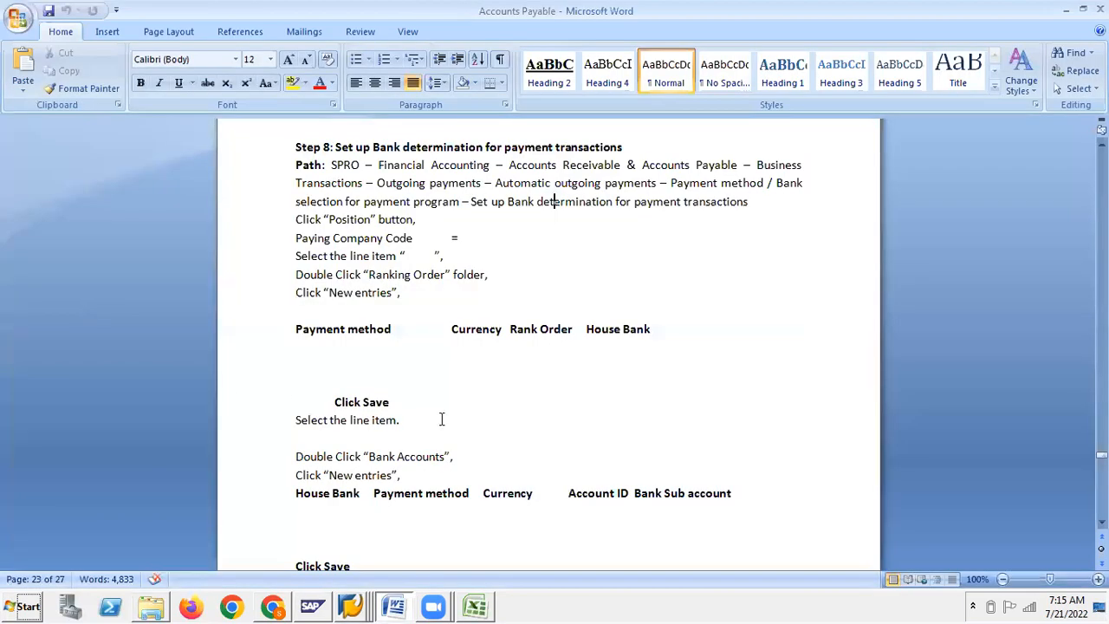
{"action": "key", "text": "alt+Tab"}
{"action": "left_click", "coordinate": [335, 555]}
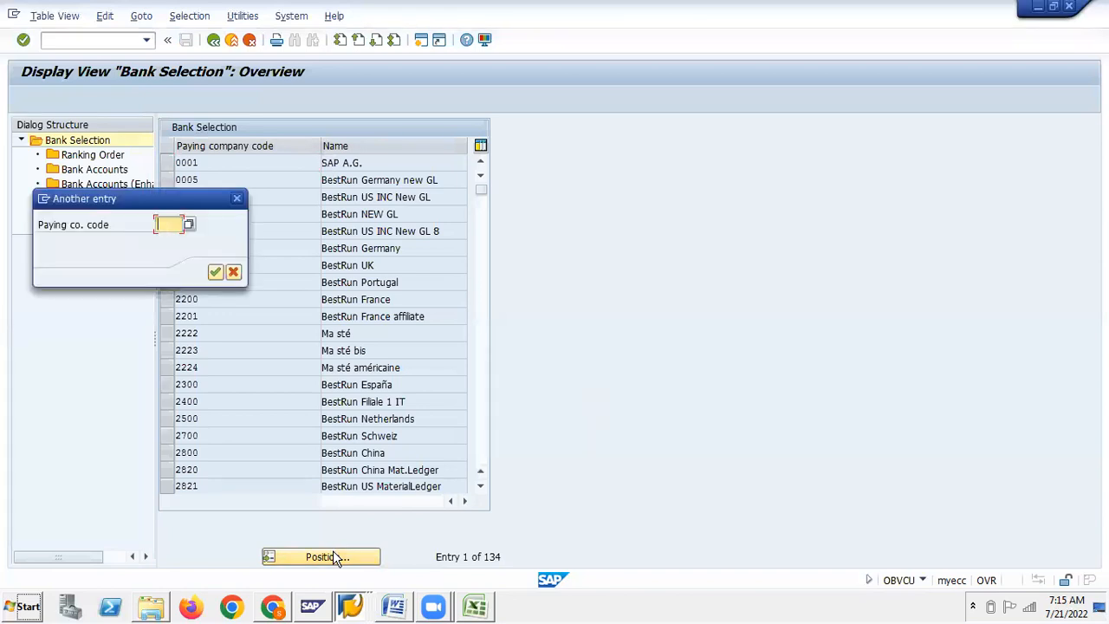
Position the Bank Selection list on paying company code GSIN and select its row
{"action": "type", "text": "GS"}
{"action": "key", "text": "Down"}
{"action": "key", "text": "Return"}
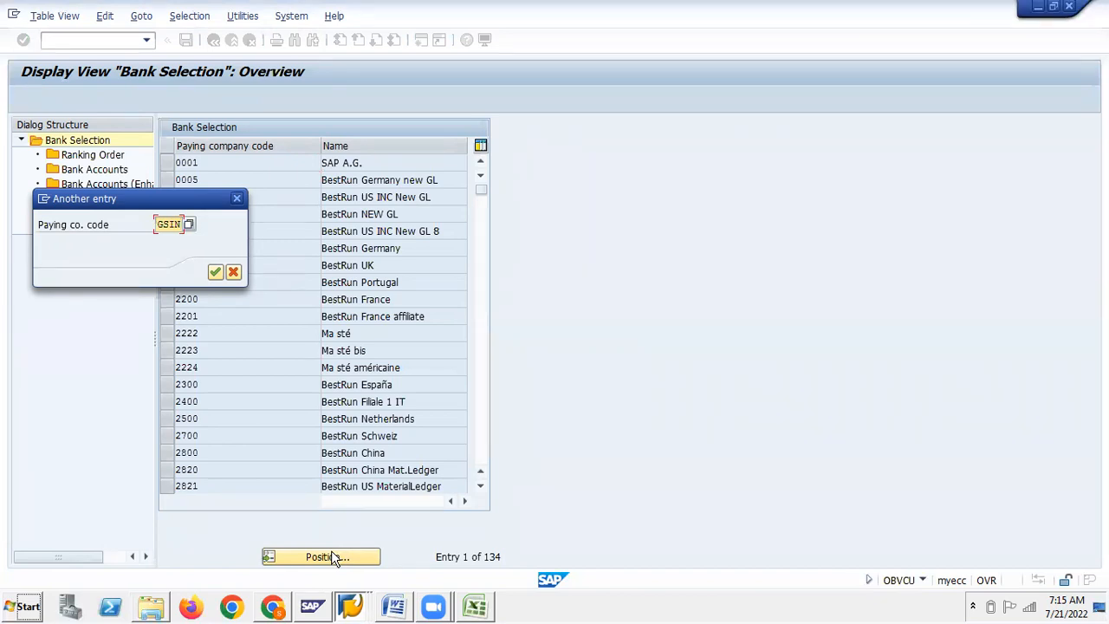
{"action": "key", "text": "Return"}
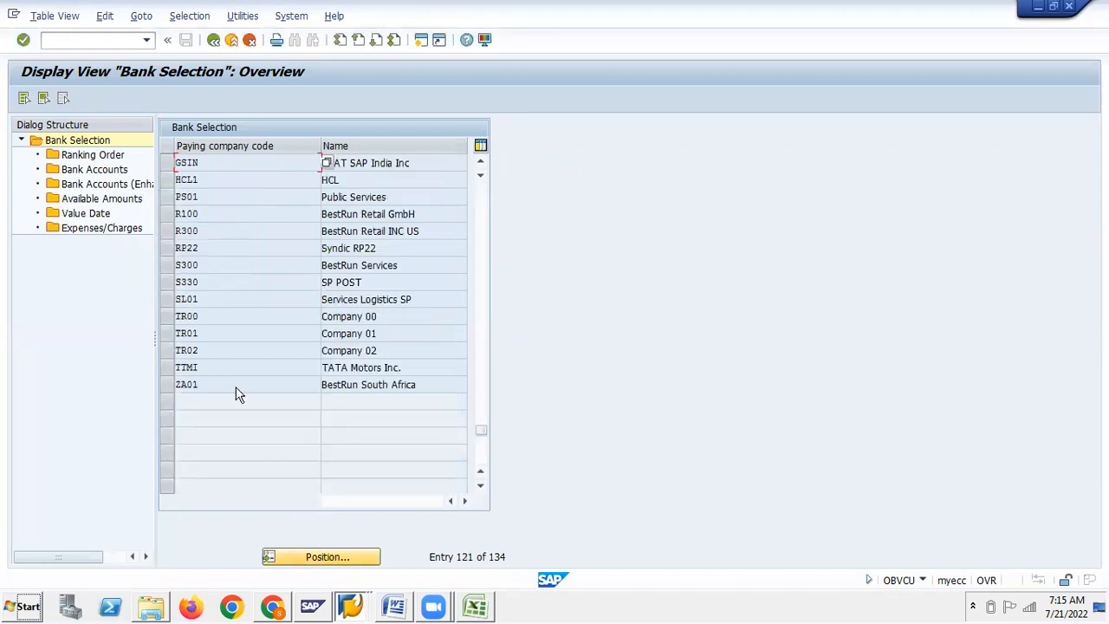
{"action": "left_click", "coordinate": [165, 165]}
{"action": "key", "text": "alt+Tab"}
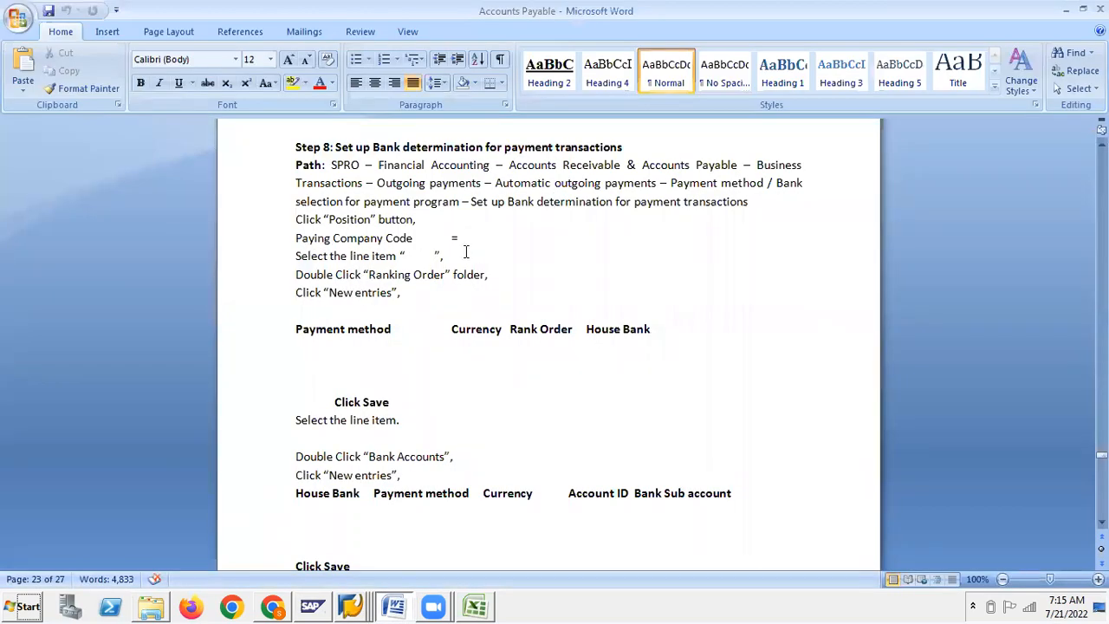
{"action": "key", "text": "alt+Tab"}
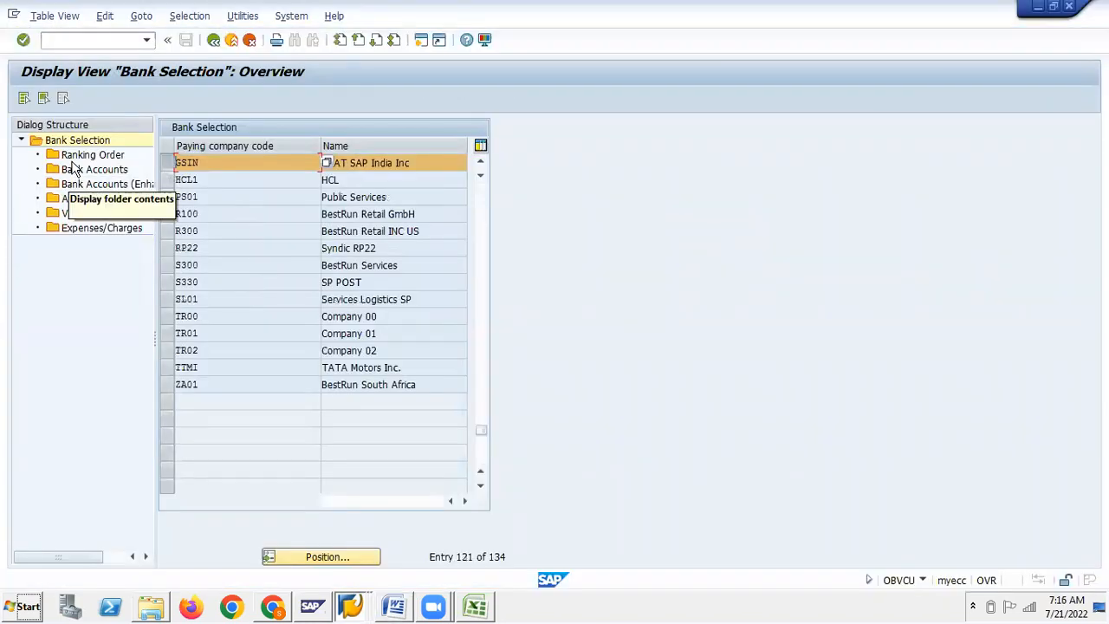
Open GSIN's Ranking Order, check Step 8 in the Word guide, then start new entries
{"action": "double_click", "coordinate": [73, 161]}
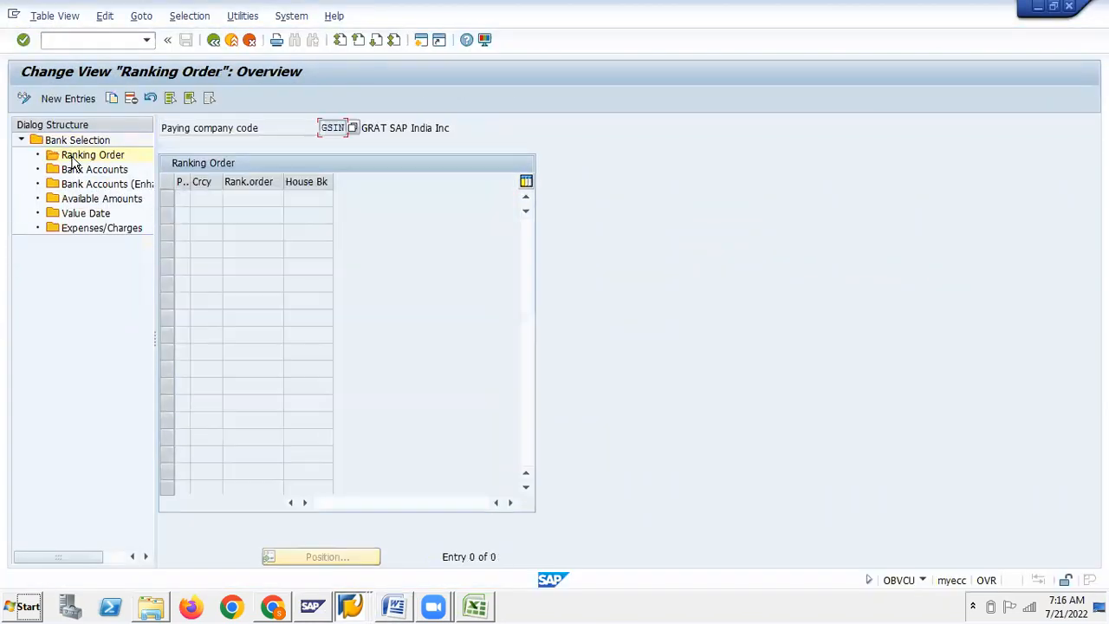
{"action": "key", "text": "alt+Tab"}
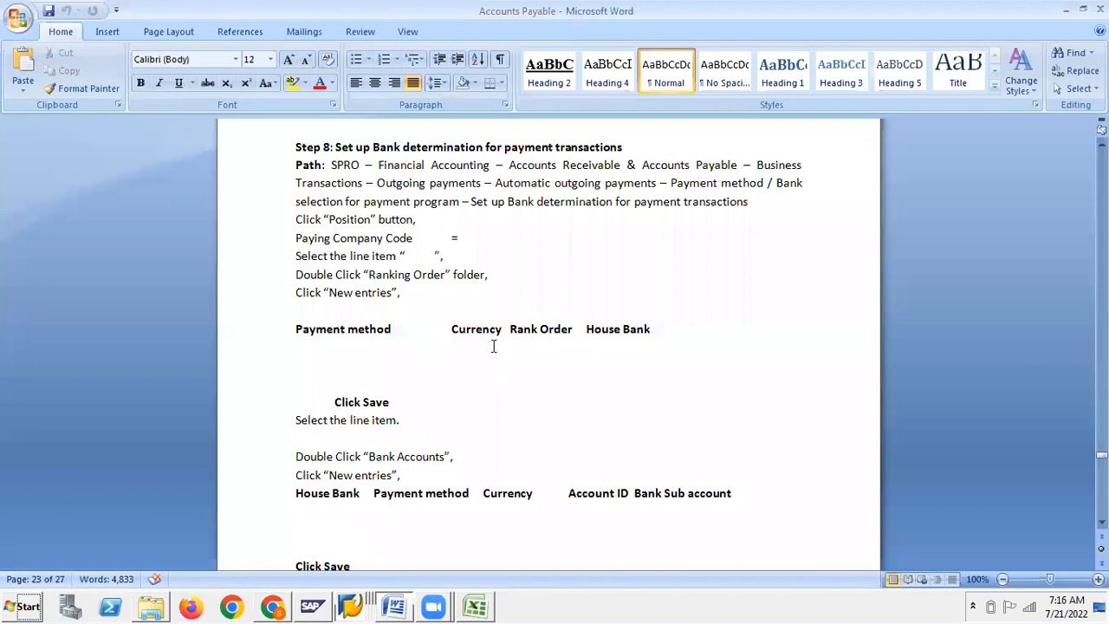
{"action": "left_click", "coordinate": [475, 242]}
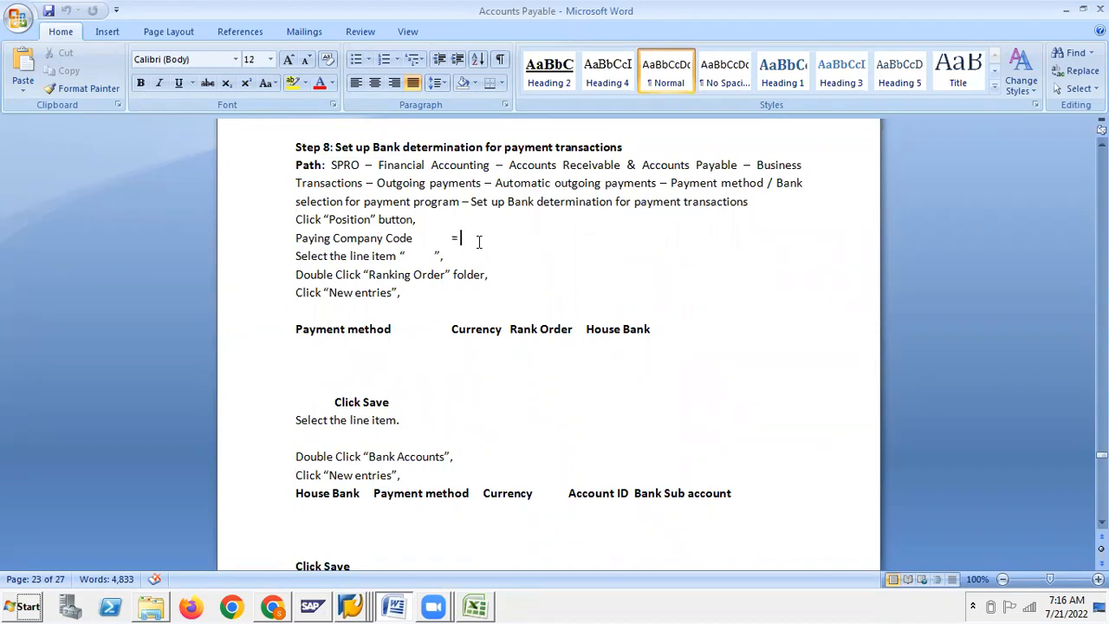
{"action": "key", "text": "alt+Tab"}
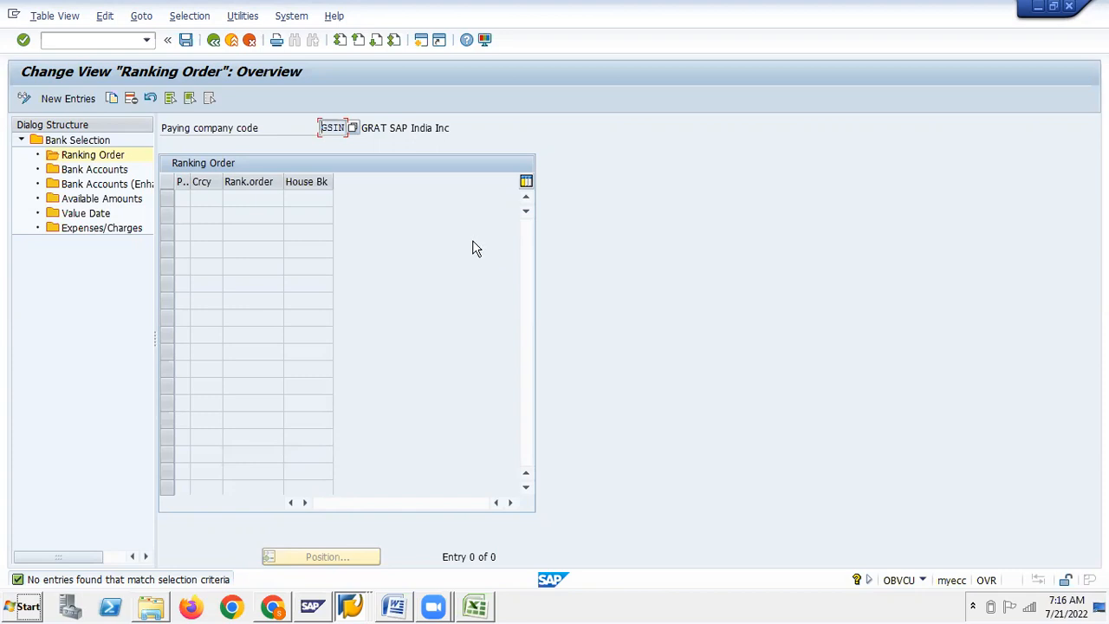
{"action": "left_click", "coordinate": [39, 101]}
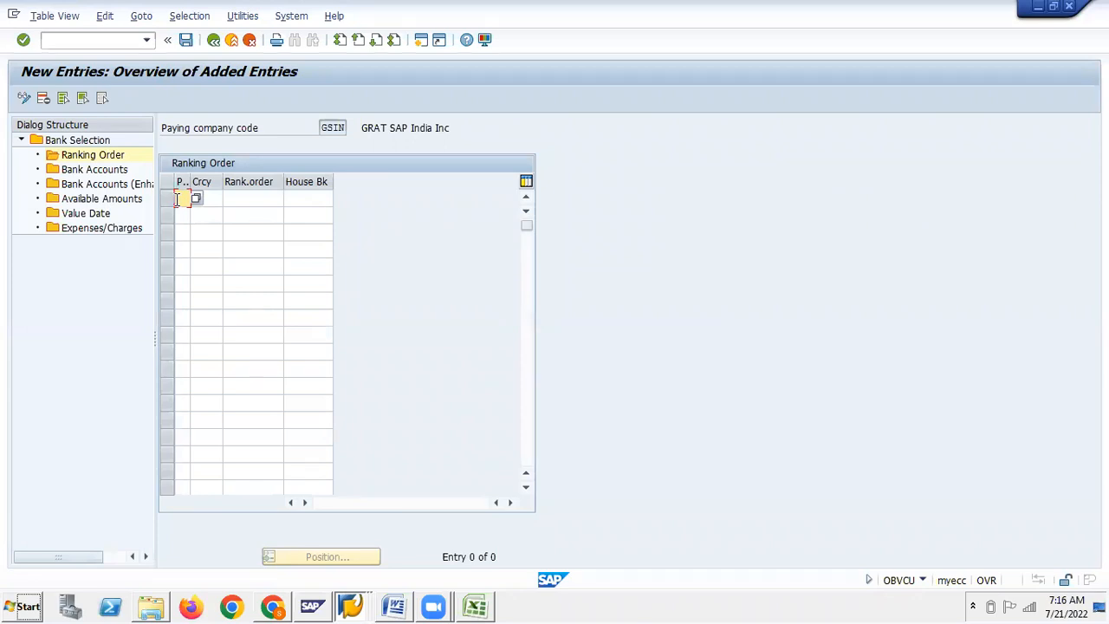
Enter payment method C and choose currency INR from the currency search list
{"action": "type", "text": "C"}
{"action": "left_click", "coordinate": [209, 197]}
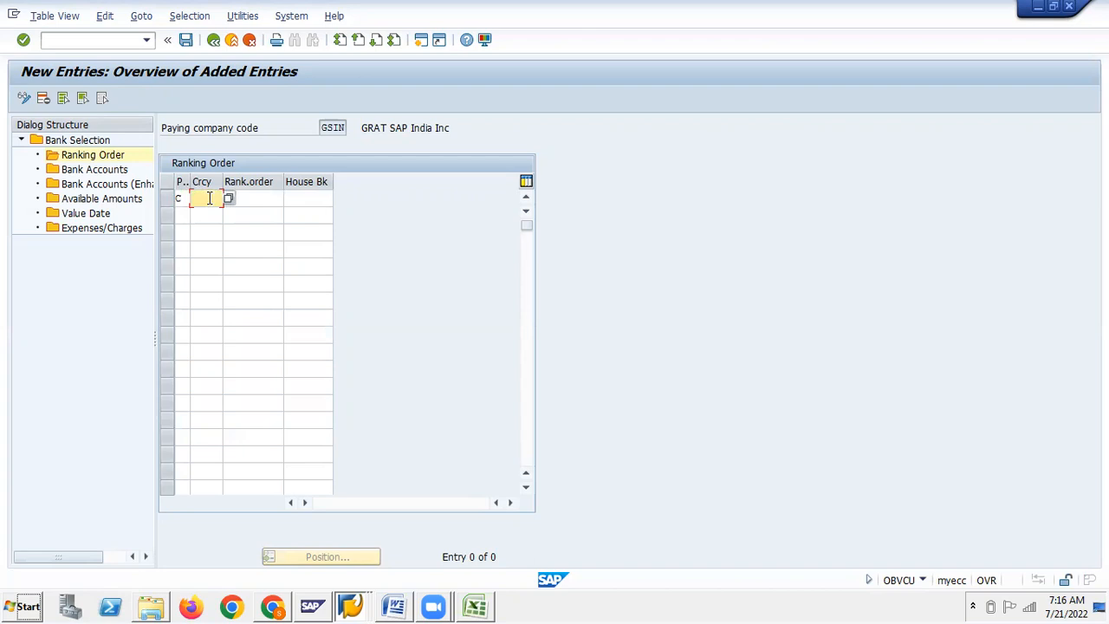
{"action": "left_click", "coordinate": [229, 198]}
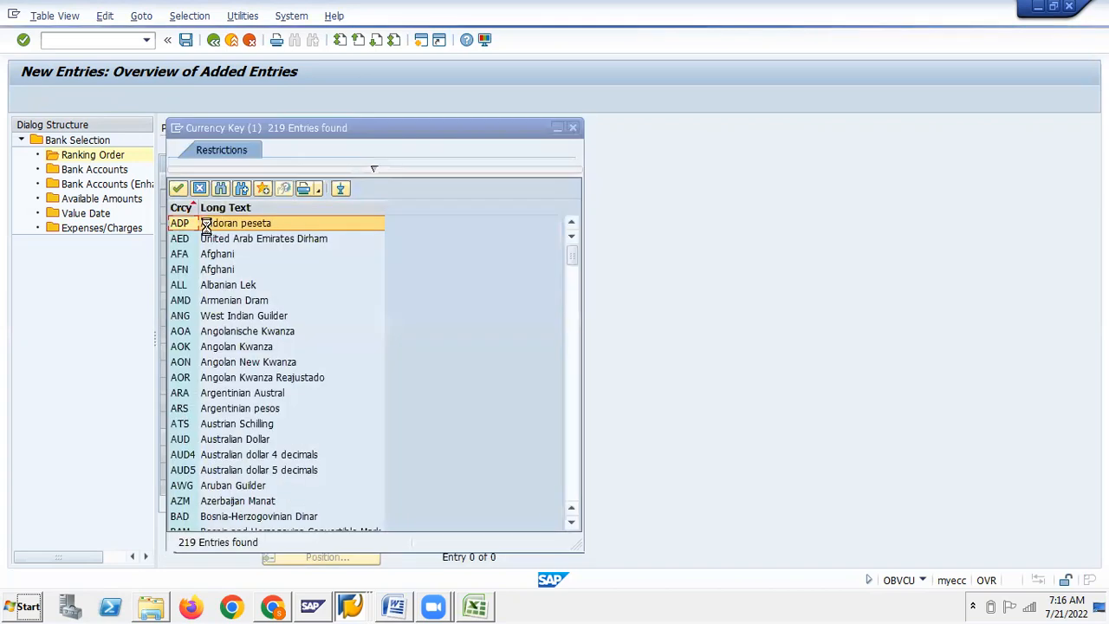
{"action": "left_click", "coordinate": [220, 188]}
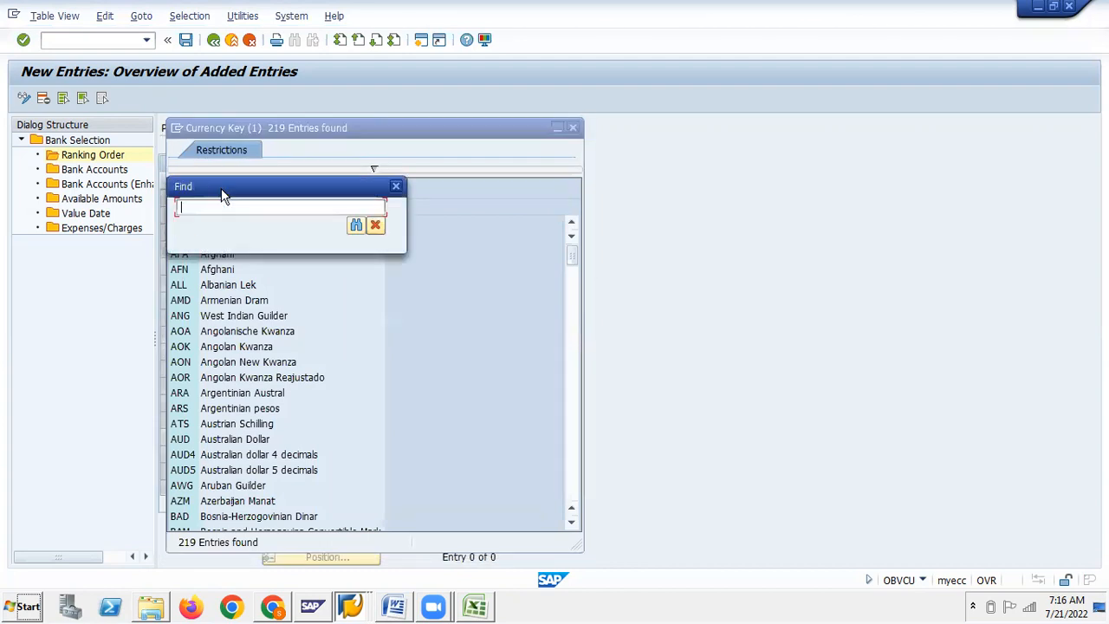
{"action": "type", "text": "INR"}
{"action": "key", "text": "Return"}
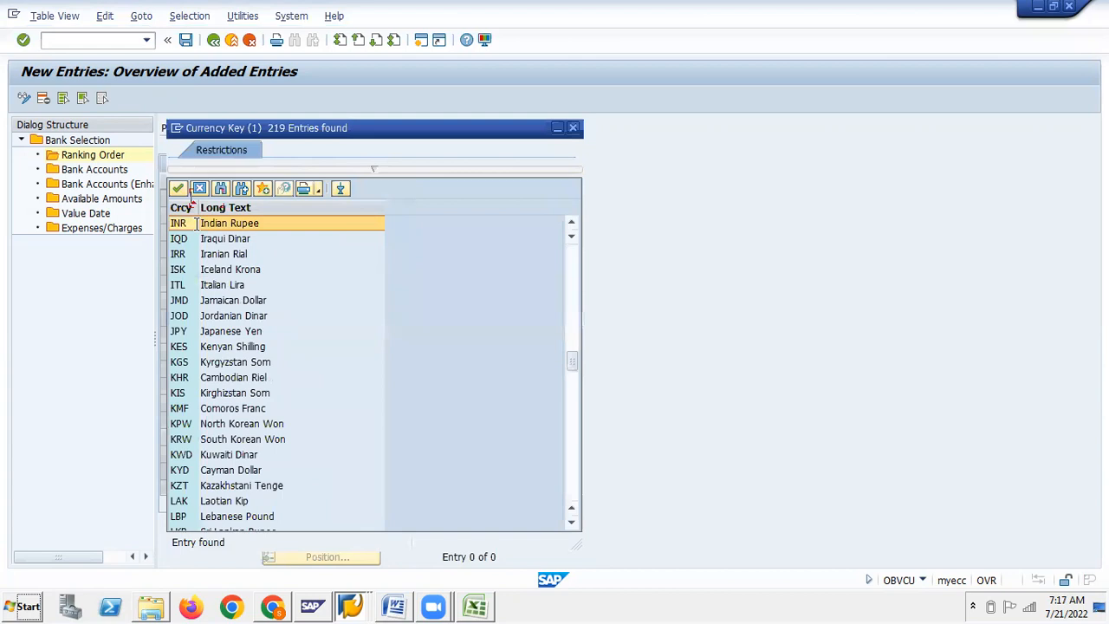
{"action": "double_click", "coordinate": [196, 223]}
Set rank order 1 and house bank SBI, then confirm the row
{"action": "left_click", "coordinate": [256, 198]}
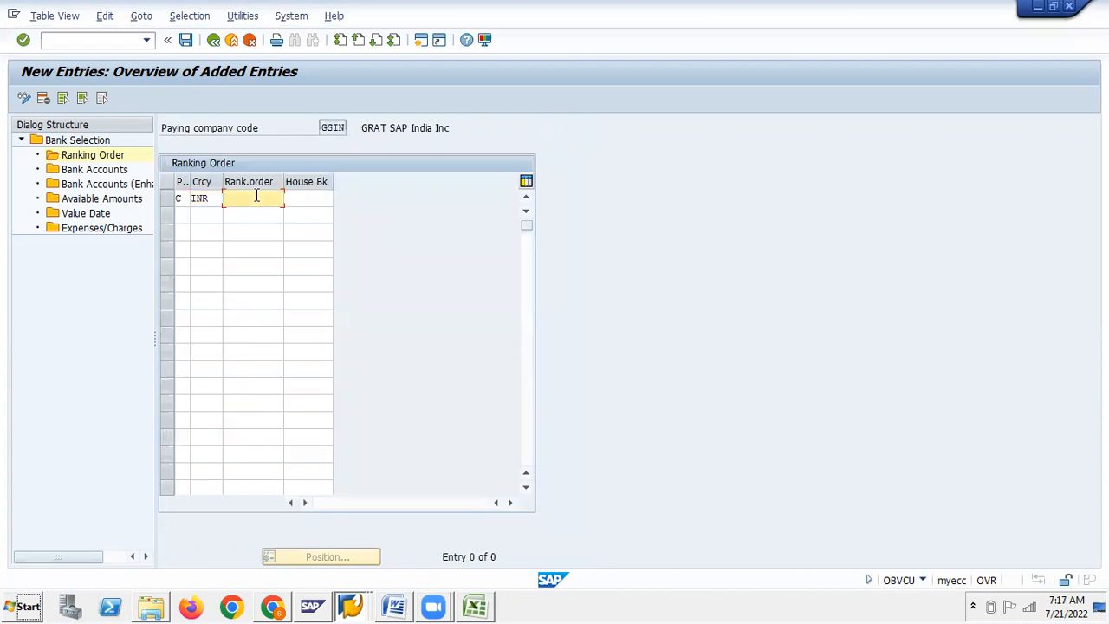
{"action": "type", "text": "1"}
{"action": "left_click", "coordinate": [300, 198]}
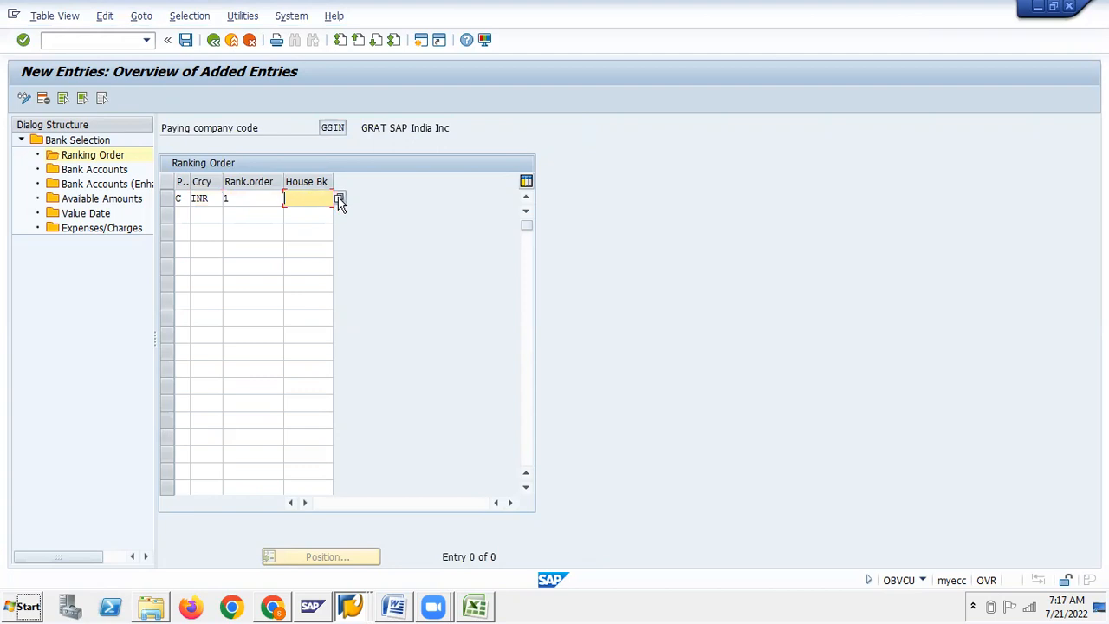
{"action": "type", "text": "SBI1"}
{"action": "key", "text": "Return"}
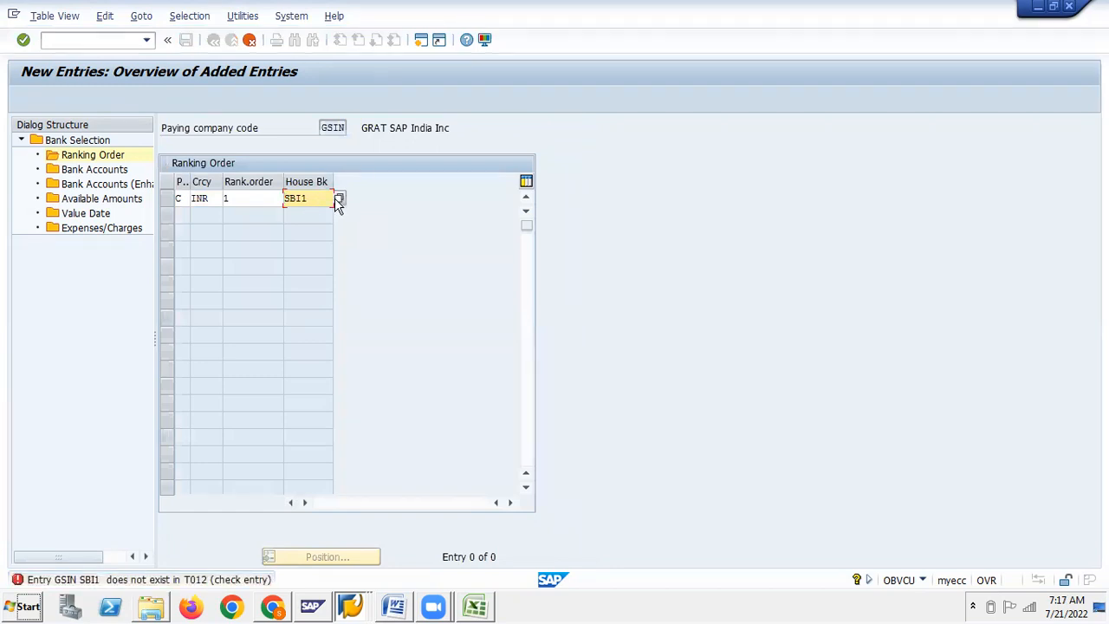
{"action": "key", "text": "BackSpace"}
{"action": "key", "text": "Return"}
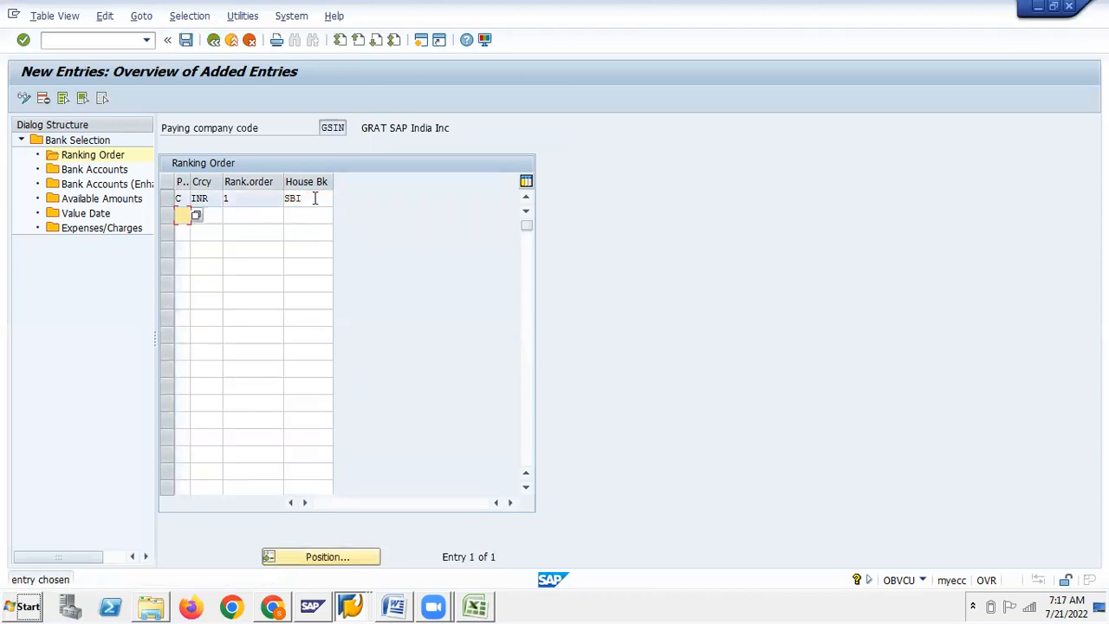
Select the first ranking order row (C, INR, rank 1, SBI)
{"action": "left_click", "coordinate": [178, 199]}
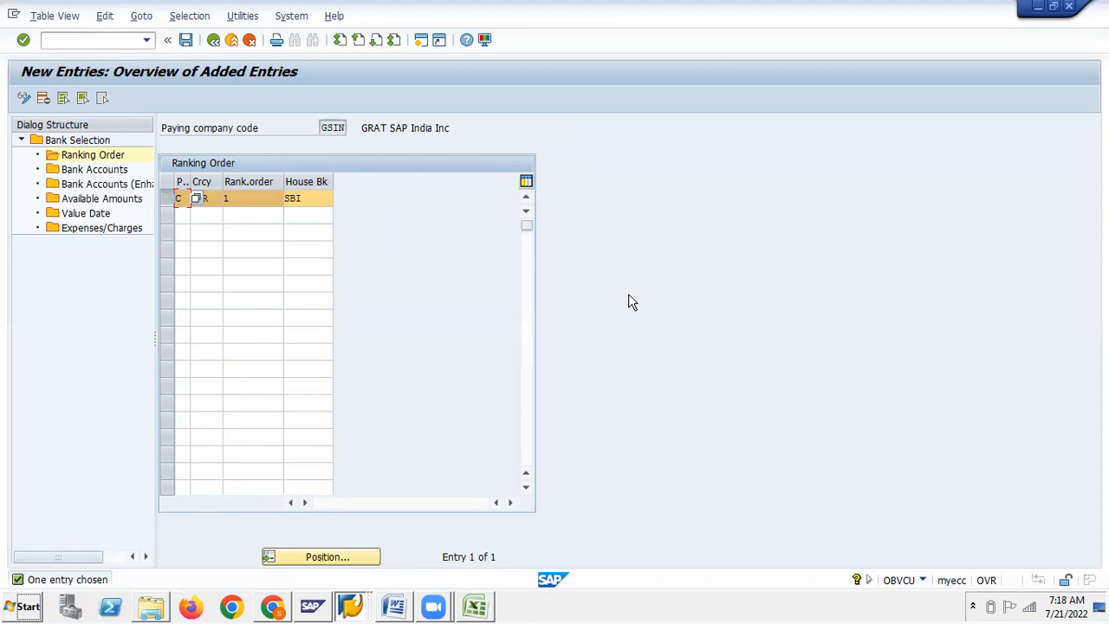
Reopen the Ranking Order node and validate the C, INR, rank 1, SBI row
{"action": "left_click", "coordinate": [55, 159]}
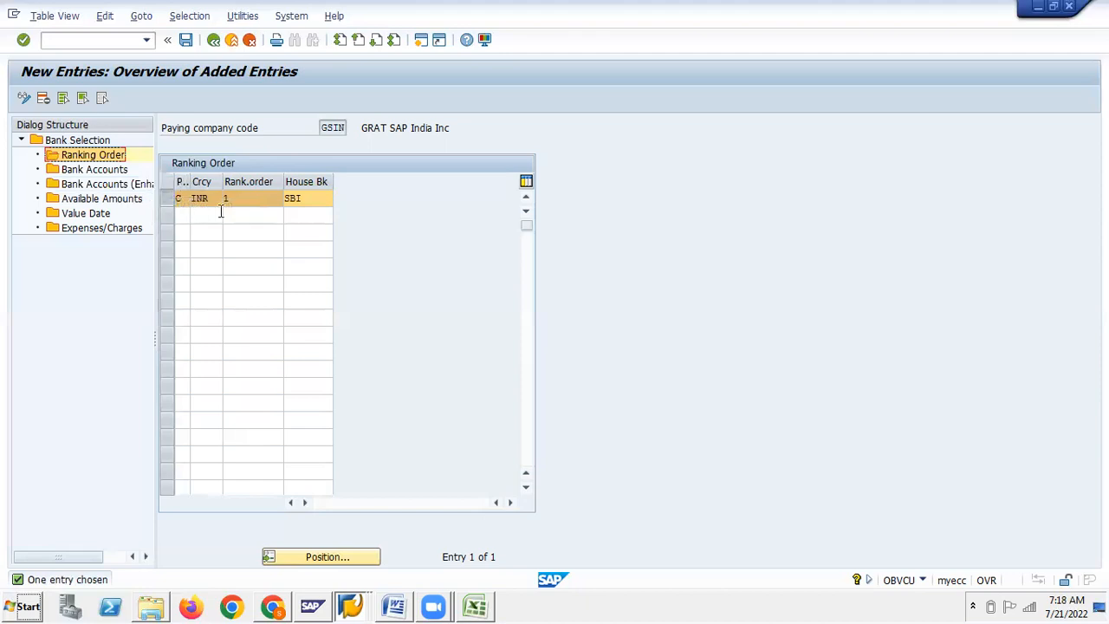
{"action": "left_click", "coordinate": [176, 198]}
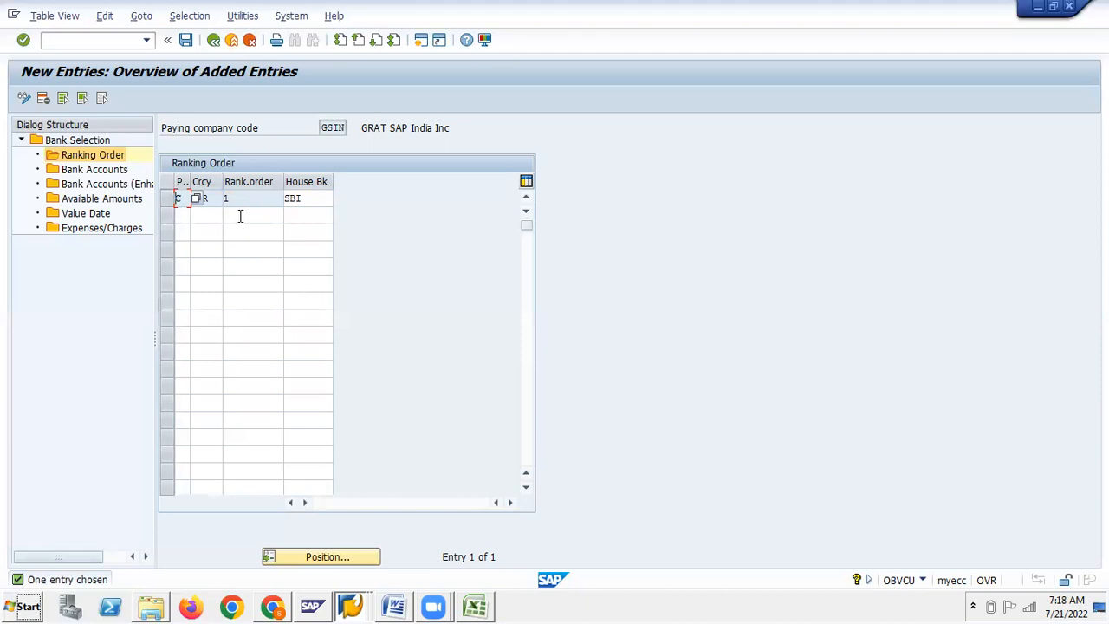
{"action": "key", "text": "Tab"}
{"action": "left_click", "coordinate": [245, 215]}
{"action": "left_click", "coordinate": [230, 232]}
{"action": "left_click", "coordinate": [231, 249]}
{"action": "left_click", "coordinate": [232, 266]}
{"action": "left_click", "coordinate": [238, 283]}
{"action": "left_click", "coordinate": [239, 302]}
{"action": "left_click", "coordinate": [244, 322]}
{"action": "left_click", "coordinate": [243, 334]}
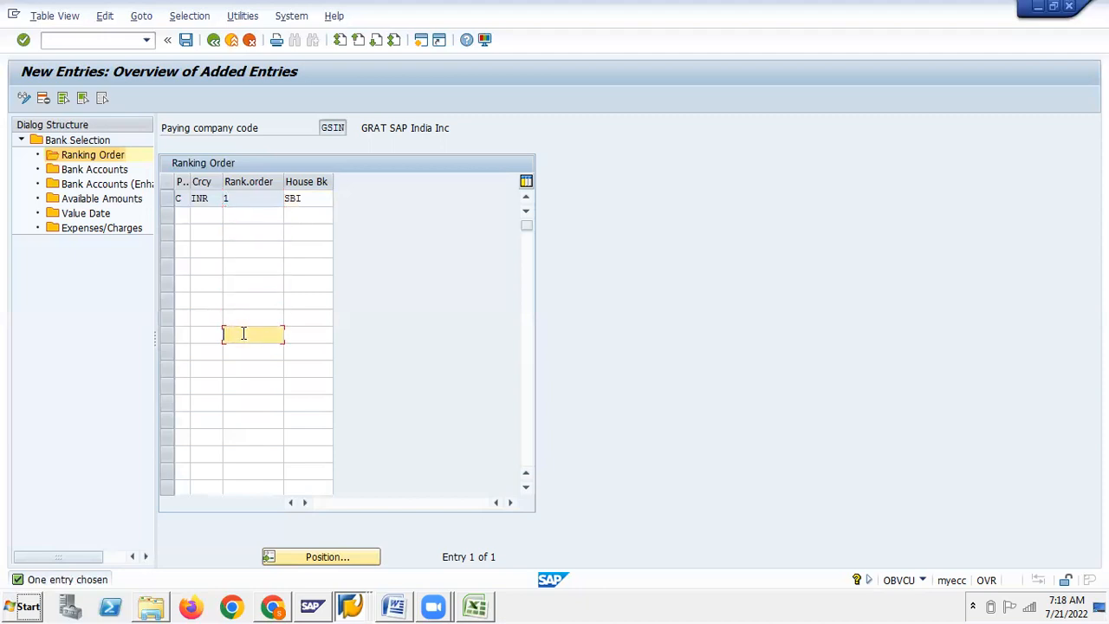
{"action": "left_click", "coordinate": [237, 212]}
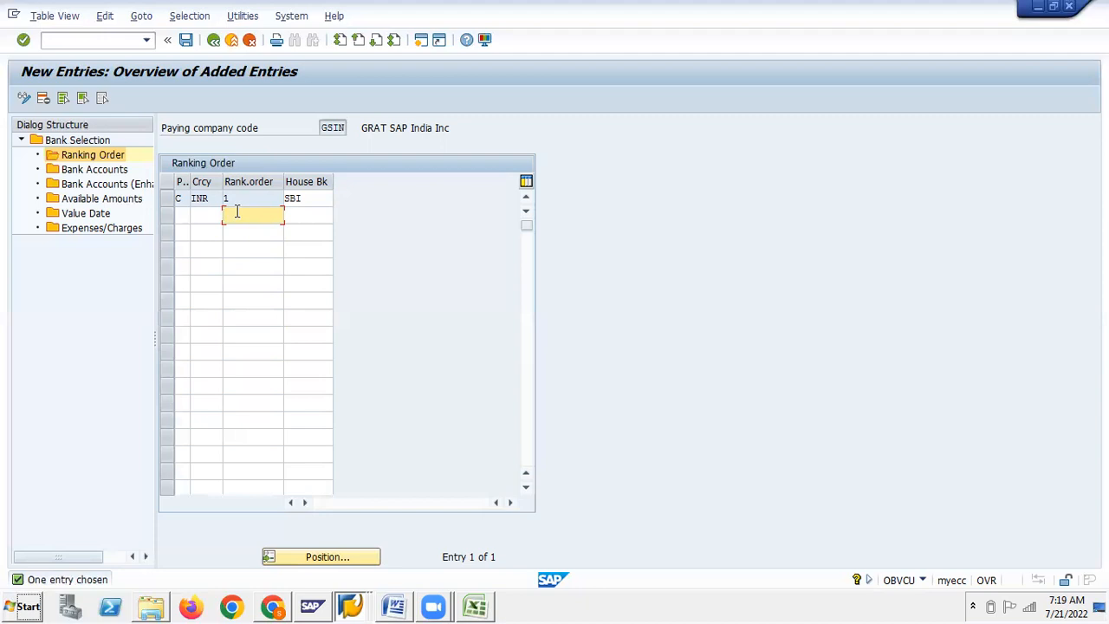
{"action": "left_click", "coordinate": [636, 30]}
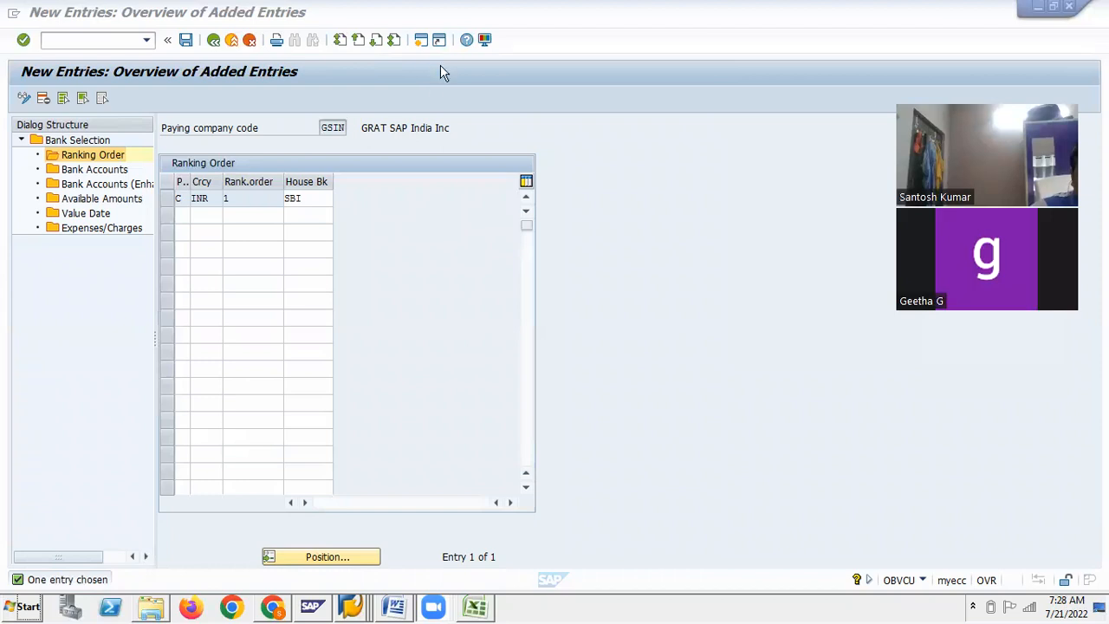
Switch to the Display G/L Account Centrally window for account 200300, company code GSIN
{"action": "left_click", "coordinate": [421, 40]}
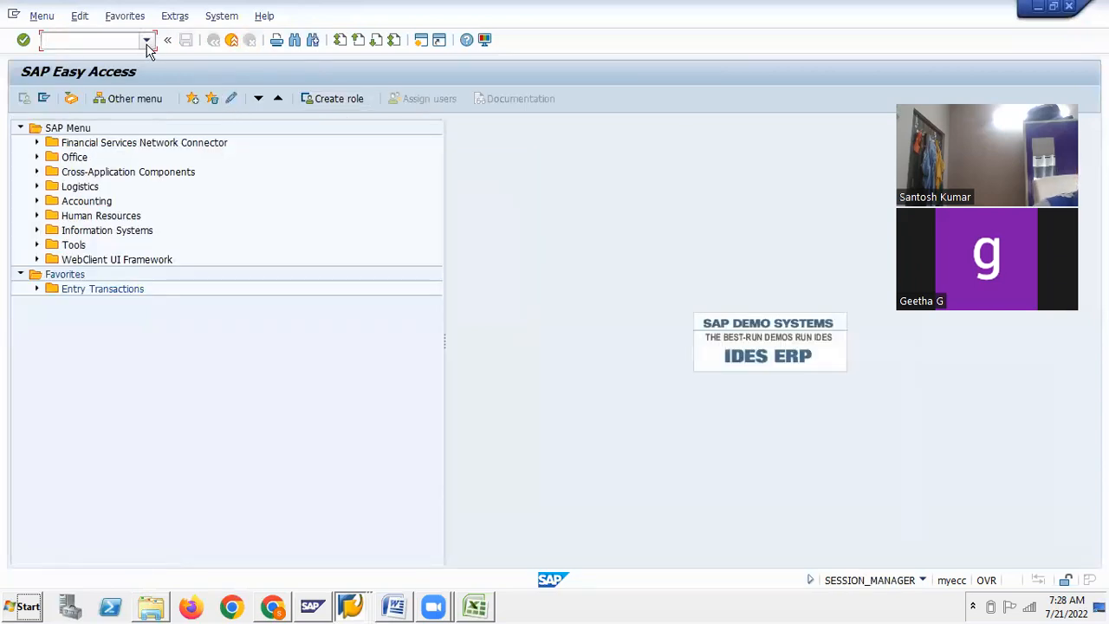
{"action": "left_click", "coordinate": [149, 43]}
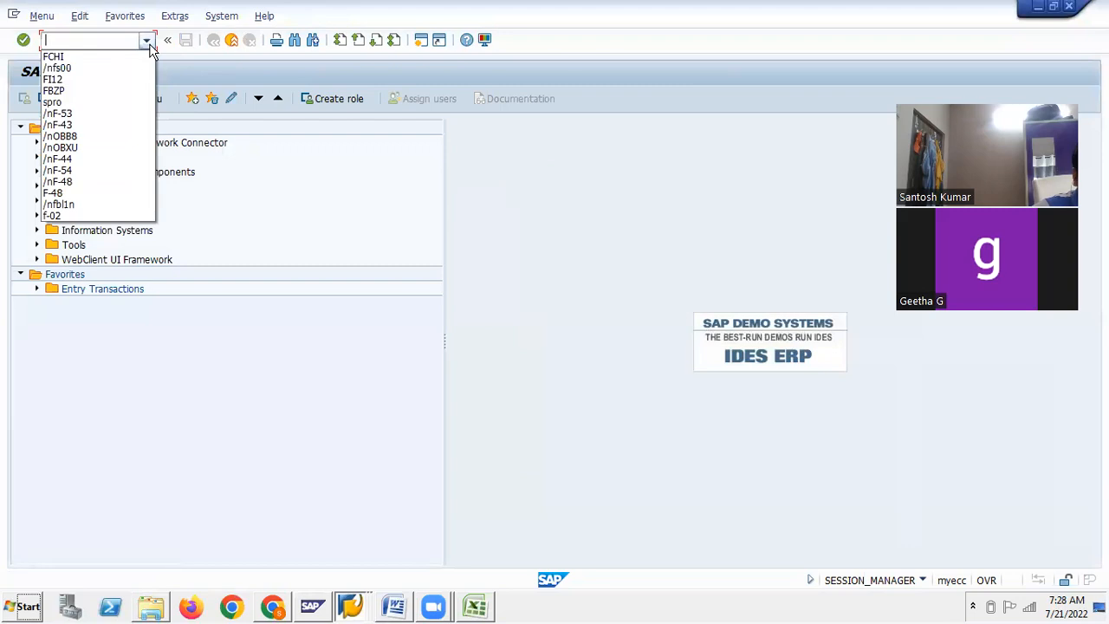
{"action": "left_click", "coordinate": [90, 41]}
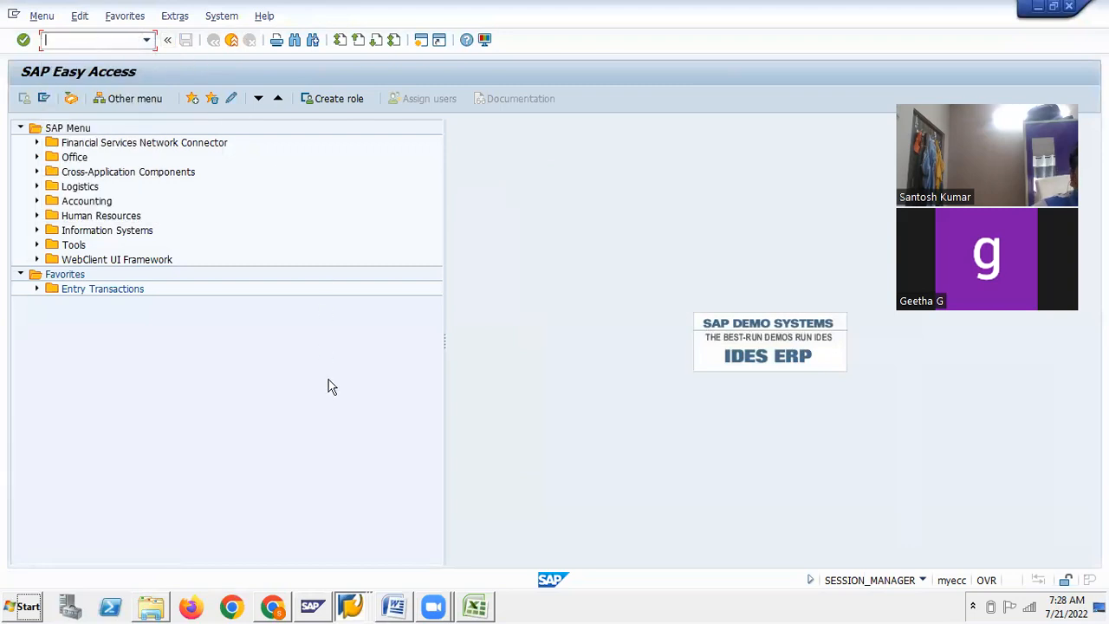
{"action": "right_click", "coordinate": [351, 607]}
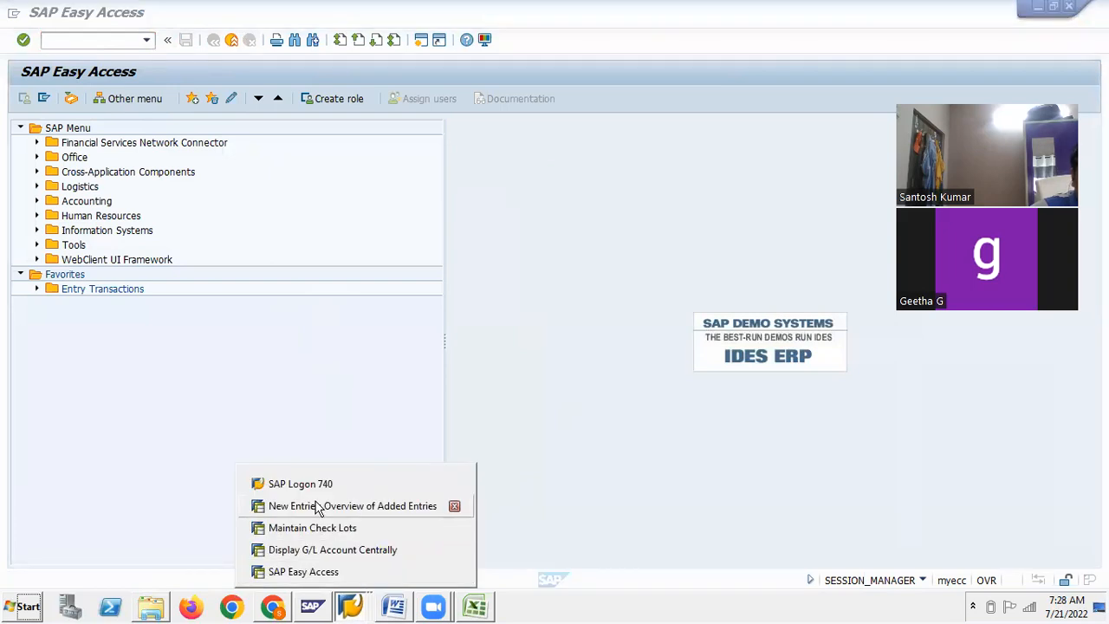
{"action": "left_click", "coordinate": [317, 553]}
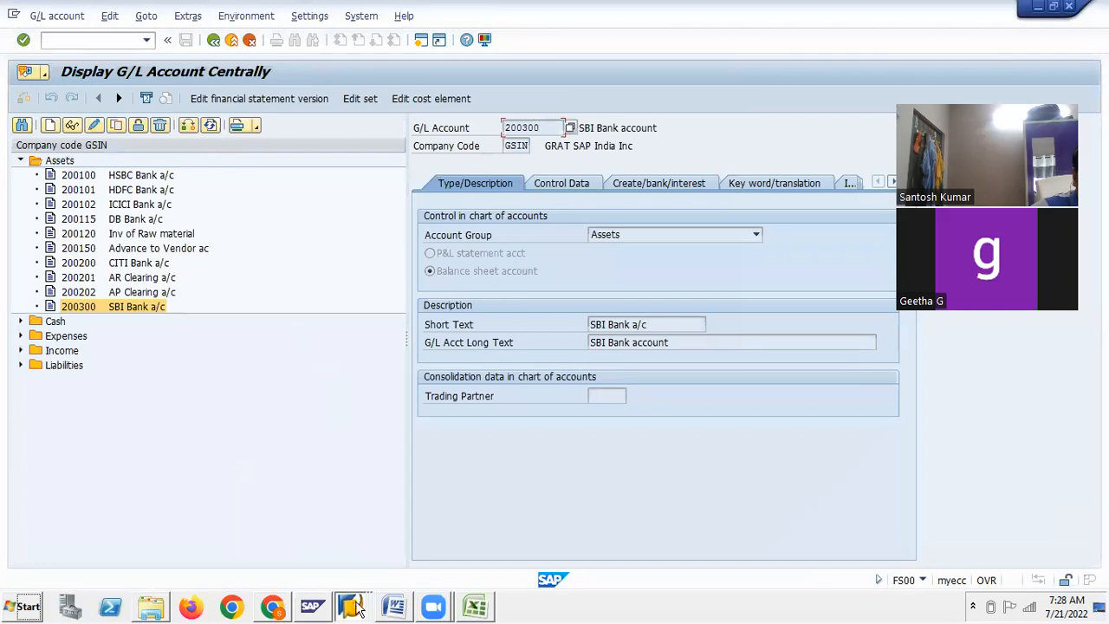
{"action": "right_click", "coordinate": [351, 606]}
Switch back to the GSIN Ranking Order added-entries screen
{"action": "left_click", "coordinate": [286, 504]}
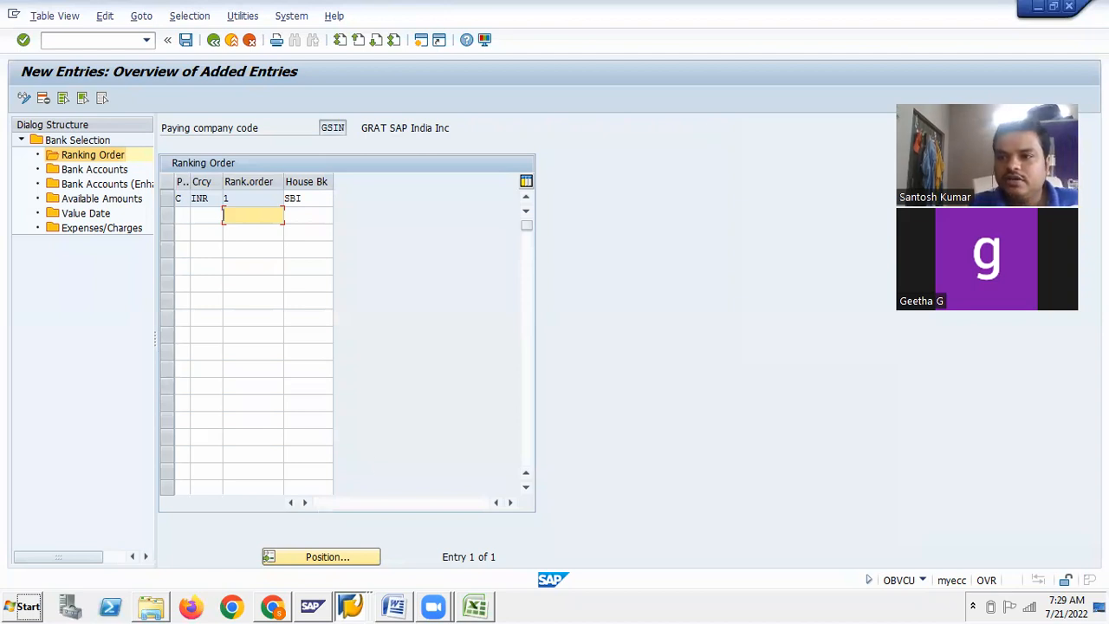
Bring the Word Accounts Payable notes at Step 8 to the front
{"action": "left_click", "coordinate": [1013, 92]}
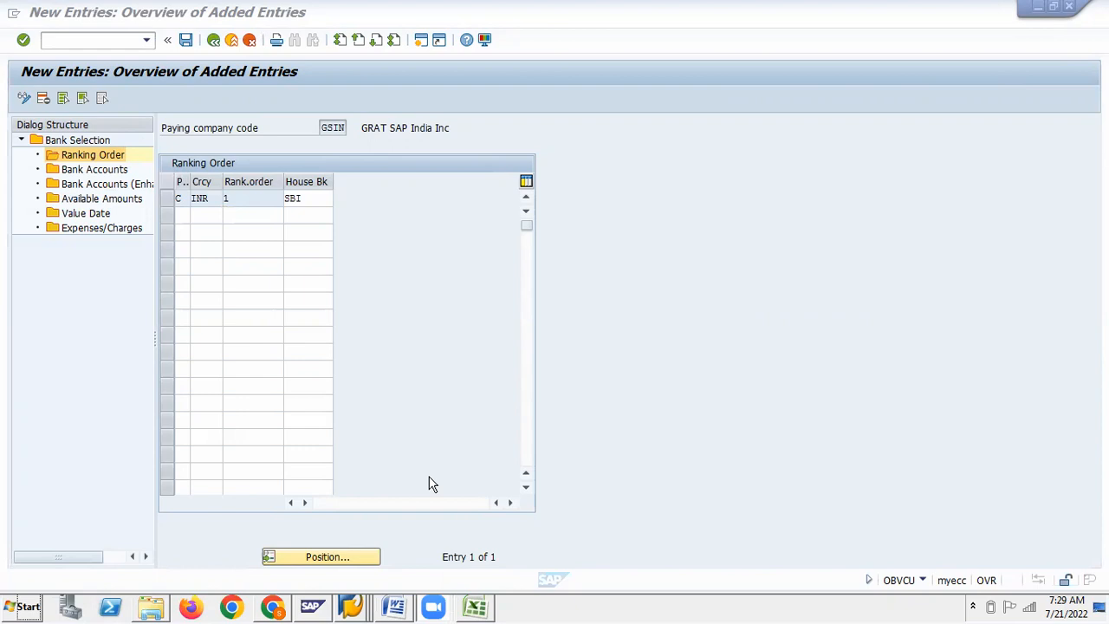
{"action": "left_click", "coordinate": [395, 606]}
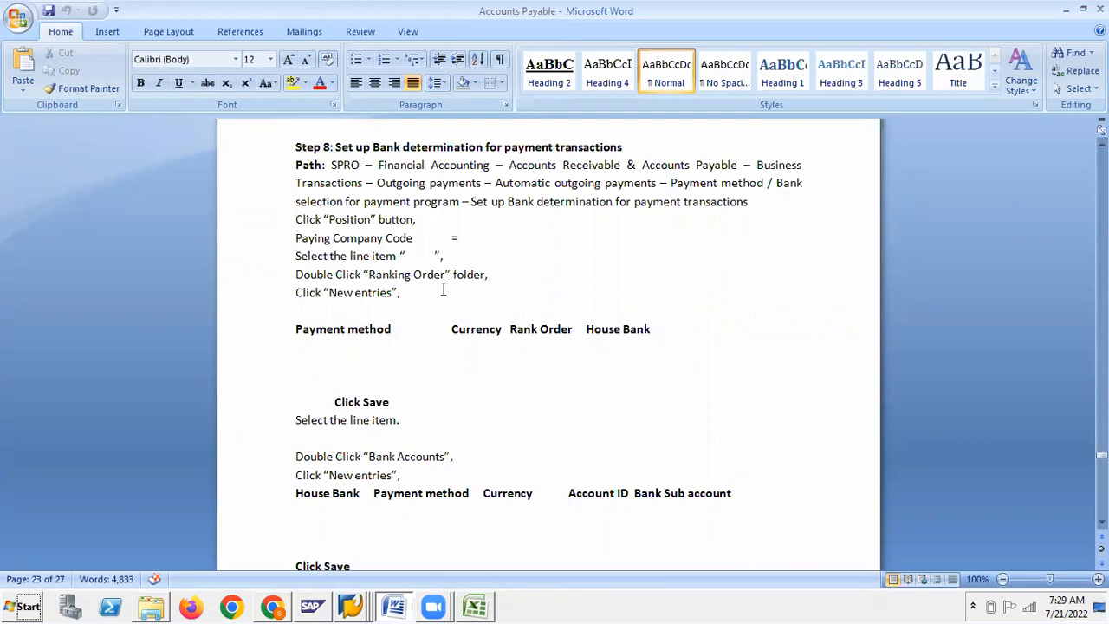
Scroll the Word notes to the Bank Accounts instructions, then return to the SAP entries
{"action": "key", "text": "alt+Tab"}
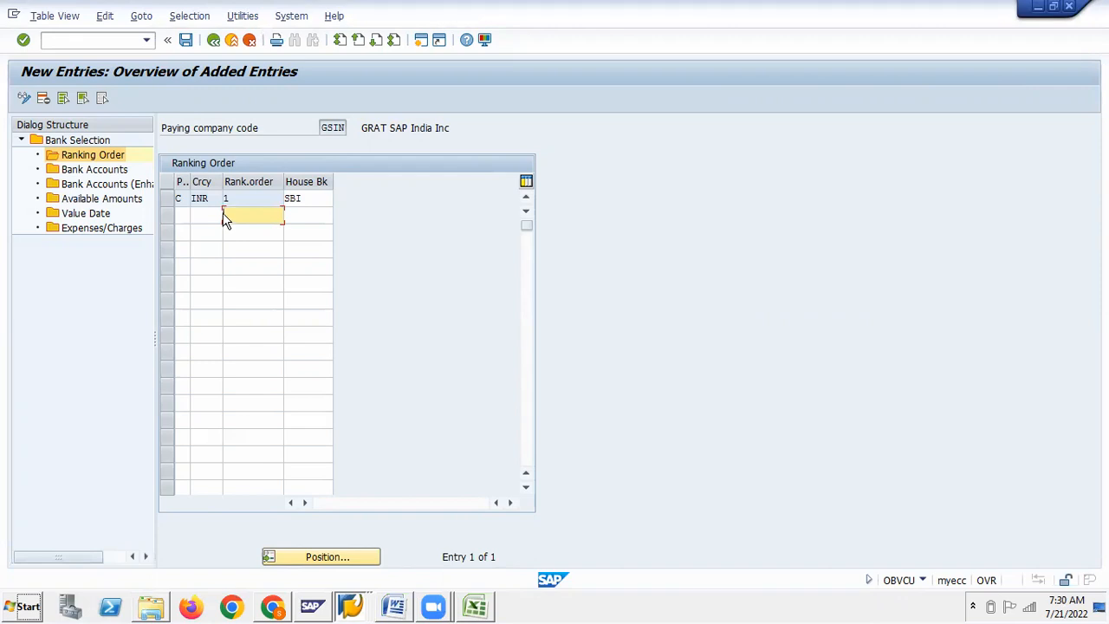
{"action": "key", "text": "alt+Tab"}
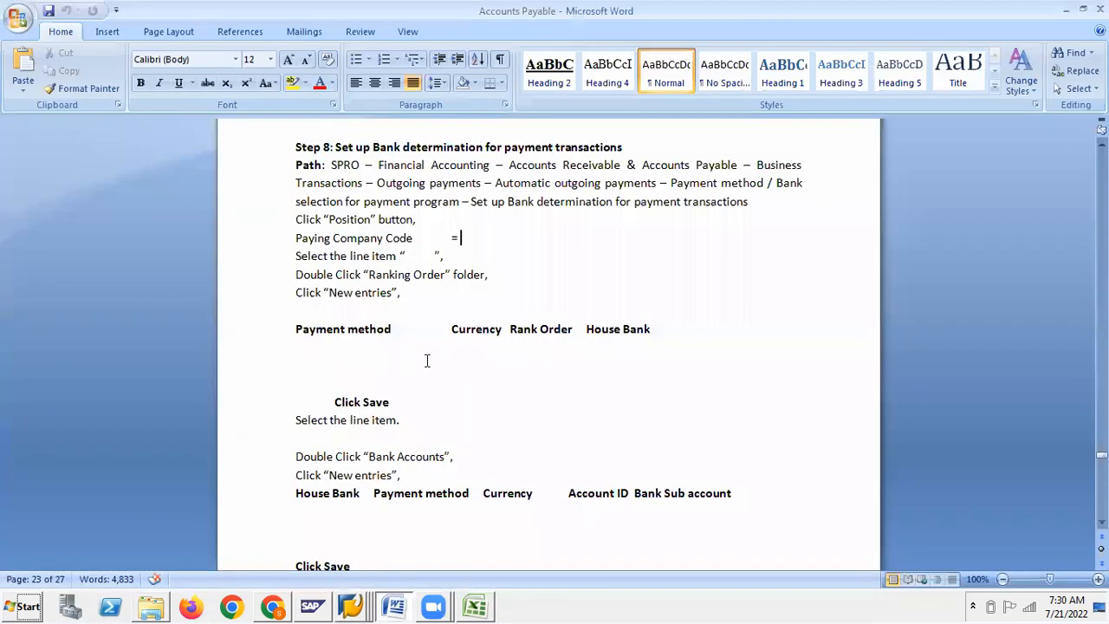
{"action": "left_click", "coordinate": [373, 368]}
{"action": "scroll", "coordinate": [373, 370], "scroll_direction": "down", "scroll_amount": 3}
{"action": "scroll", "coordinate": [373, 370], "scroll_direction": "down", "scroll_amount": 3}
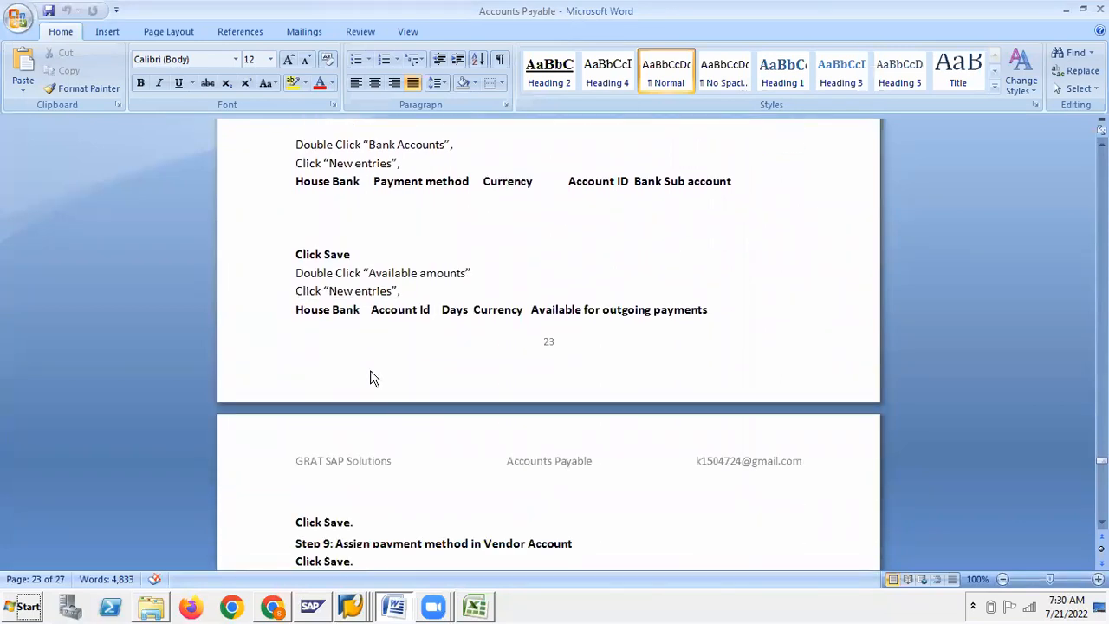
{"action": "key", "text": "alt+Tab"}
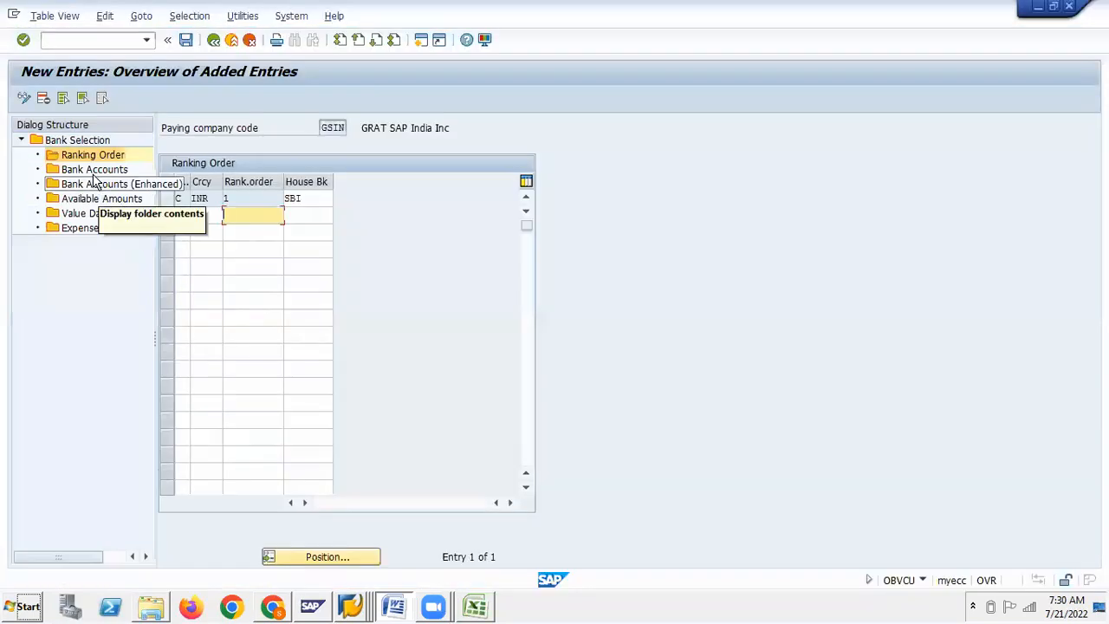
Open GSIN's Bank Accounts view and start a new entry after checking the Word notes
{"action": "double_click", "coordinate": [95, 174]}
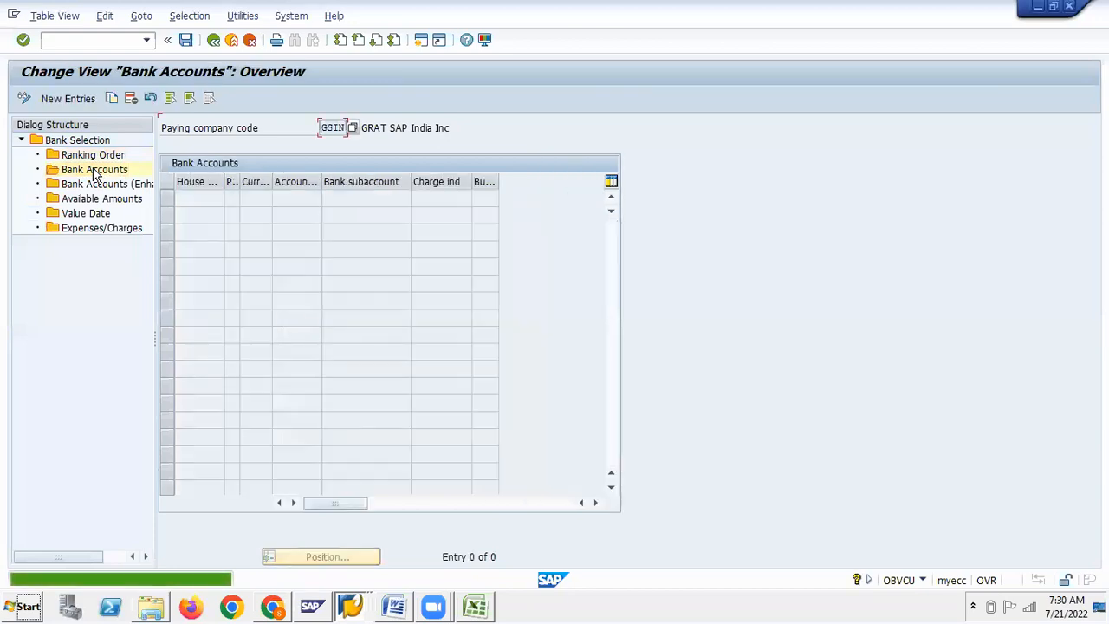
{"action": "left_click", "coordinate": [84, 101]}
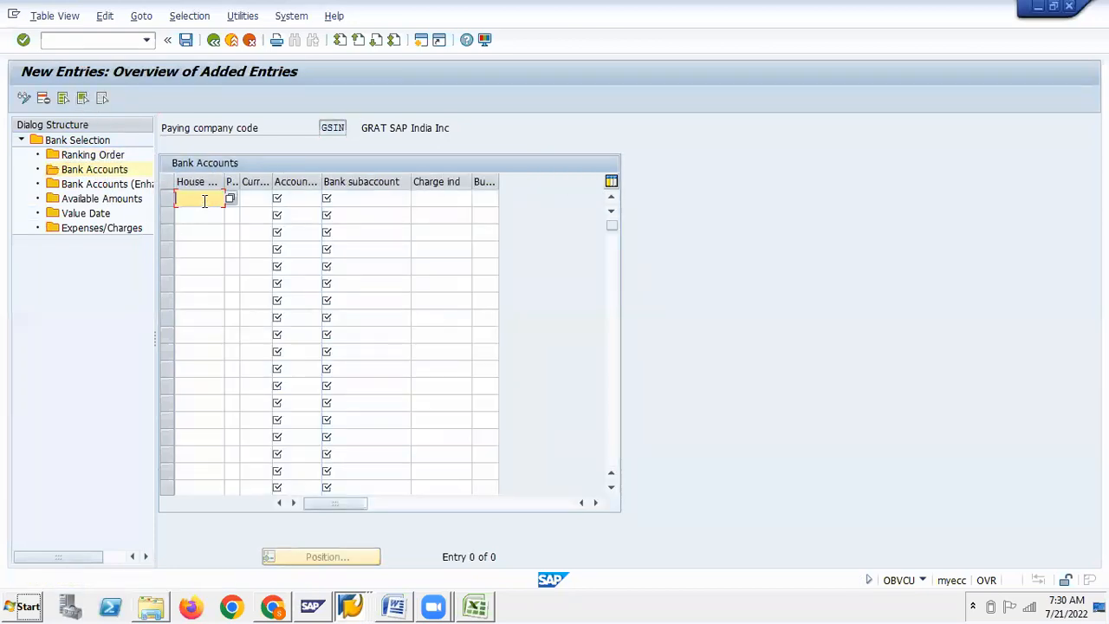
{"action": "key", "text": "alt+Tab"}
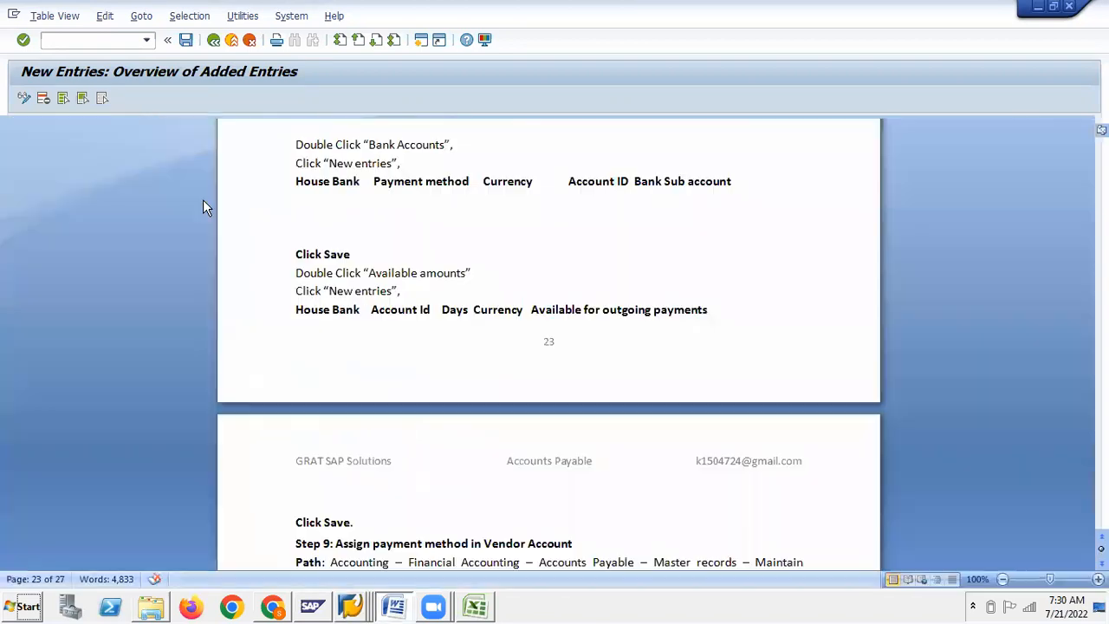
{"action": "key", "text": "alt+Tab"}
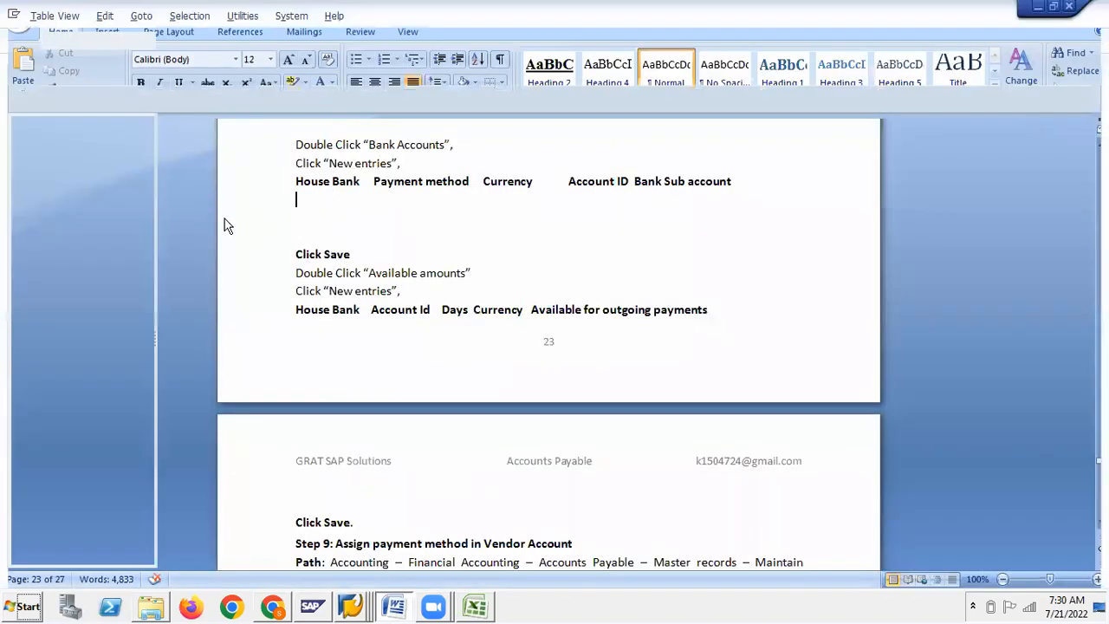
Fill in house bank SBI, payment method C and account ID SBI1 from the lookup
{"action": "type", "text": "SB"}
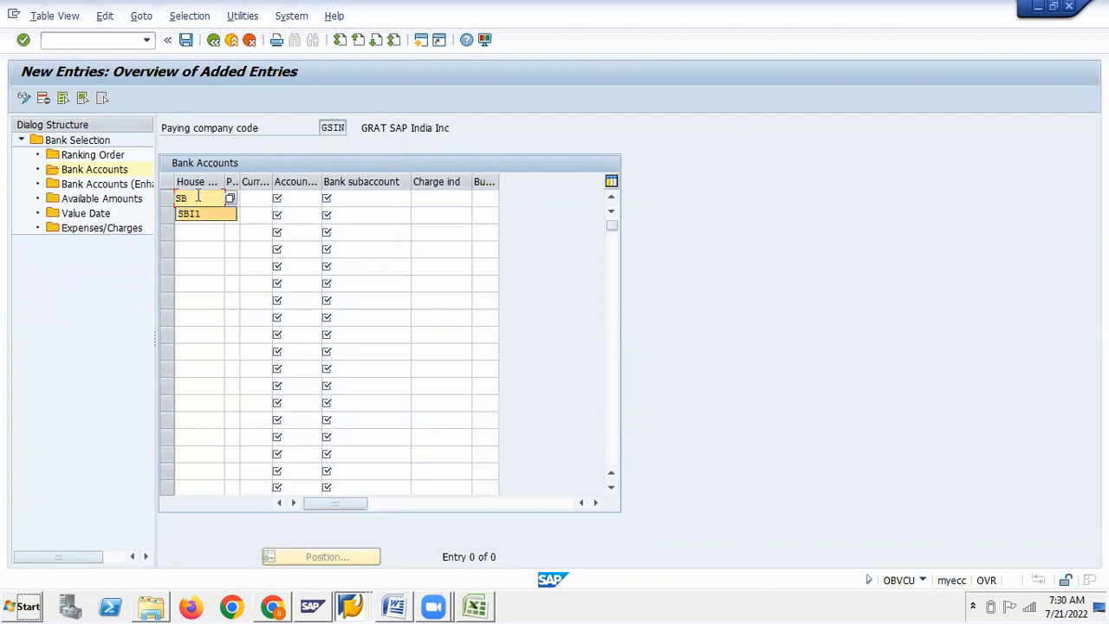
{"action": "type", "text": "I"}
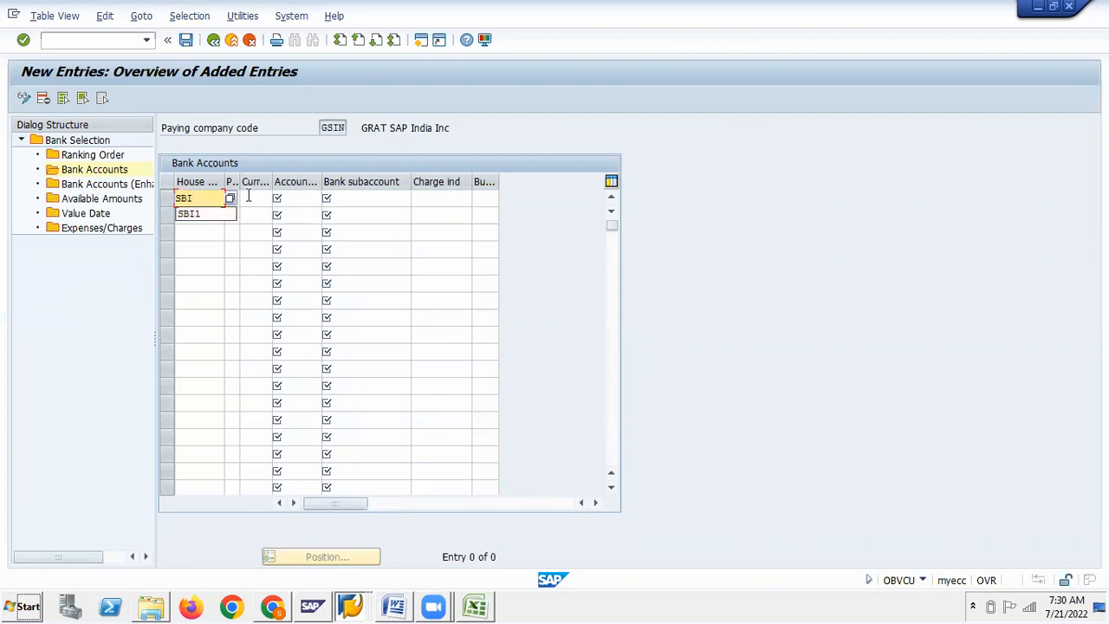
{"action": "key", "text": "Tab"}
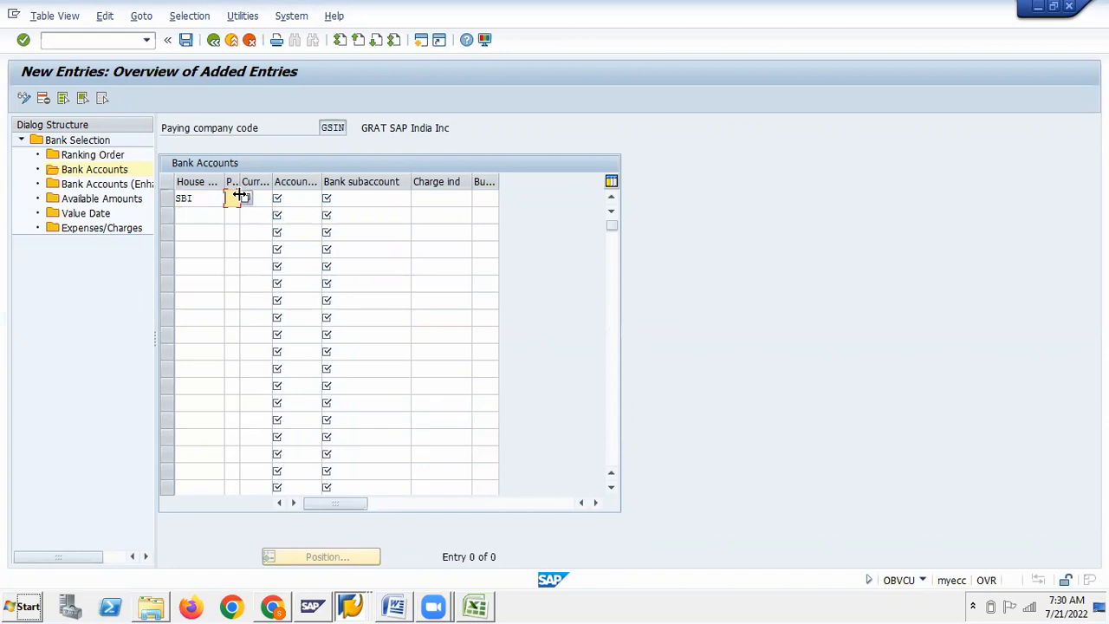
{"action": "type", "text": "C"}
{"action": "left_click", "coordinate": [266, 199]}
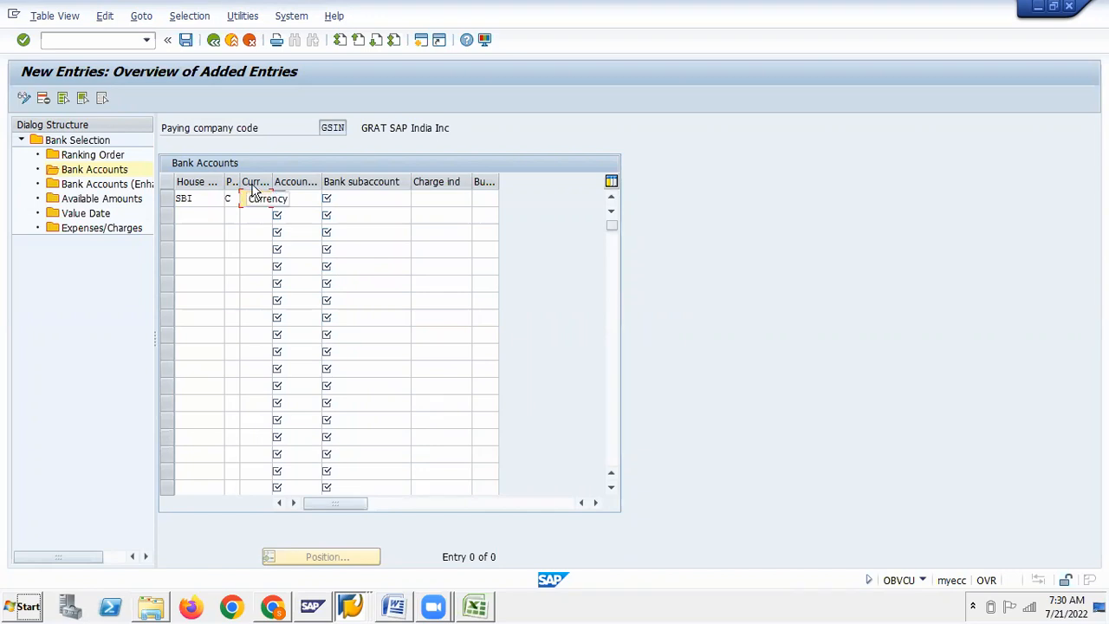
{"action": "key", "text": "Tab"}
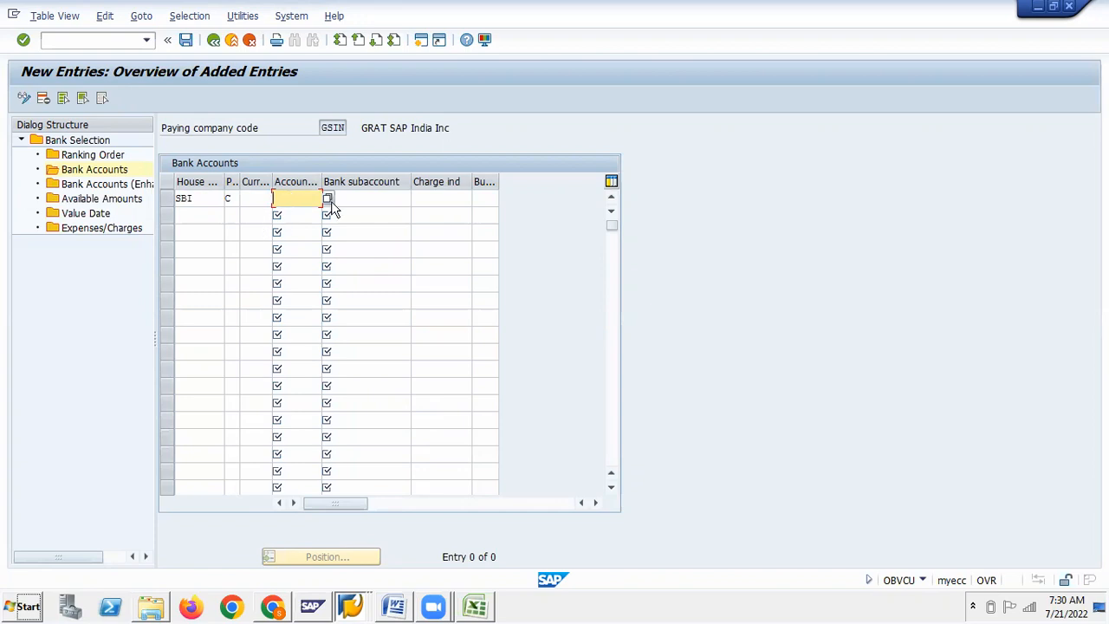
{"action": "left_click", "coordinate": [329, 199]}
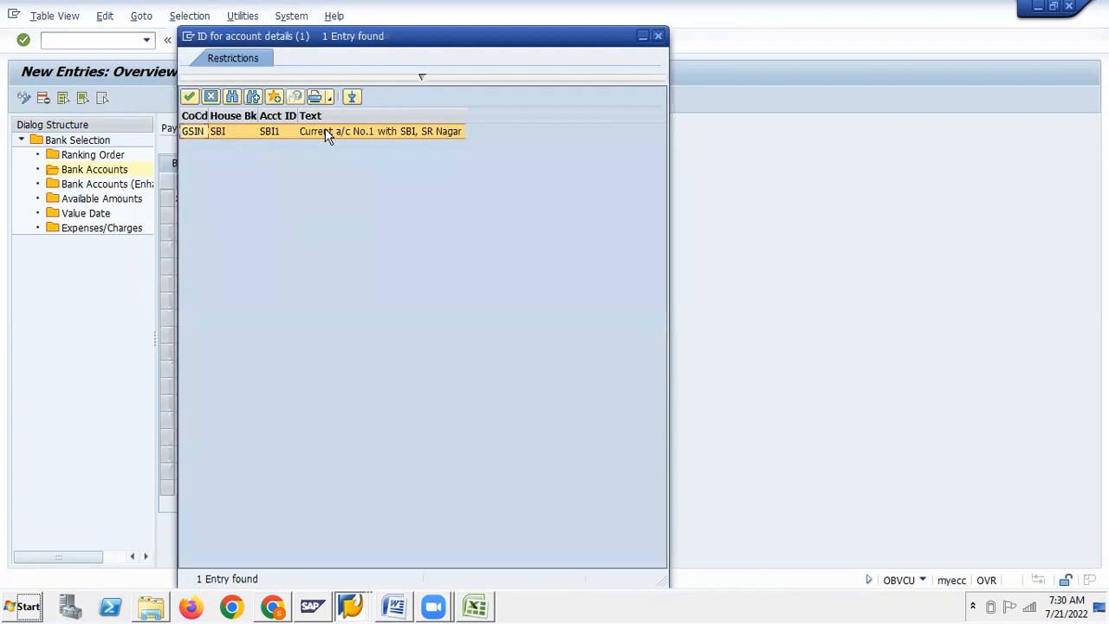
{"action": "double_click", "coordinate": [280, 133]}
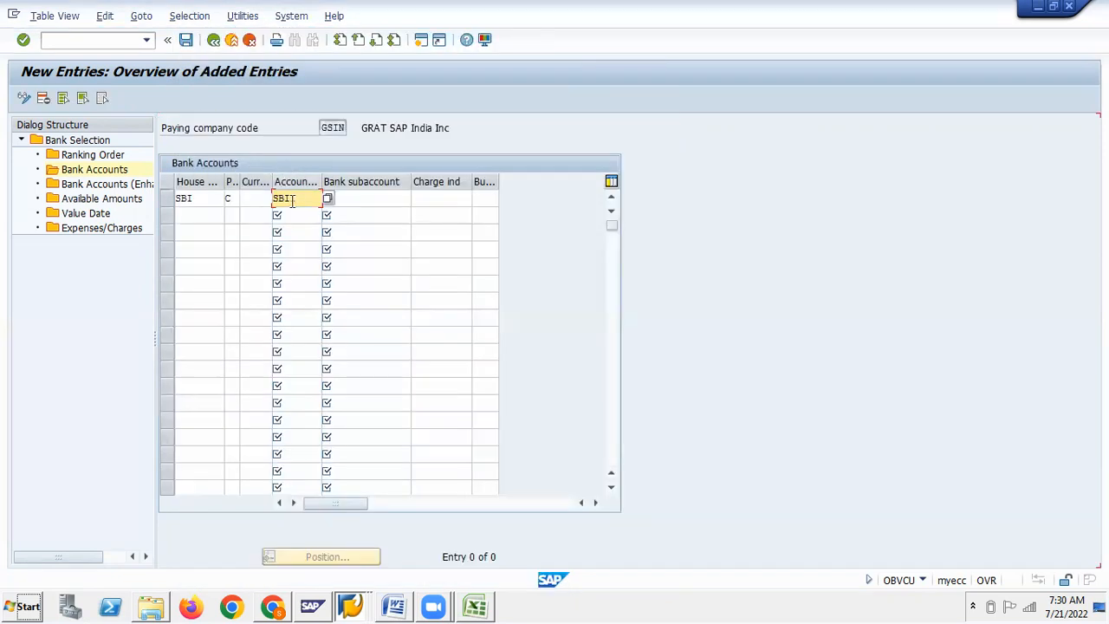
Copy G/L account 200300 into the bank subaccount field and confirm the entry
{"action": "left_click", "coordinate": [368, 194]}
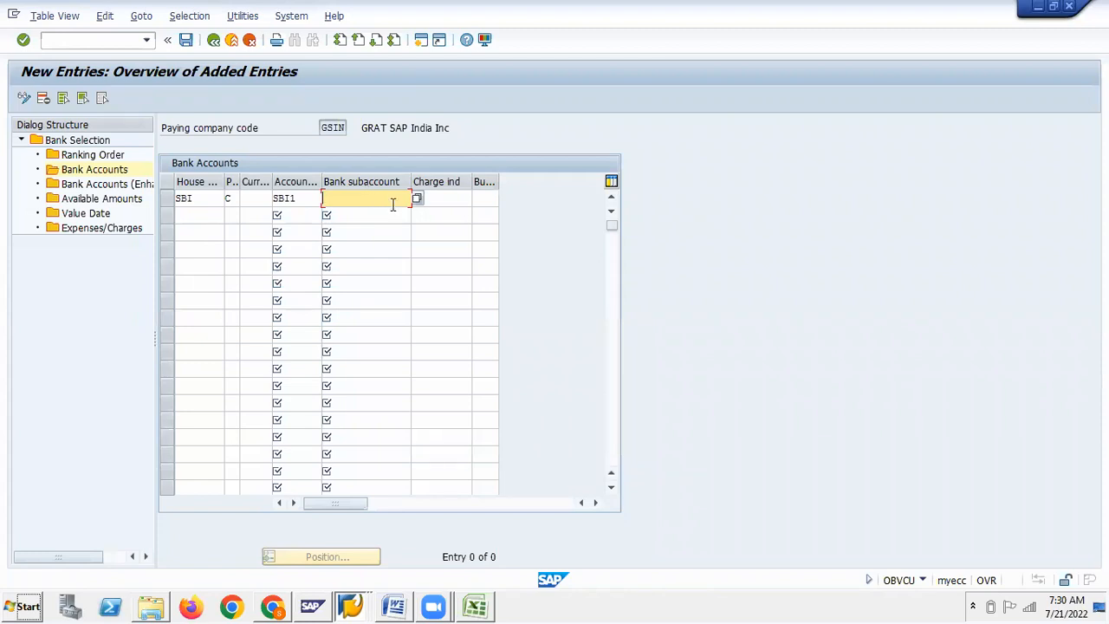
{"action": "key", "text": "alt+Tab"}
{"action": "left_click_drag", "start_coordinate": [505, 129], "coordinate": [548, 127]}
{"action": "key", "text": "ctrl+c"}
{"action": "key", "text": "alt+Tab"}
{"action": "key", "text": "ctrl+v"}
{"action": "key", "text": "Return"}
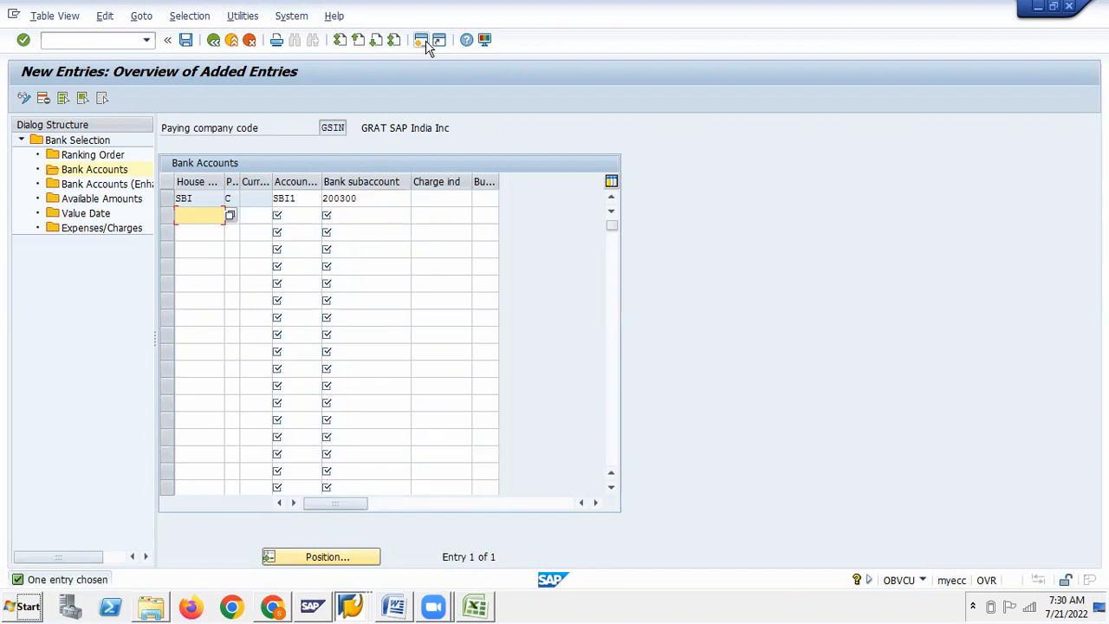
{"action": "left_click", "coordinate": [362, 197]}
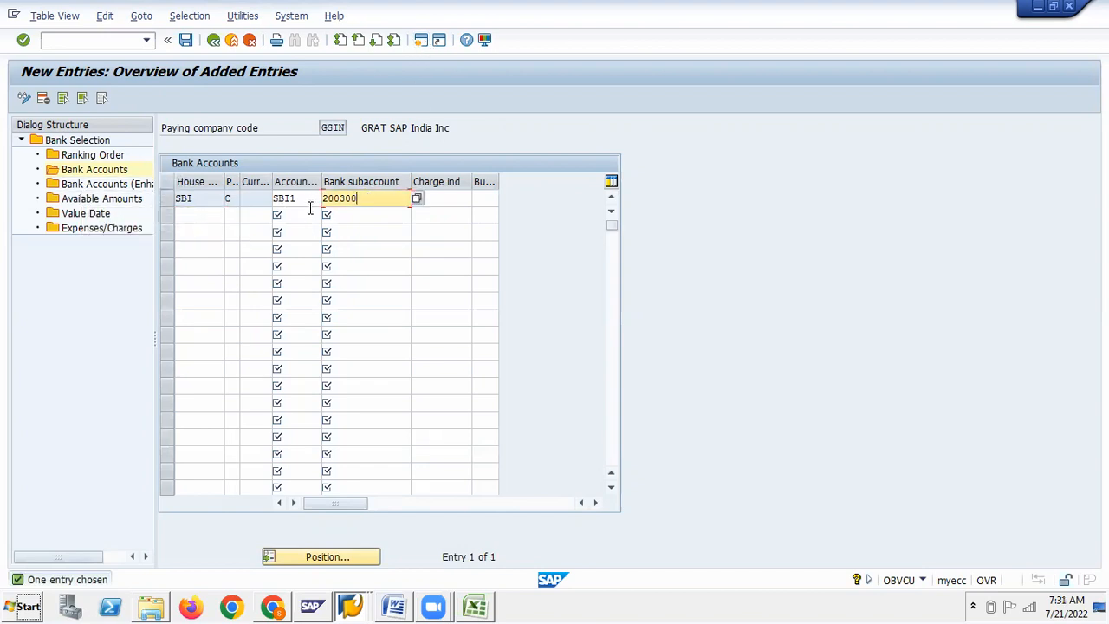
Open Bank Accounts (Enhanced), then the empty Available Amounts view for GSIN
{"action": "double_click", "coordinate": [57, 186]}
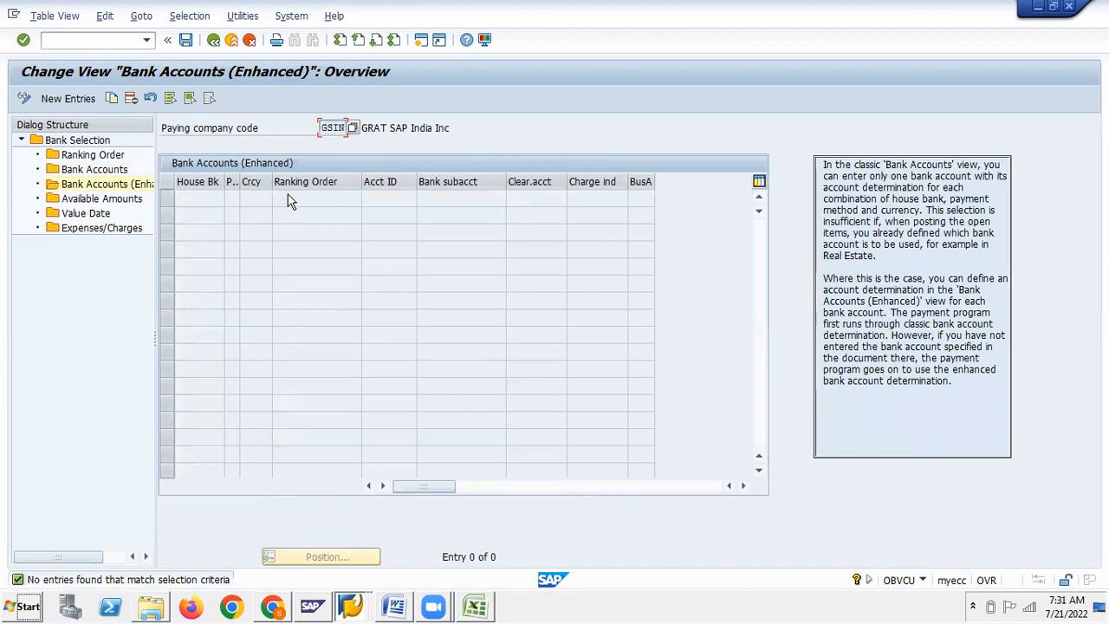
{"action": "double_click", "coordinate": [54, 200]}
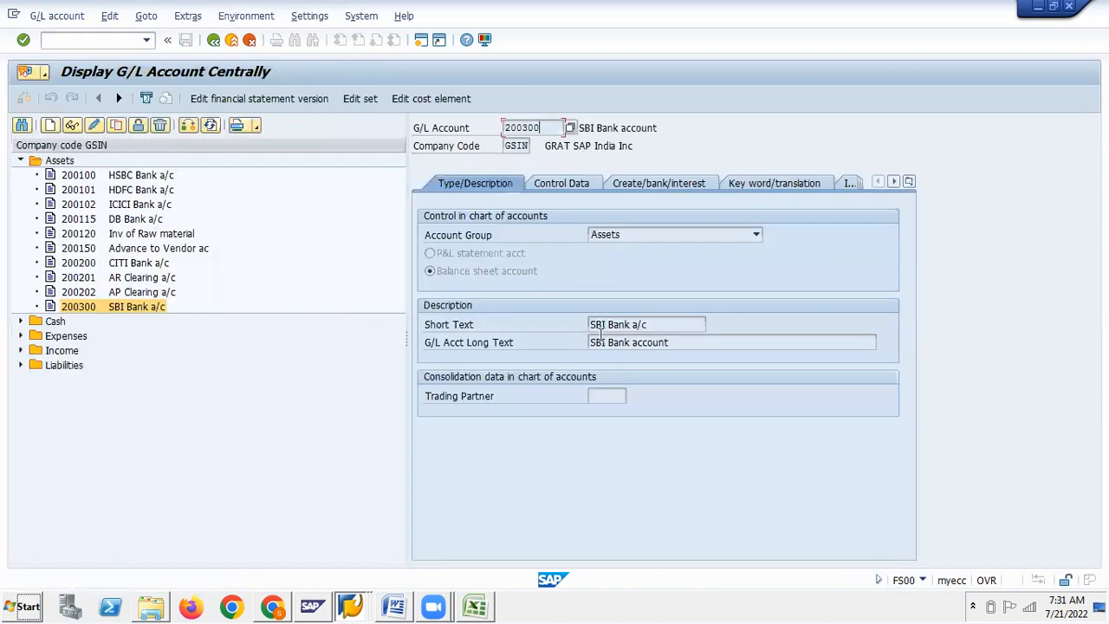
{"action": "key", "text": "alt+Tab"}
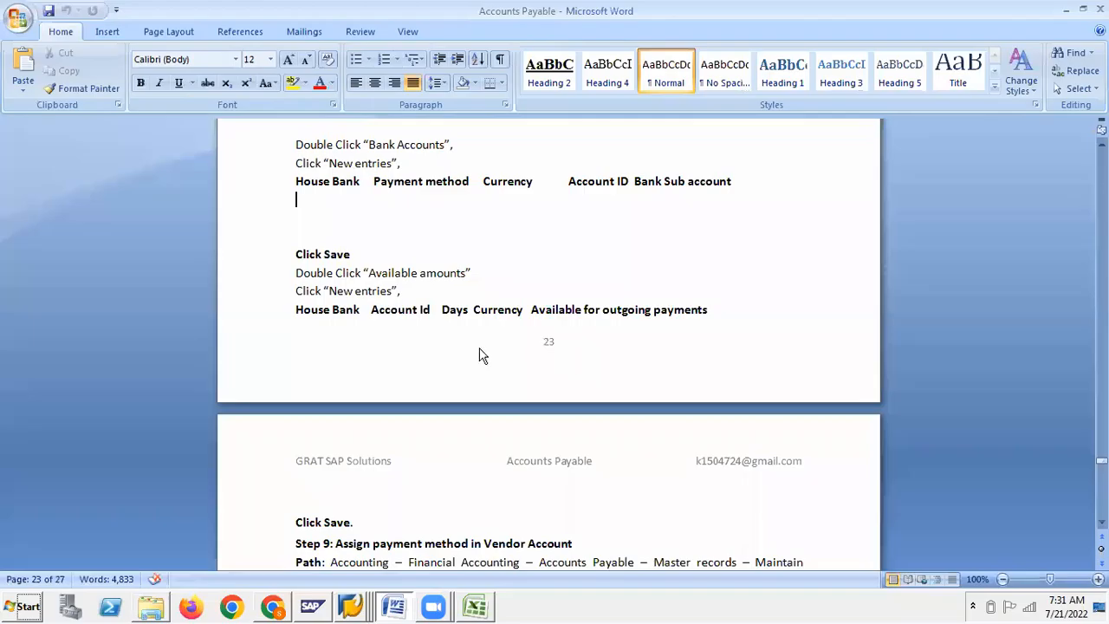
{"action": "scroll", "coordinate": [482, 355], "scroll_direction": "down", "scroll_amount": 4}
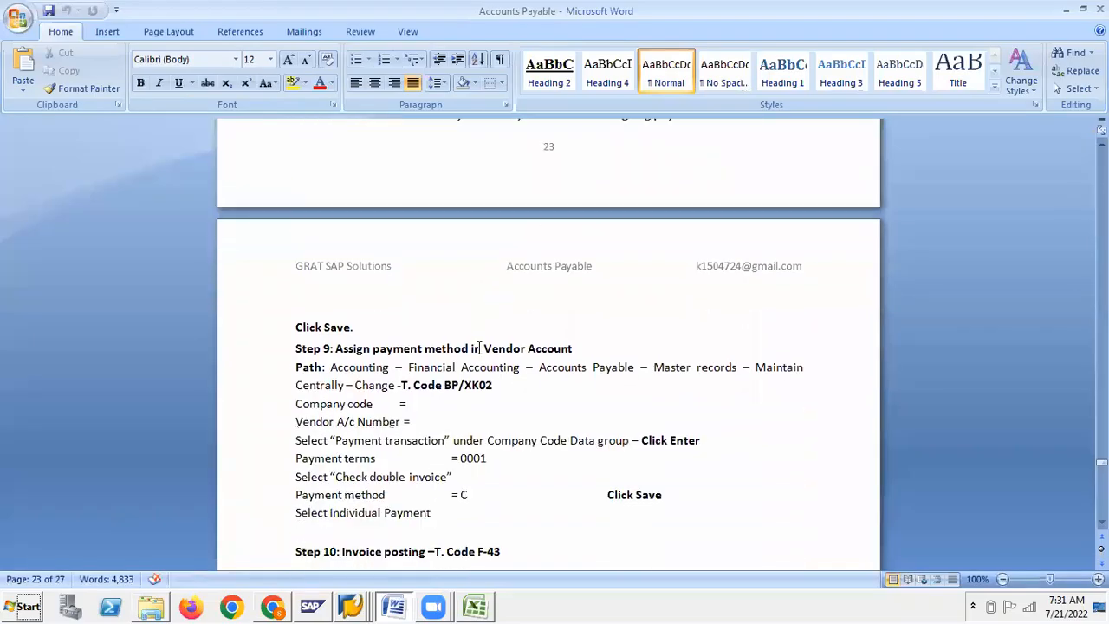
{"action": "scroll", "coordinate": [478, 348], "scroll_direction": "up", "scroll_amount": 3}
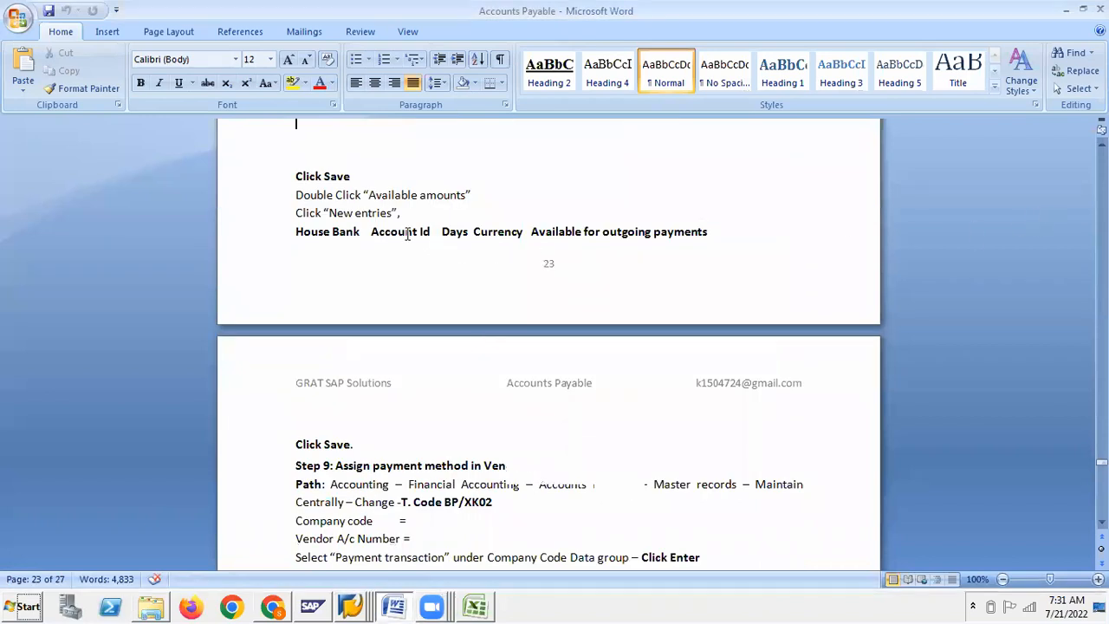
{"action": "key", "text": "alt+Tab"}
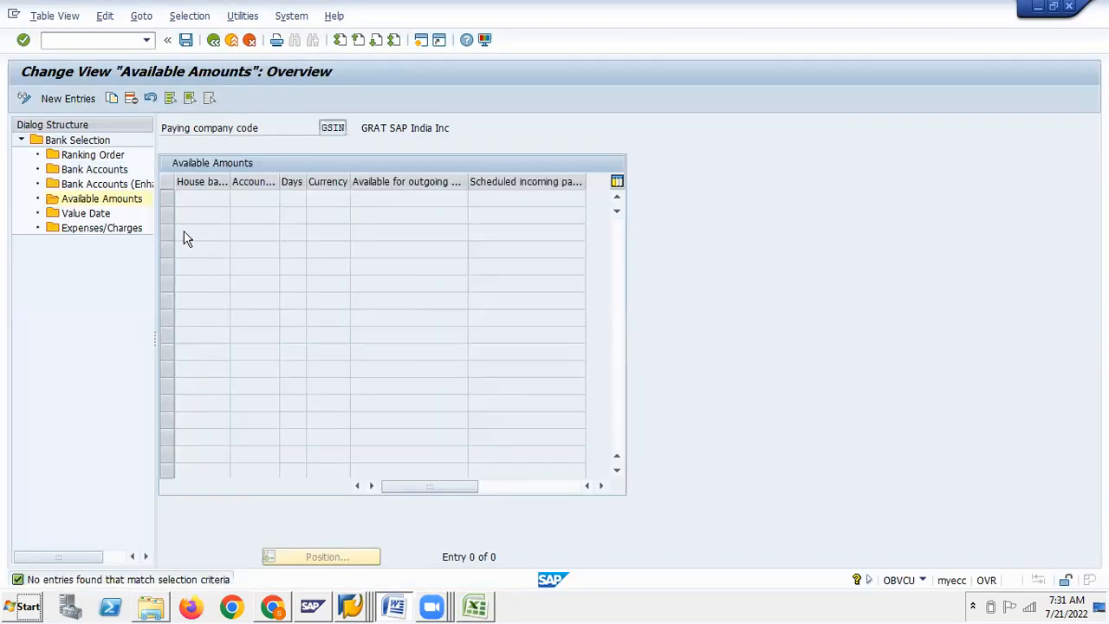
Start a new Available Amounts row for house bank SBI and pick account SBI1 from the search
{"action": "left_click", "coordinate": [50, 99]}
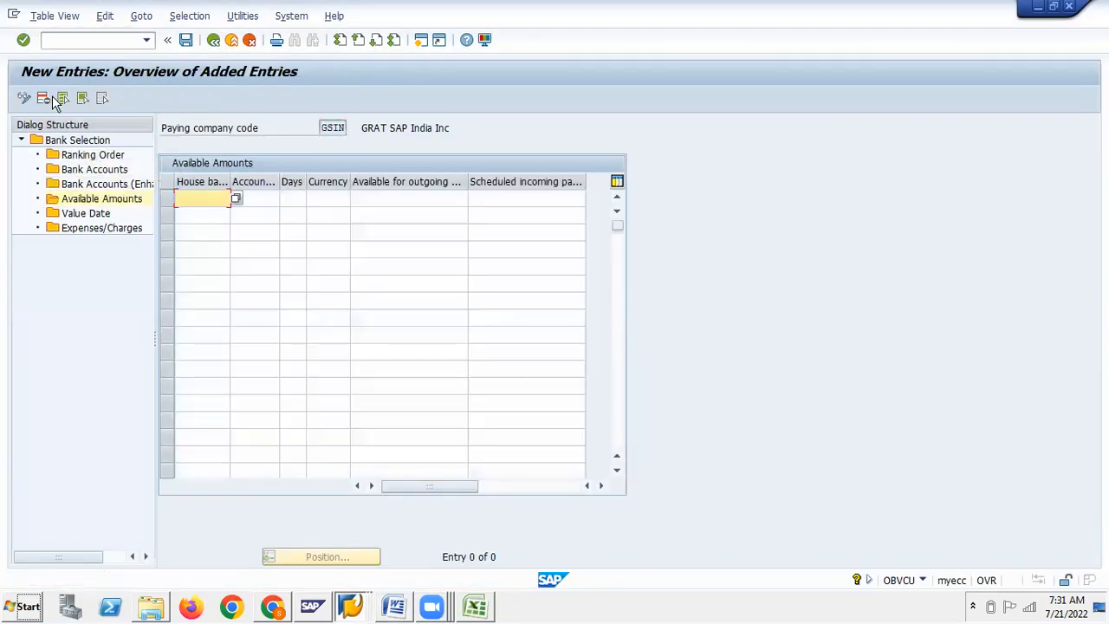
{"action": "type", "text": "SBI"}
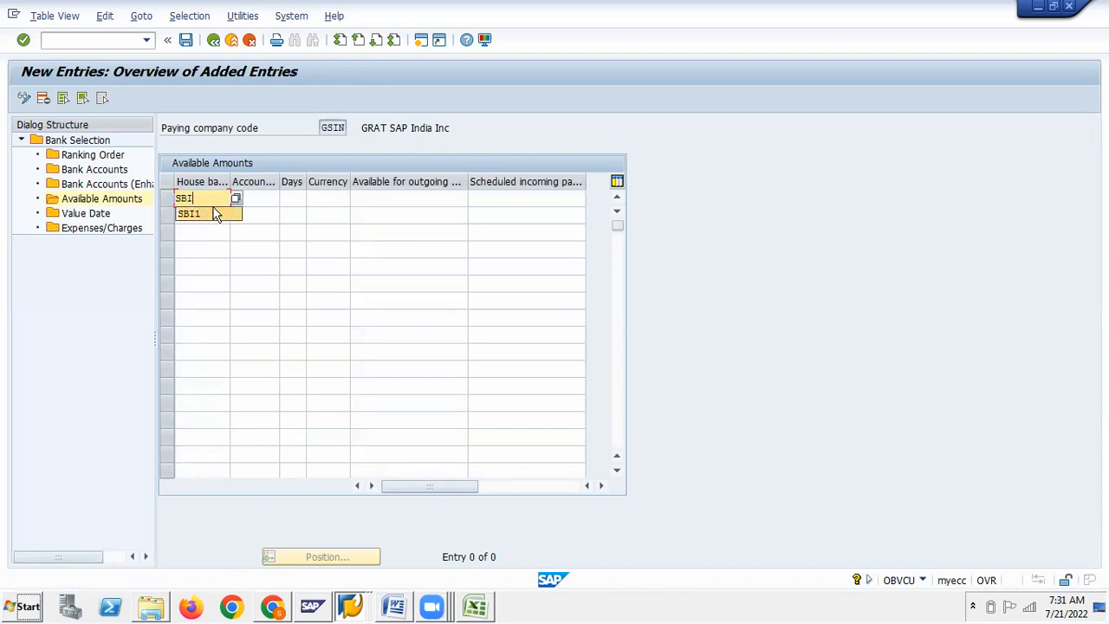
{"action": "type", "text": "1"}
{"action": "key", "text": "Tab"}
{"action": "left_click", "coordinate": [287, 198]}
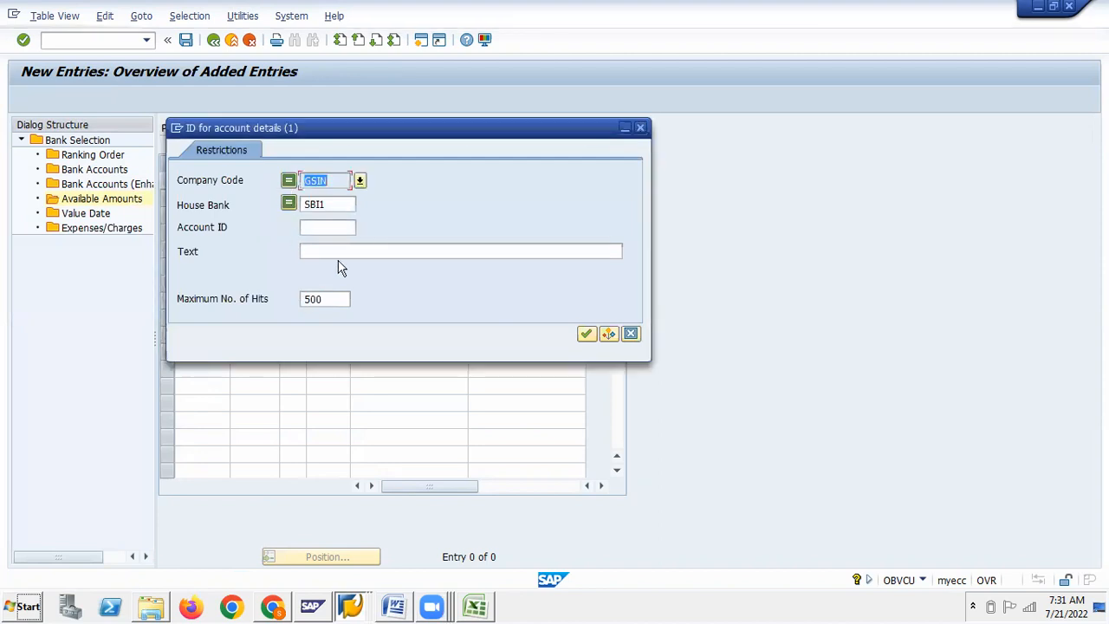
{"action": "left_click", "coordinate": [586, 334]}
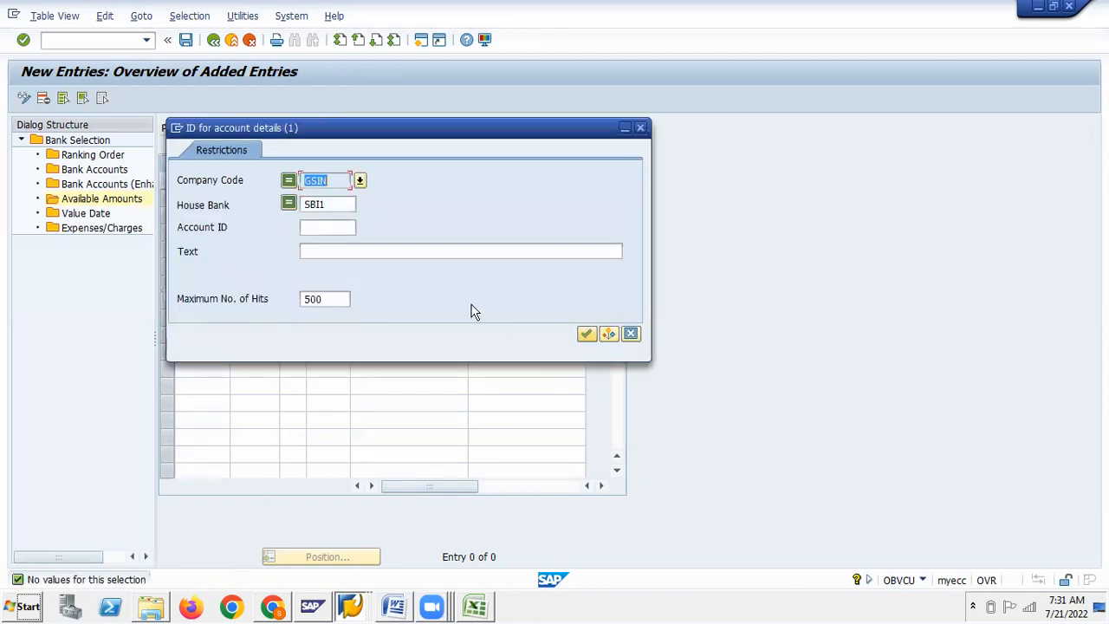
{"action": "left_click", "coordinate": [341, 204]}
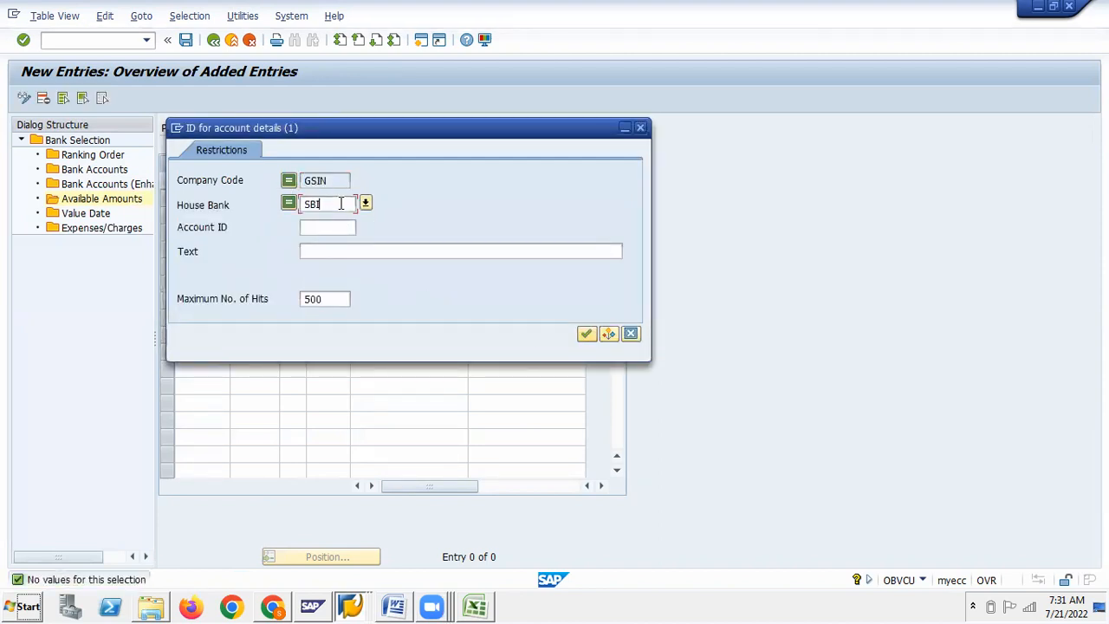
{"action": "key", "text": "Return"}
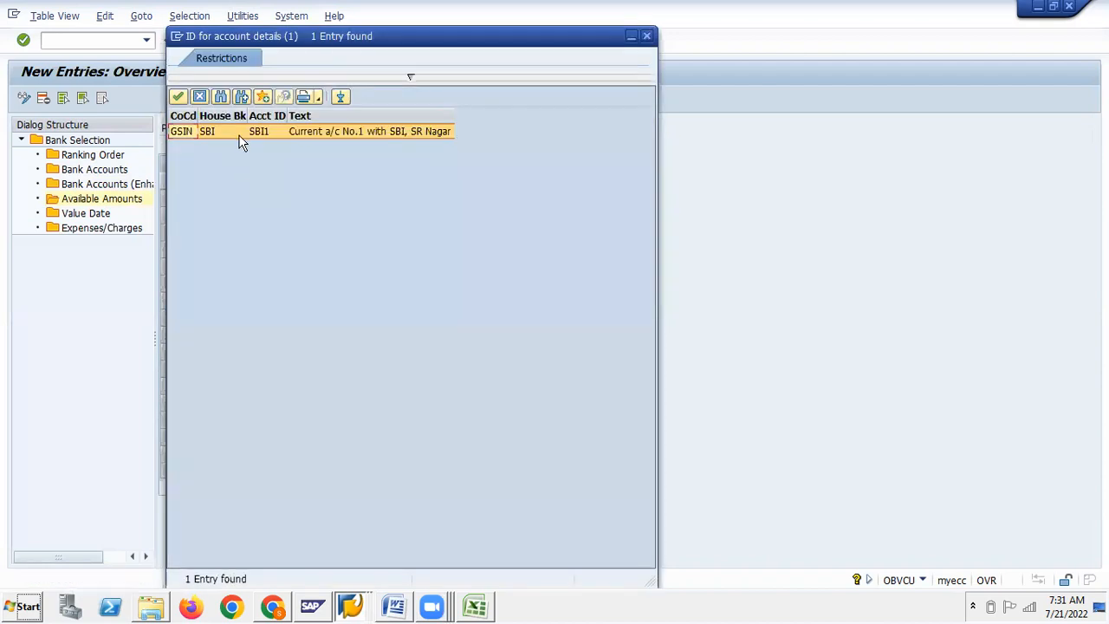
{"action": "double_click", "coordinate": [239, 137]}
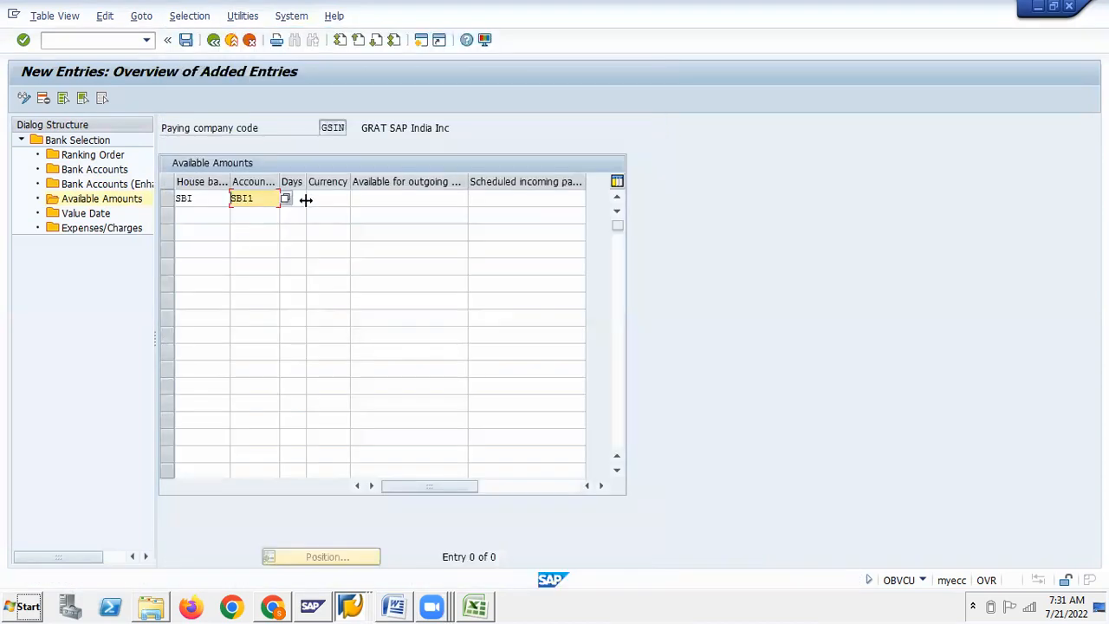
Enter 999 days, currency INR and 99999999 available for outgoing payments
{"action": "left_click", "coordinate": [297, 200]}
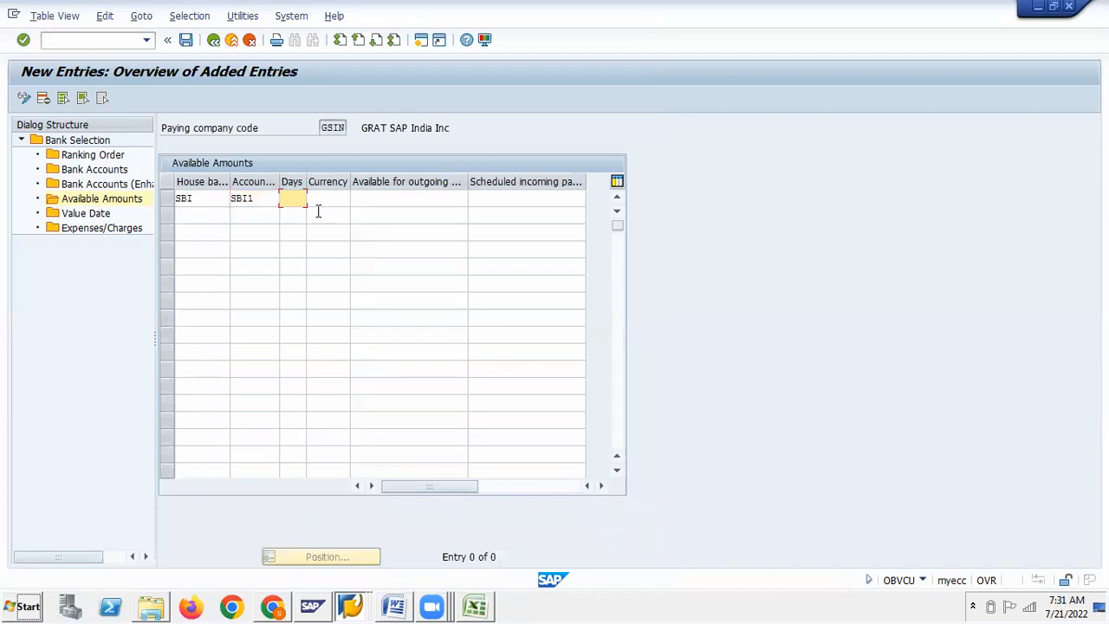
{"action": "type", "text": "999"}
{"action": "key", "text": "Tab"}
{"action": "type", "text": "IN"}
{"action": "left_click", "coordinate": [332, 214]}
{"action": "left_click", "coordinate": [396, 194]}
{"action": "type", "text": "999"}
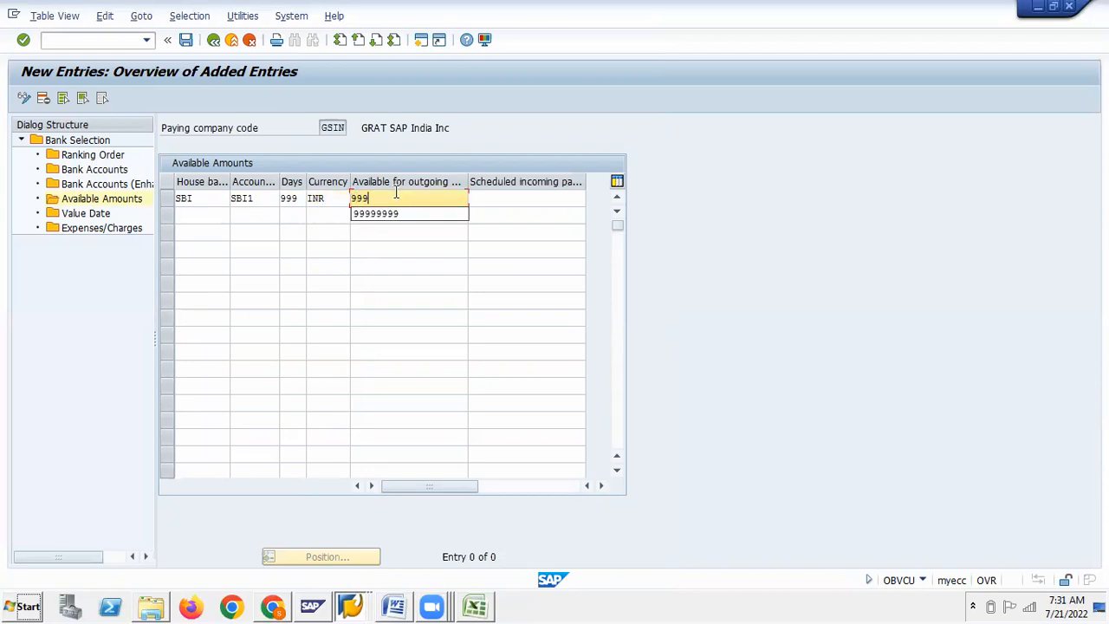
{"action": "key", "text": "Down"}
{"action": "key", "text": "Return"}
{"action": "key", "text": "Return"}
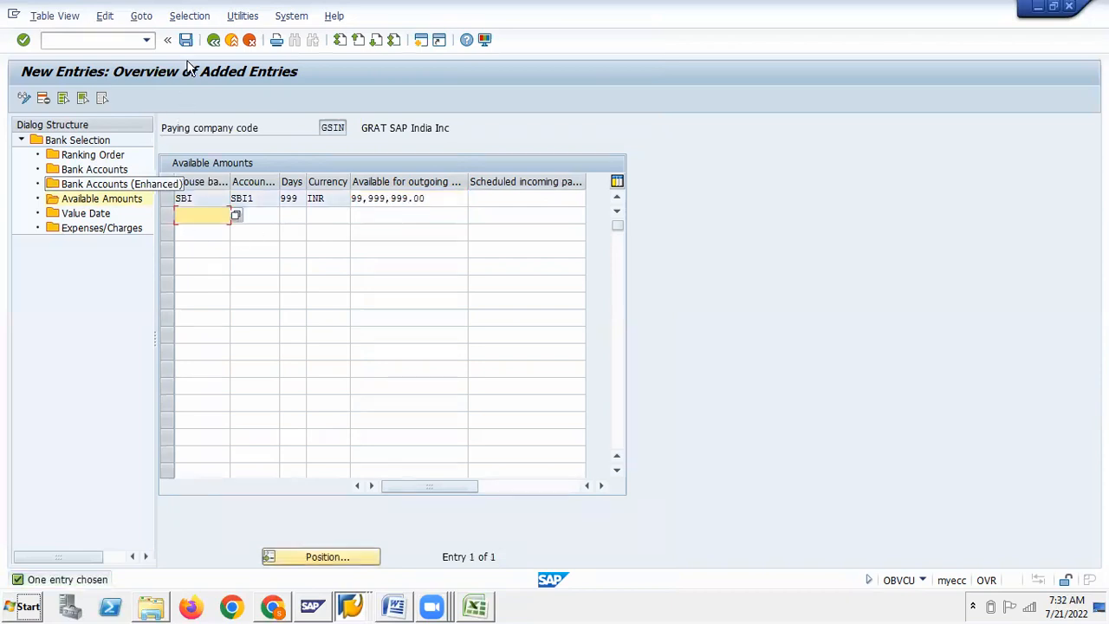
Save the entries under a new customizing request described as 'Bank determination'
{"action": "left_click", "coordinate": [185, 40]}
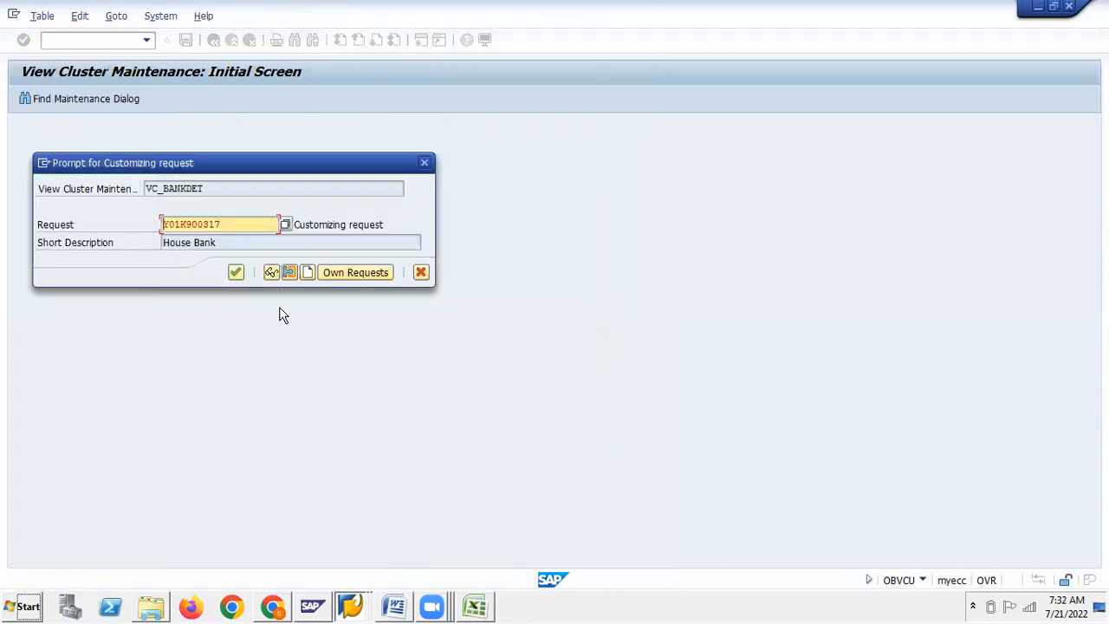
{"action": "left_click", "coordinate": [307, 274]}
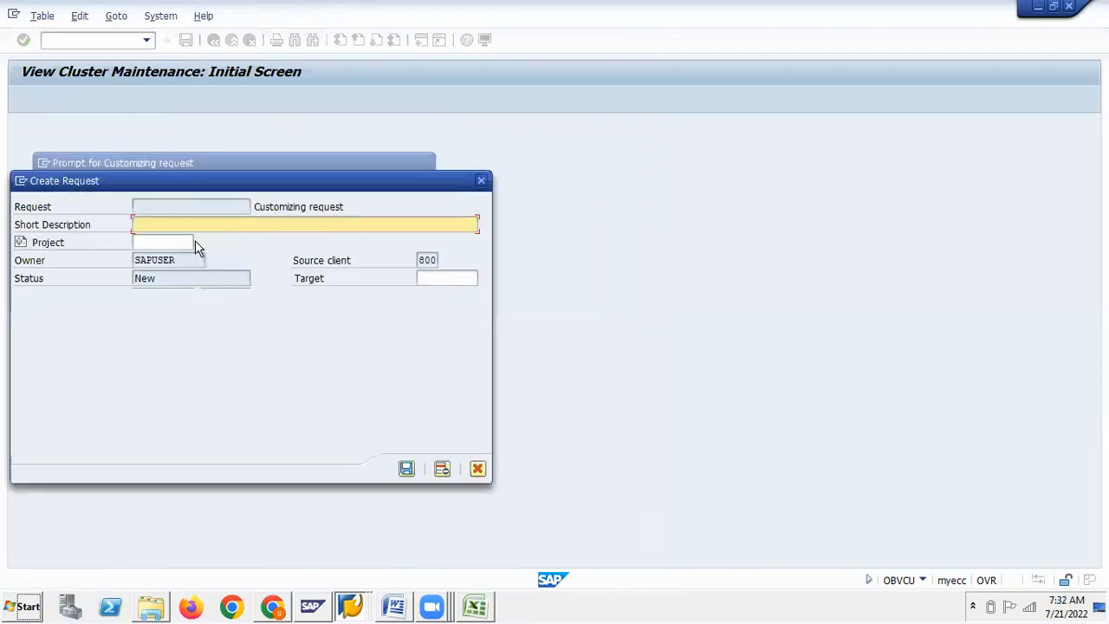
{"action": "type", "text": "Bank determination"}
{"action": "key", "text": "Return"}
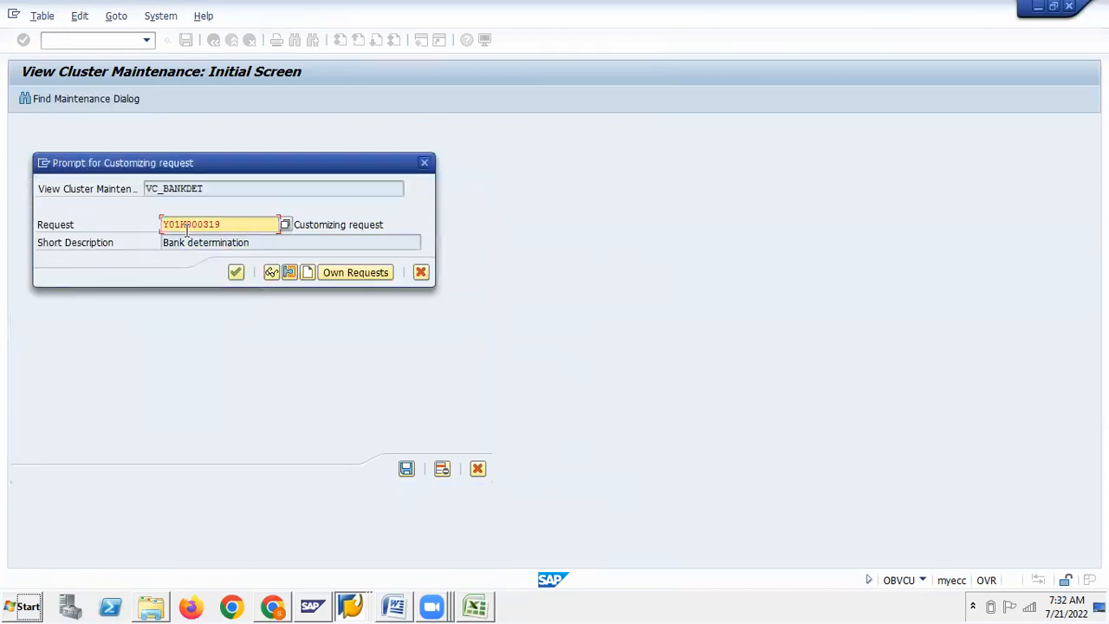
{"action": "left_click", "coordinate": [236, 272]}
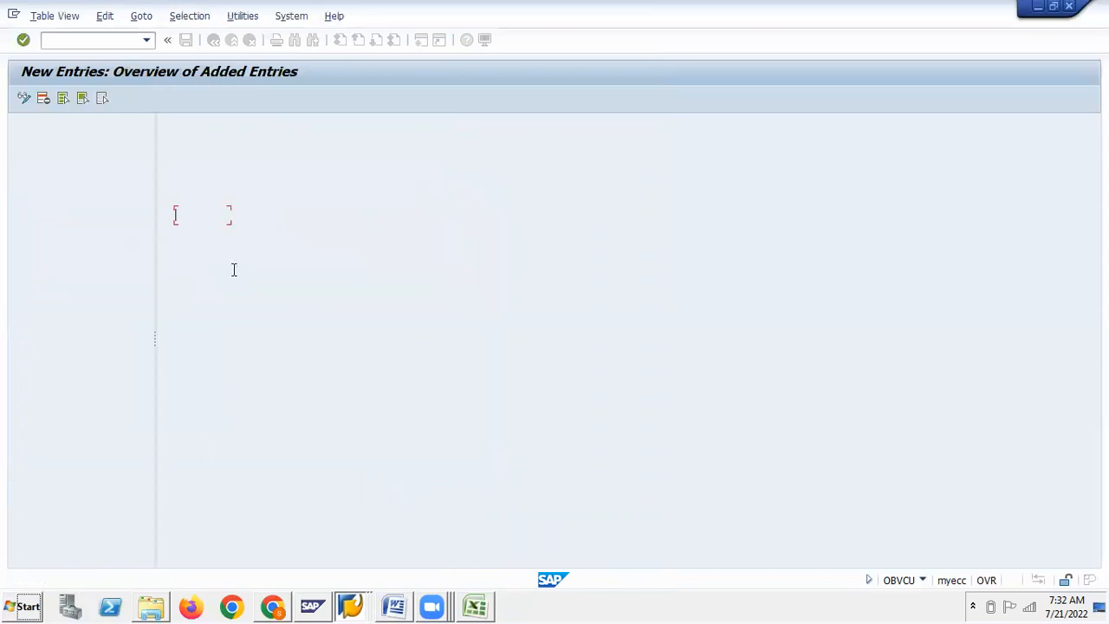
Scroll the Word guide to Step 9 and Step 10, then return to SAP
{"action": "key", "text": "alt+Tab"}
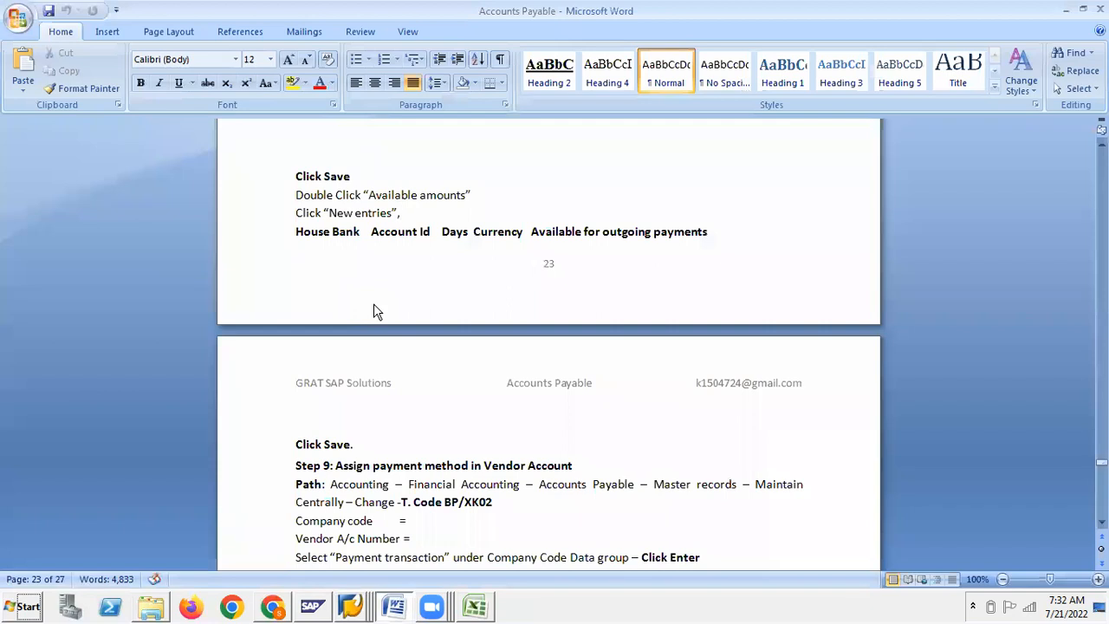
{"action": "scroll", "coordinate": [374, 312], "scroll_direction": "down", "scroll_amount": 5}
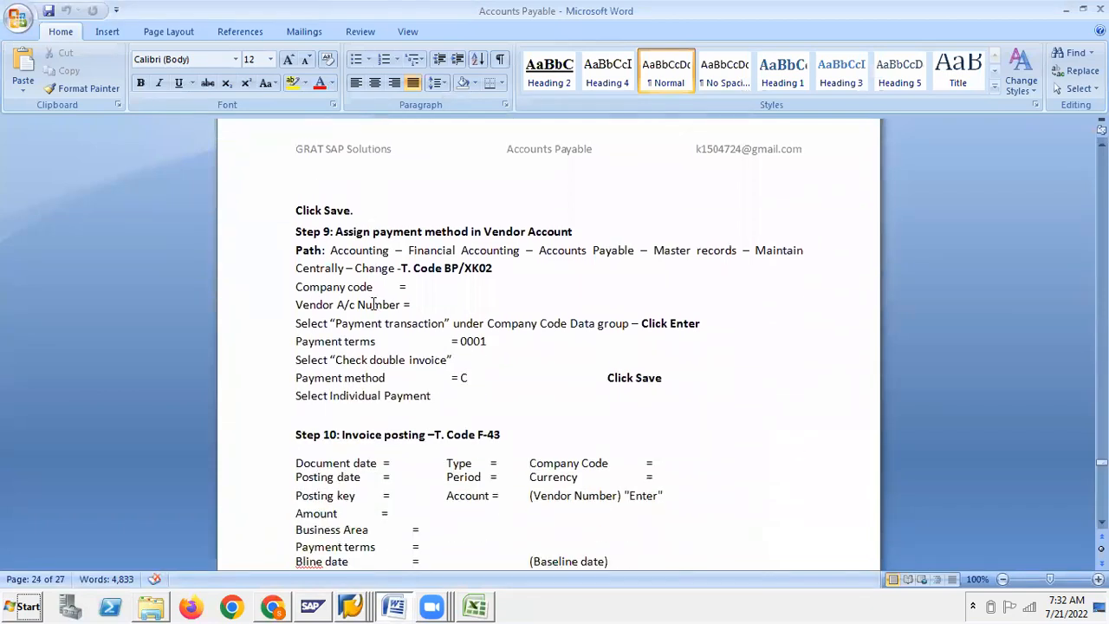
{"action": "scroll", "coordinate": [373, 302], "scroll_direction": "down", "scroll_amount": 1}
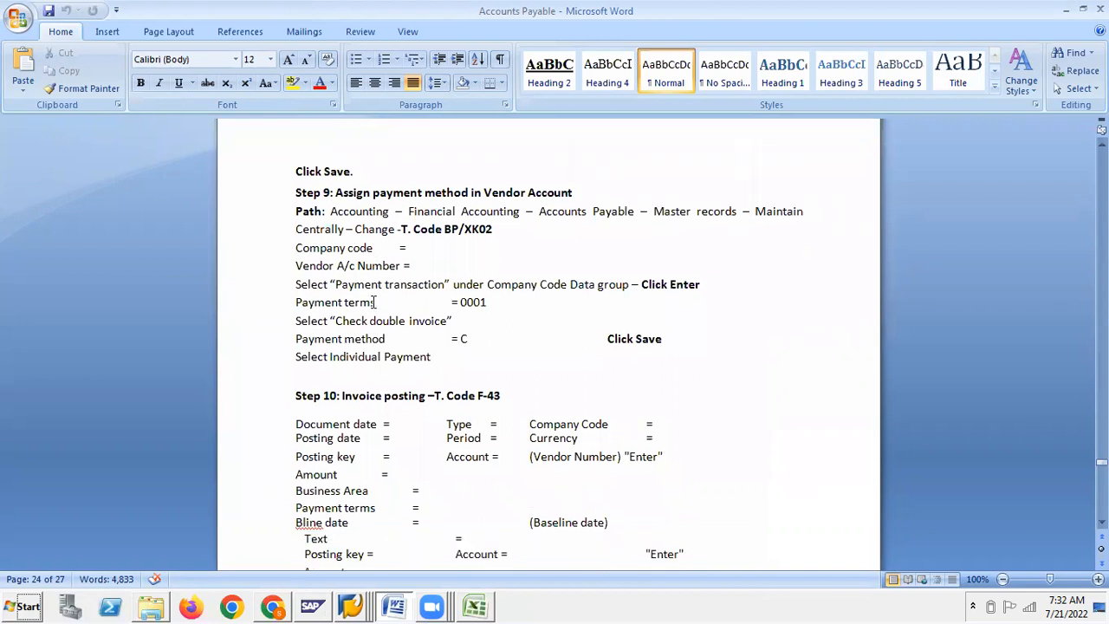
{"action": "key", "text": "alt+Tab"}
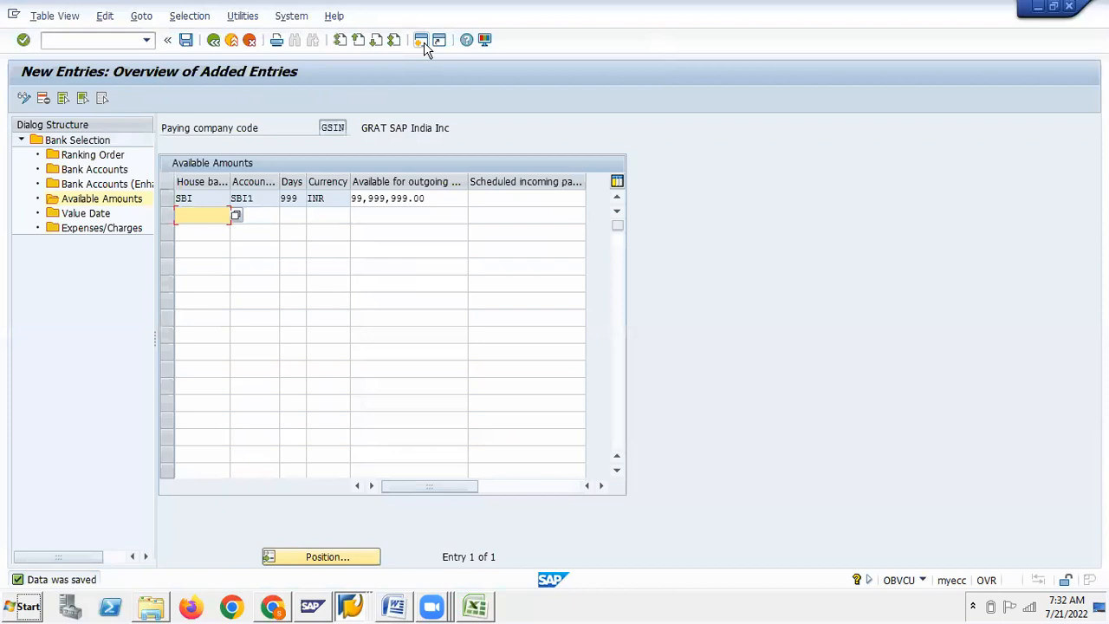
Open a new SAP session showing the Easy Access menu
{"action": "left_click", "coordinate": [423, 43]}
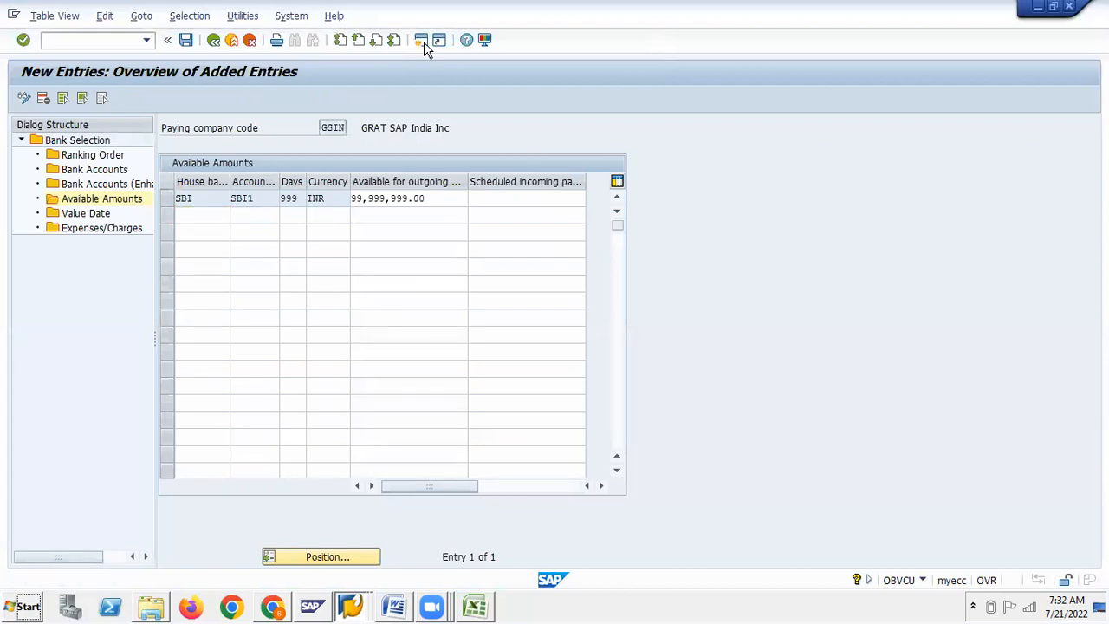
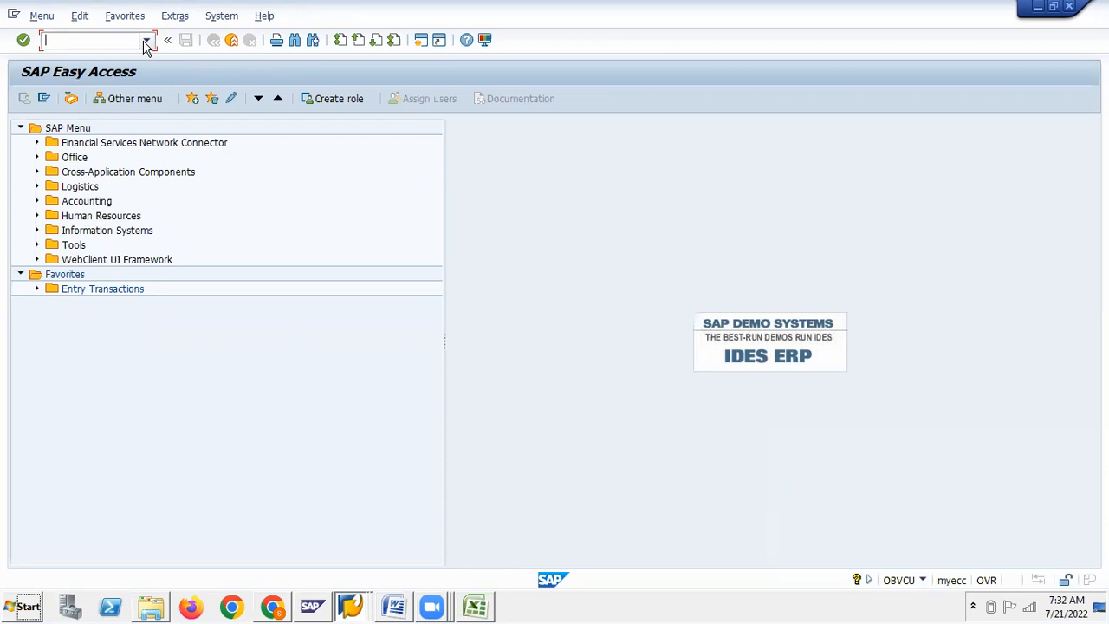
Launch vendor creation with transaction XK01
{"action": "type", "text": "x"}
{"action": "type", "text": "k01"}
{"action": "key", "text": "Return"}
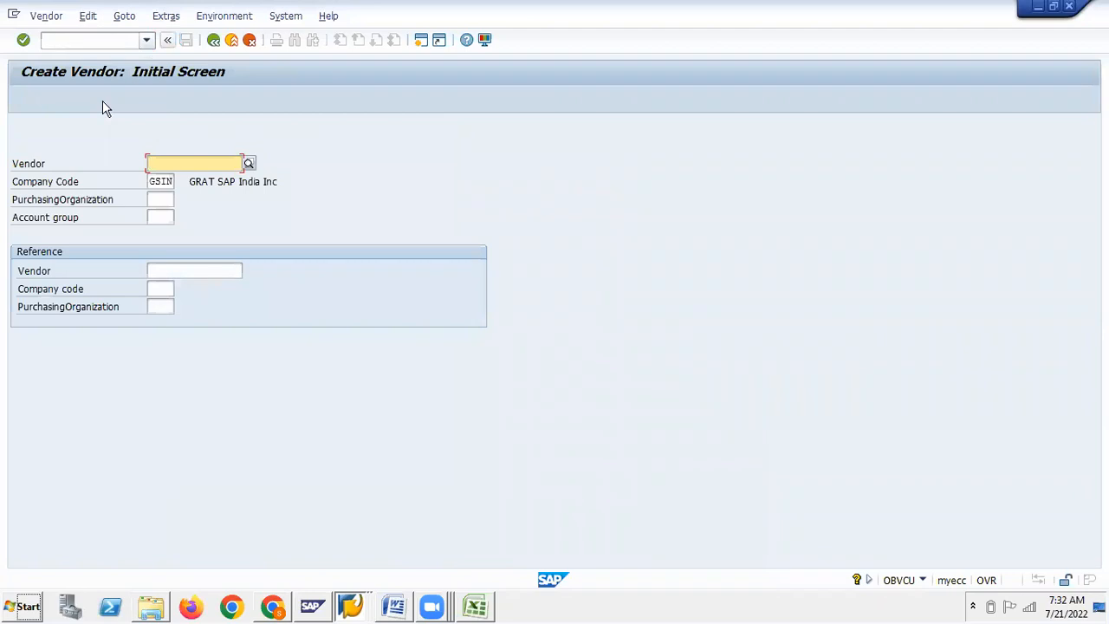
{"action": "left_click", "coordinate": [167, 200]}
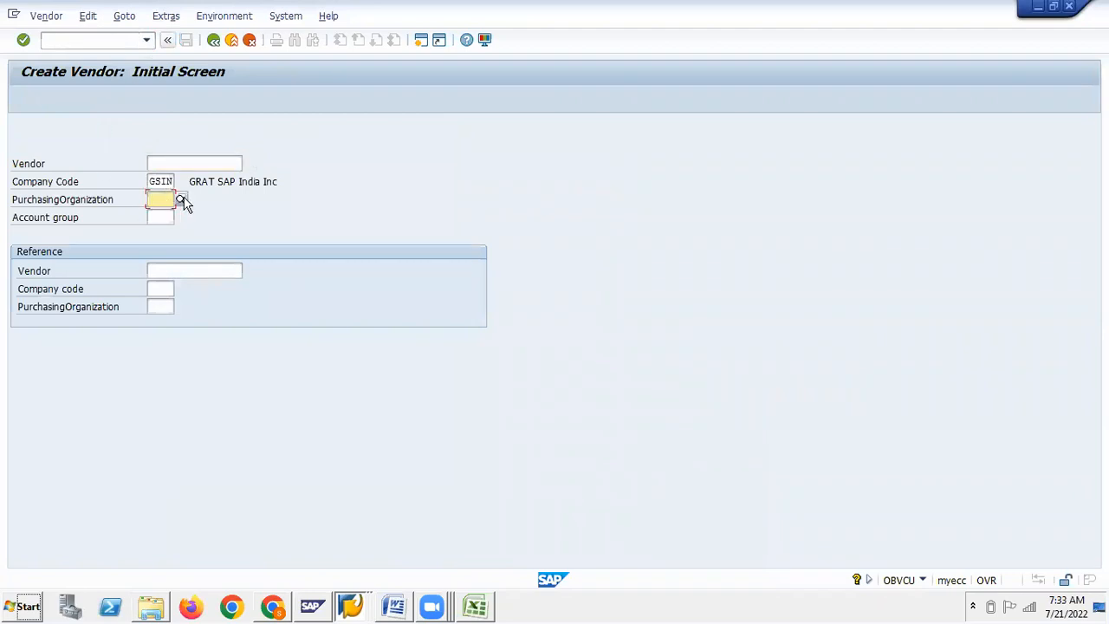
Choose account group GSLV (GSIN Local Vendors) from the account group list
{"action": "left_click", "coordinate": [158, 218]}
{"action": "left_click", "coordinate": [178, 217]}
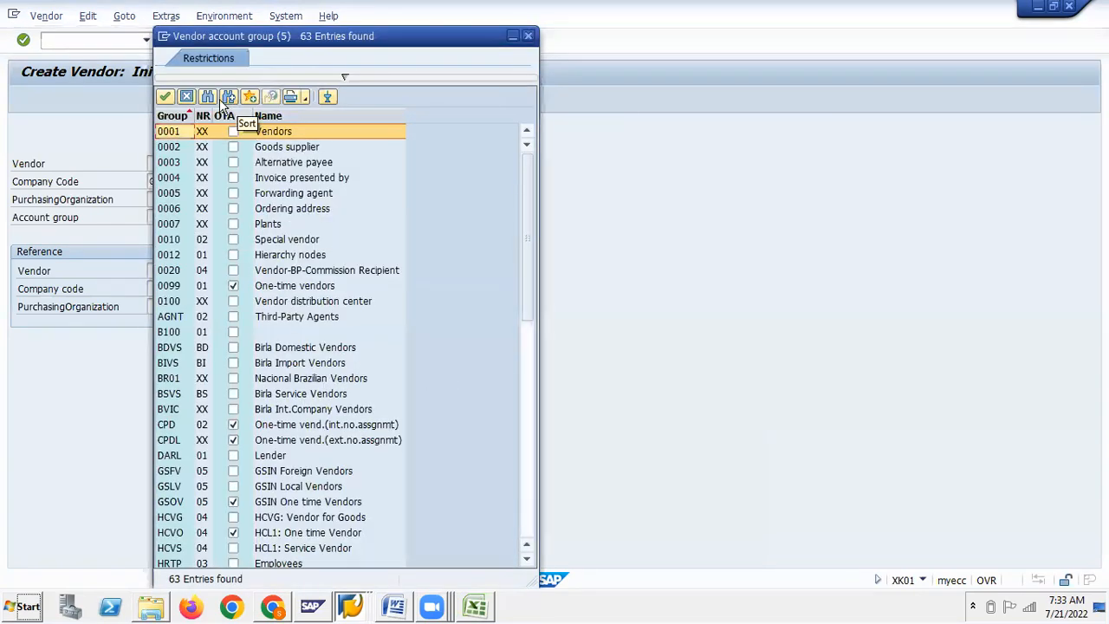
{"action": "left_click", "coordinate": [209, 96]}
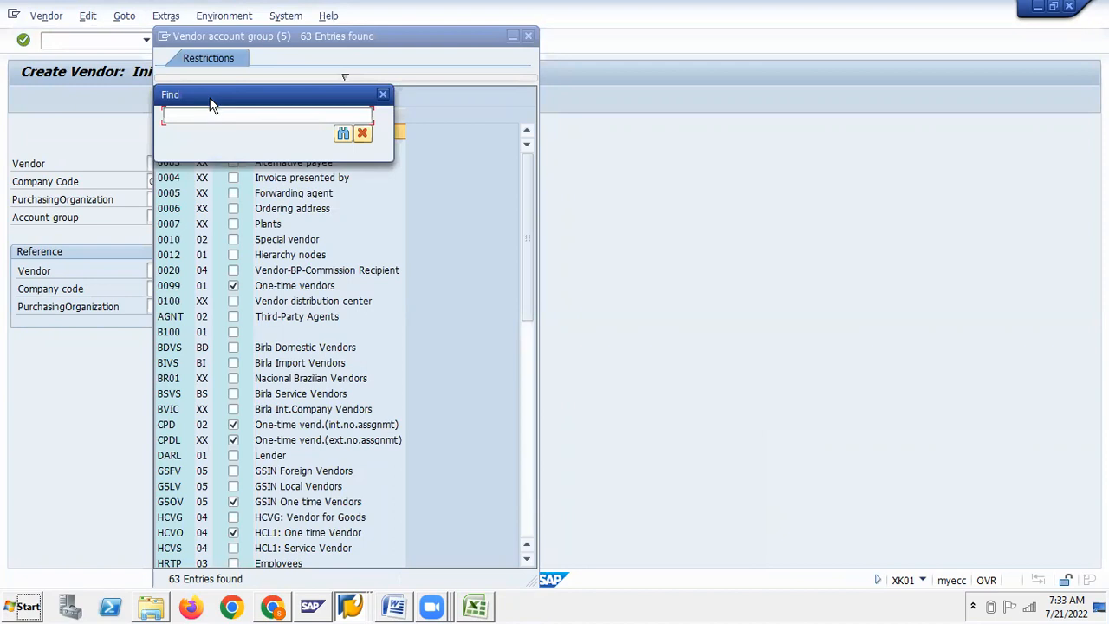
{"action": "left_click", "coordinate": [383, 94]}
{"action": "scroll", "coordinate": [328, 347], "scroll_direction": "down", "scroll_amount": 3}
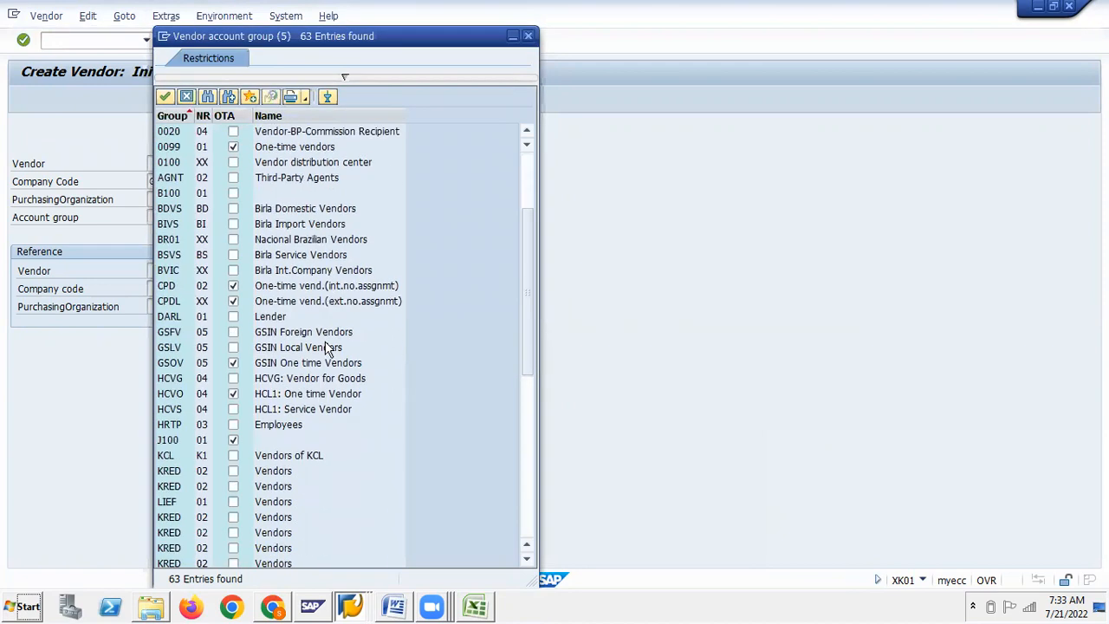
{"action": "scroll", "coordinate": [328, 347], "scroll_direction": "down", "scroll_amount": 2}
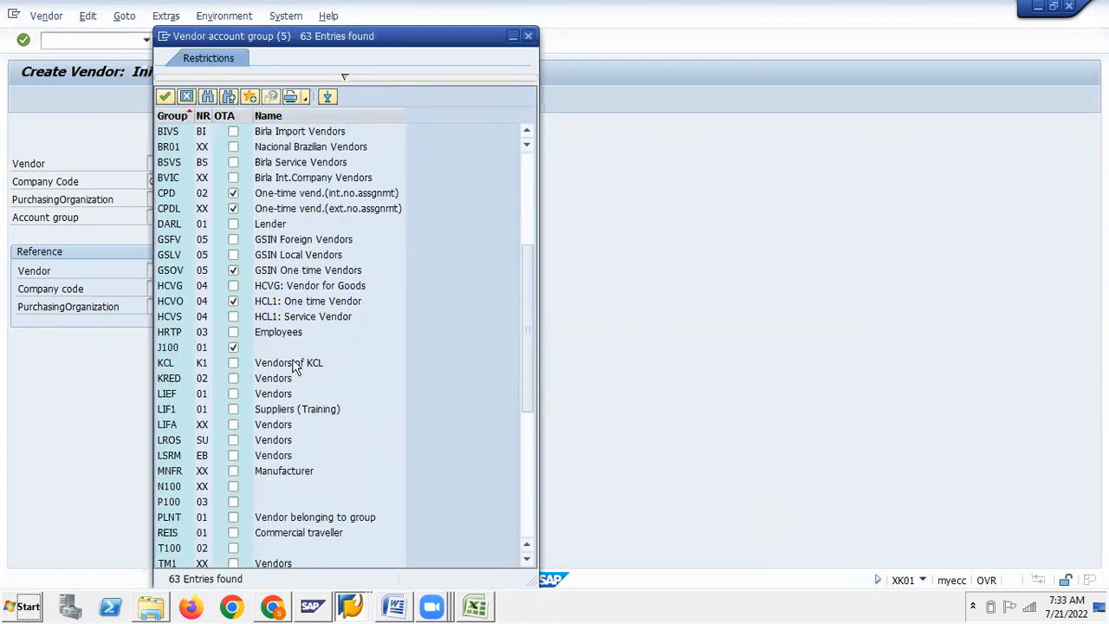
{"action": "scroll", "coordinate": [299, 366], "scroll_direction": "down", "scroll_amount": 5}
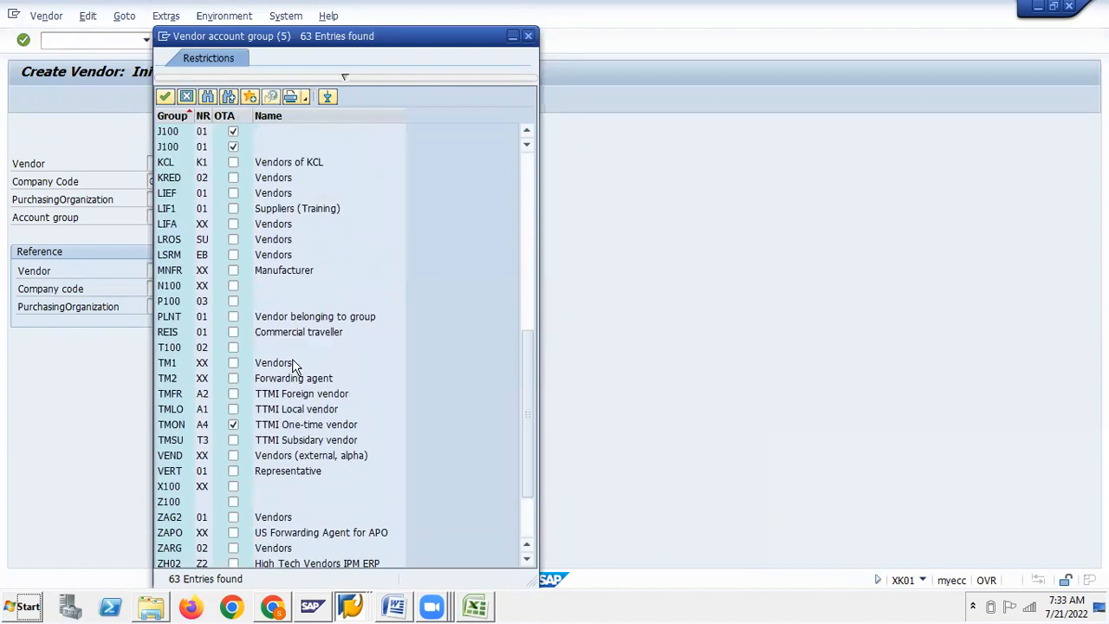
{"action": "scroll", "coordinate": [243, 343], "scroll_direction": "up", "scroll_amount": 4}
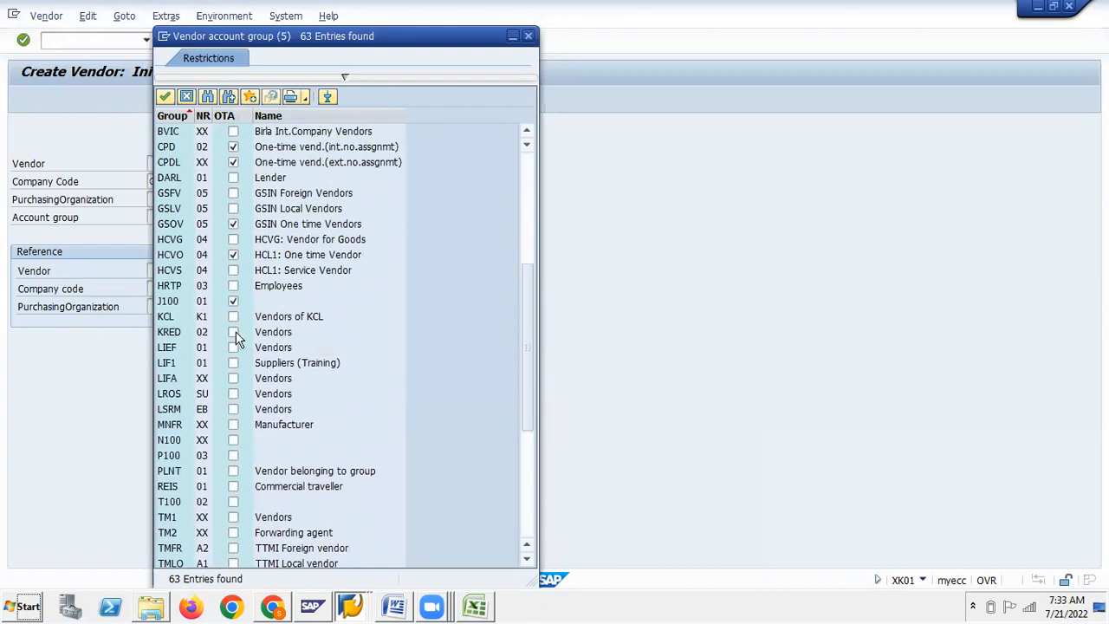
{"action": "double_click", "coordinate": [284, 209]}
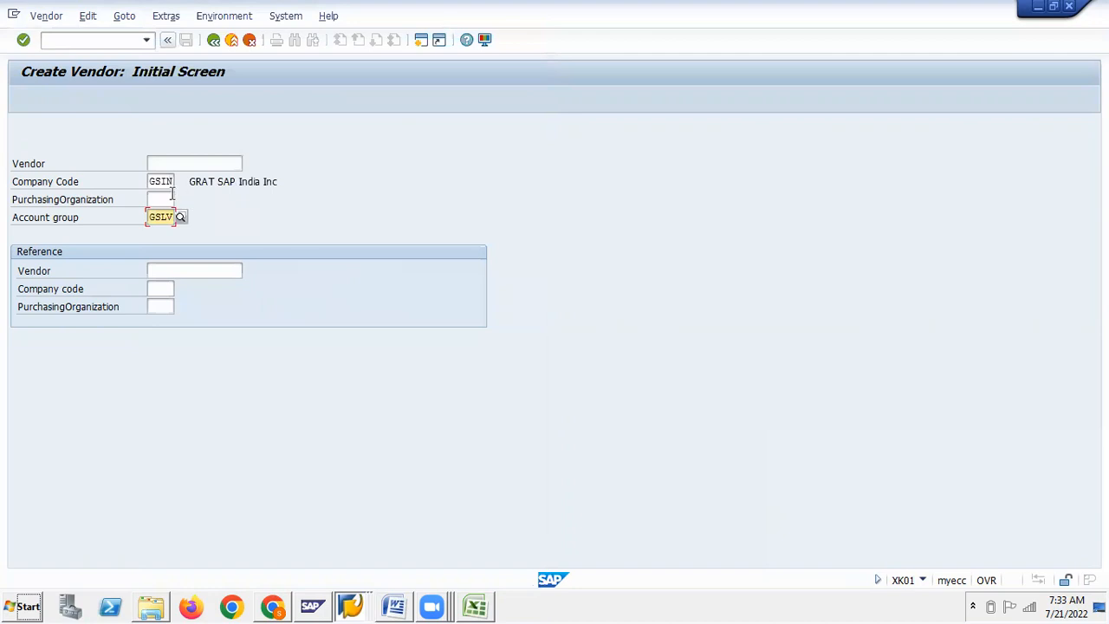
{"action": "left_click", "coordinate": [168, 199]}
On the address screen, set title Company and enter the vendor name
{"action": "key", "text": "Return"}
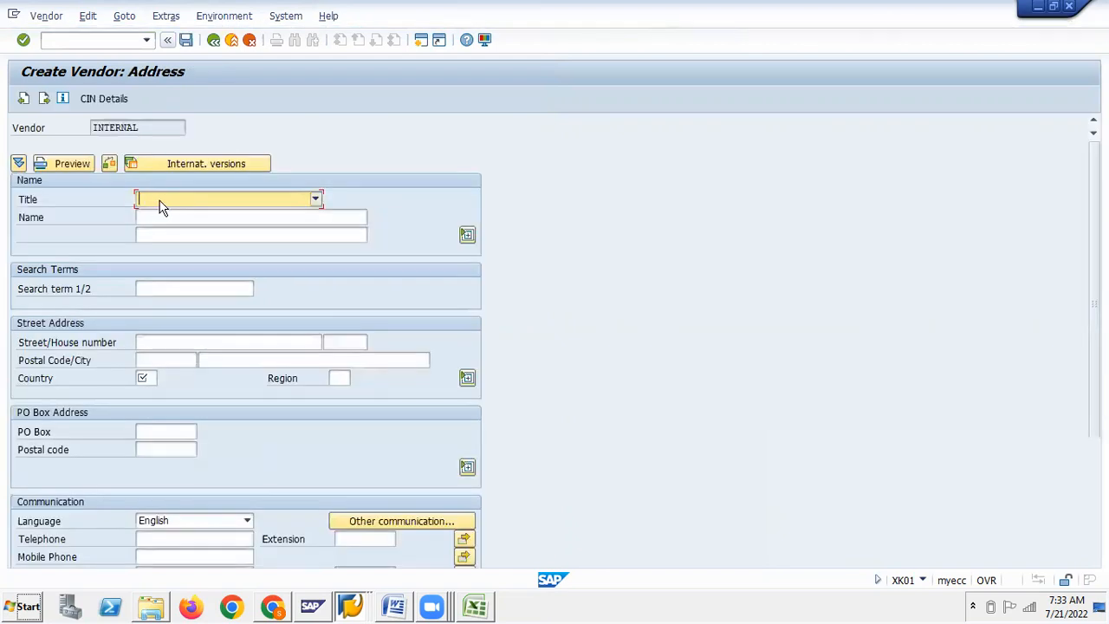
{"action": "left_click", "coordinate": [161, 206]}
{"action": "left_click", "coordinate": [162, 214]}
{"action": "left_click", "coordinate": [162, 216]}
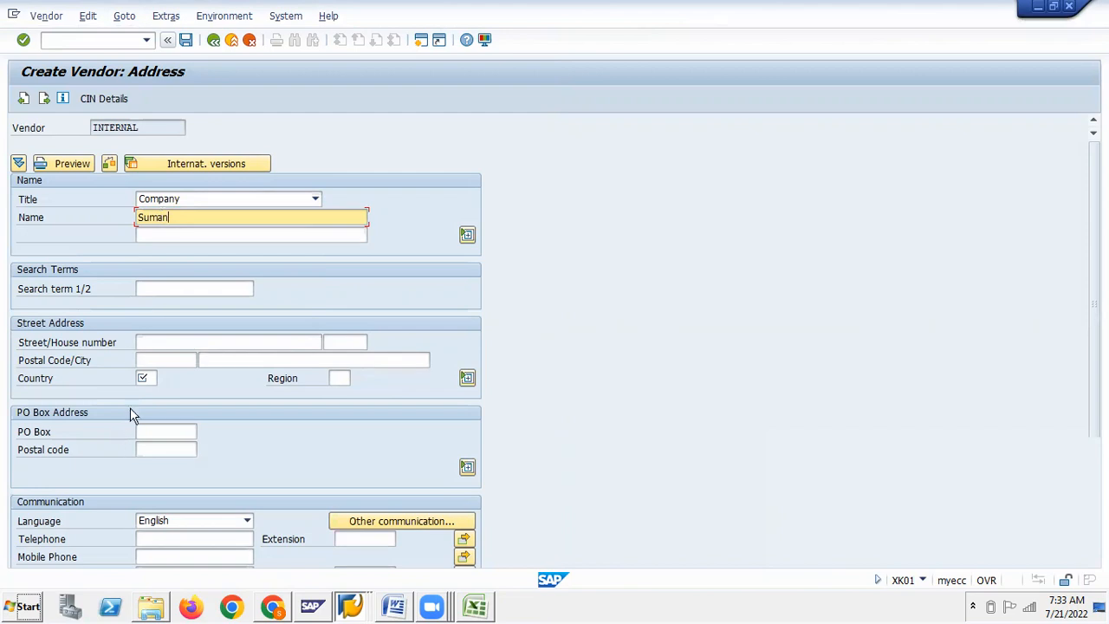
Set country IN (India) and region 01 Andra Pradesh, then continue to Control data
{"action": "left_click", "coordinate": [143, 378]}
{"action": "type", "text": "in"}
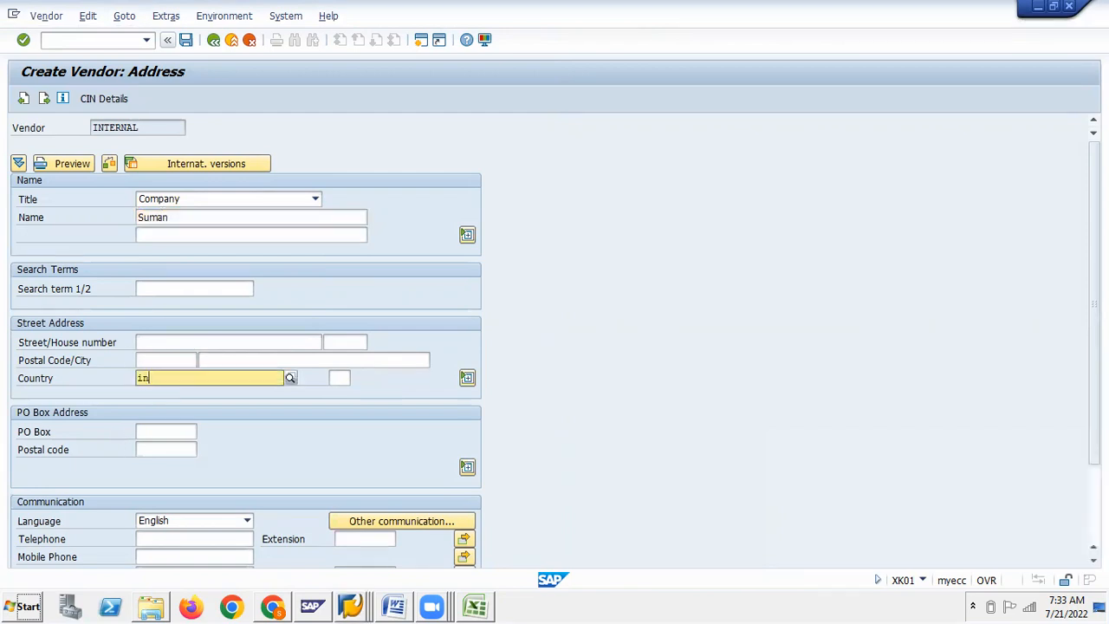
{"action": "left_click", "coordinate": [146, 409]}
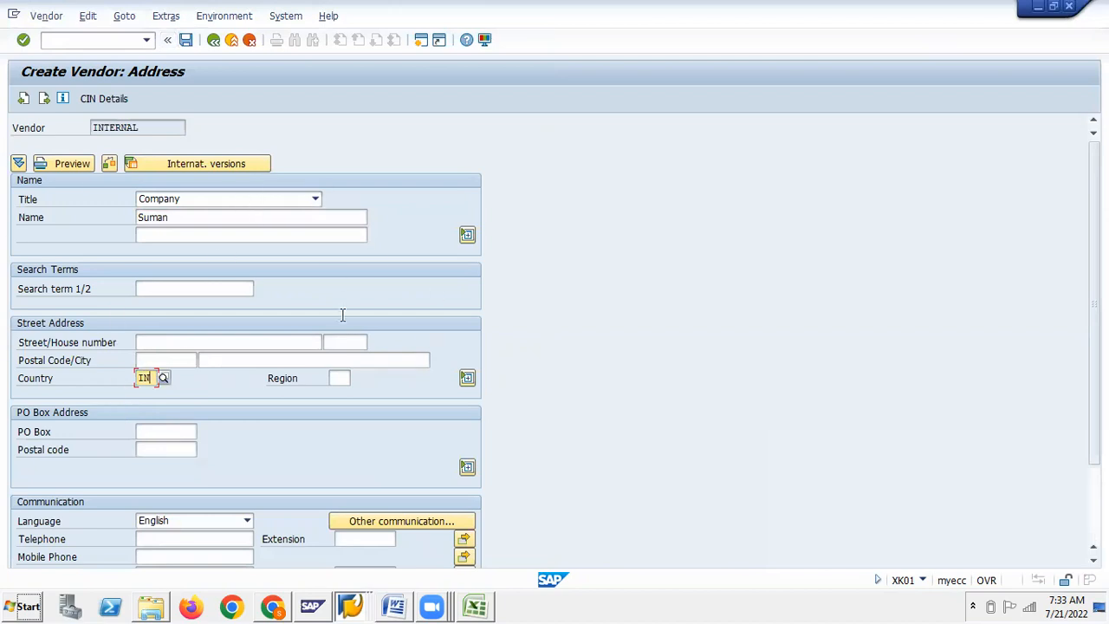
{"action": "left_click", "coordinate": [337, 379]}
{"action": "left_click", "coordinate": [338, 379]}
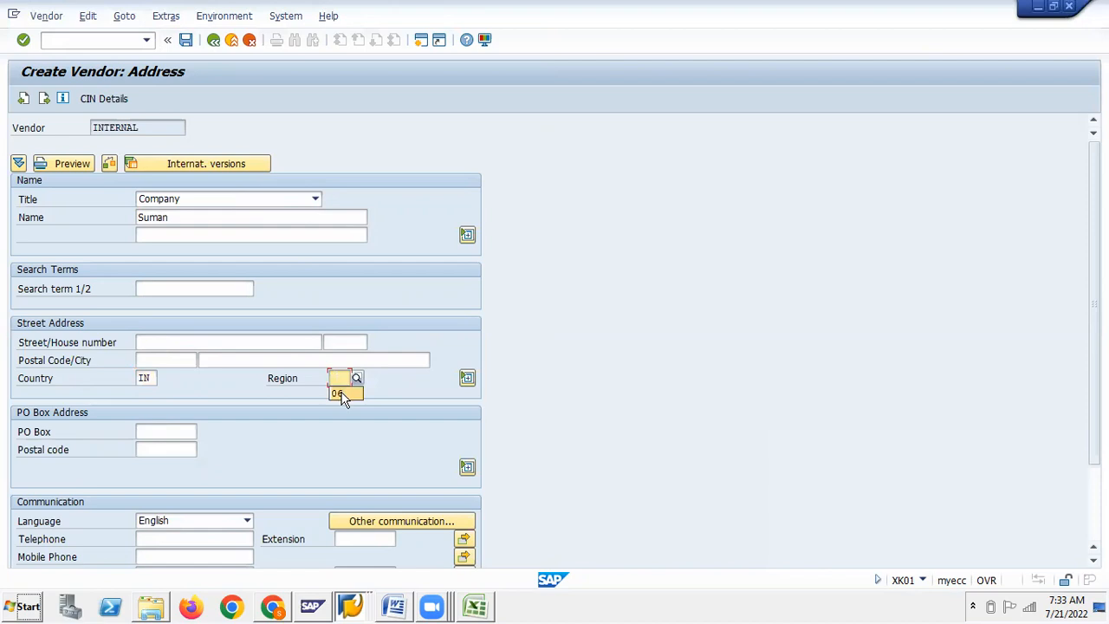
{"action": "left_click", "coordinate": [357, 379]}
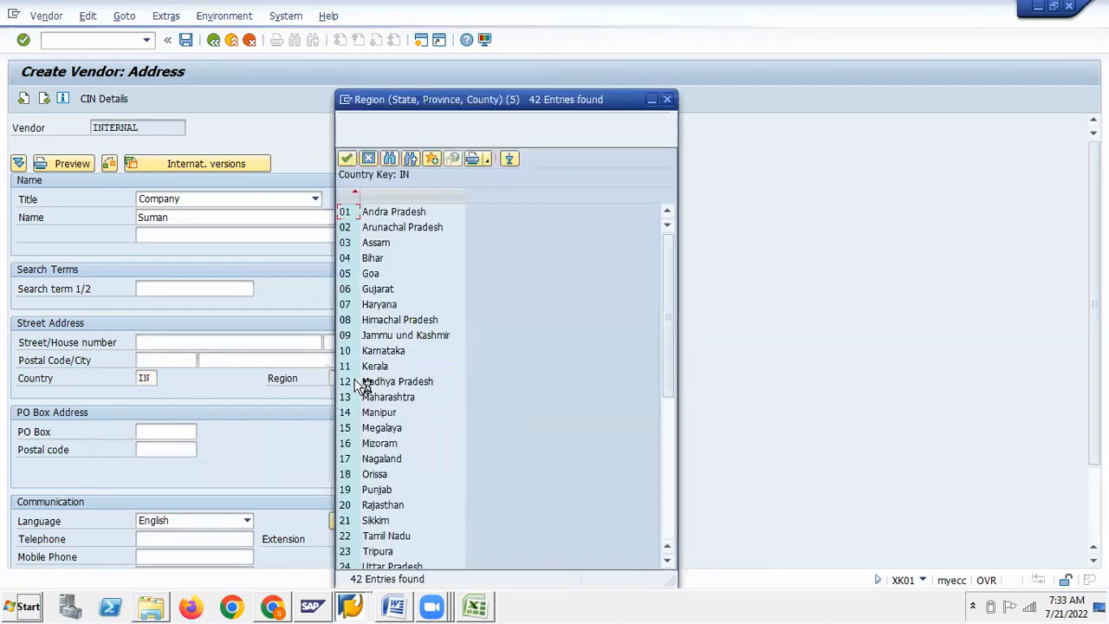
{"action": "double_click", "coordinate": [367, 214]}
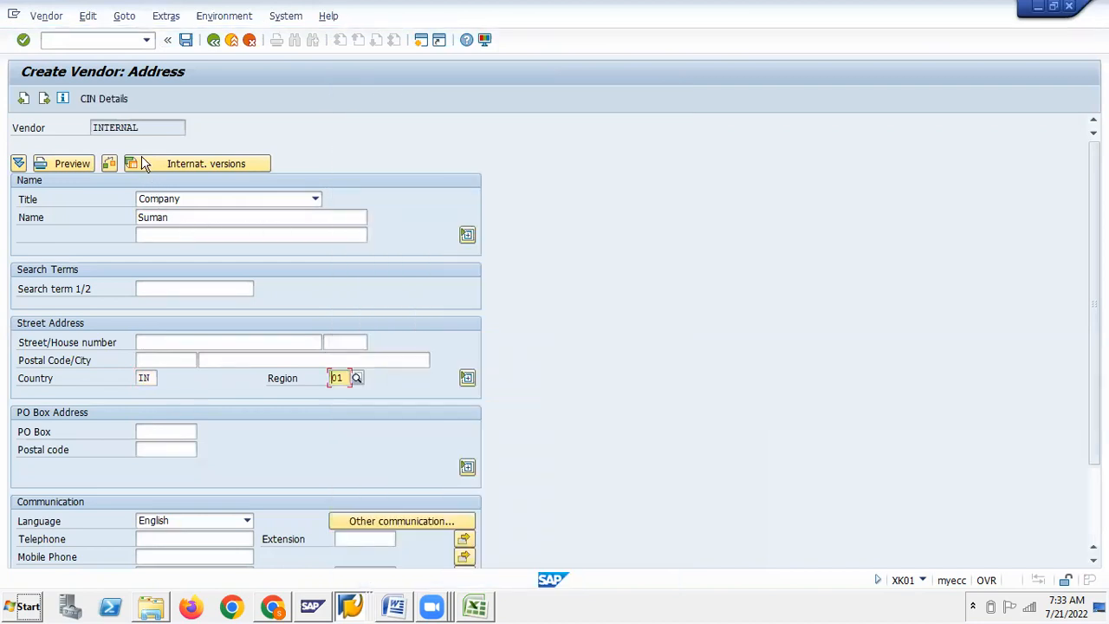
{"action": "left_click", "coordinate": [48, 101]}
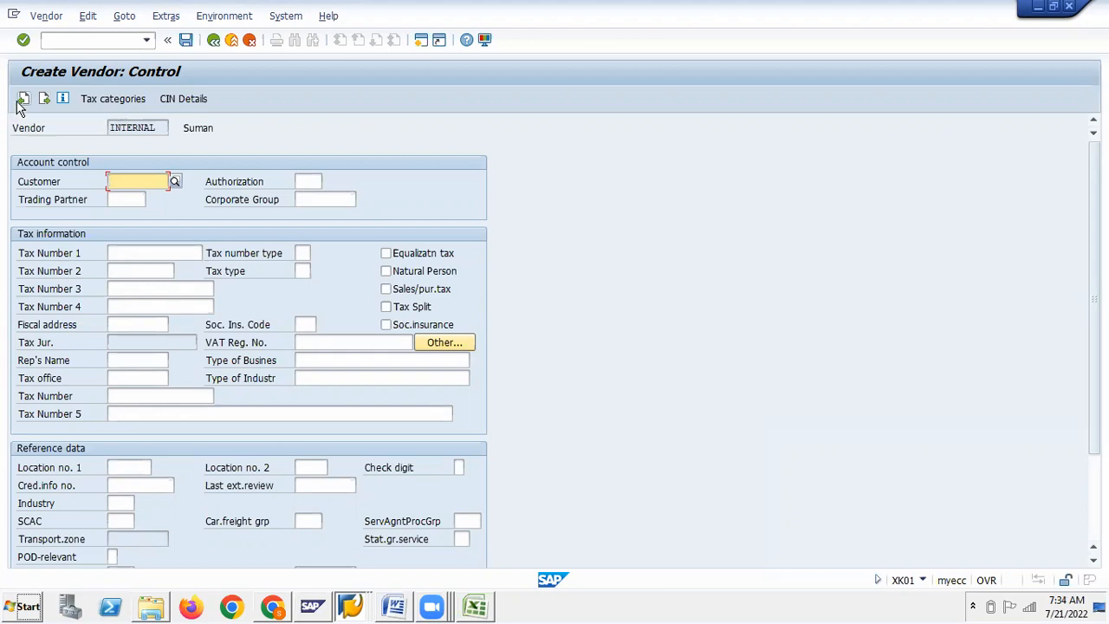
Copy the vendor name into Search term and return to the Control screen
{"action": "left_click", "coordinate": [23, 100]}
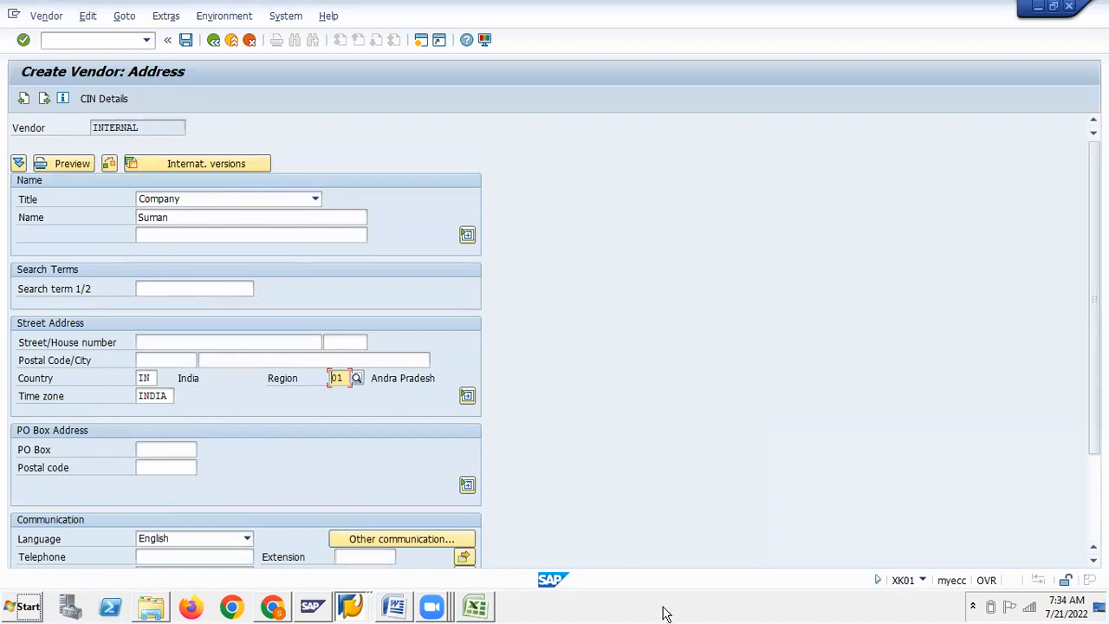
{"action": "left_click", "coordinate": [916, 562]}
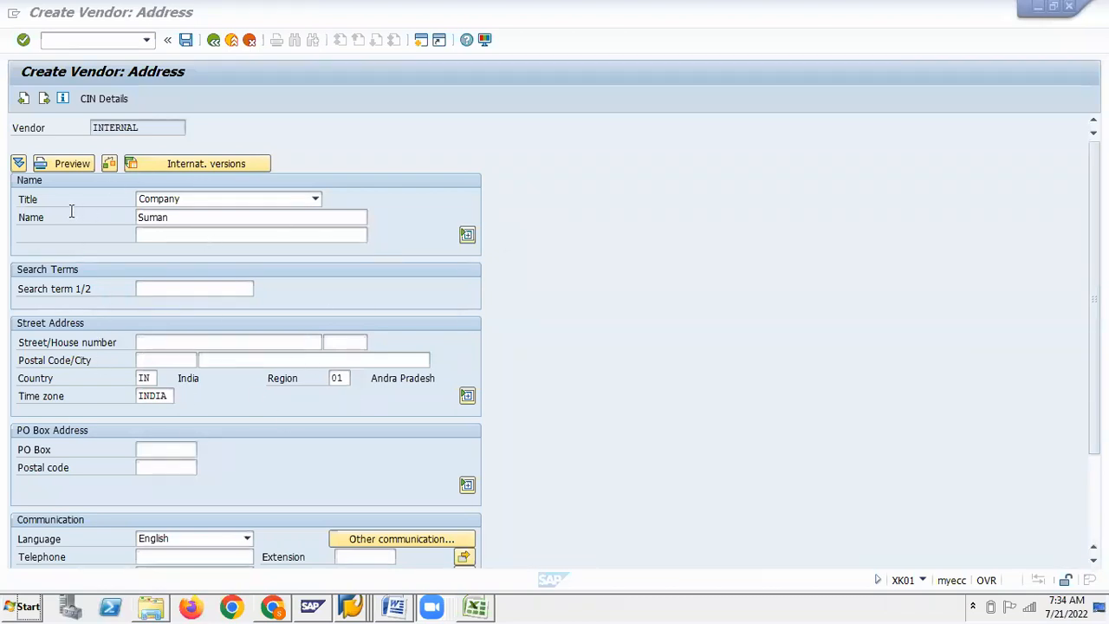
{"action": "left_click", "coordinate": [183, 220]}
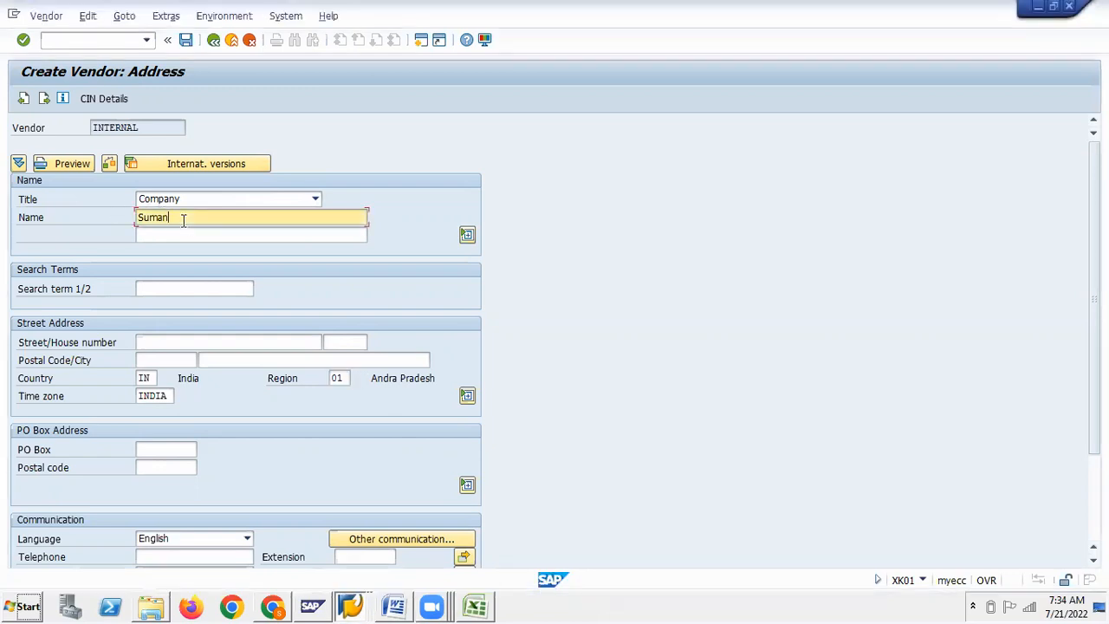
{"action": "left_click_drag", "start_coordinate": [170, 221], "coordinate": [133, 221]}
{"action": "key", "text": "ctrl+c"}
{"action": "left_click", "coordinate": [141, 289]}
{"action": "key", "text": "ctrl+v"}
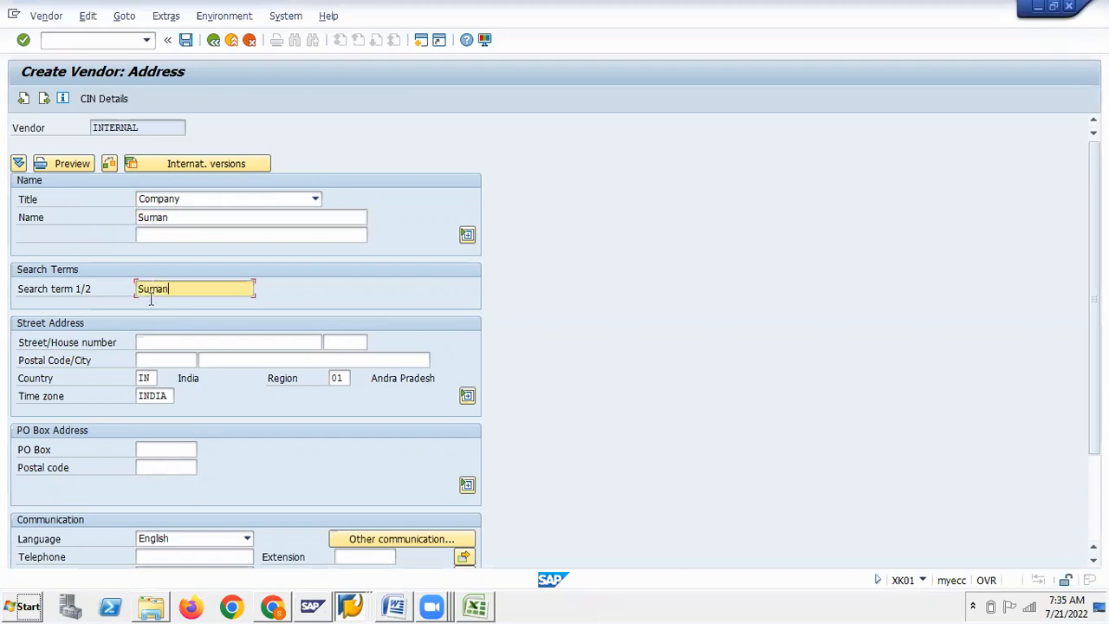
{"action": "left_click", "coordinate": [142, 380]}
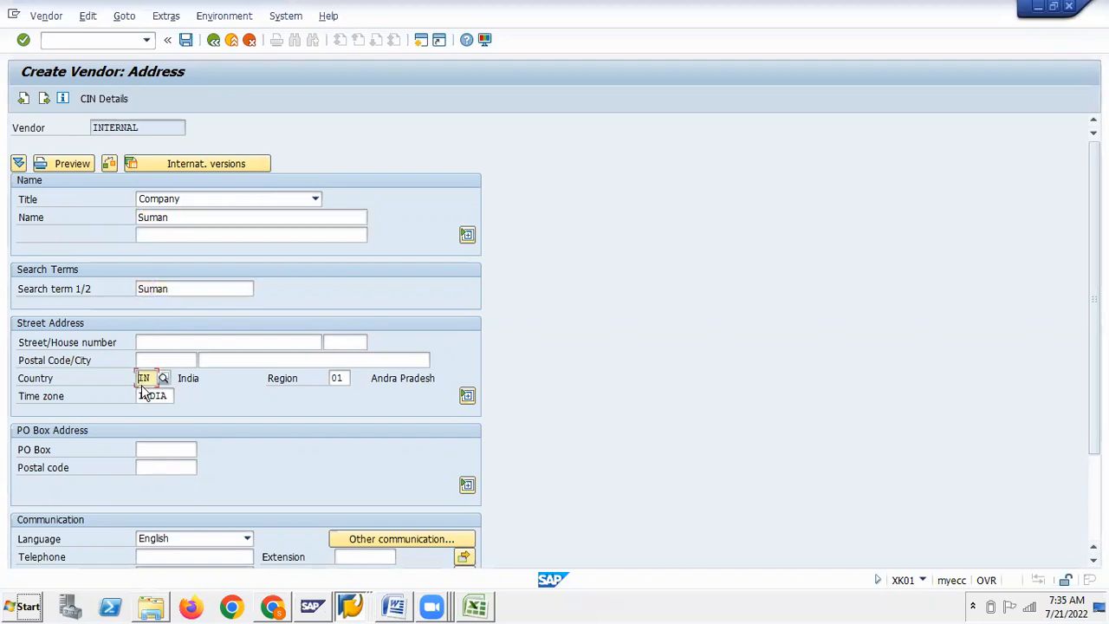
{"action": "left_click", "coordinate": [339, 377]}
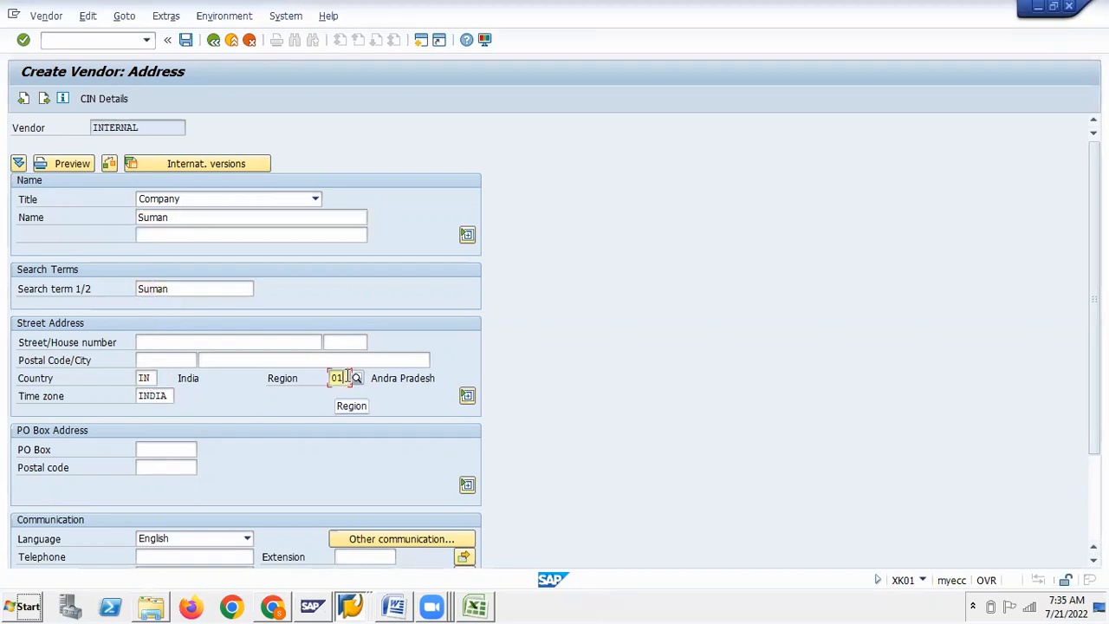
{"action": "left_click", "coordinate": [44, 100]}
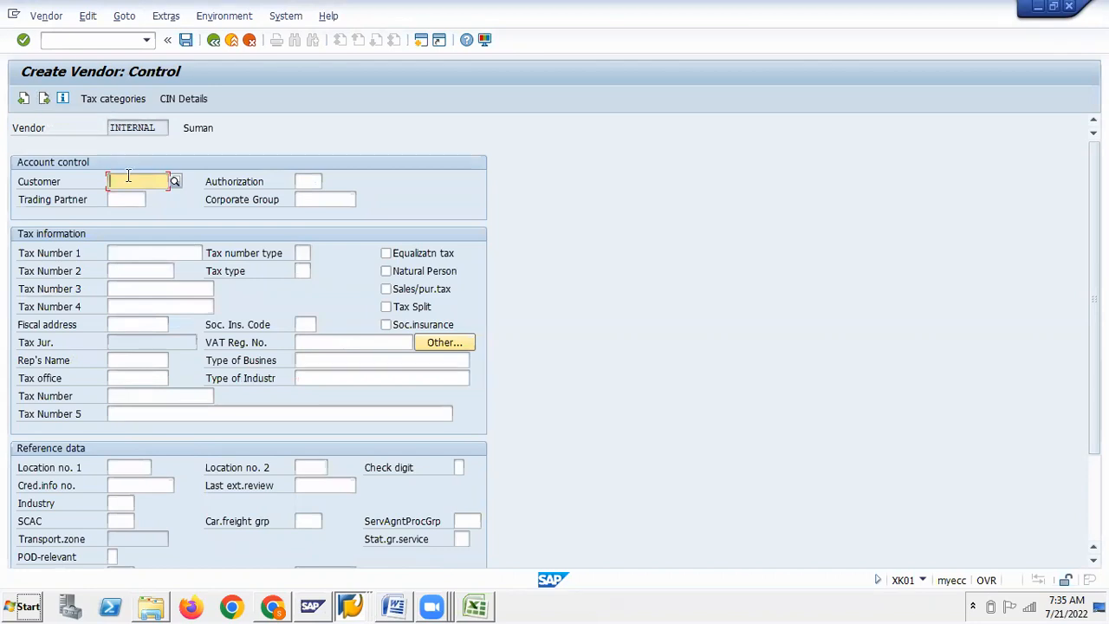
On Payment transactions, set bank country IN (India) in the first bank row
{"action": "key", "text": "Return"}
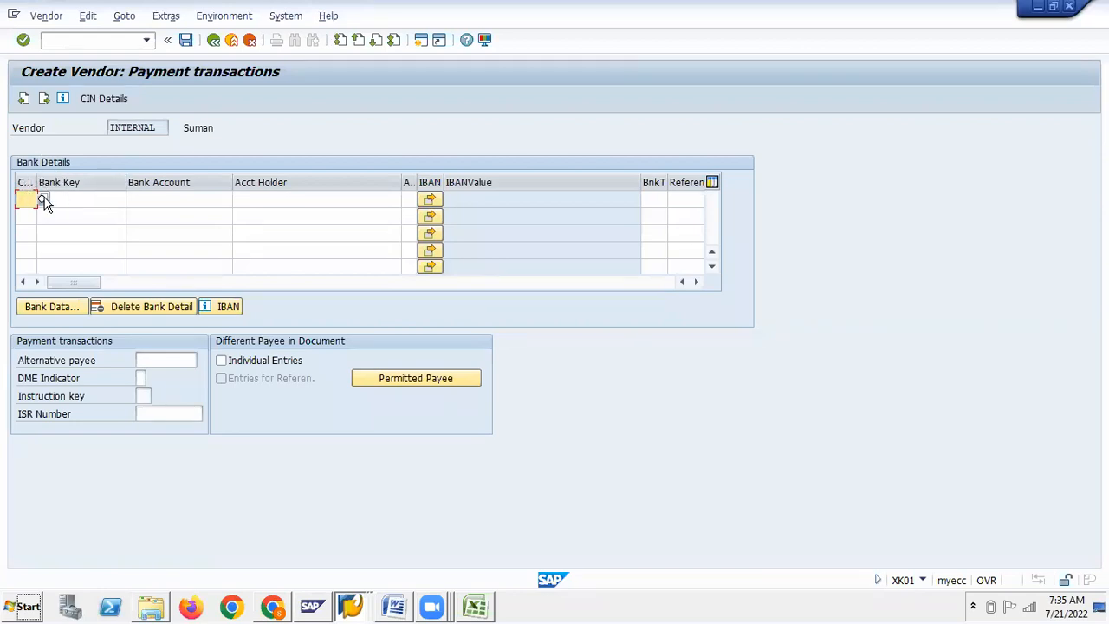
{"action": "left_click", "coordinate": [42, 200]}
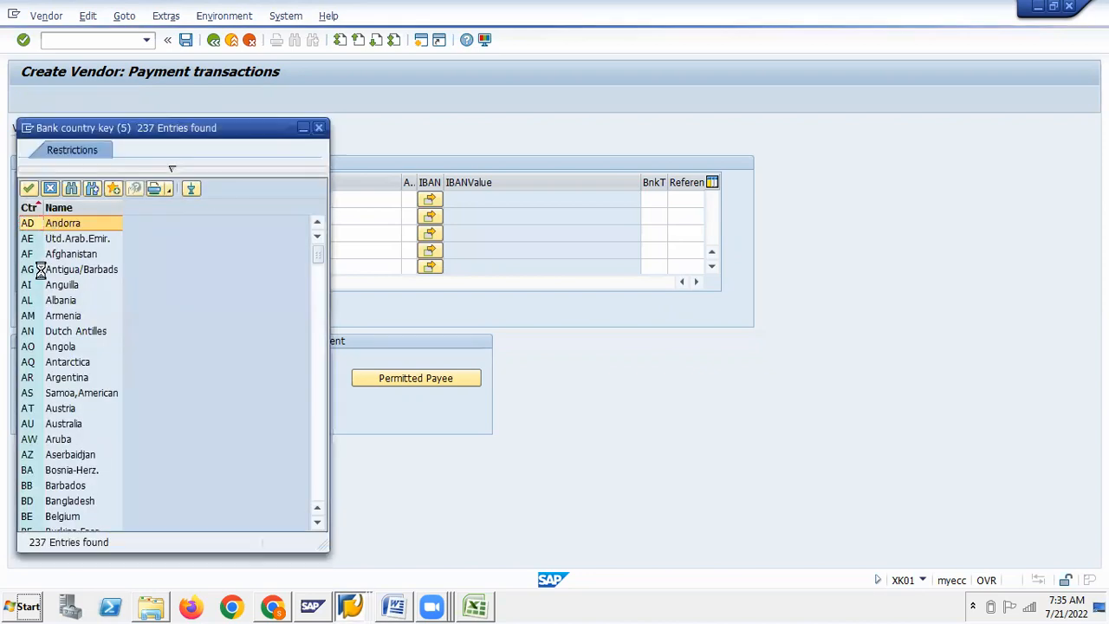
{"action": "left_click", "coordinate": [76, 189]}
{"action": "type", "text": "in"}
{"action": "key", "text": "Return"}
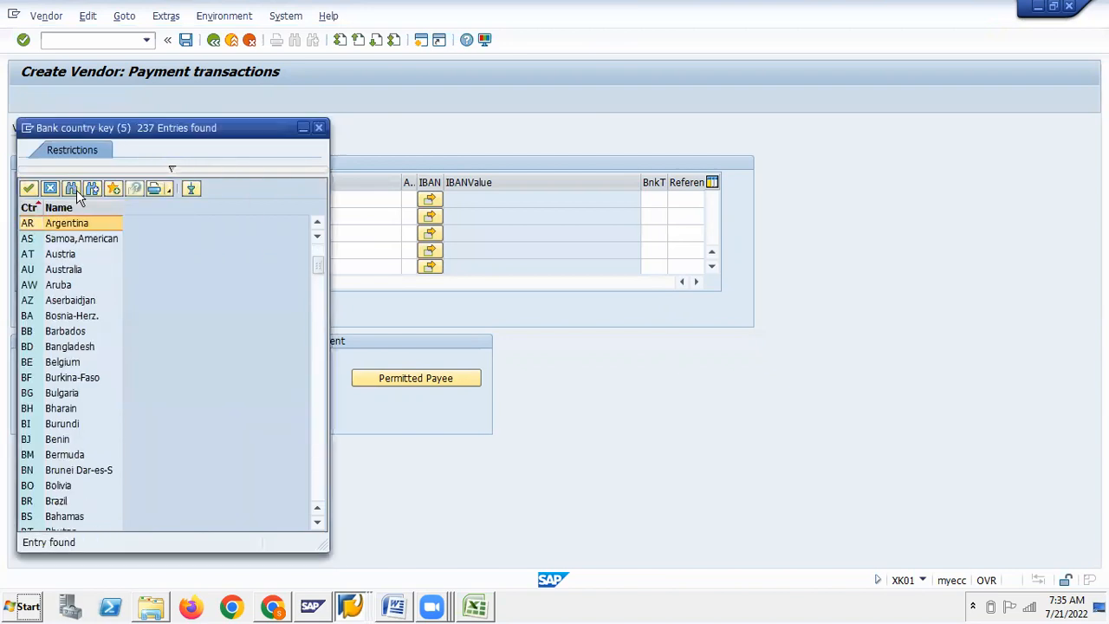
{"action": "scroll", "coordinate": [68, 344], "scroll_direction": "down", "scroll_amount": 15}
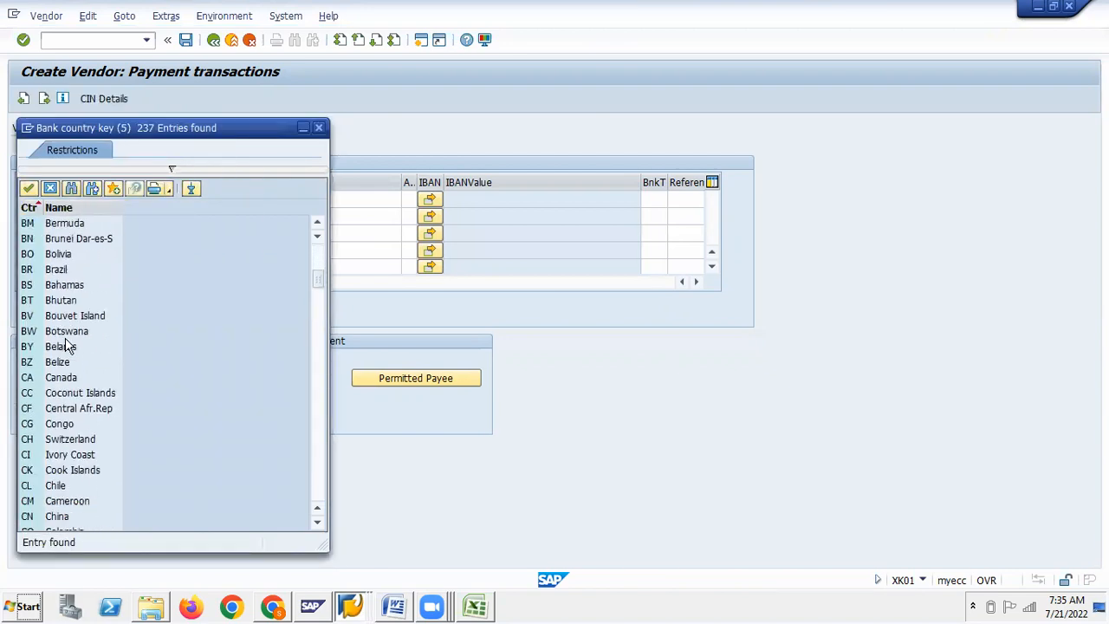
{"action": "scroll", "coordinate": [67, 347], "scroll_direction": "down", "scroll_amount": 7}
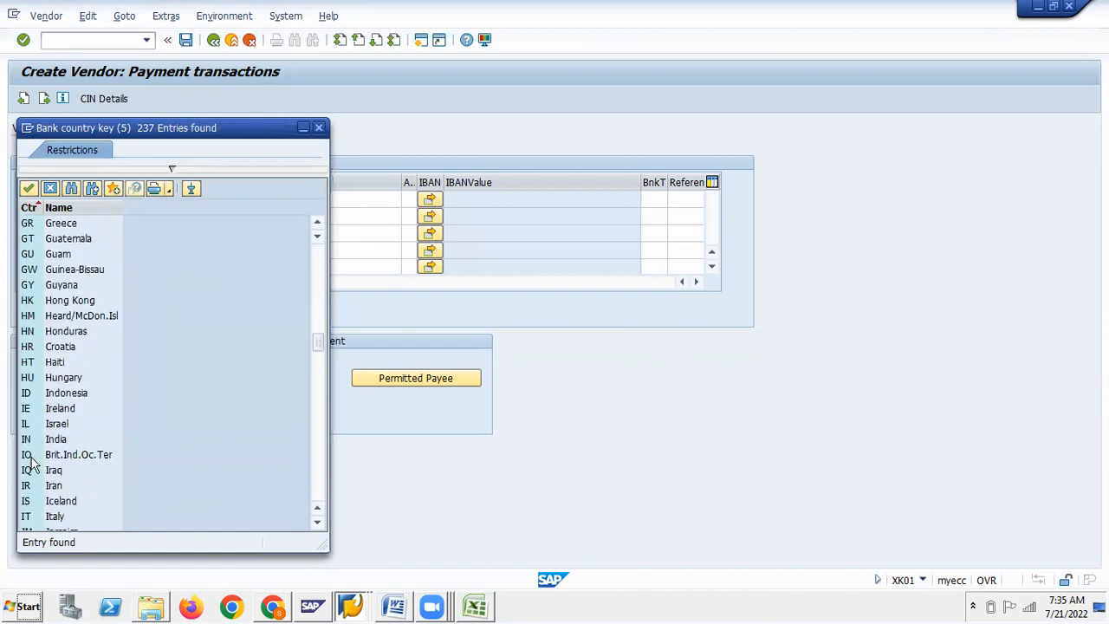
{"action": "double_click", "coordinate": [26, 439]}
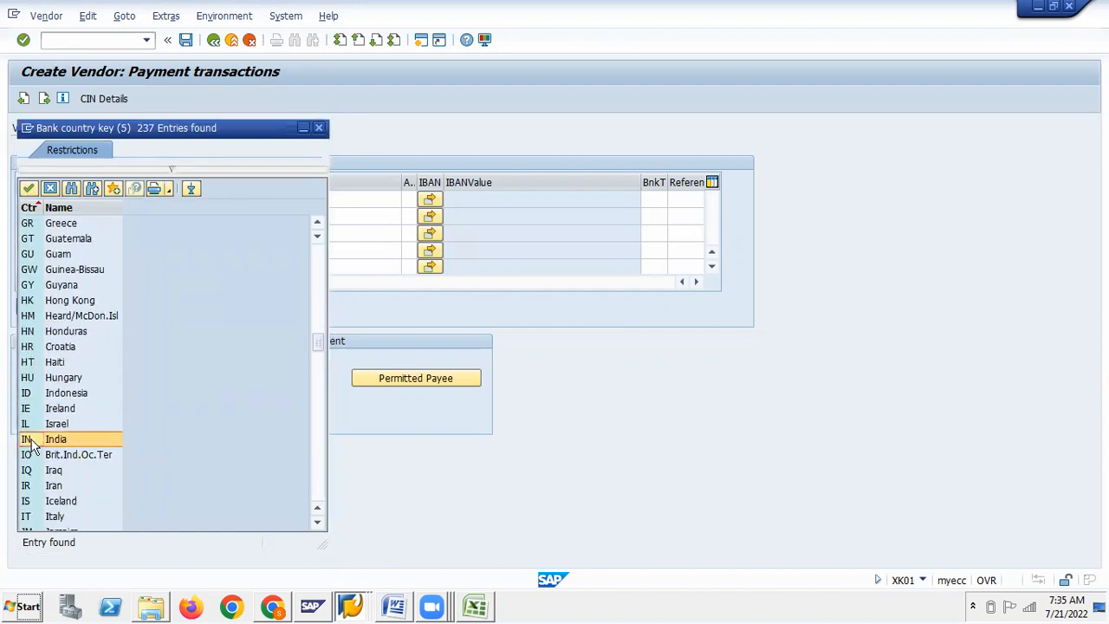
Open the bank key search for that row and cancel it
{"action": "left_click", "coordinate": [78, 201]}
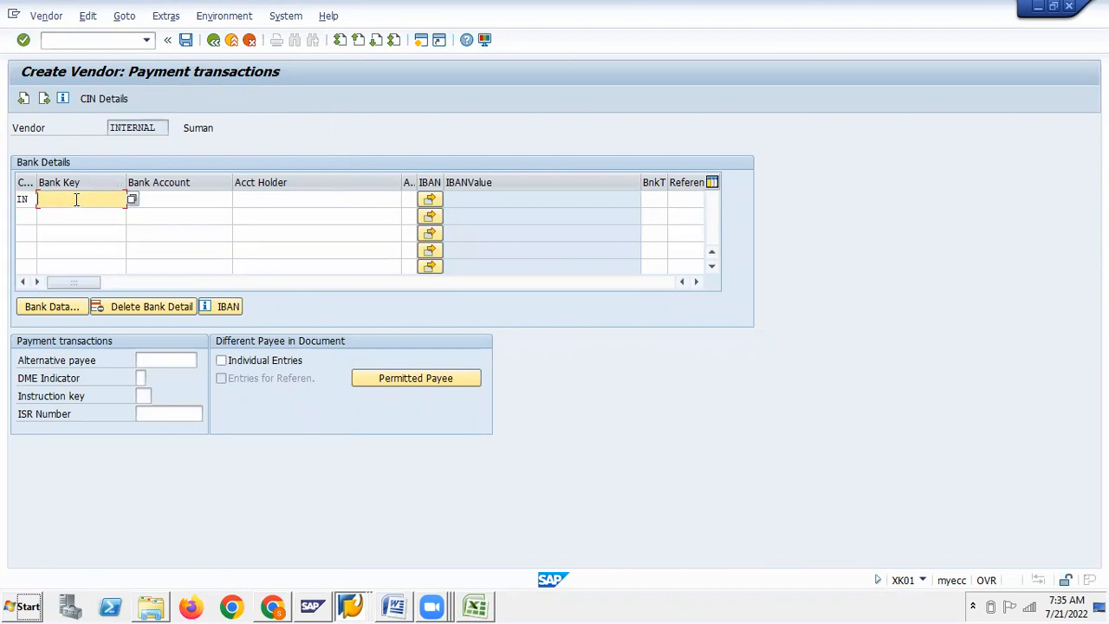
{"action": "left_click", "coordinate": [132, 200]}
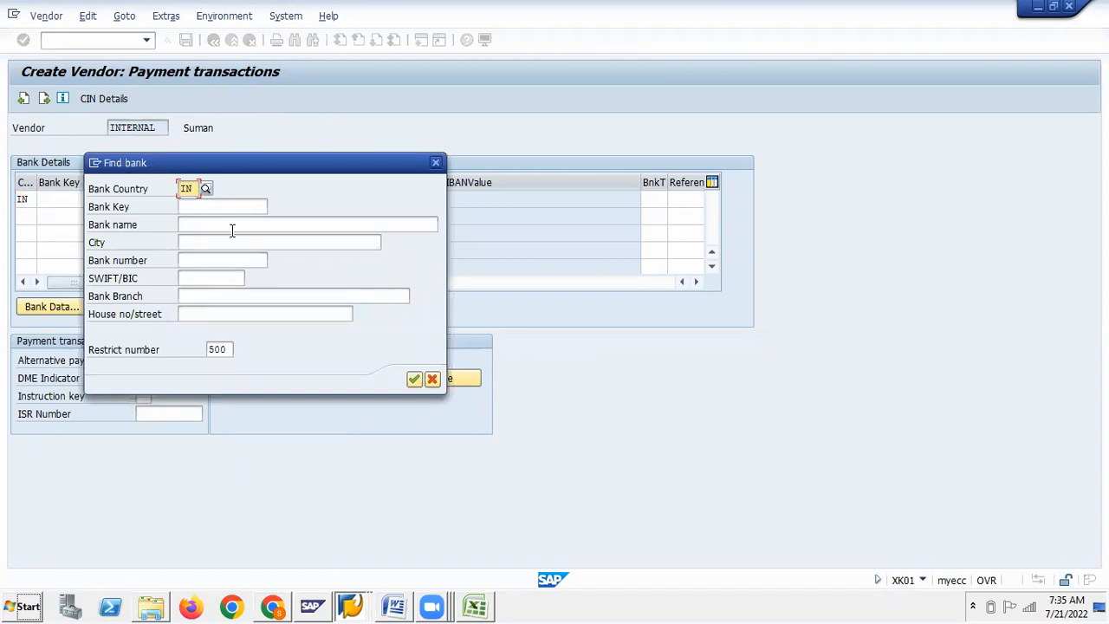
{"action": "left_click", "coordinate": [432, 379]}
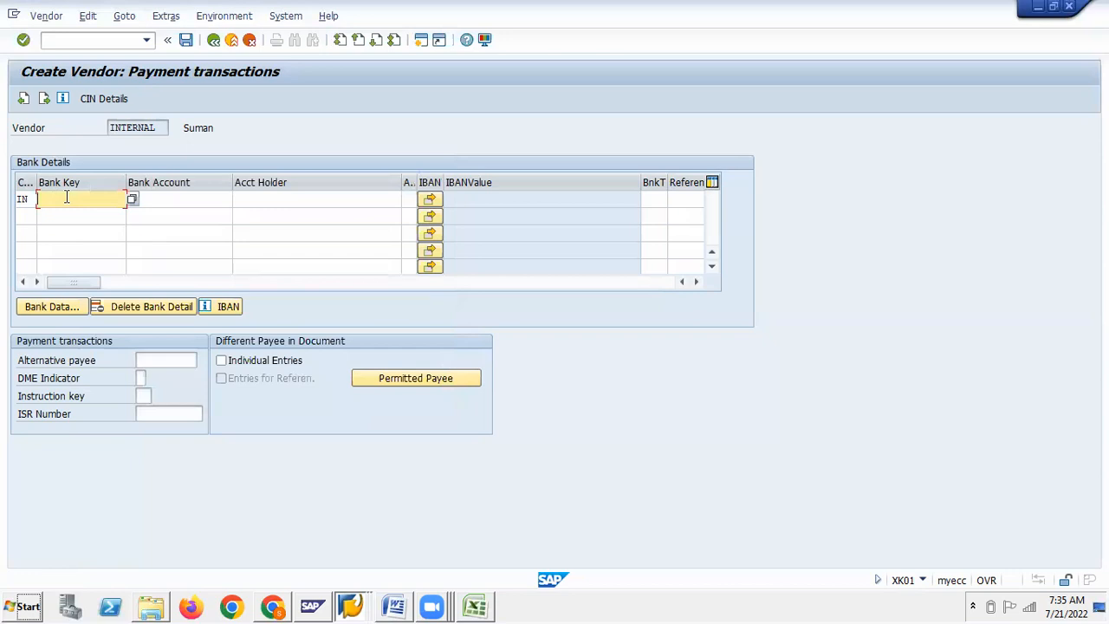
{"action": "mouse_move", "coordinate": [353, 607]}
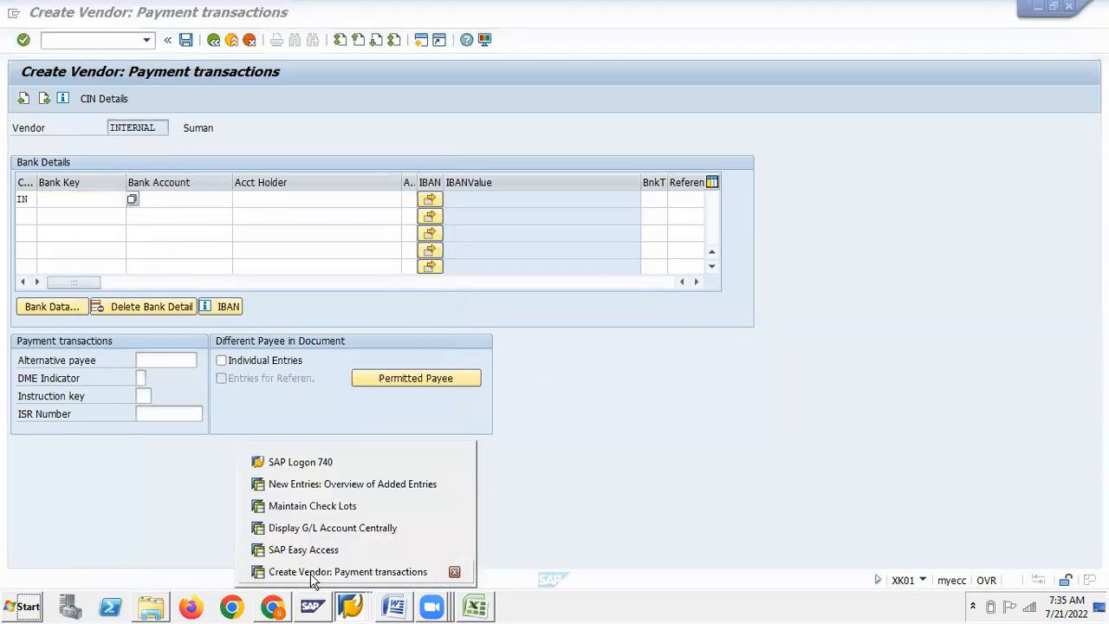
Take account ID SBI1 from the house bank accounts and paste it as bank key
{"action": "left_click", "coordinate": [304, 485]}
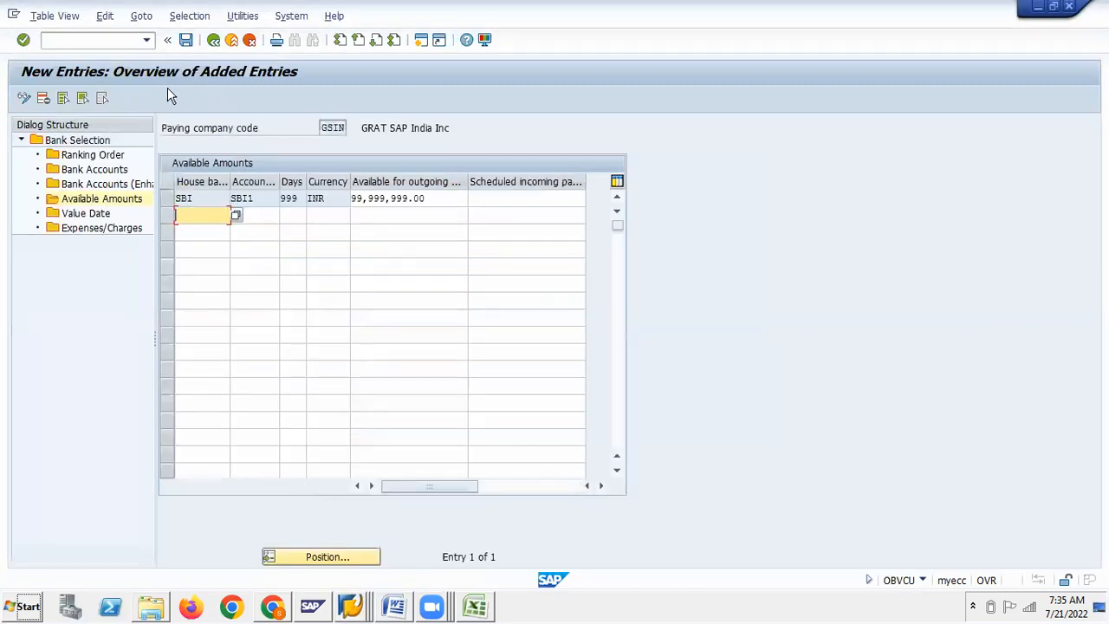
{"action": "left_click", "coordinate": [97, 157]}
{"action": "double_click", "coordinate": [97, 157]}
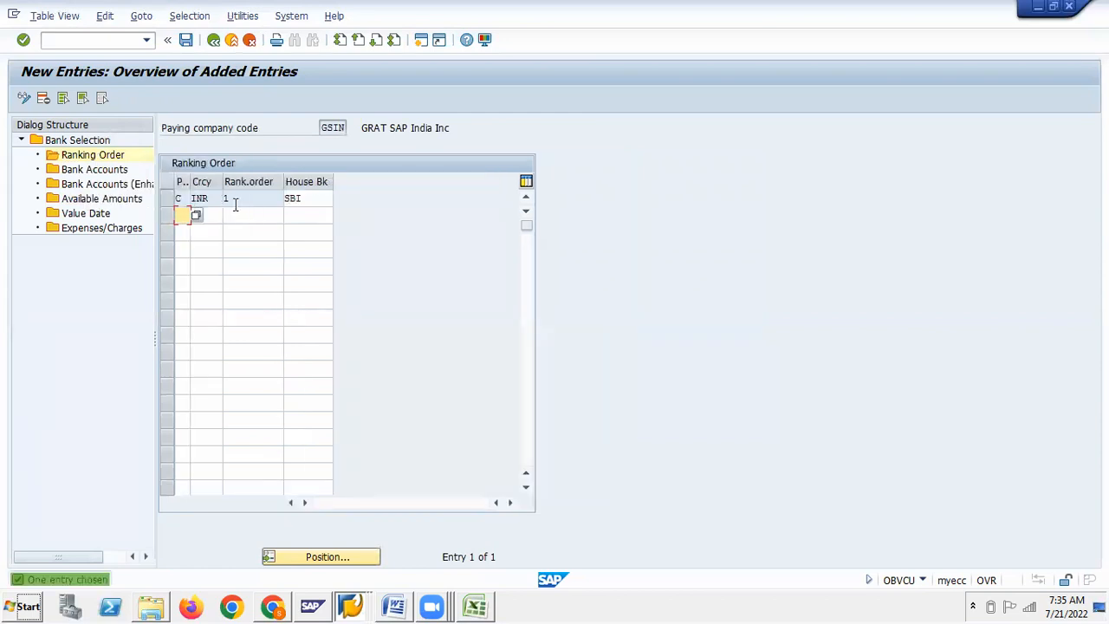
{"action": "double_click", "coordinate": [91, 170]}
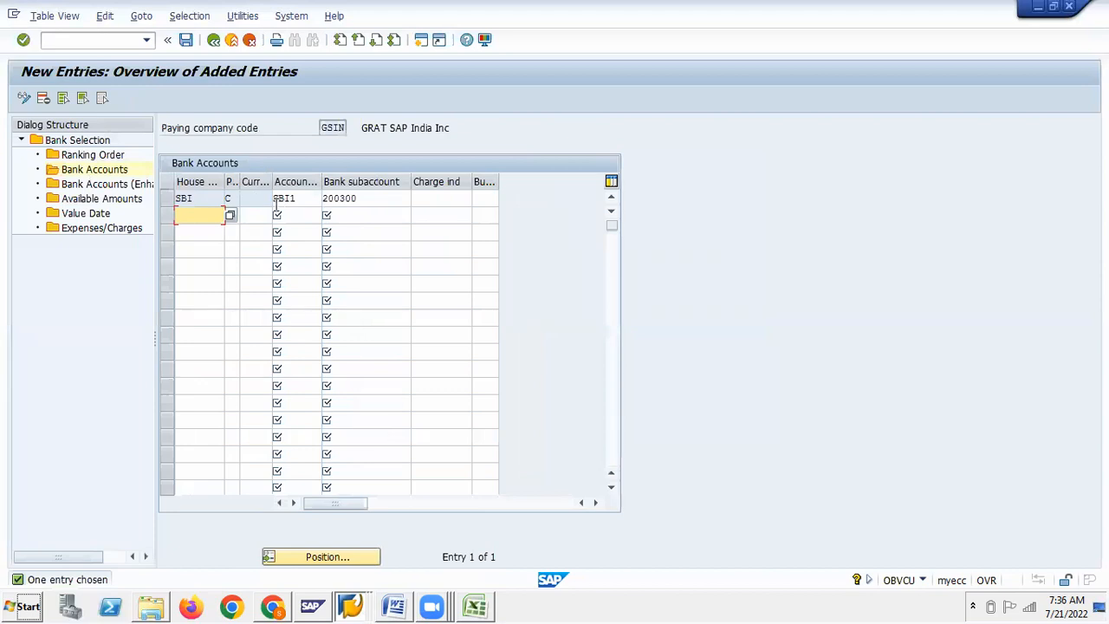
{"action": "double_click", "coordinate": [295, 199]}
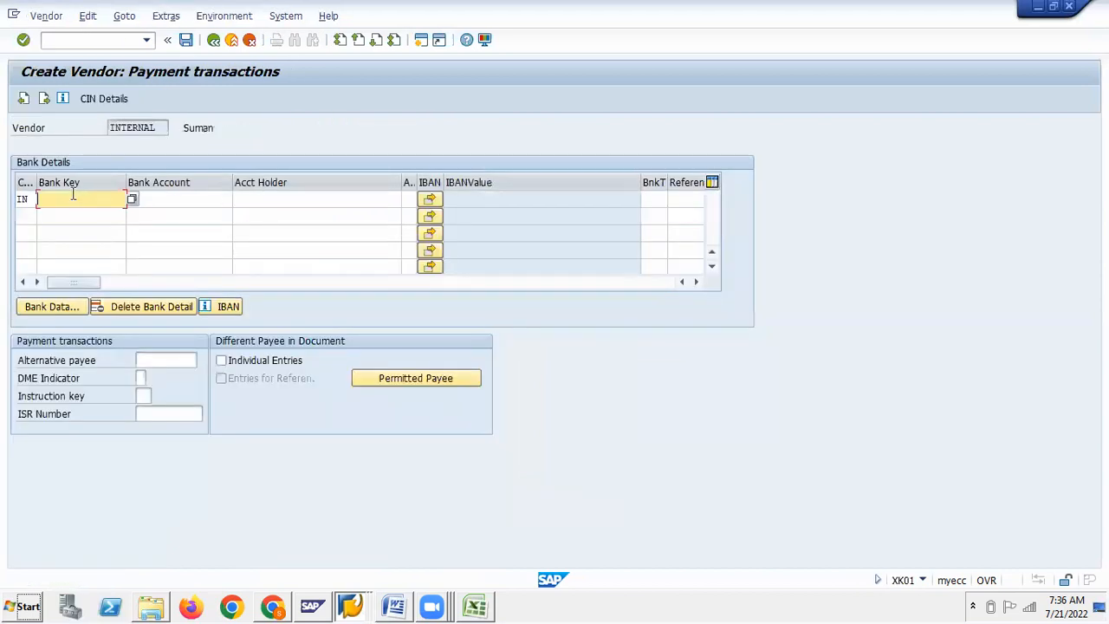
{"action": "type", "text": "SBI1"}
Back out of the payment program configuration to house bank maintenance
{"action": "left_click", "coordinate": [173, 198]}
{"action": "key", "text": "alt+Tab"}
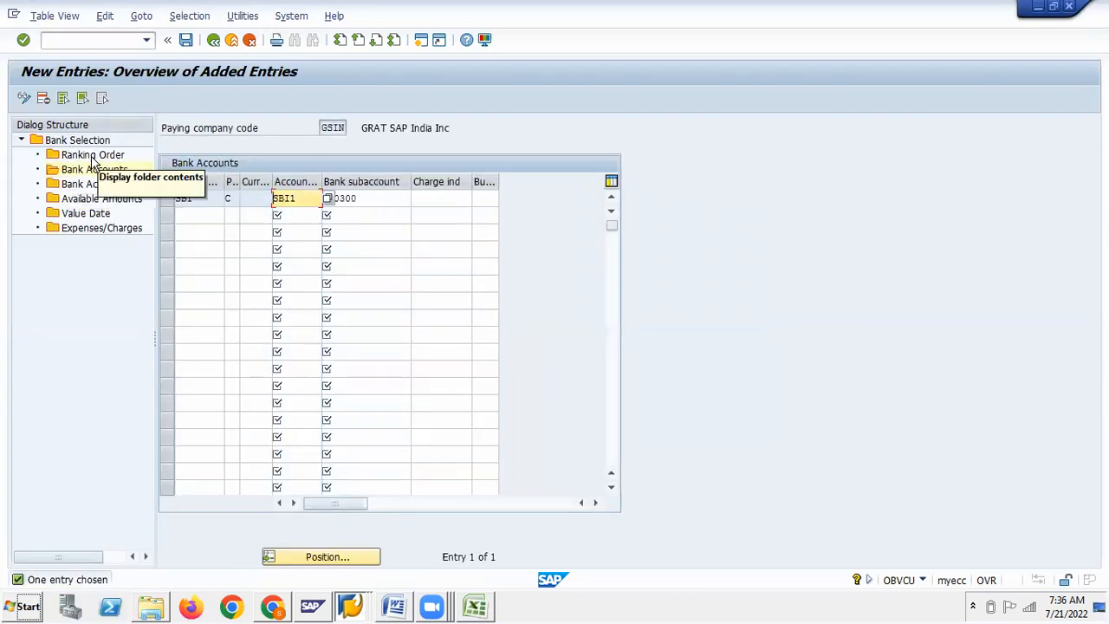
{"action": "left_click", "coordinate": [94, 169]}
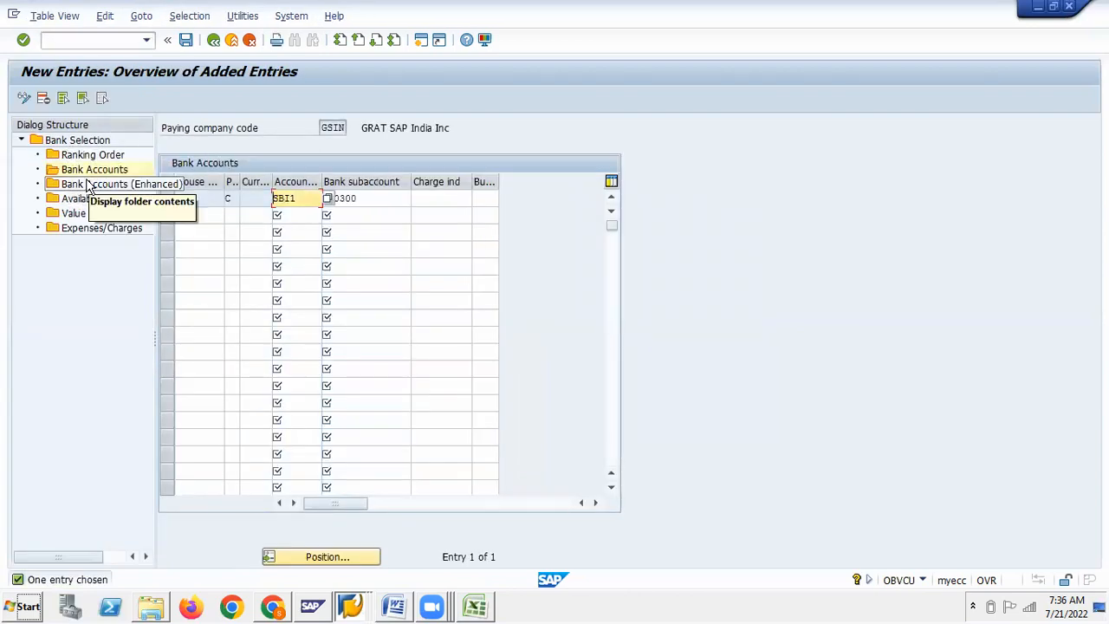
{"action": "left_click", "coordinate": [213, 42]}
{"action": "left_click", "coordinate": [213, 42]}
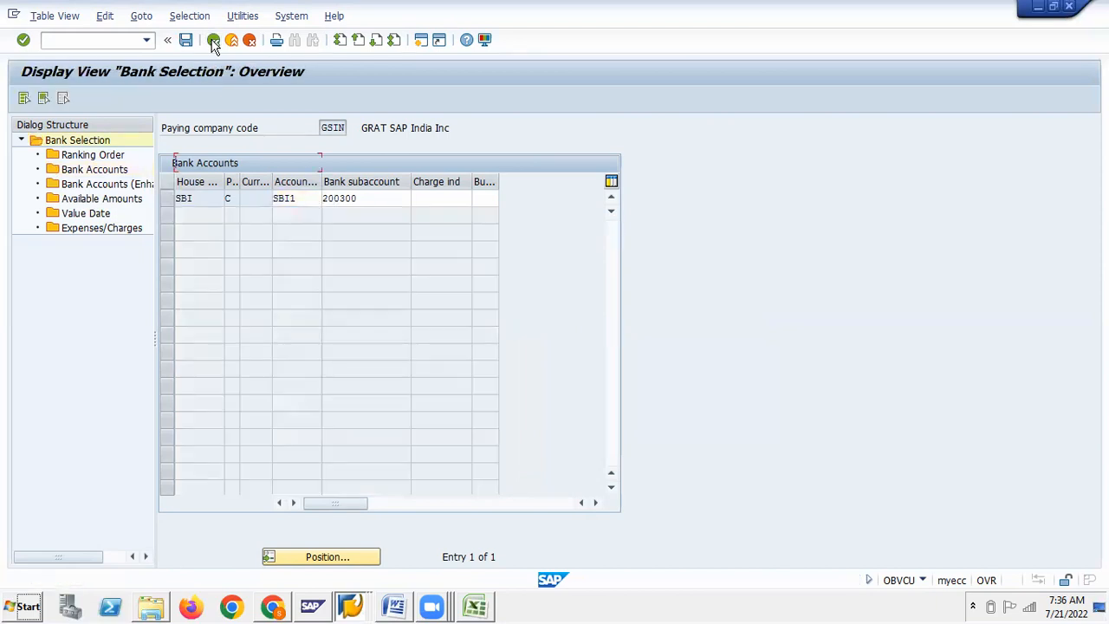
{"action": "left_click", "coordinate": [214, 41]}
{"action": "left_click", "coordinate": [98, 346]}
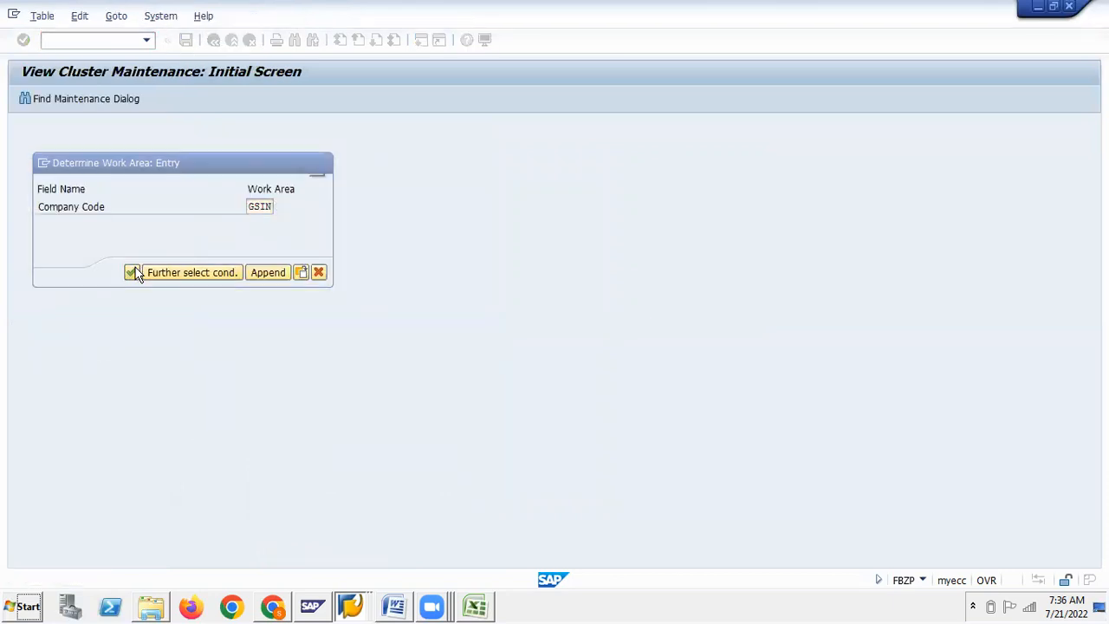
{"action": "left_click", "coordinate": [132, 272]}
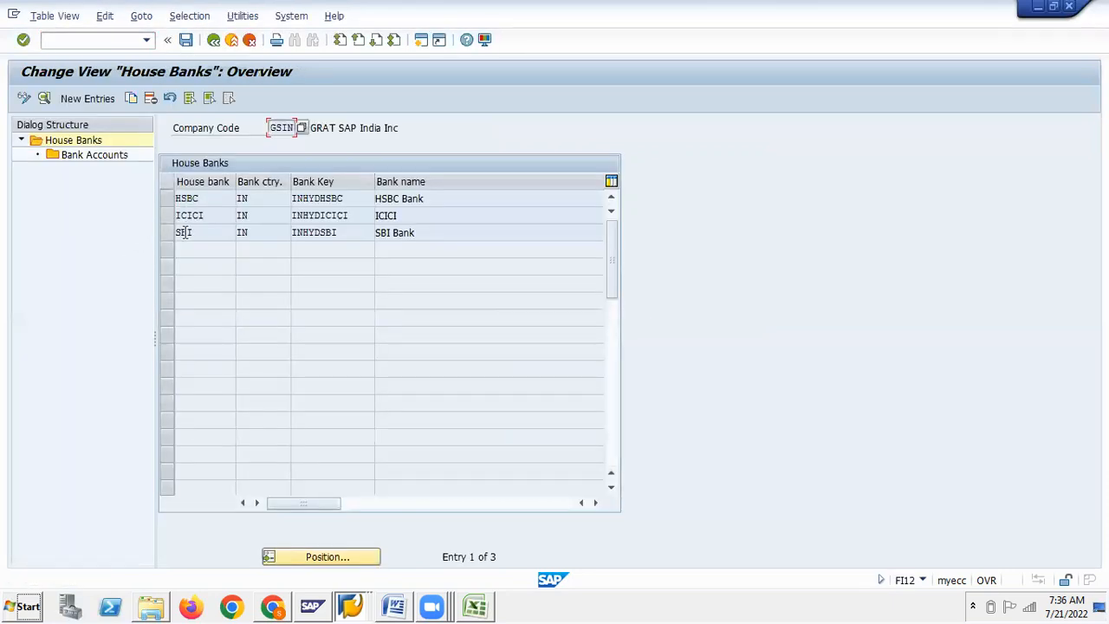
{"action": "key", "text": "alt+Tab"}
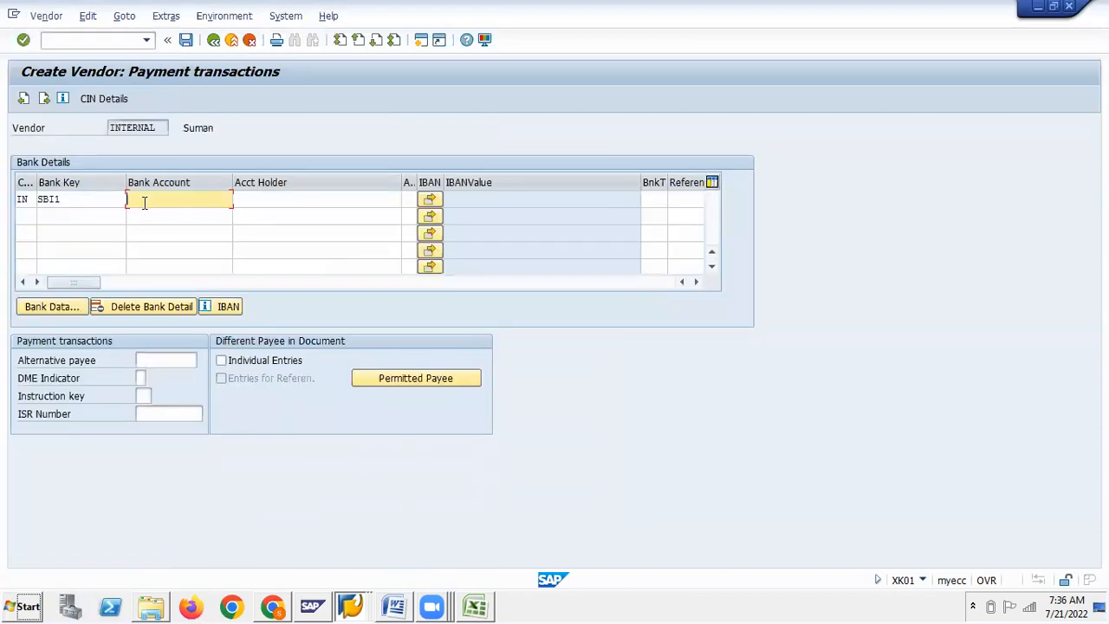
{"action": "key", "text": "alt+Tab"}
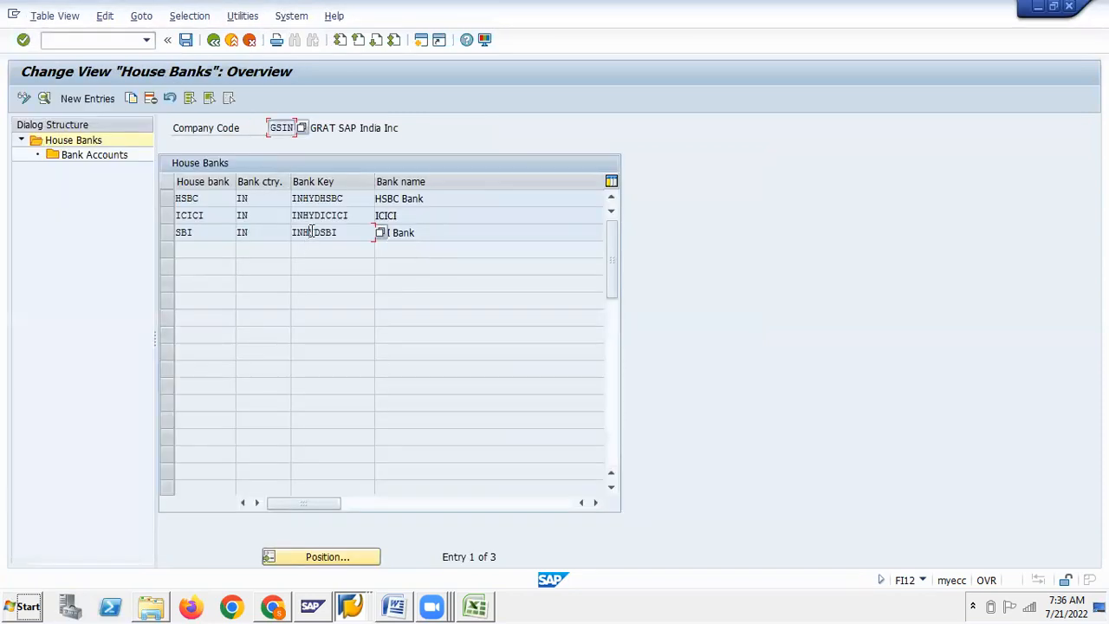
{"action": "double_click", "coordinate": [311, 232]}
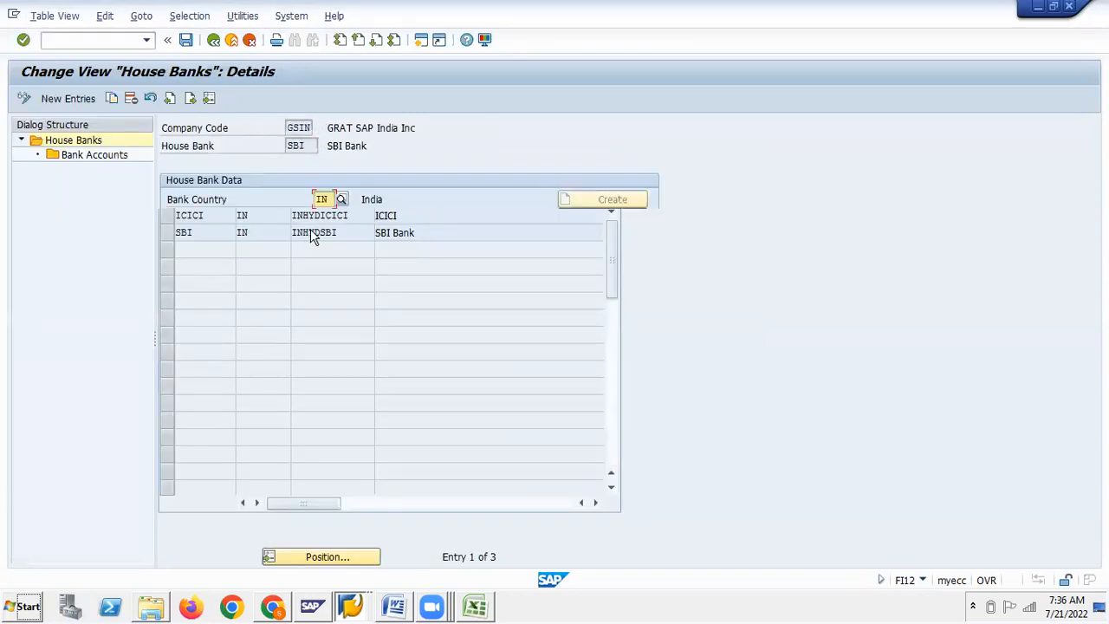
{"action": "double_click", "coordinate": [103, 154]}
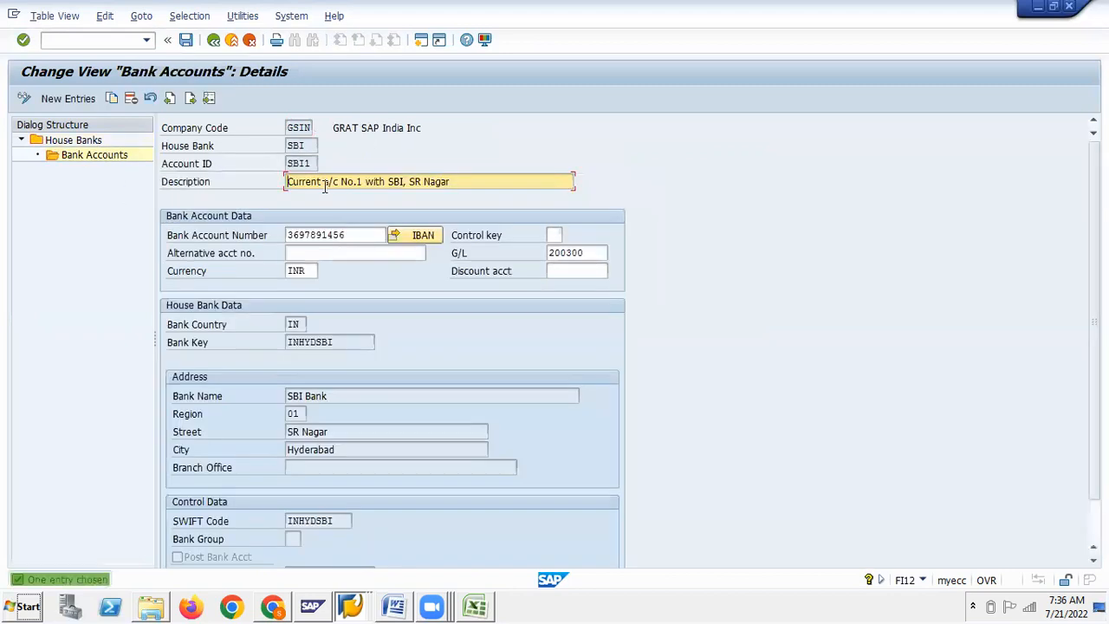
{"action": "left_click_drag", "start_coordinate": [348, 234], "coordinate": [286, 234]}
{"action": "key", "text": "ctrl+c"}
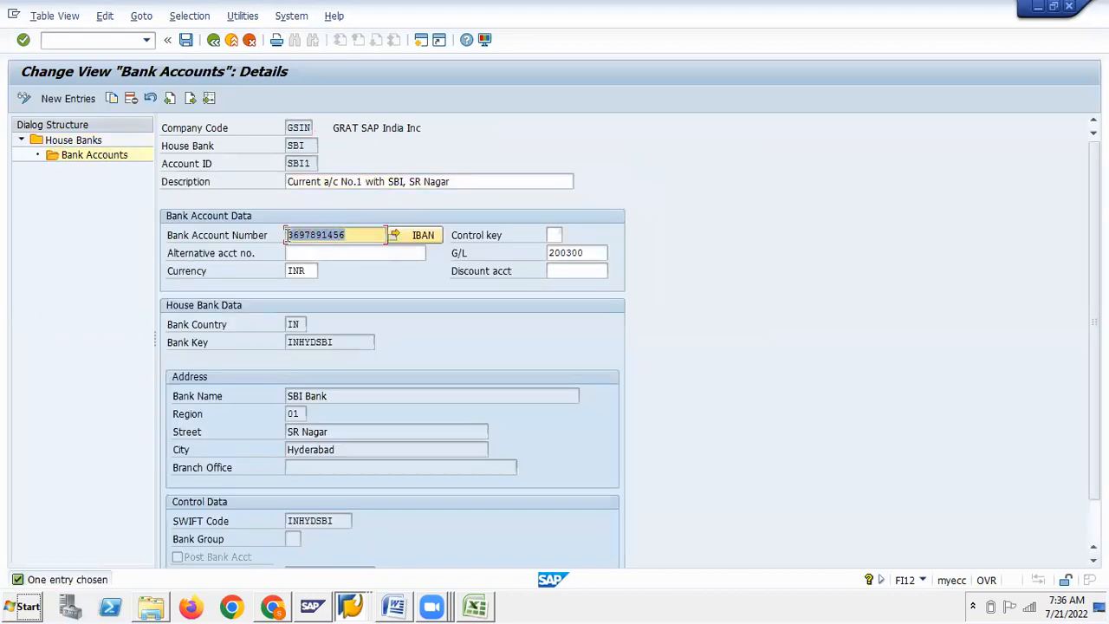
{"action": "key", "text": "alt+Tab"}
{"action": "key", "text": "ctrl+v"}
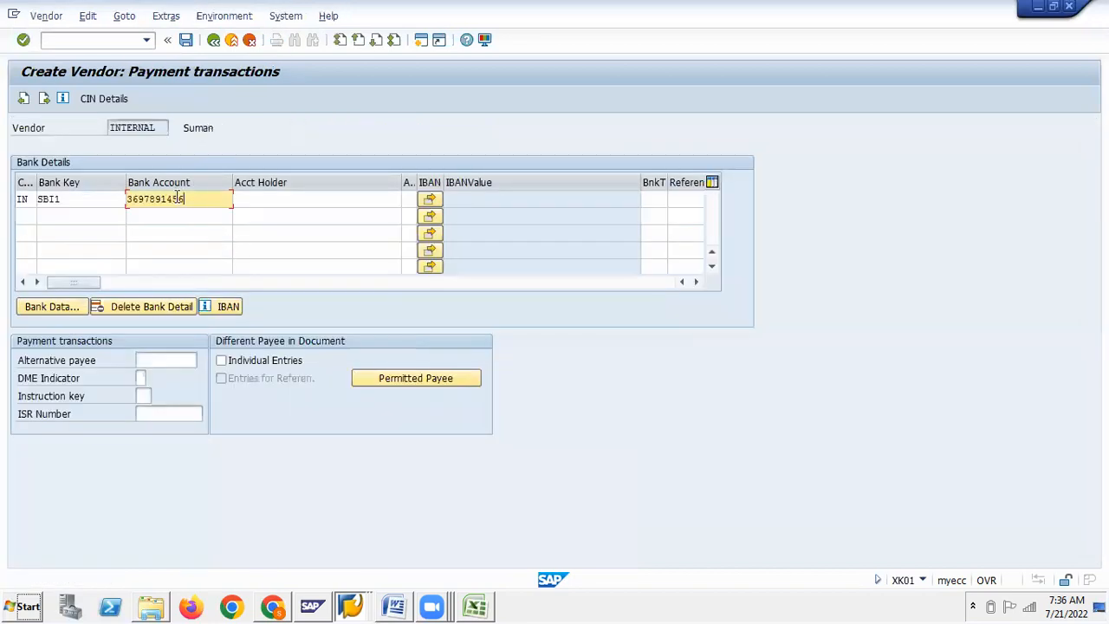
{"action": "left_click", "coordinate": [266, 198]}
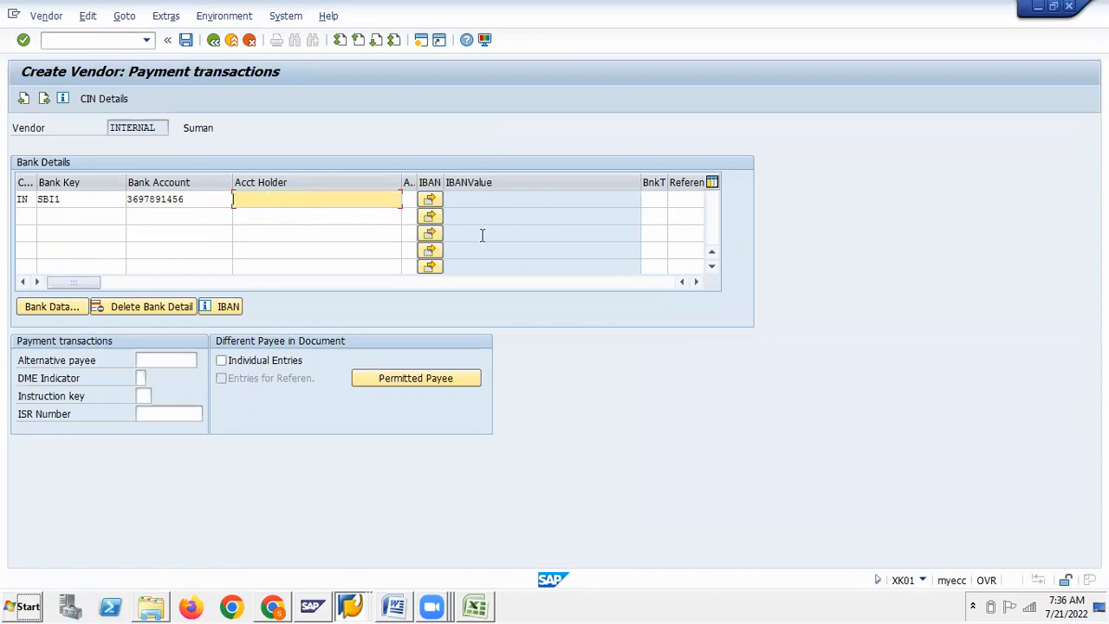
{"action": "left_click_drag", "start_coordinate": [699, 281], "coordinate": [698, 282]}
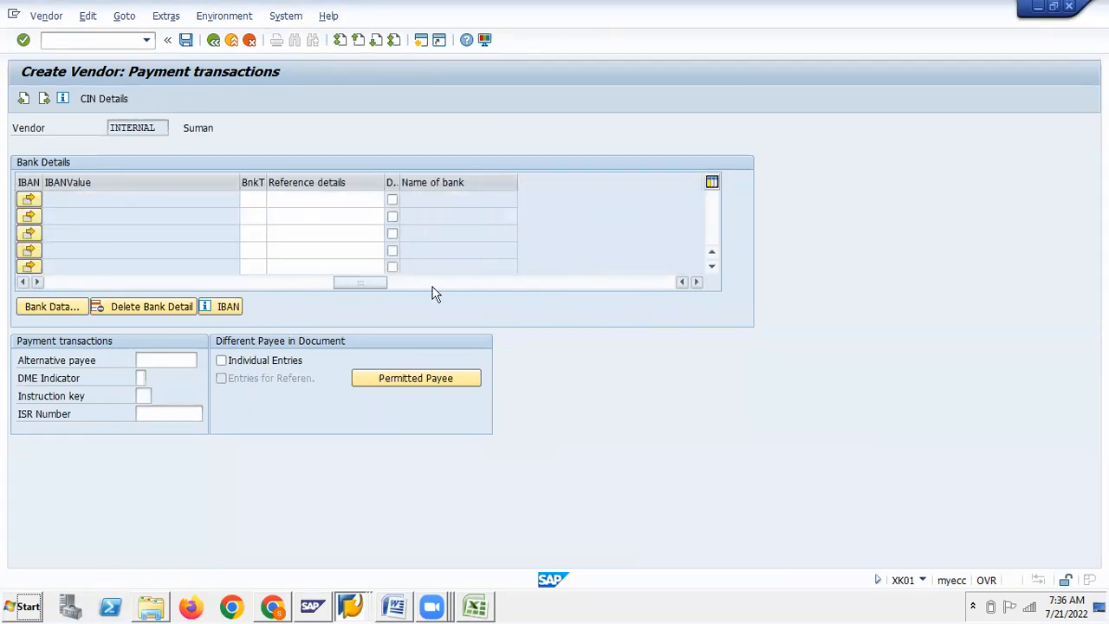
{"action": "left_click_drag", "start_coordinate": [23, 281], "coordinate": [23, 281]}
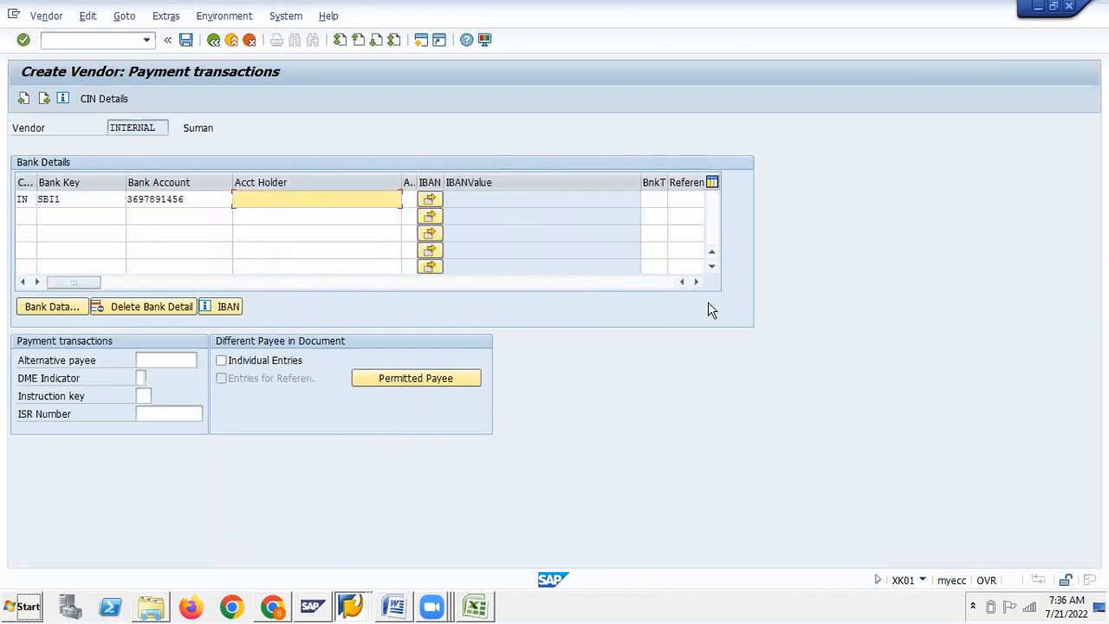
{"action": "left_click", "coordinate": [696, 282]}
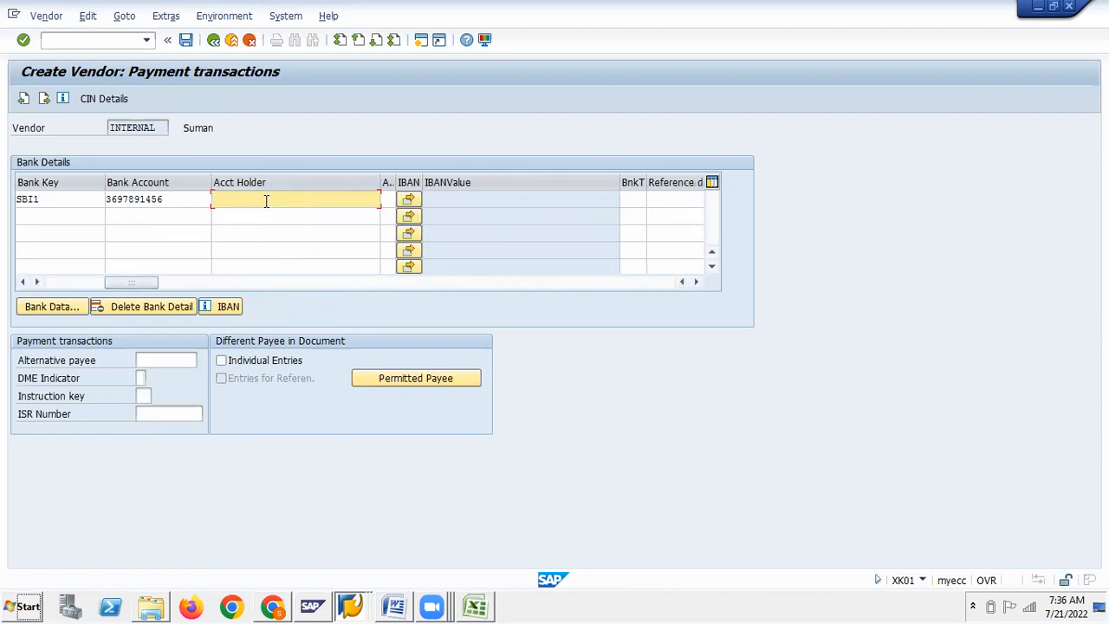
In Bank Data, enter bank name SBI and region 01 Andra Pradesh, then confirm
{"action": "left_click", "coordinate": [38, 310]}
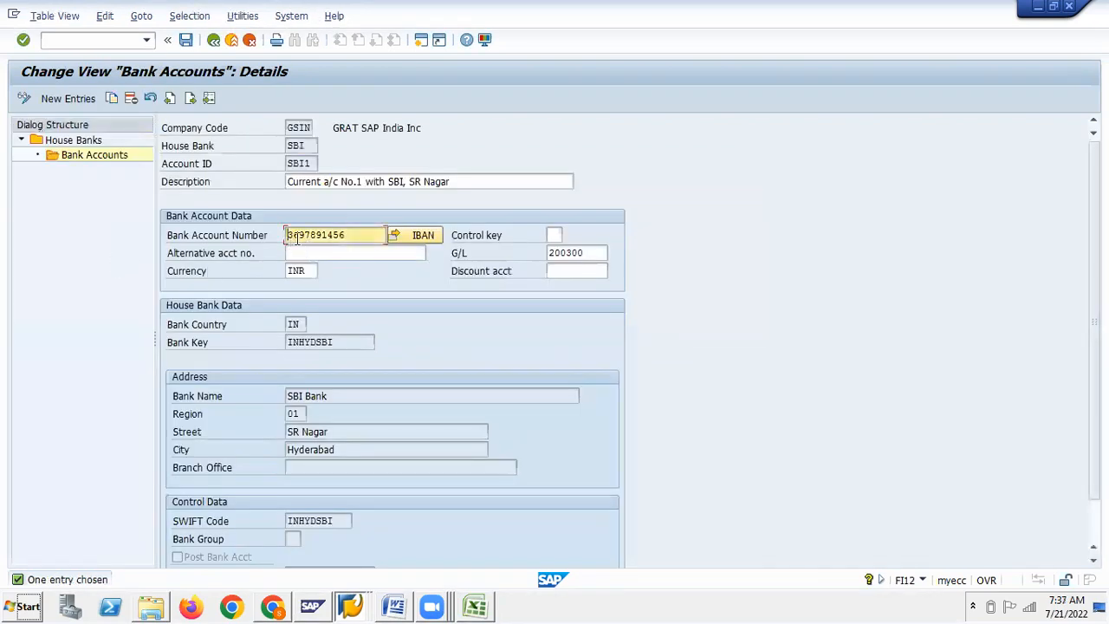
{"action": "key", "text": "alt+Tab"}
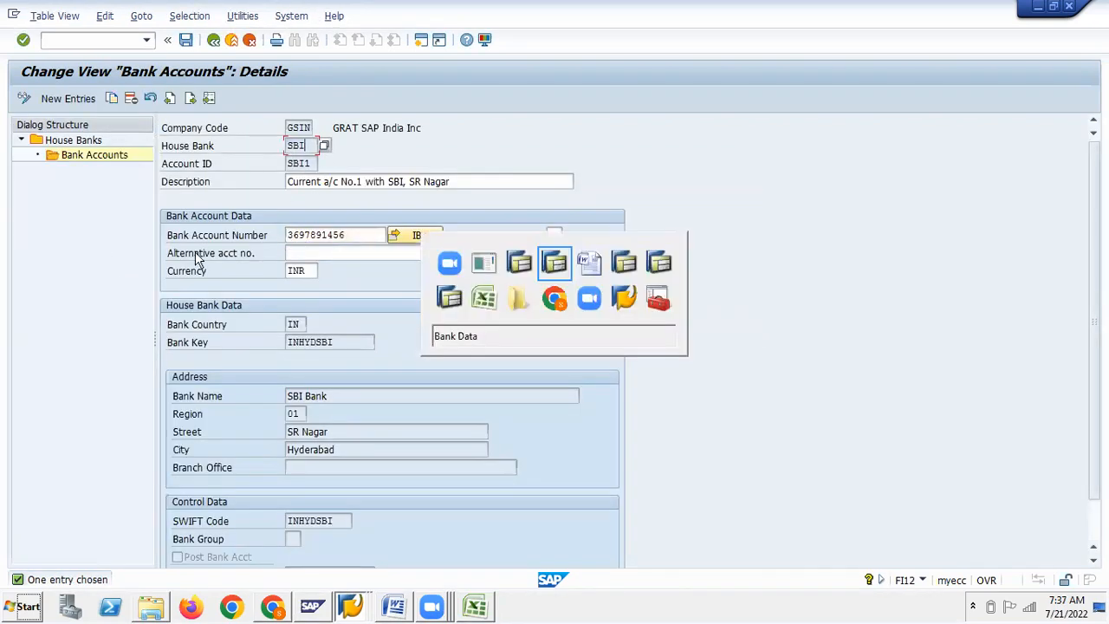
{"action": "type", "text": "SBI"}
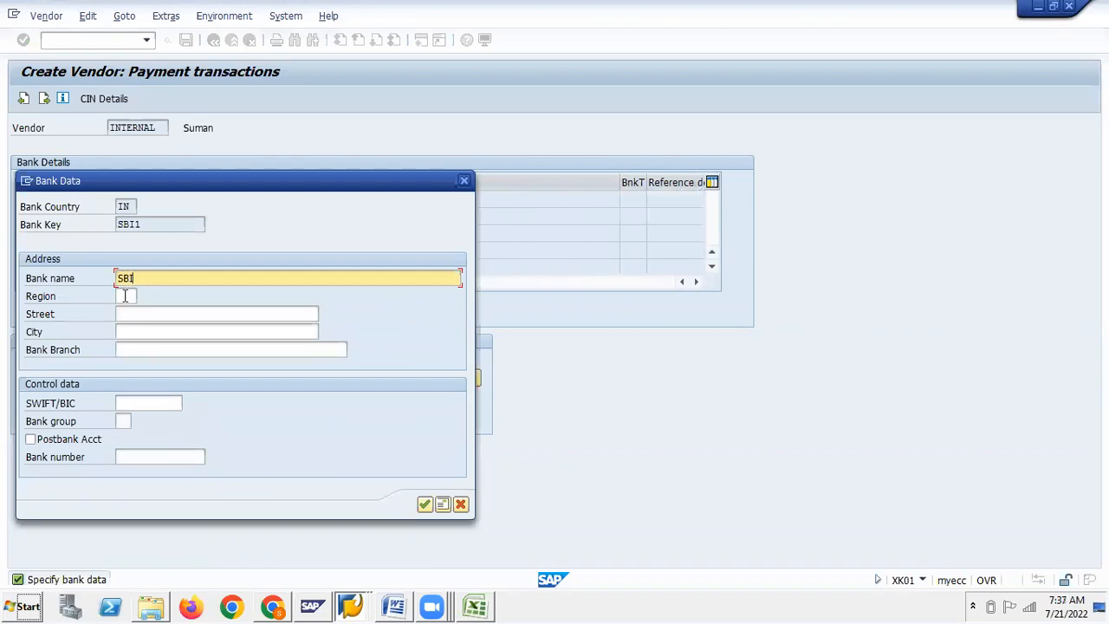
{"action": "left_click", "coordinate": [125, 296]}
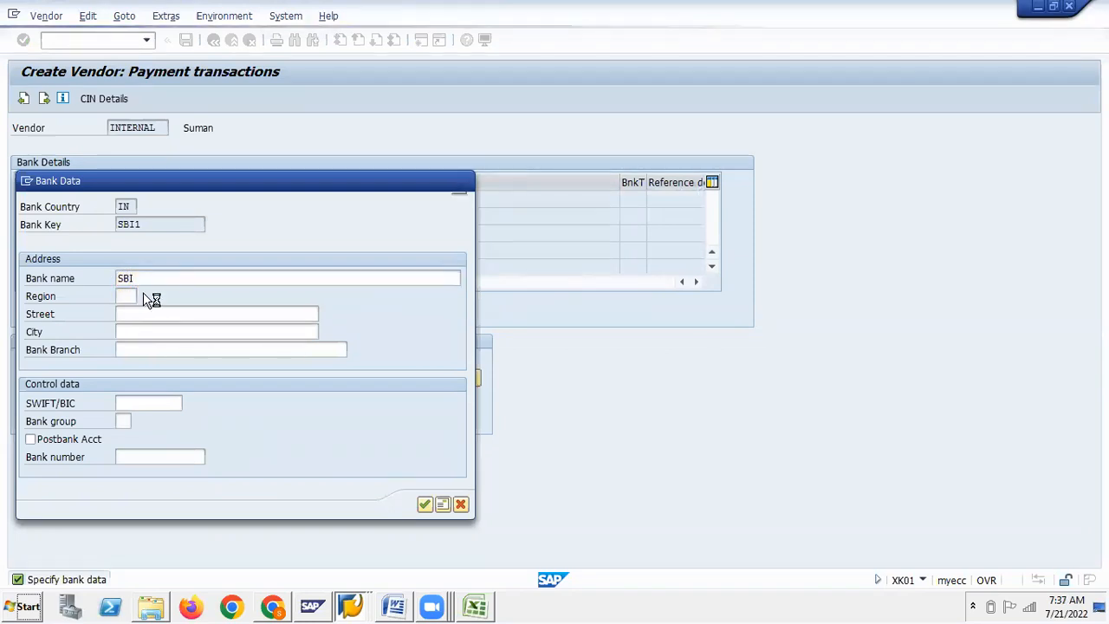
{"action": "left_click", "coordinate": [145, 297]}
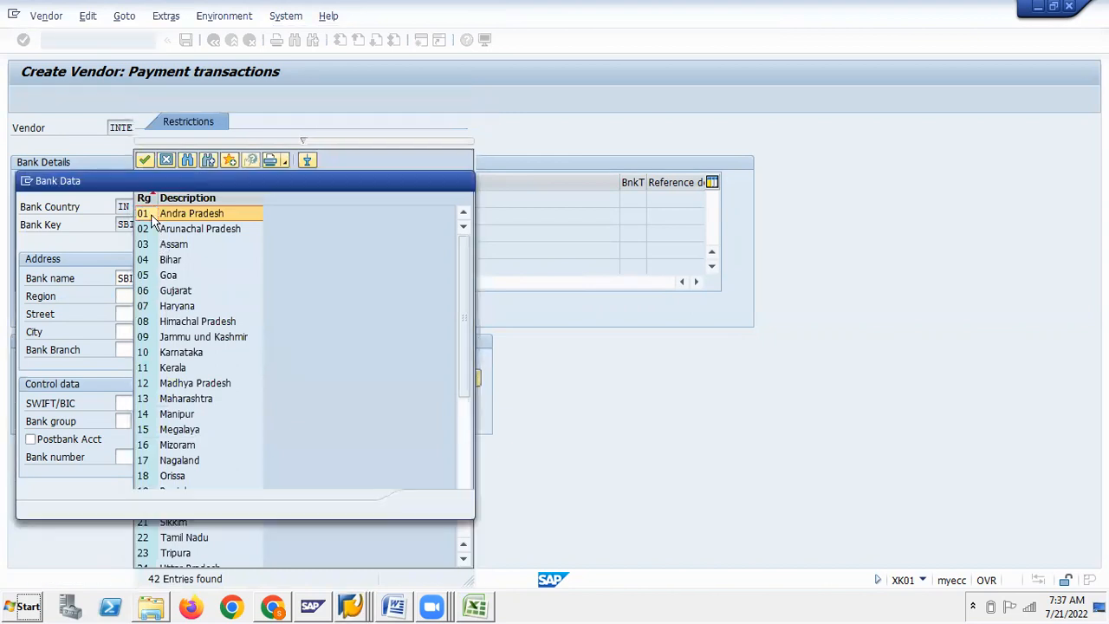
{"action": "double_click", "coordinate": [152, 217]}
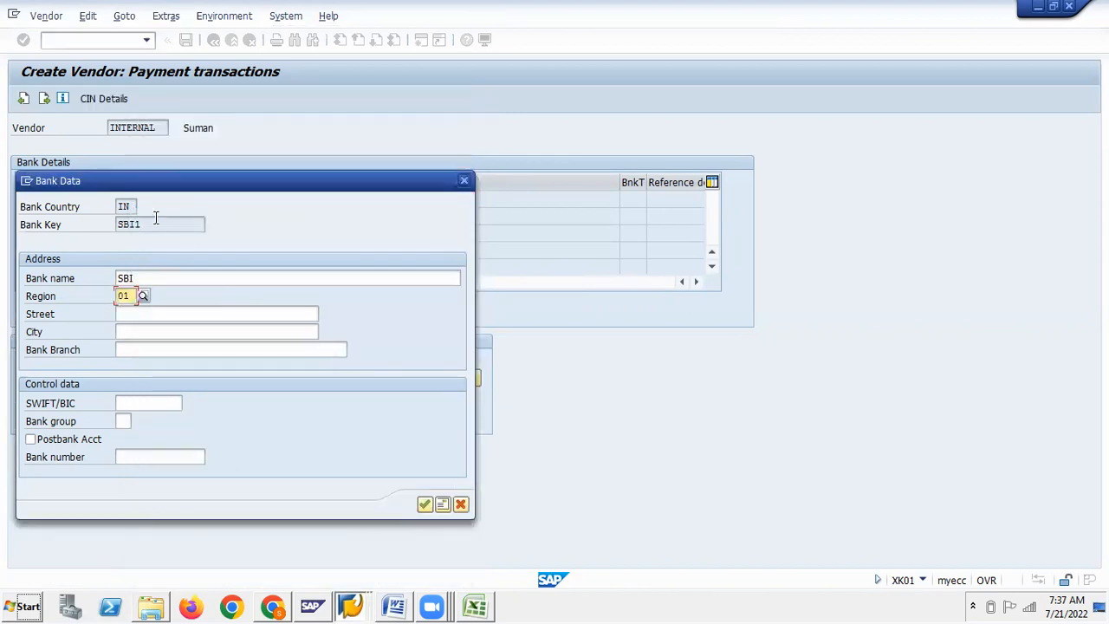
{"action": "left_click", "coordinate": [424, 505]}
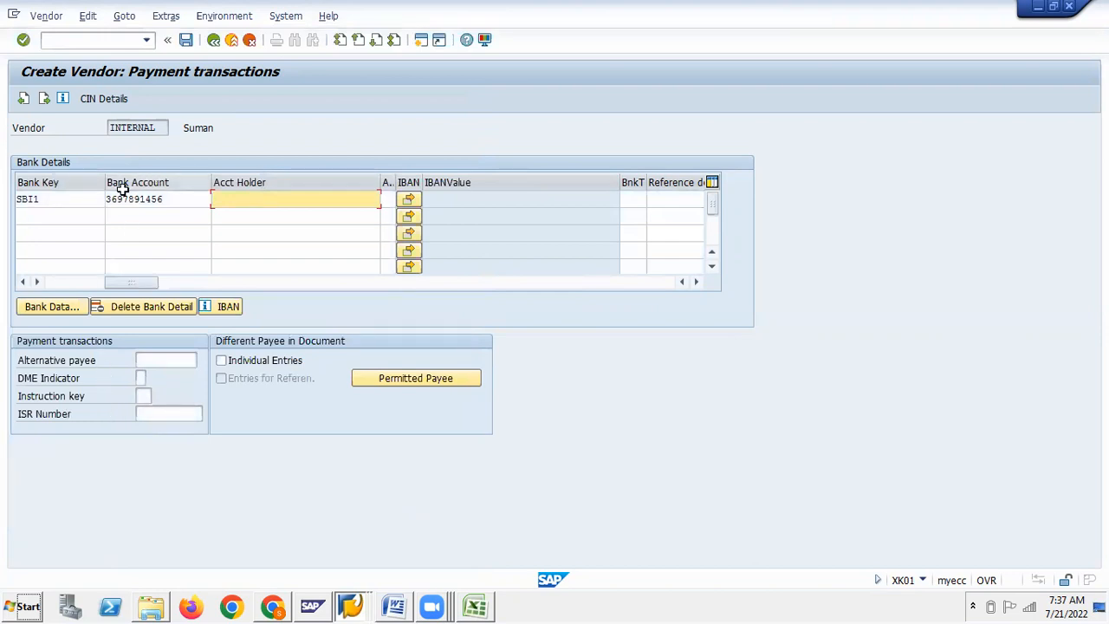
Reopen the SBI1 bank data, review the address fields and confirm again
{"action": "left_click", "coordinate": [60, 315]}
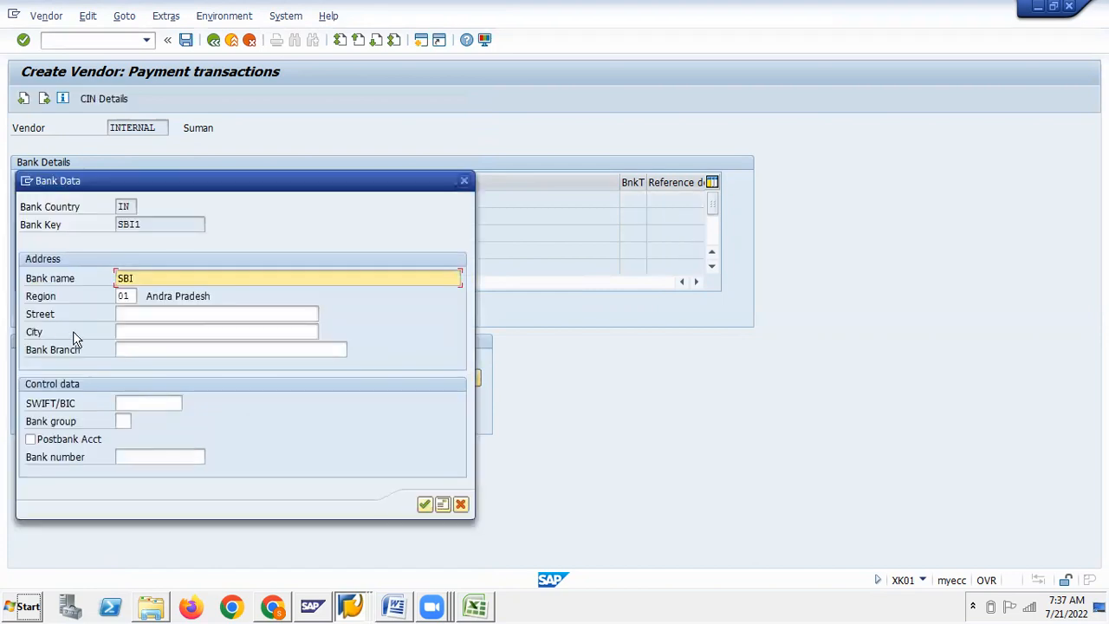
{"action": "left_click", "coordinate": [124, 296]}
{"action": "left_click", "coordinate": [126, 314]}
{"action": "left_click", "coordinate": [135, 346]}
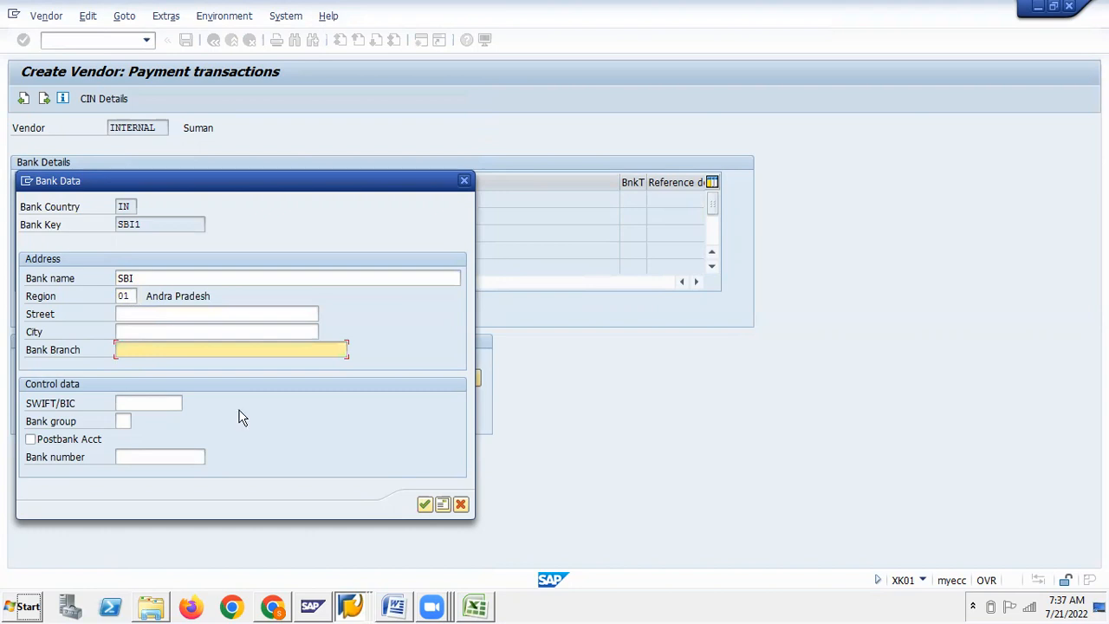
{"action": "left_click", "coordinate": [425, 506]}
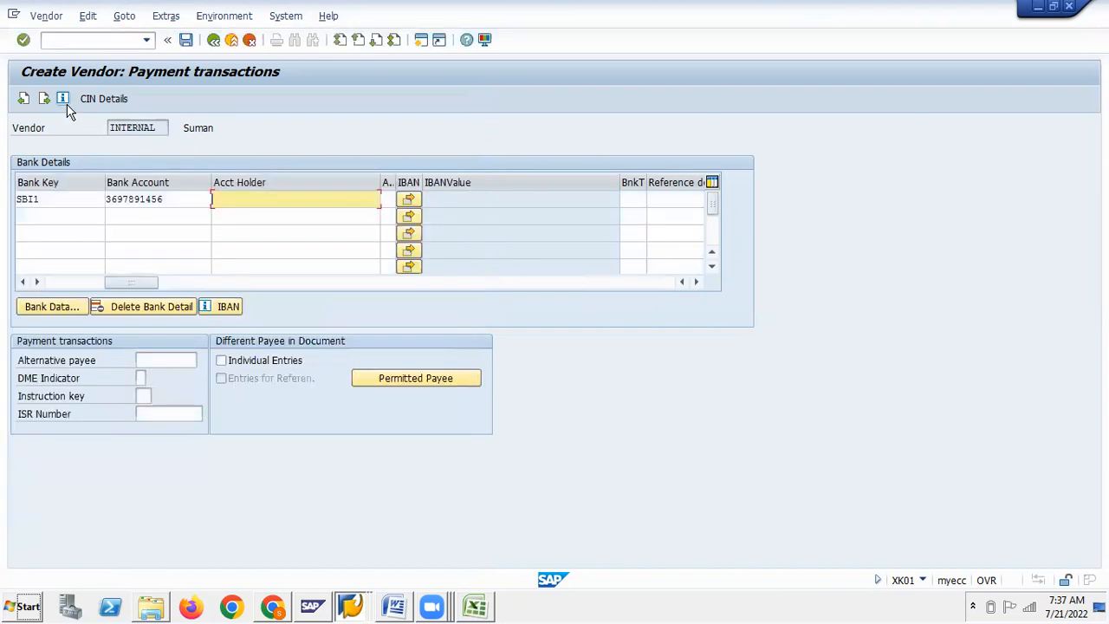
{"action": "left_click", "coordinate": [63, 98]}
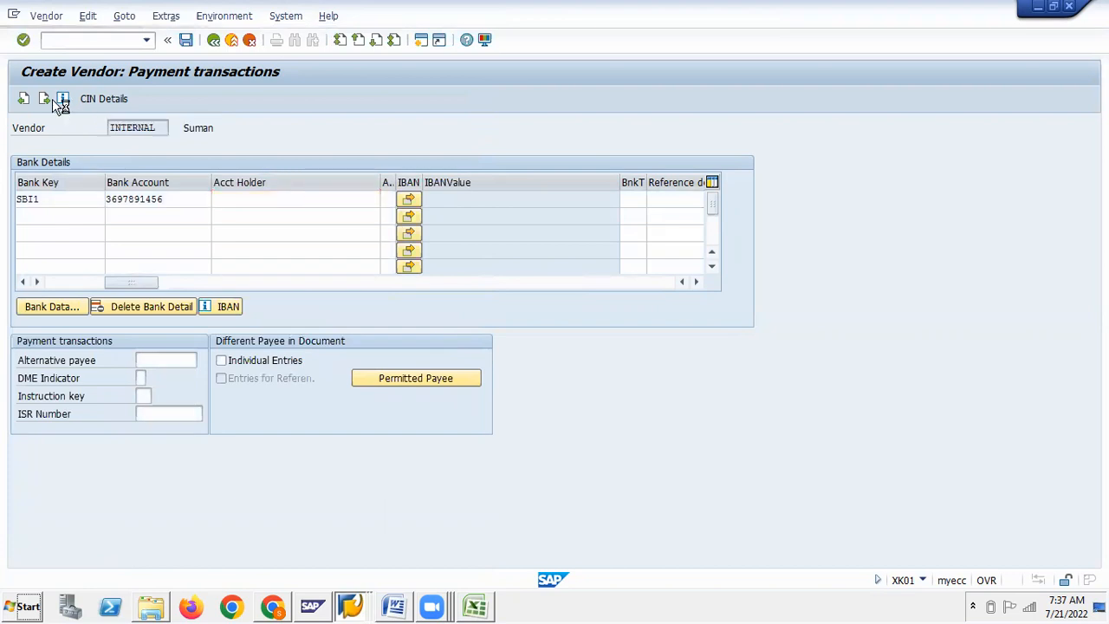
{"action": "left_click", "coordinate": [413, 216]}
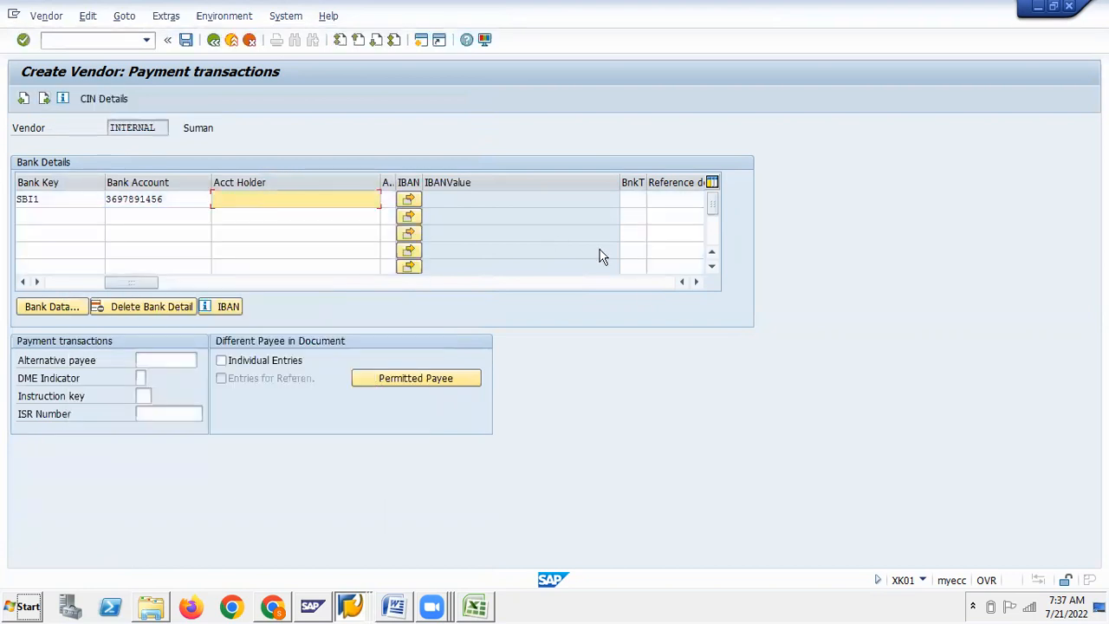
{"action": "left_click", "coordinate": [695, 281]}
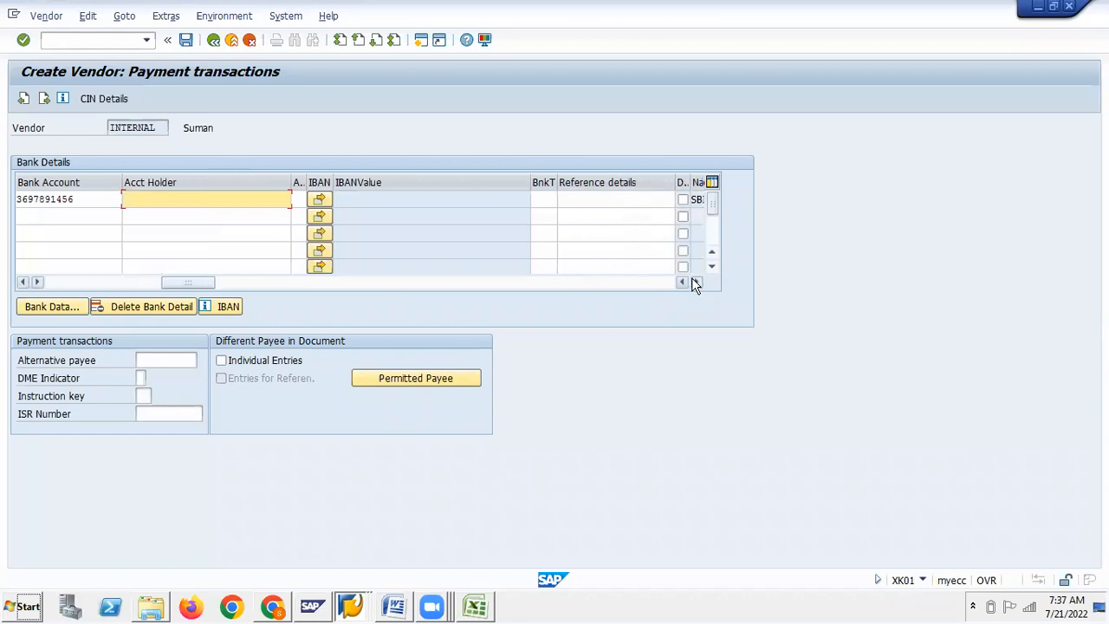
{"action": "left_click", "coordinate": [696, 282]}
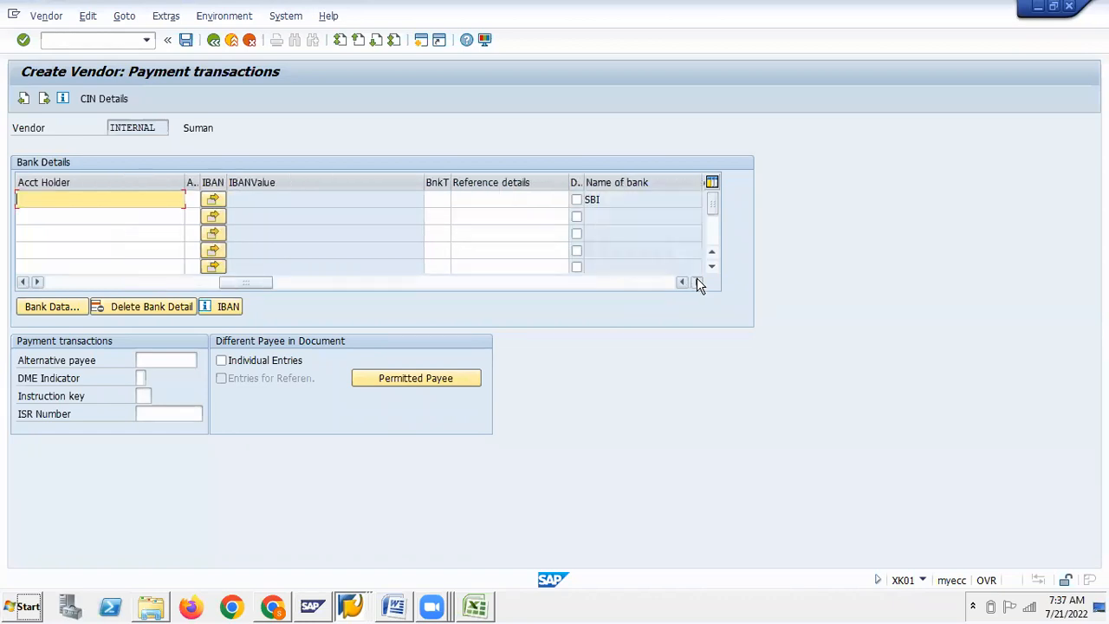
{"action": "left_click", "coordinate": [697, 282]}
{"action": "left_click", "coordinate": [696, 282]}
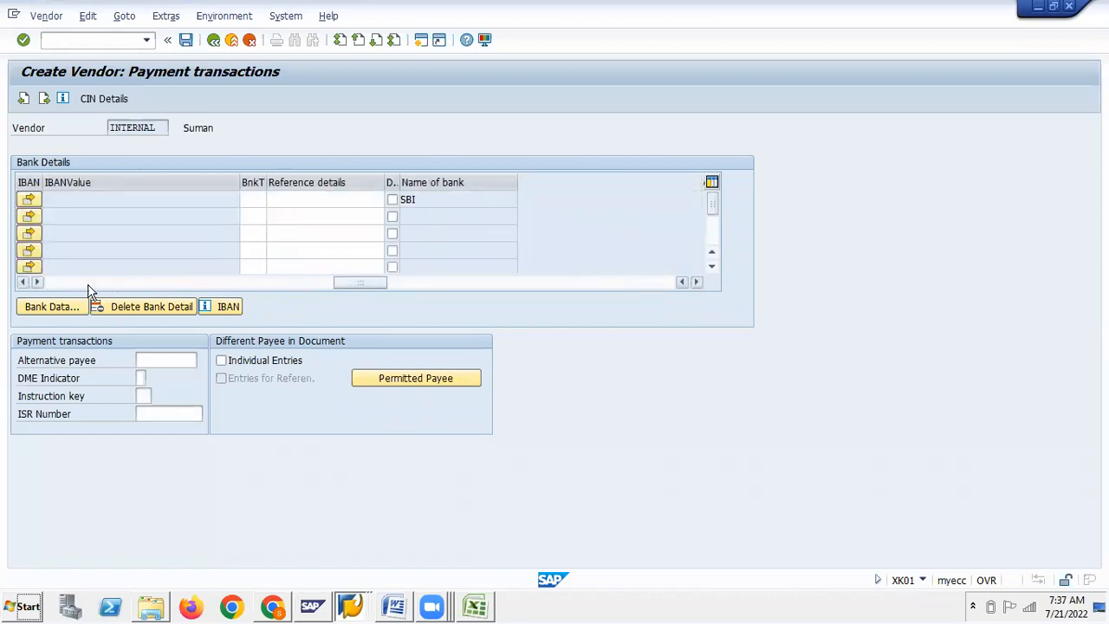
{"action": "left_click", "coordinate": [23, 282]}
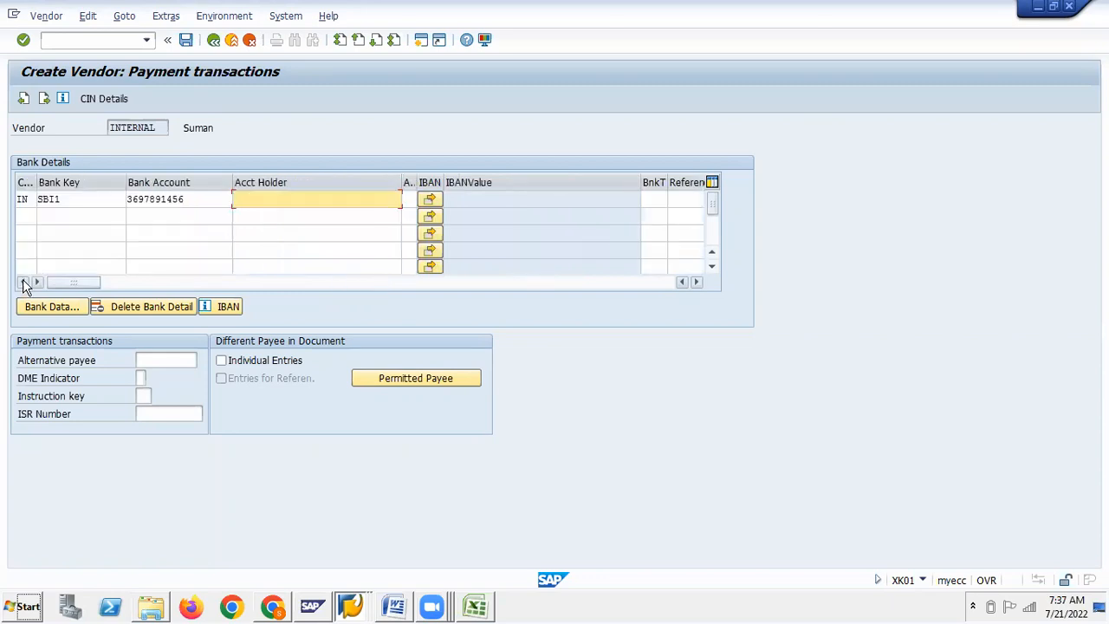
{"action": "left_click", "coordinate": [45, 100]}
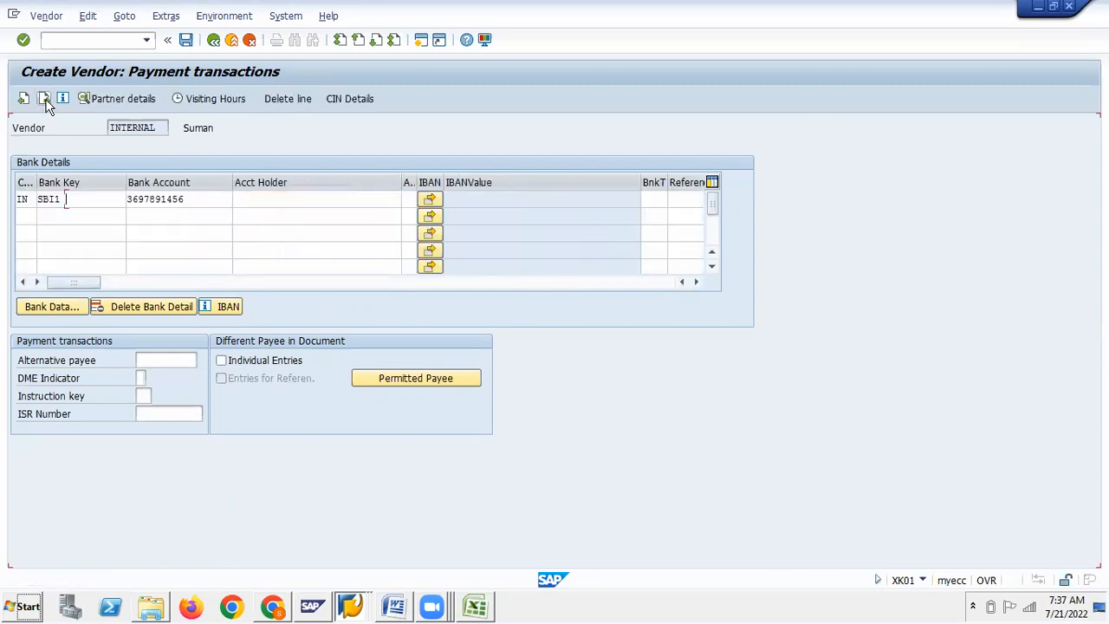
On Accounting information, look up the available reconciliation accounts
{"action": "left_click", "coordinate": [45, 100]}
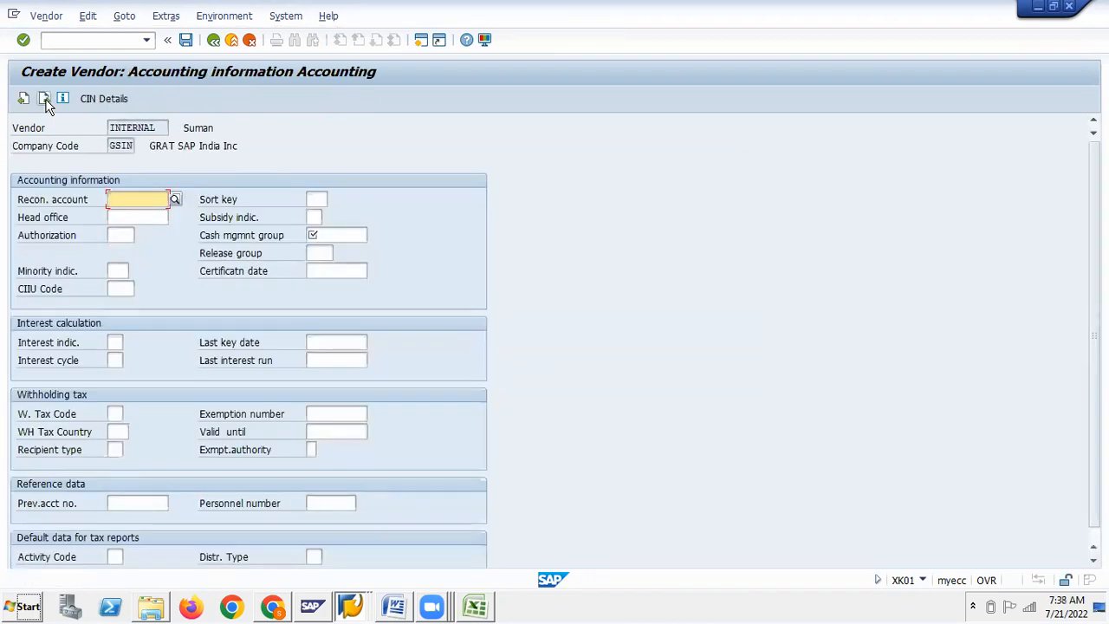
{"action": "left_click", "coordinate": [334, 235]}
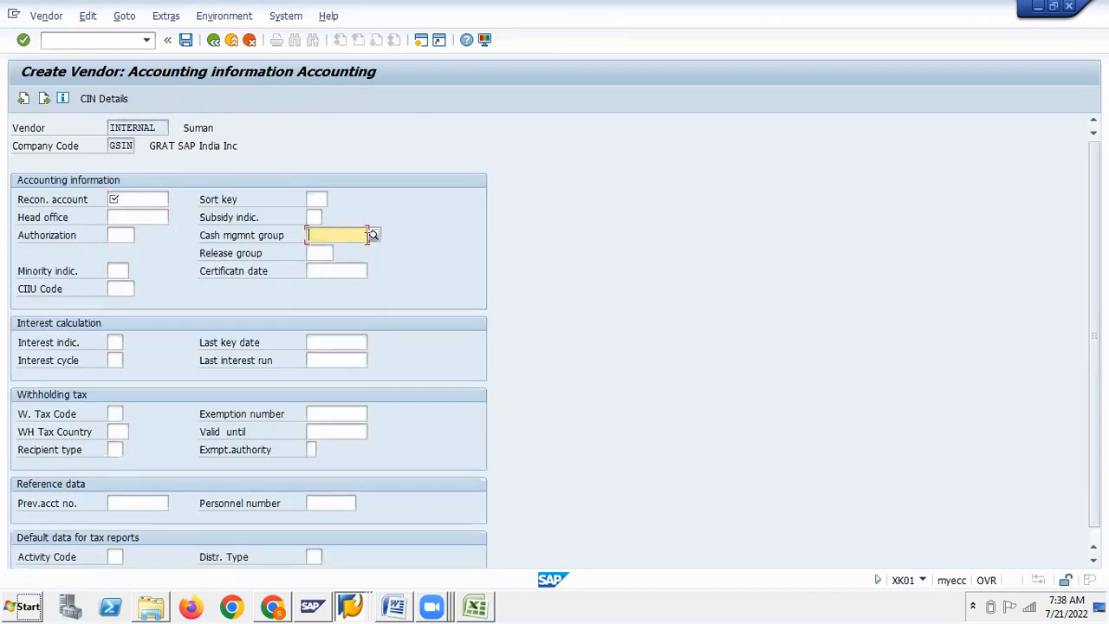
{"action": "left_click", "coordinate": [127, 199]}
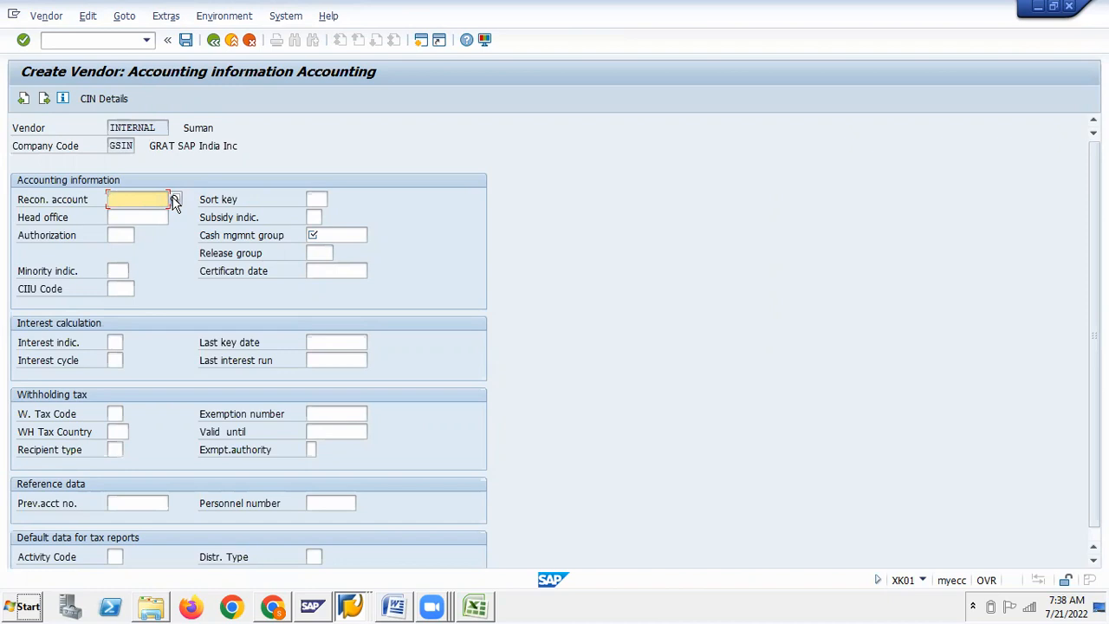
{"action": "left_click", "coordinate": [174, 200]}
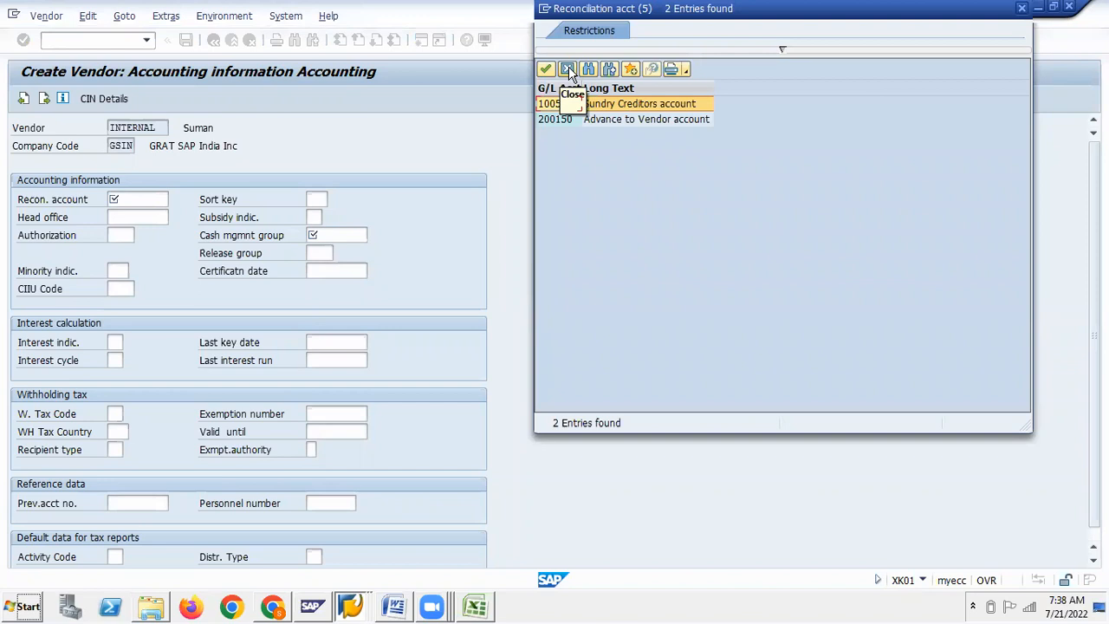
{"action": "left_click", "coordinate": [570, 76]}
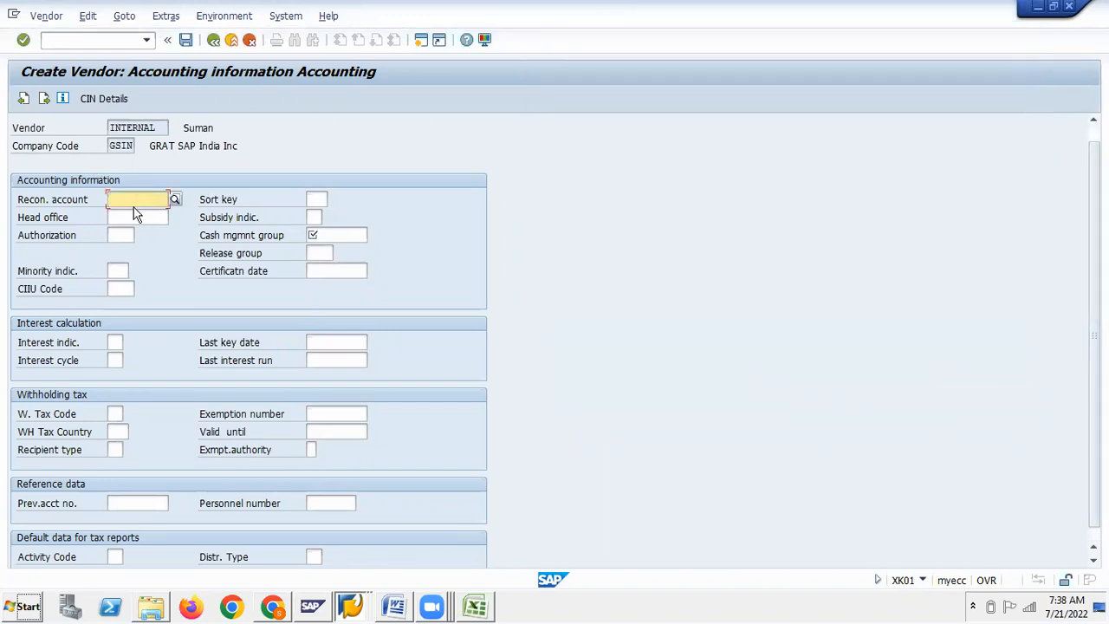
Enter reconciliation account 100505 from the earlier entries
{"action": "left_click", "coordinate": [131, 200]}
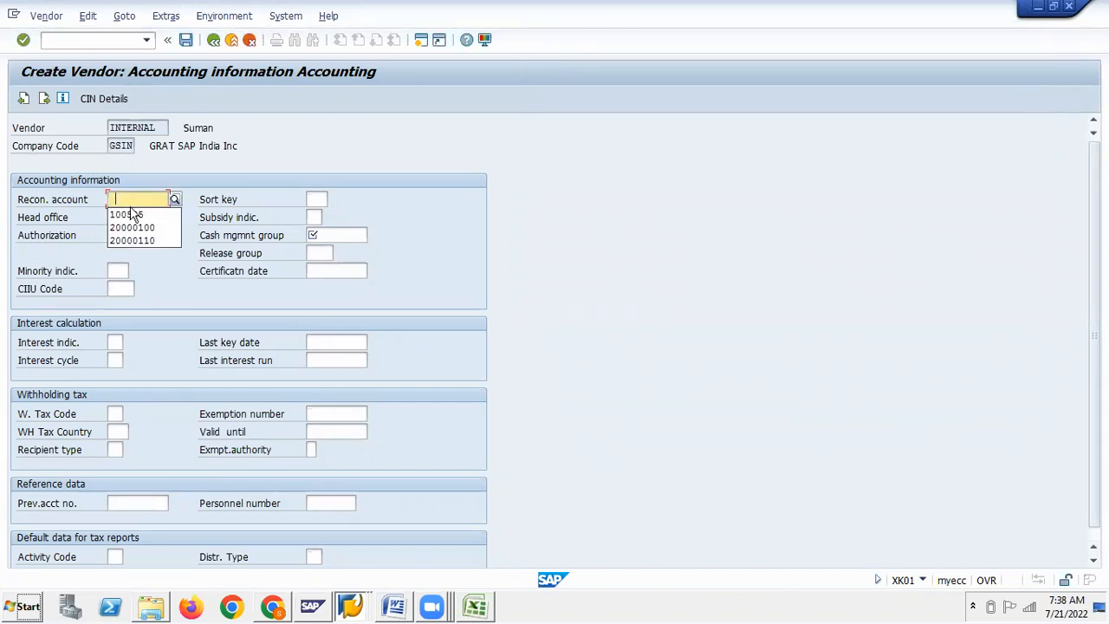
{"action": "key", "text": "Down"}
{"action": "key", "text": "alt+Tab"}
{"action": "key", "text": "alt+Tab"}
{"action": "left_click", "coordinate": [127, 200]}
{"action": "left_click", "coordinate": [126, 213]}
{"action": "key", "text": "alt+Tab"}
{"action": "key", "text": "alt+Tab"}
{"action": "key", "text": "alt+Tab"}
{"action": "key", "text": "alt+Tab"}
{"action": "key", "text": "alt+Tab"}
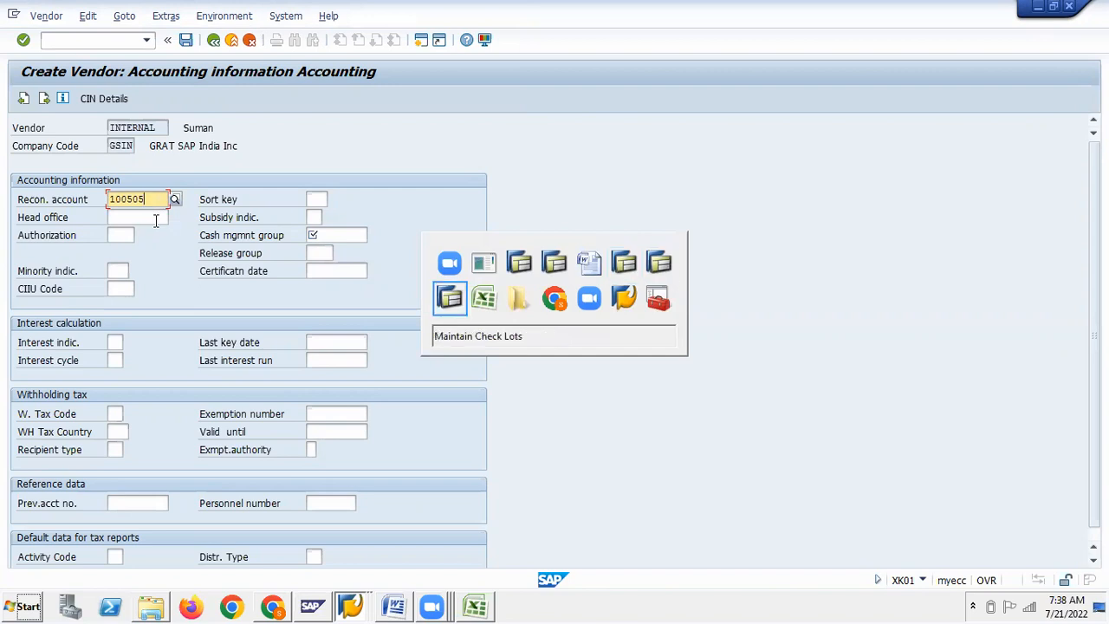
{"action": "key", "text": "alt+Tab"}
{"action": "key", "text": "alt+Tab"}
{"action": "key", "text": "alt+Tab"}
{"action": "key", "text": "alt+Tab"}
{"action": "key", "text": "alt+Tab"}
{"action": "key", "text": "alt+Tab"}
{"action": "key", "text": "alt+Tab"}
{"action": "key", "text": "alt+Tab"}
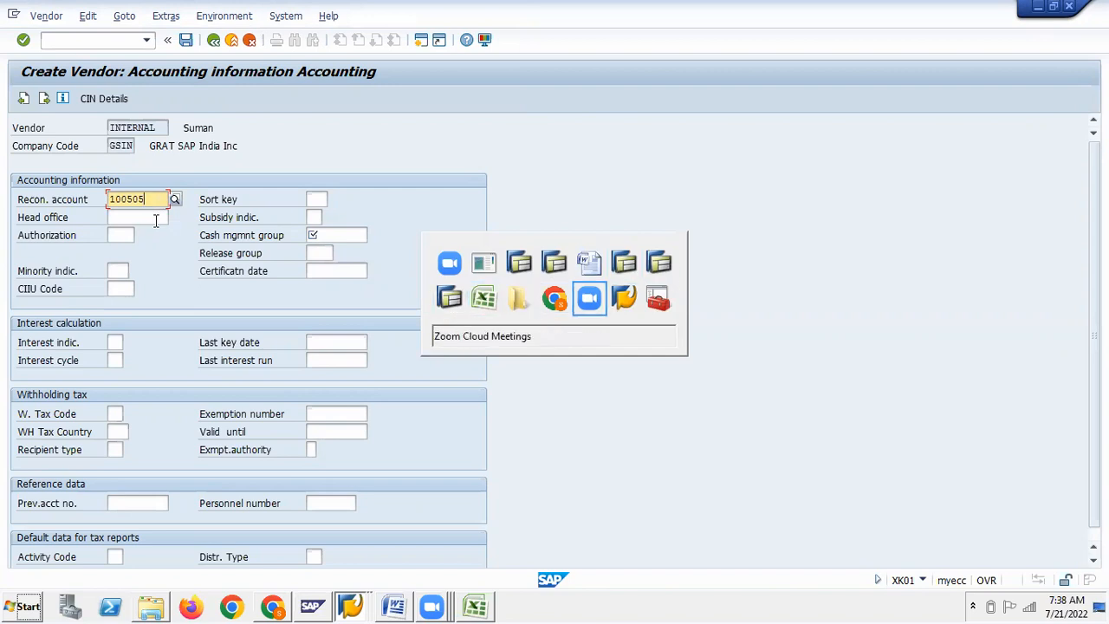
{"action": "key", "text": "alt+Tab"}
{"action": "key", "text": "alt+Tab"}
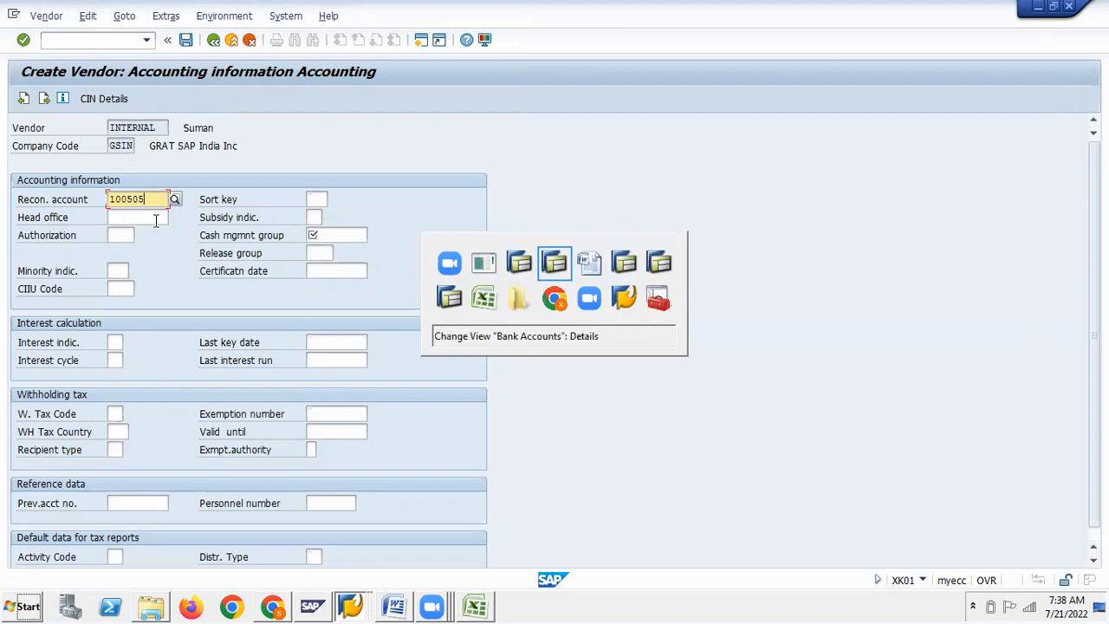
{"action": "key", "text": "alt+Tab"}
{"action": "key", "text": "alt+Tab"}
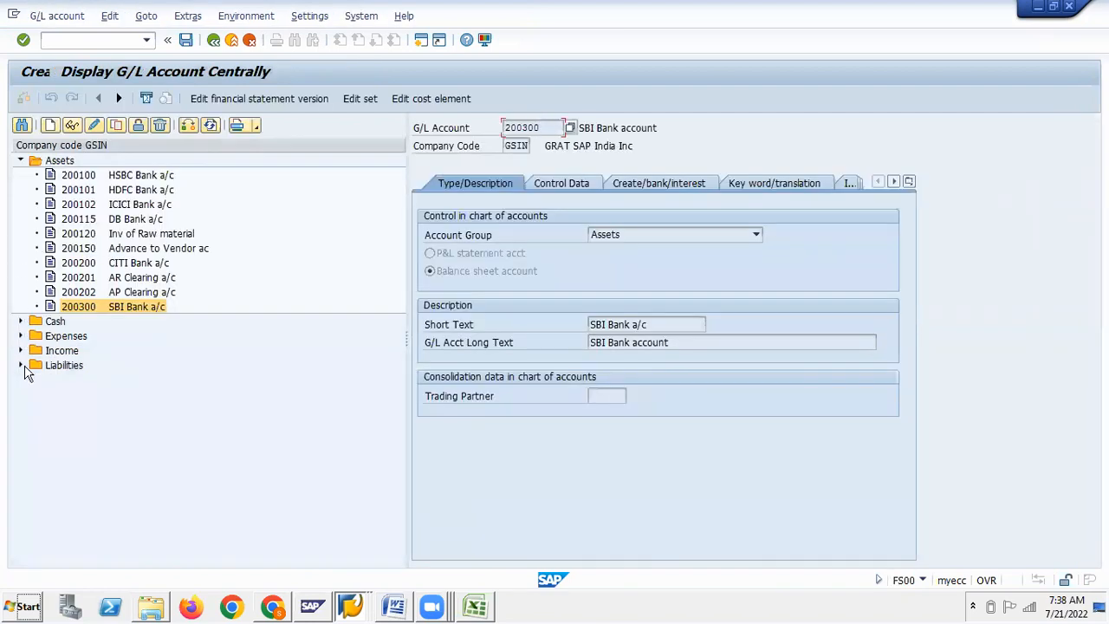
Verify 100505 Sundry Creditors under Liabilities accounts, then return to vendor creation
{"action": "left_click", "coordinate": [20, 366]}
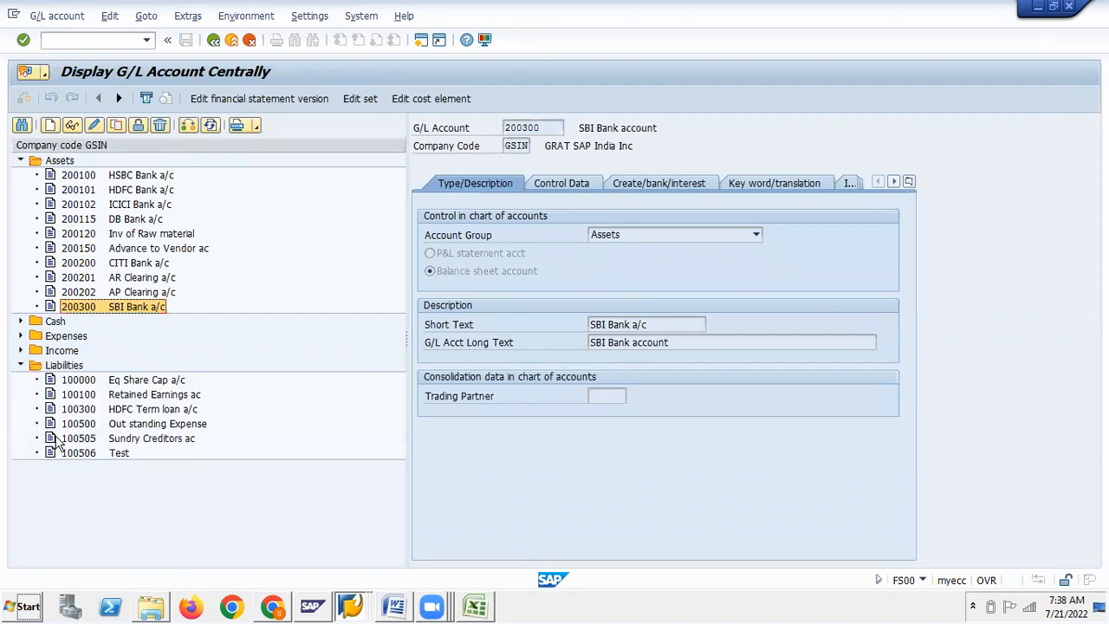
{"action": "left_click", "coordinate": [80, 439]}
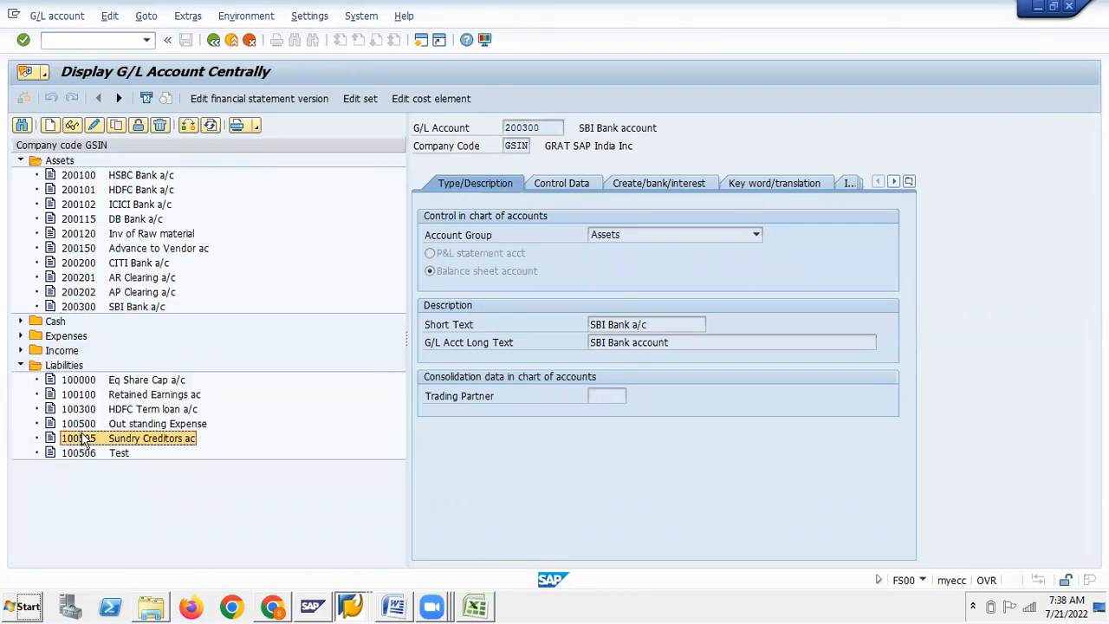
{"action": "key", "text": "alt+Tab"}
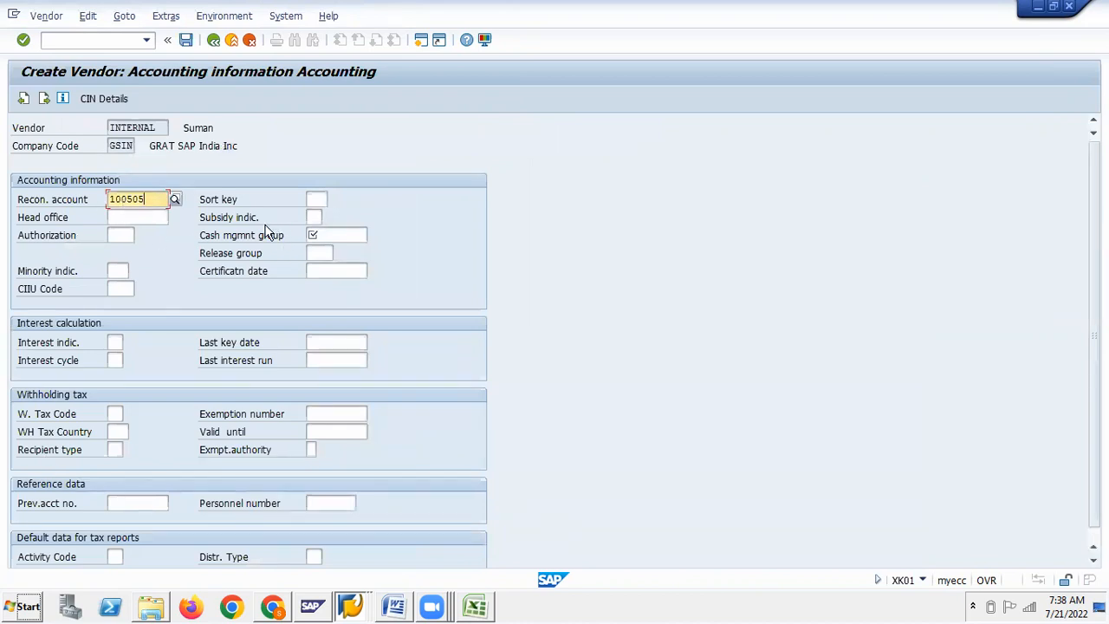
Set cash management group A1 and advance to the vendor's Payment transactions screen for GSIN
{"action": "left_click", "coordinate": [316, 235]}
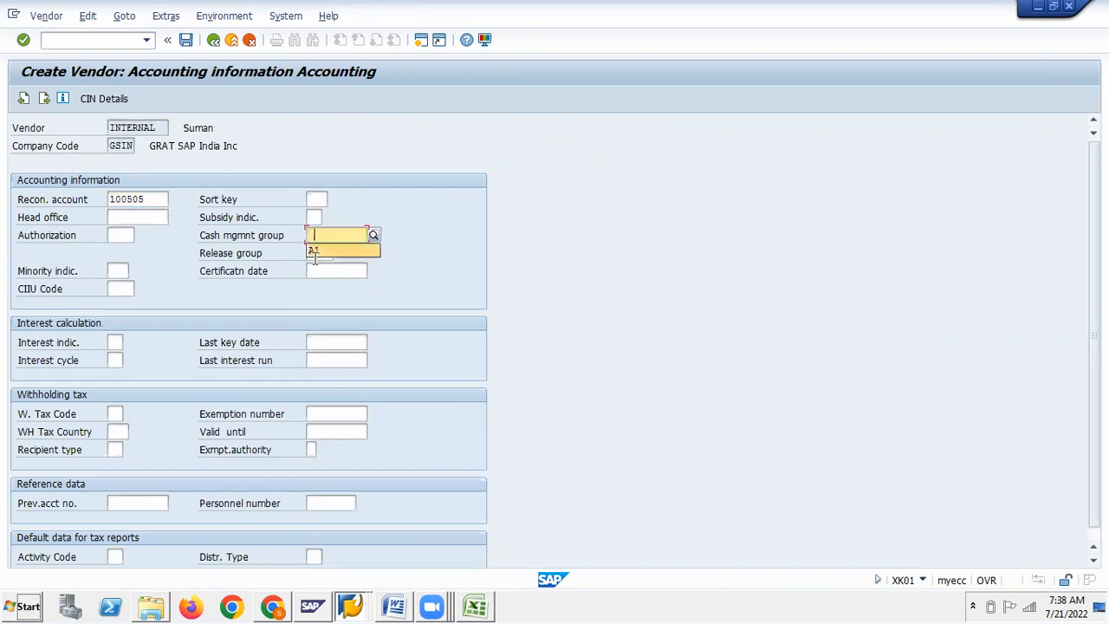
{"action": "left_click", "coordinate": [322, 250]}
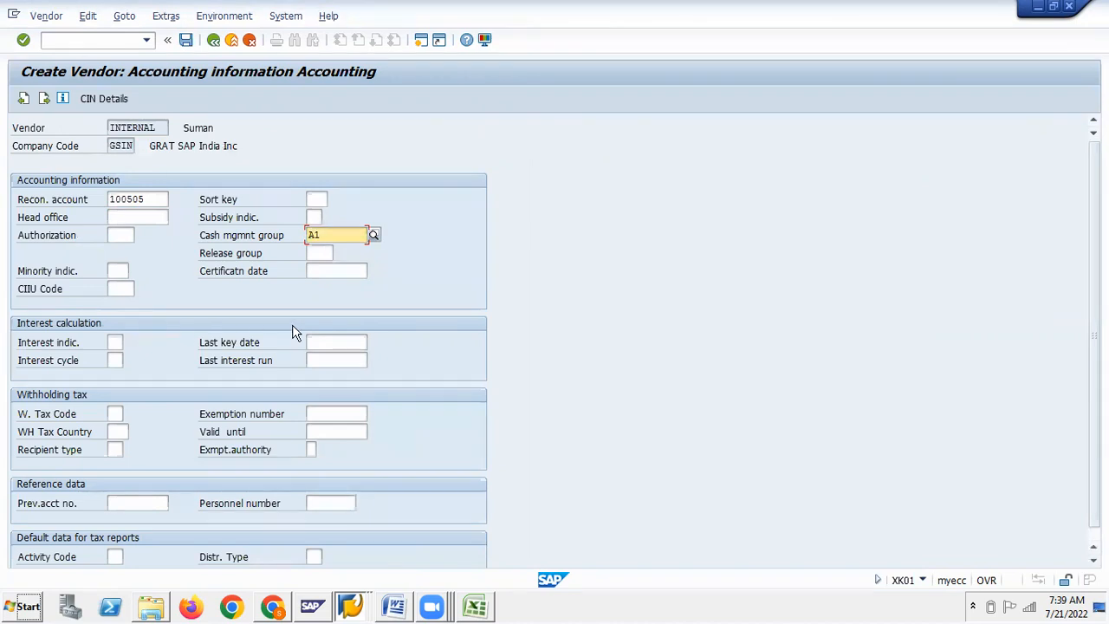
{"action": "scroll", "coordinate": [292, 329], "scroll_direction": "down", "scroll_amount": 1}
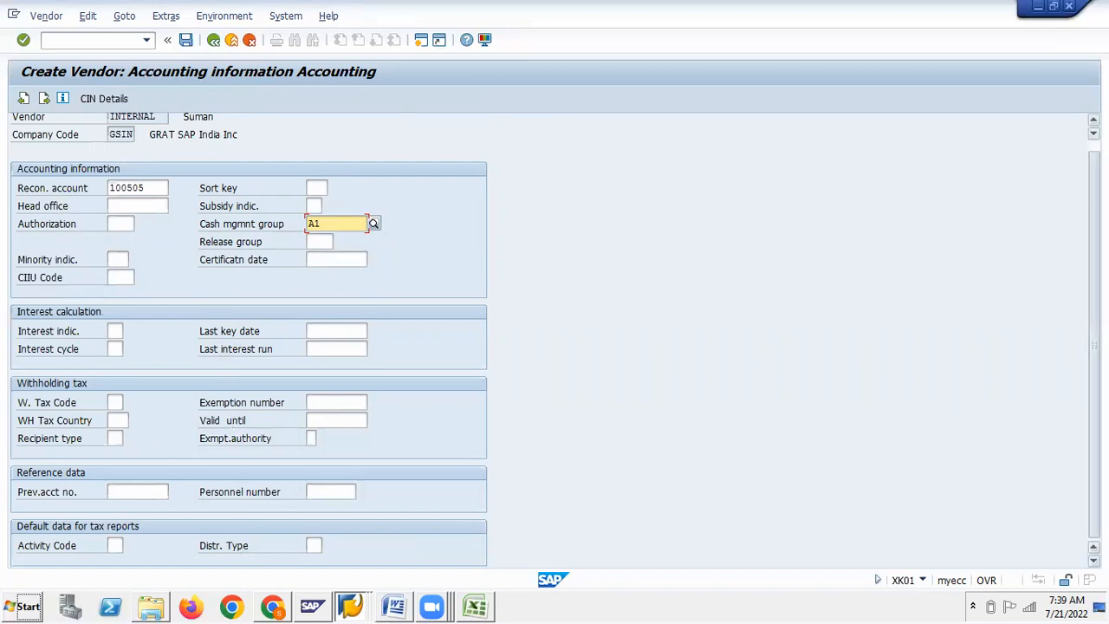
{"action": "left_click", "coordinate": [46, 99]}
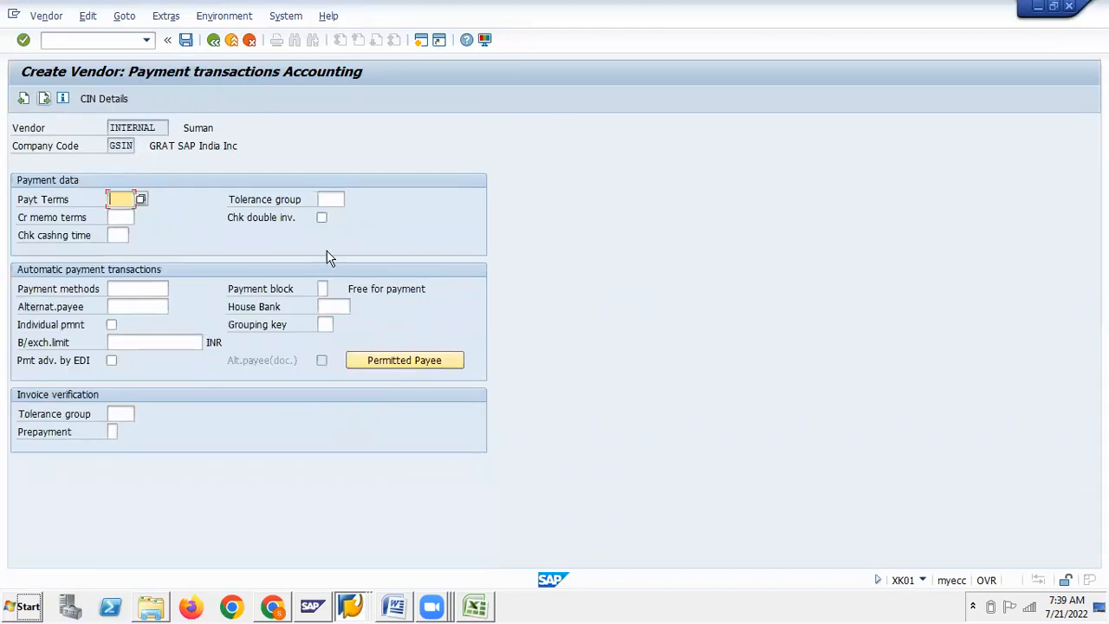
Select outgoing payment method C for the vendor from the payment methods list
{"action": "left_click", "coordinate": [118, 289]}
{"action": "left_click", "coordinate": [176, 290]}
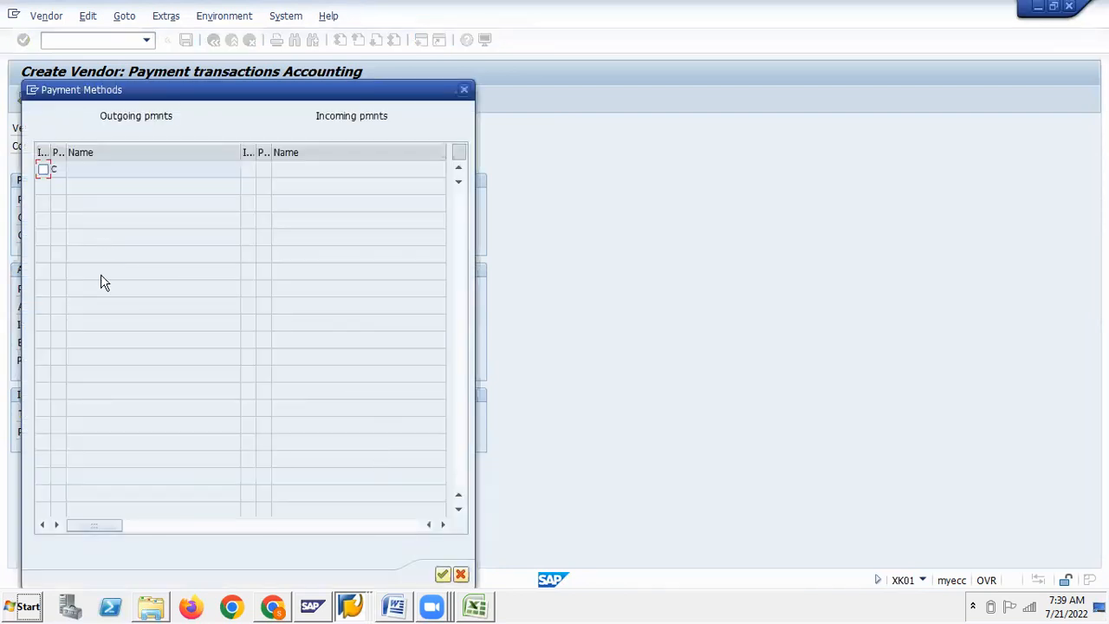
{"action": "left_click", "coordinate": [44, 169]}
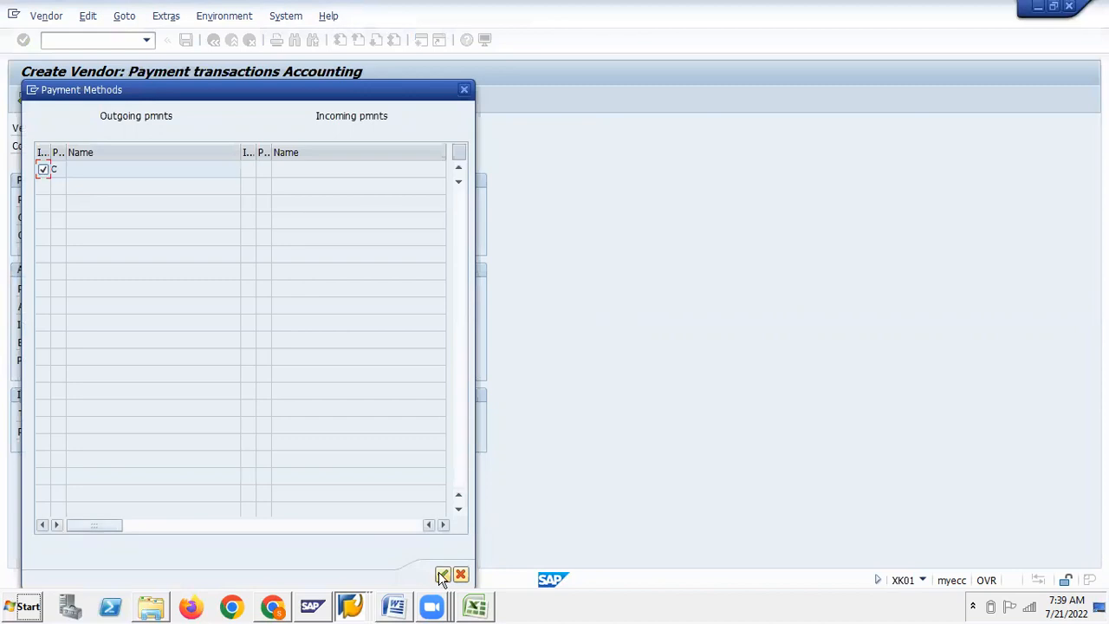
{"action": "left_click", "coordinate": [442, 576]}
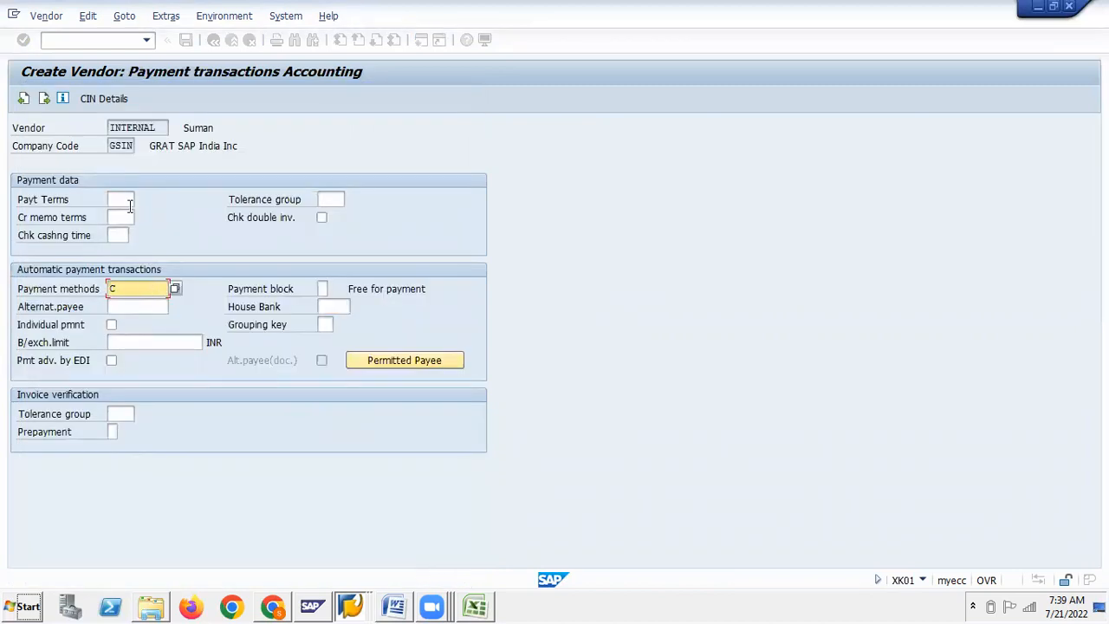
Set payment terms 0001 (payable immediately, due net) and return to Accounting information
{"action": "left_click", "coordinate": [127, 200]}
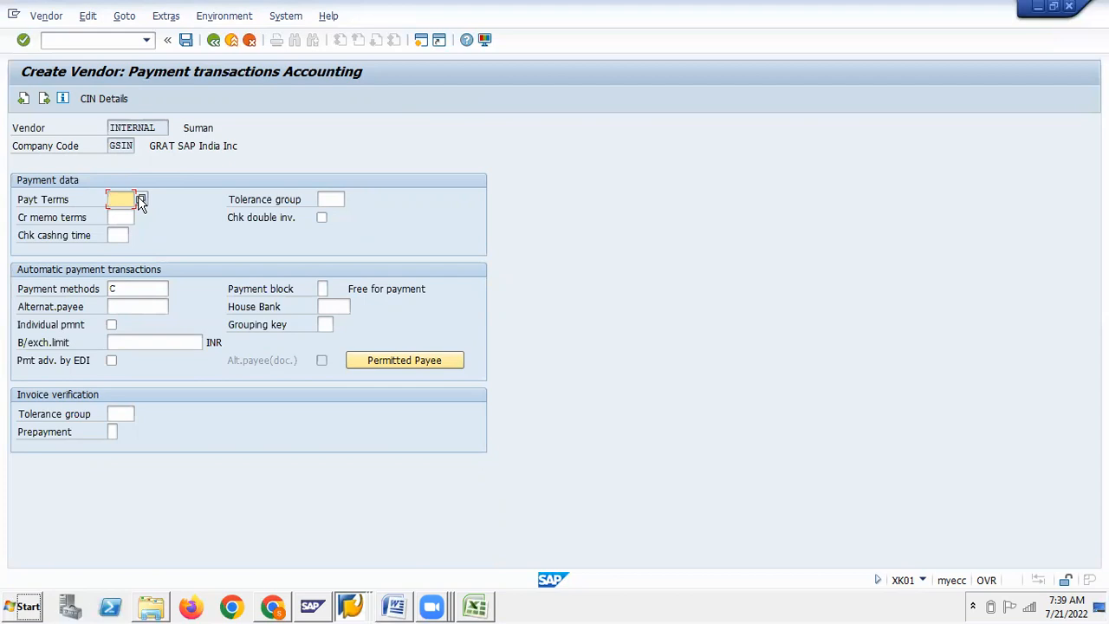
{"action": "left_click", "coordinate": [140, 199]}
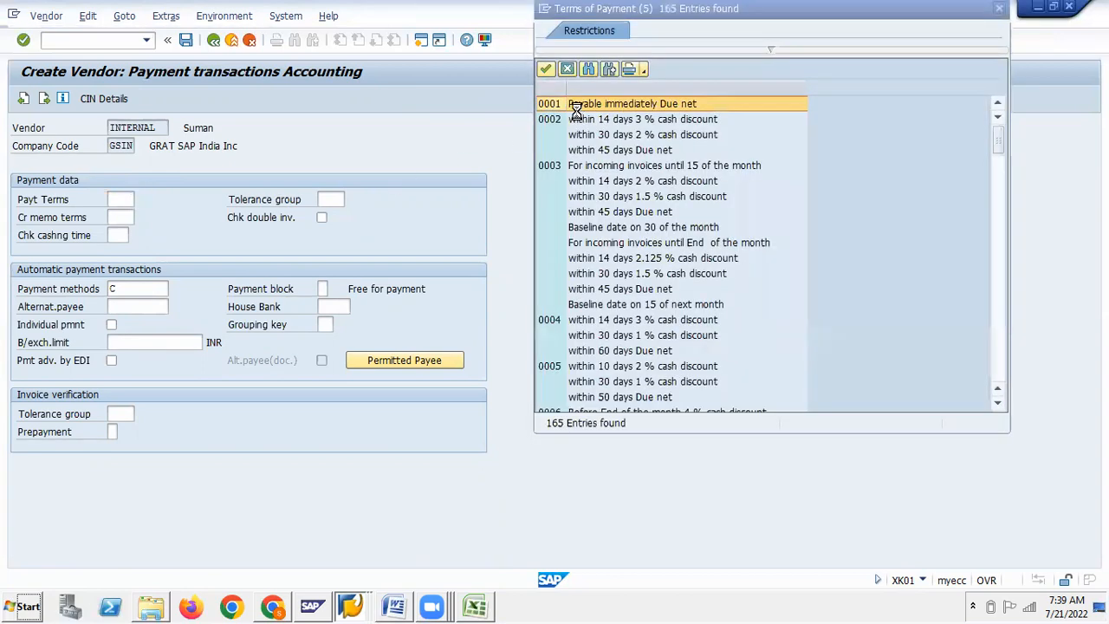
{"action": "left_click", "coordinate": [558, 105]}
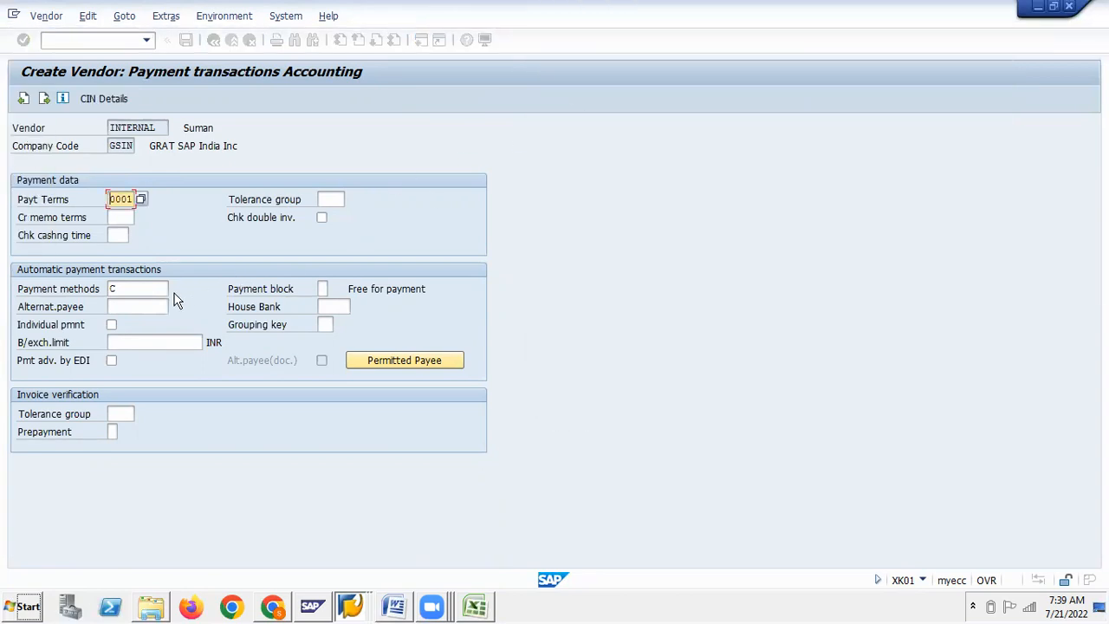
{"action": "left_click", "coordinate": [23, 99]}
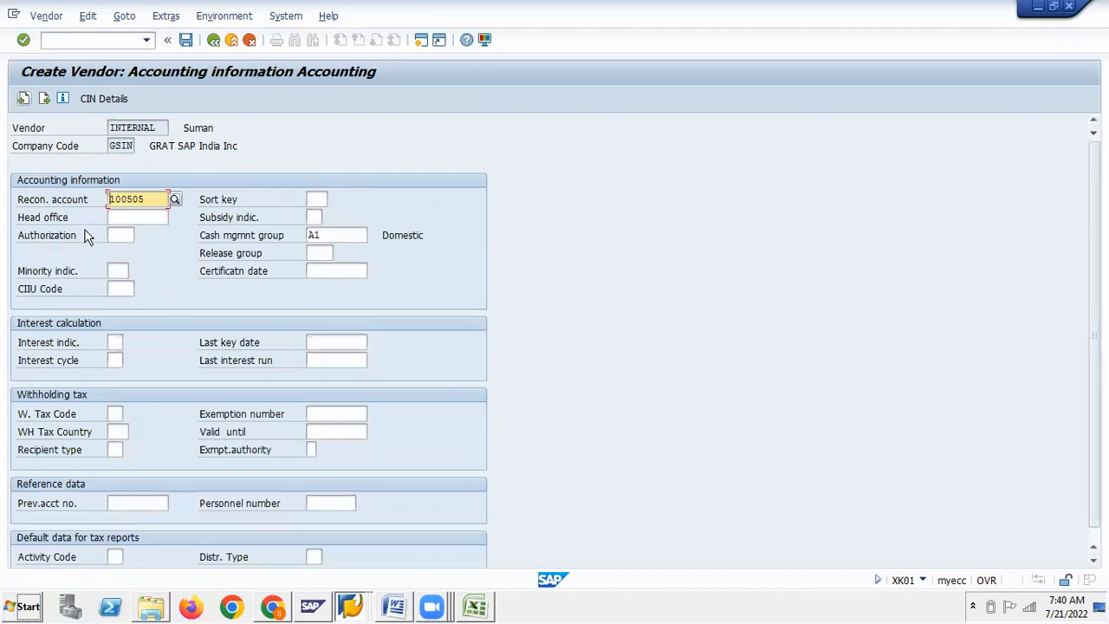
Return to Payment transactions and open the full bank data of the vendor's SBI1 entry
{"action": "scroll", "coordinate": [191, 426], "scroll_direction": "down", "scroll_amount": 1}
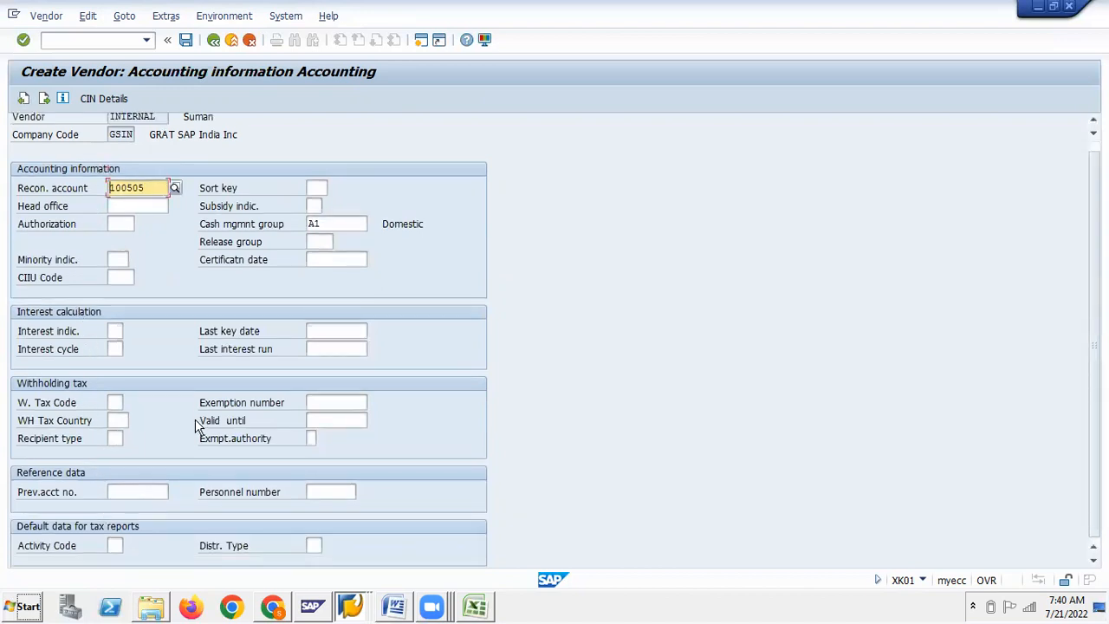
{"action": "left_click", "coordinate": [23, 100]}
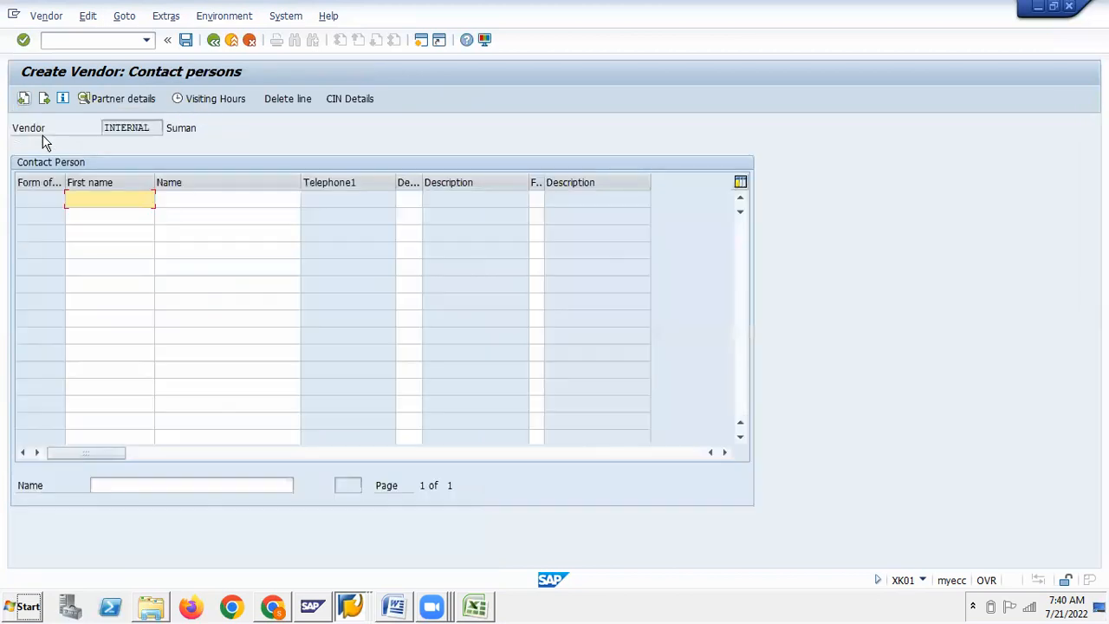
{"action": "left_click", "coordinate": [25, 100]}
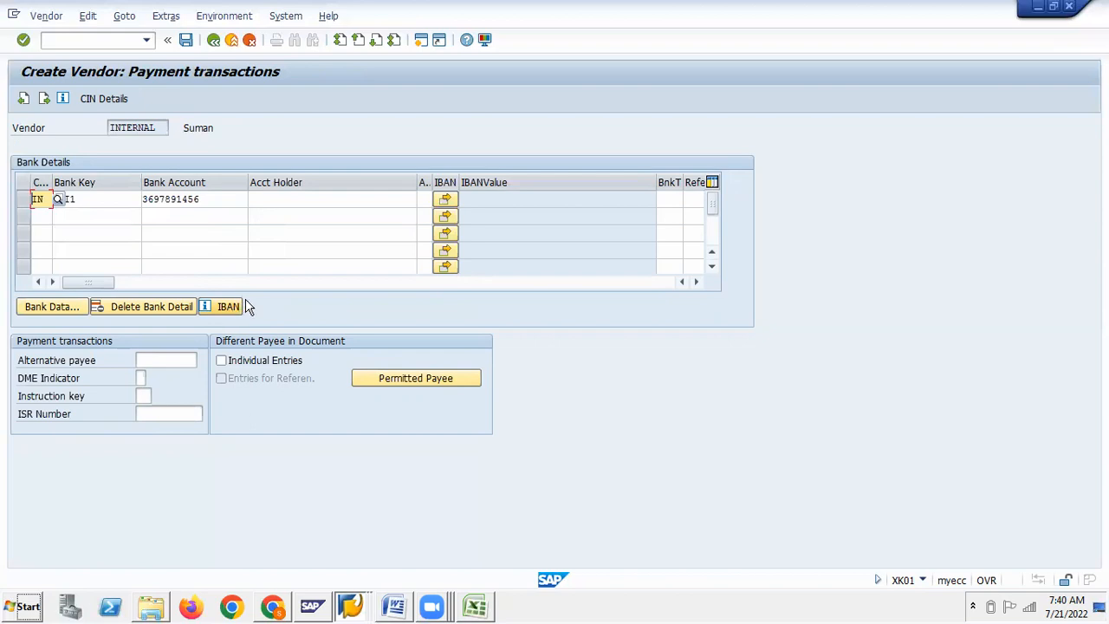
{"action": "left_click", "coordinate": [62, 307]}
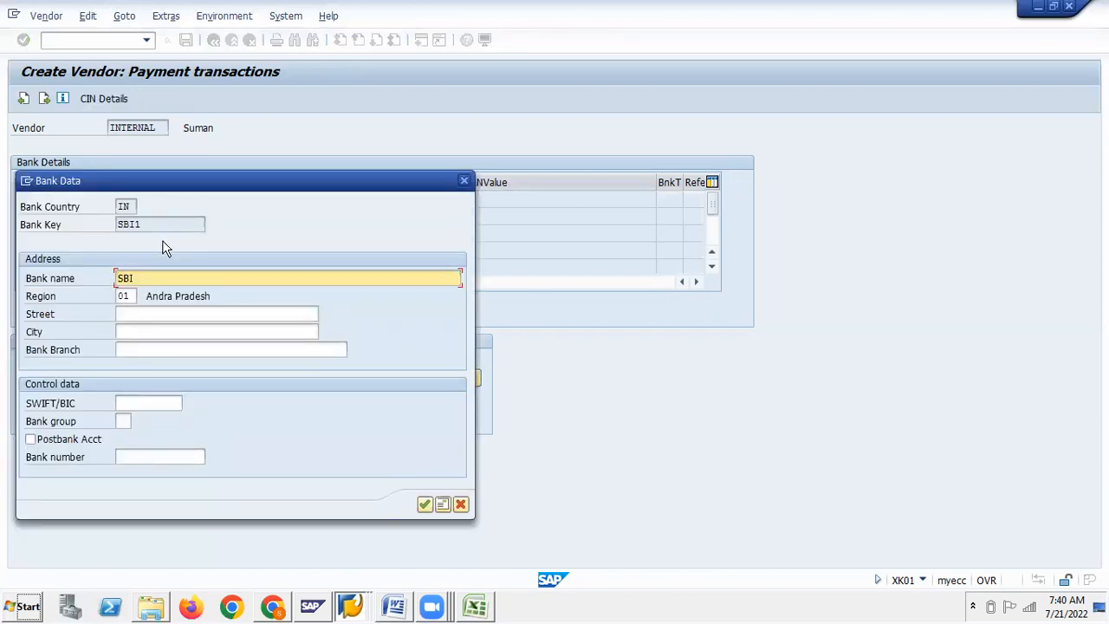
Copy SWIFT code INHYDSBI from the SBI house bank window into SWIFT/BIC and confirm
{"action": "left_click", "coordinate": [130, 401]}
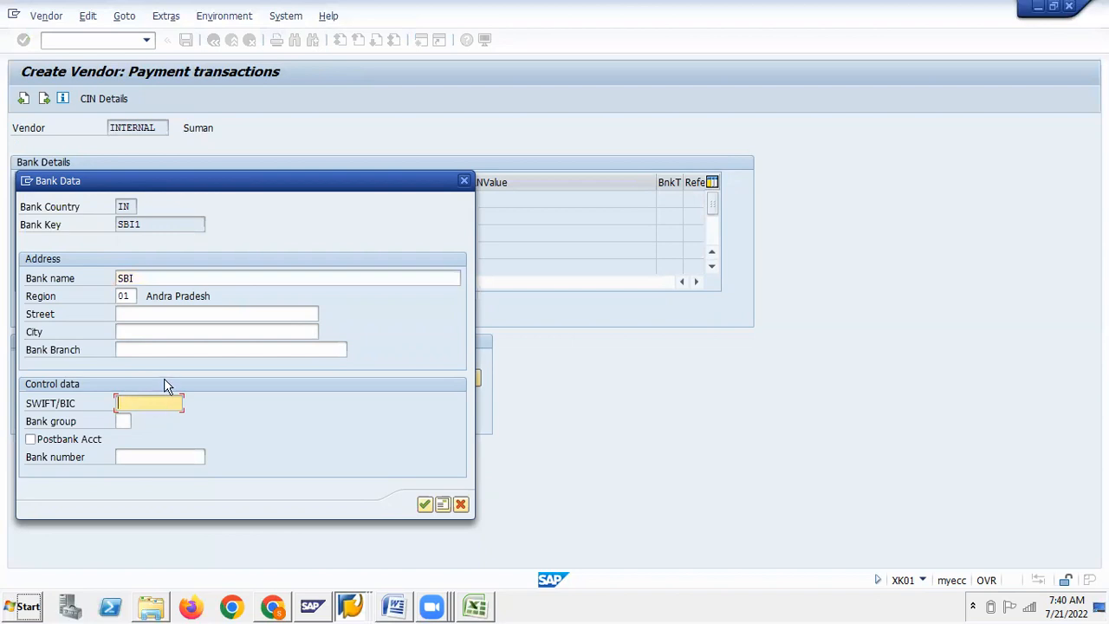
{"action": "key", "text": "alt+Tab"}
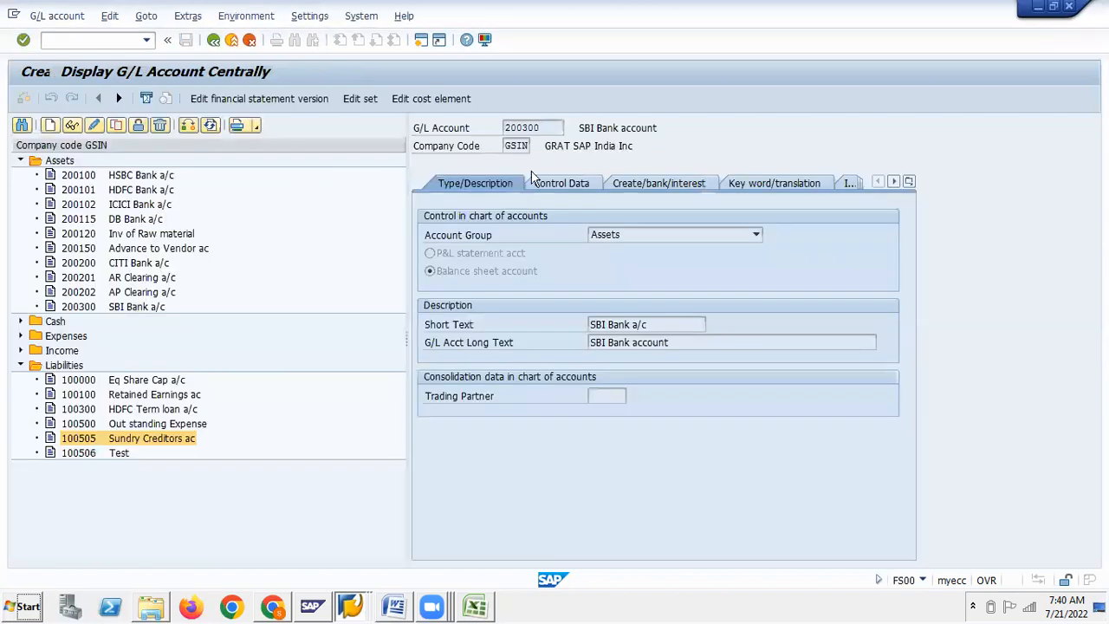
{"action": "key", "text": "alt+Tab"}
{"action": "key", "text": "alt+Tab"}
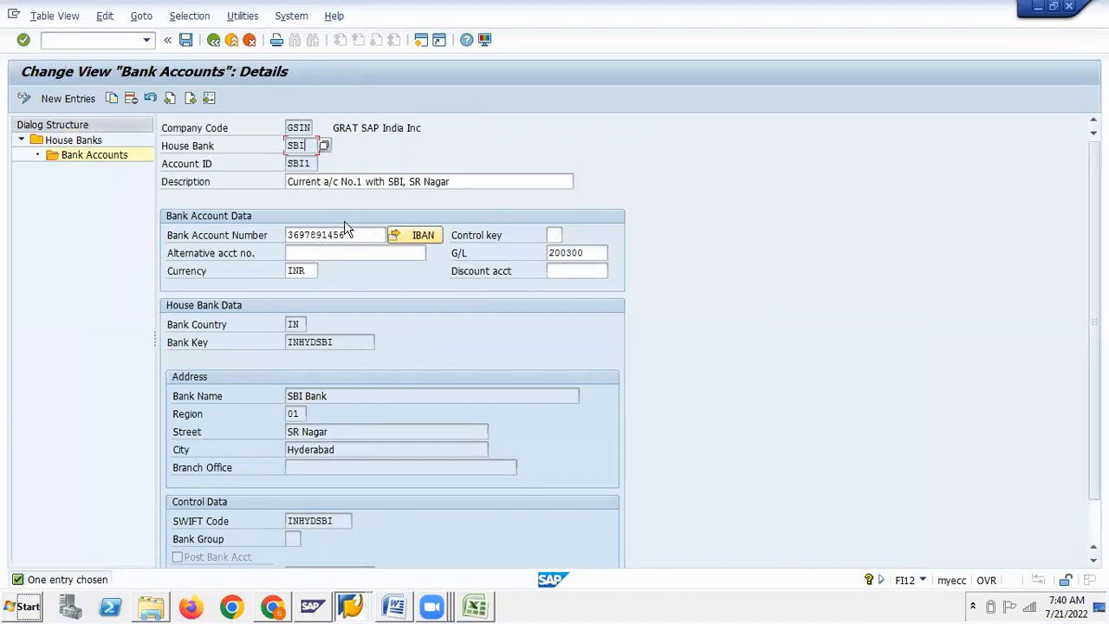
{"action": "left_click_drag", "start_coordinate": [336, 343], "coordinate": [286, 345]}
{"action": "key", "text": "alt+Tab"}
{"action": "key", "text": "alt+Tab"}
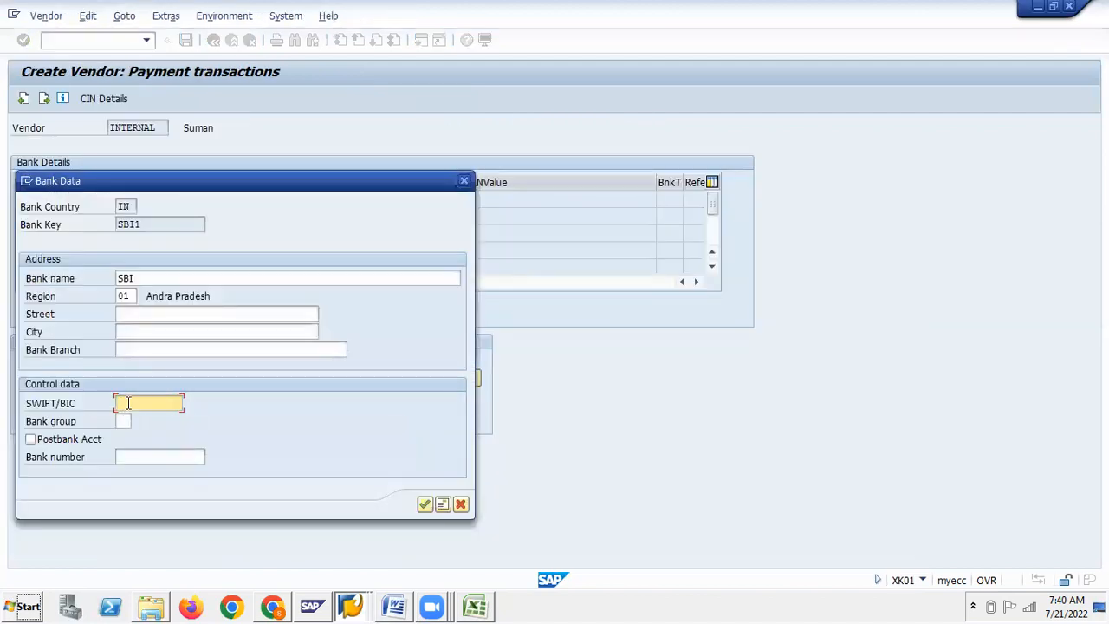
{"action": "left_click", "coordinate": [424, 505]}
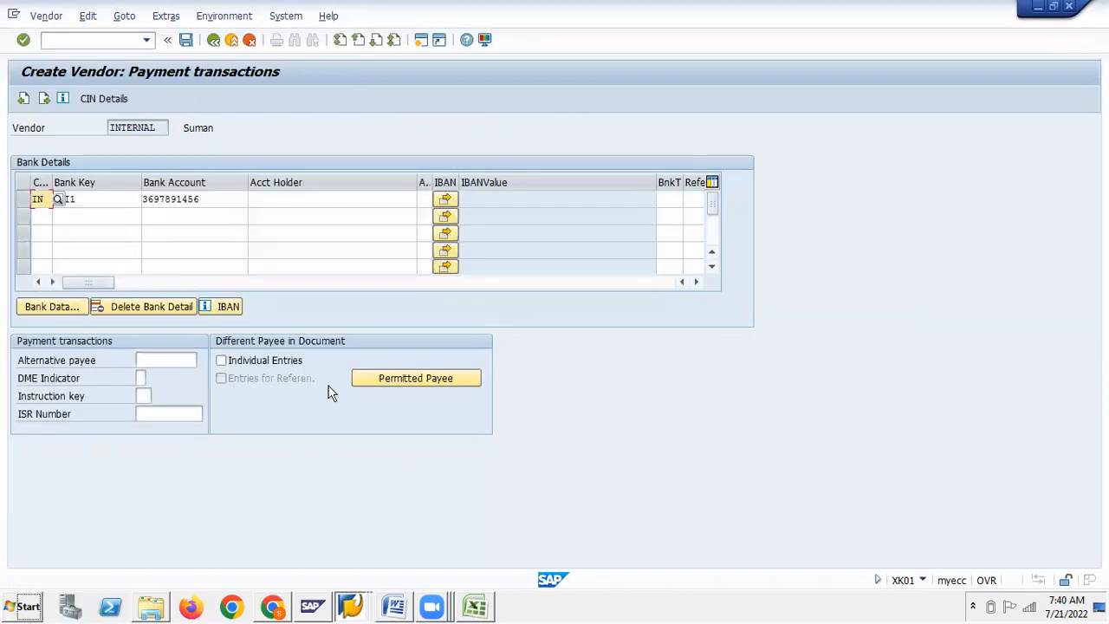
{"action": "left_click", "coordinate": [185, 44]}
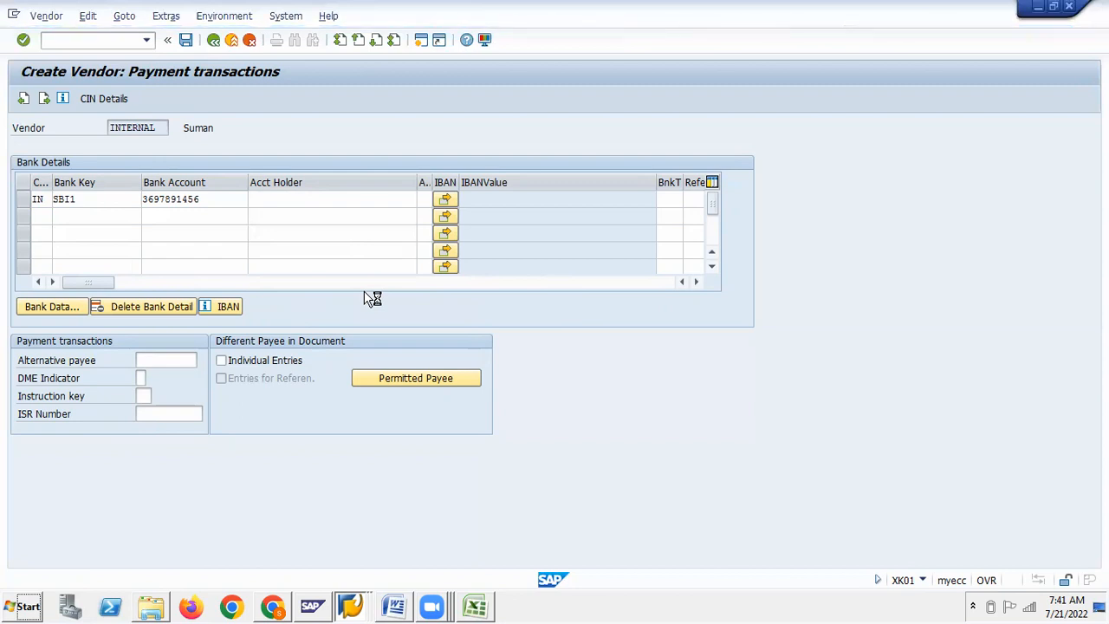
{"action": "left_click", "coordinate": [390, 607]}
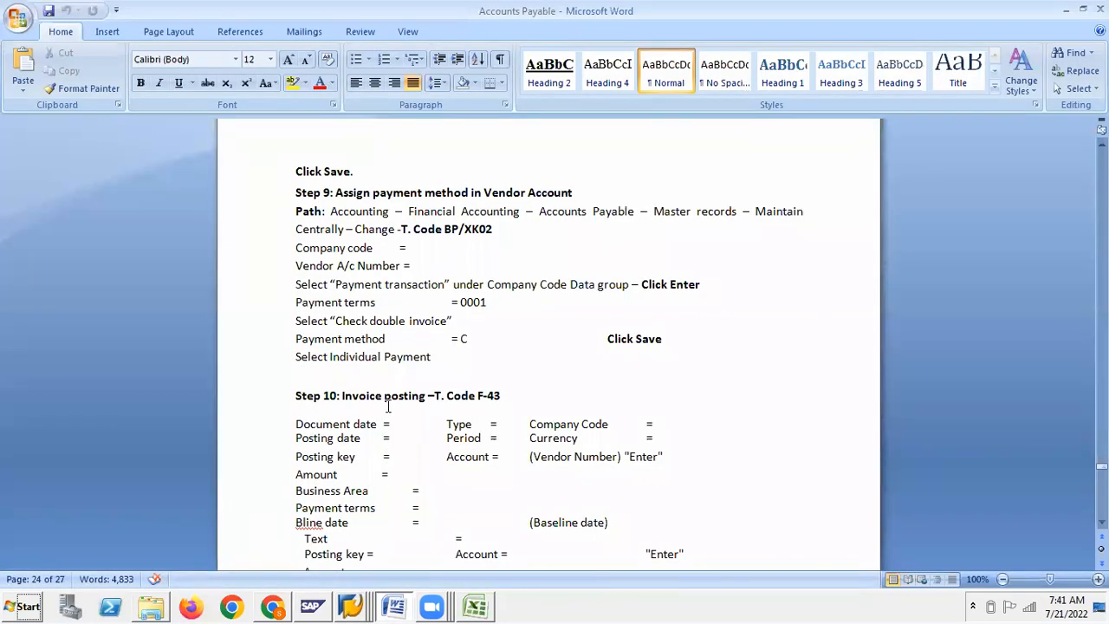
Scroll the Accounts Payable notes past Step 10 to Step 11 on running F110
{"action": "scroll", "coordinate": [387, 407], "scroll_direction": "down", "scroll_amount": 6}
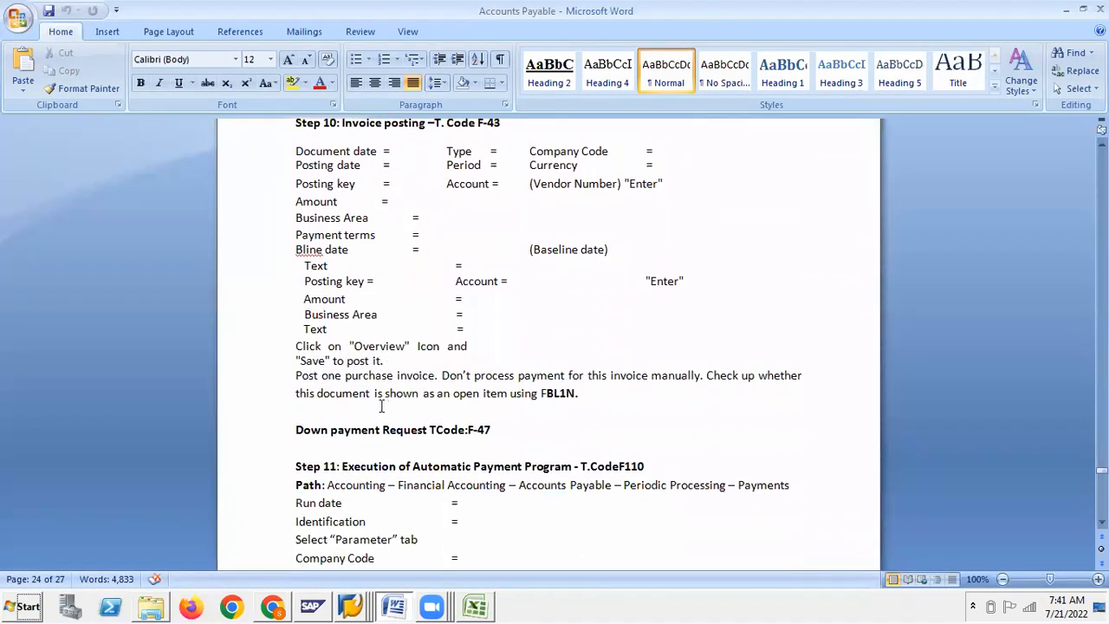
{"action": "scroll", "coordinate": [379, 406], "scroll_direction": "down", "scroll_amount": 6}
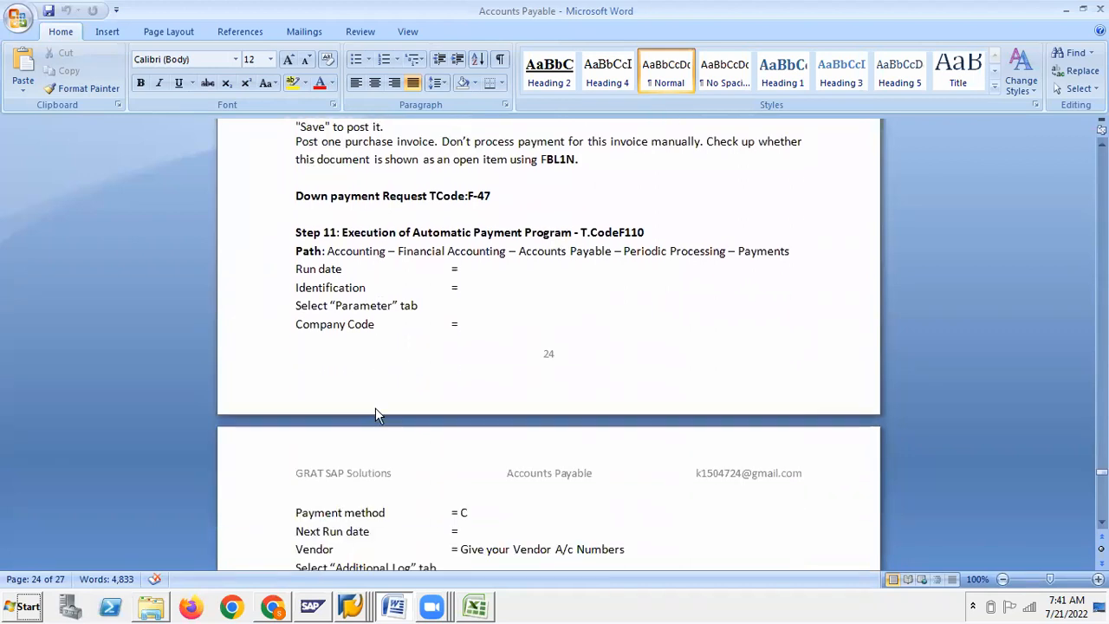